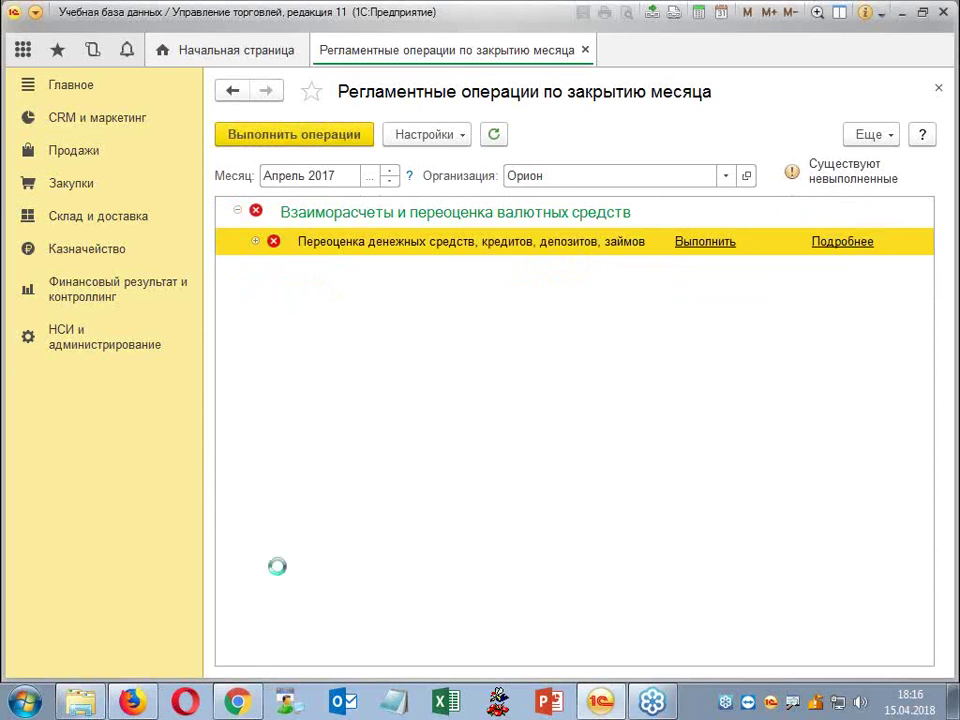
left_click(27, 708)
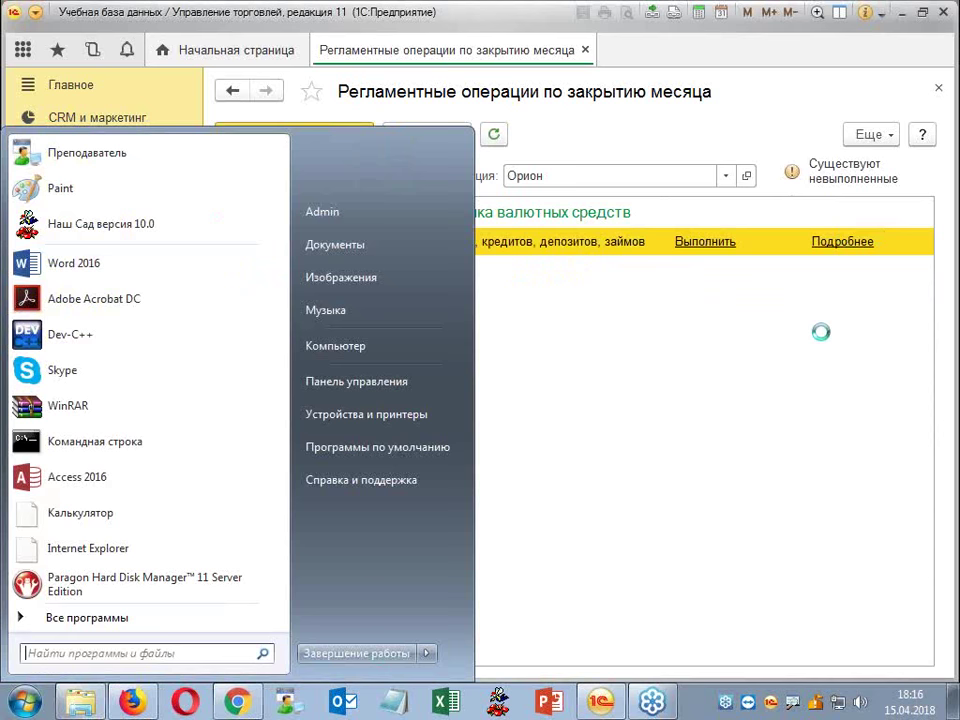
key("ctrl+shift+Escape")
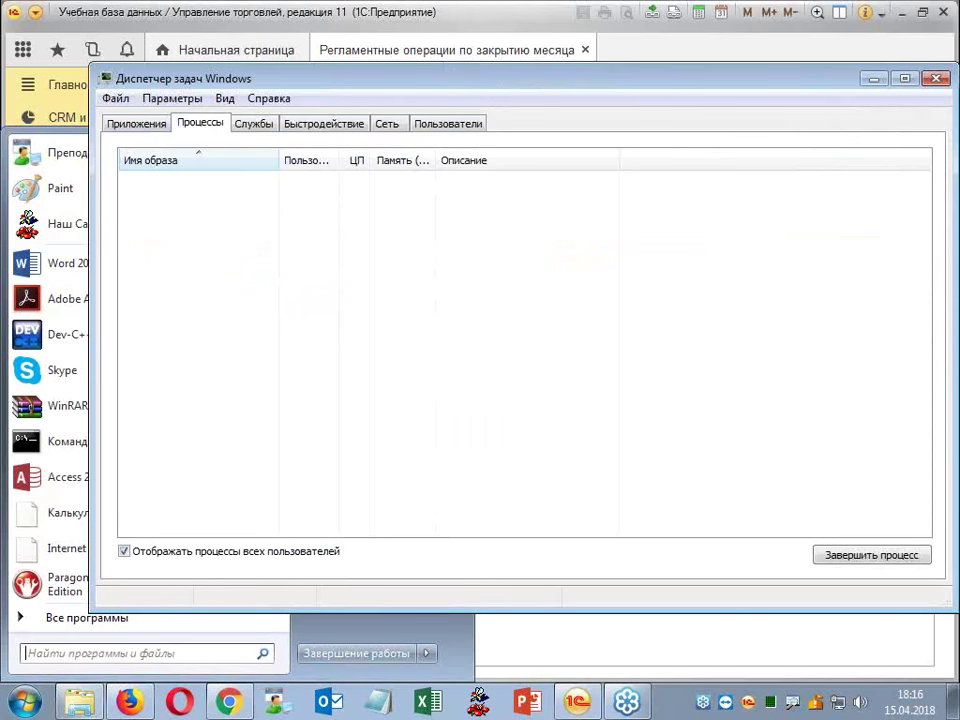
left_click_drag(568, 79, 955, 152)
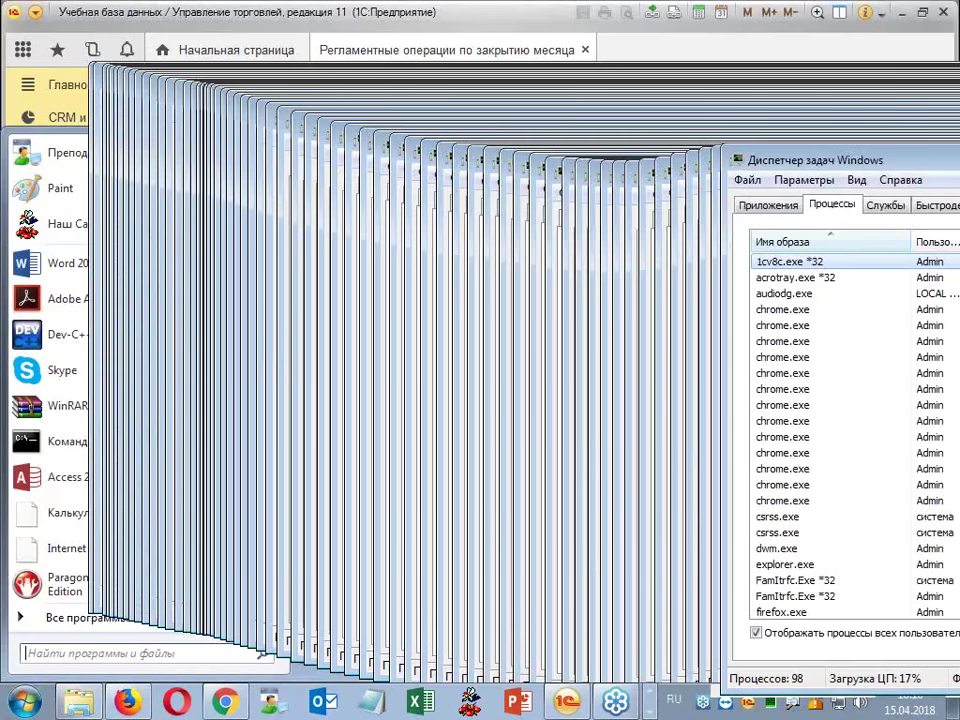
left_click_drag(800, 160, 955, 140)
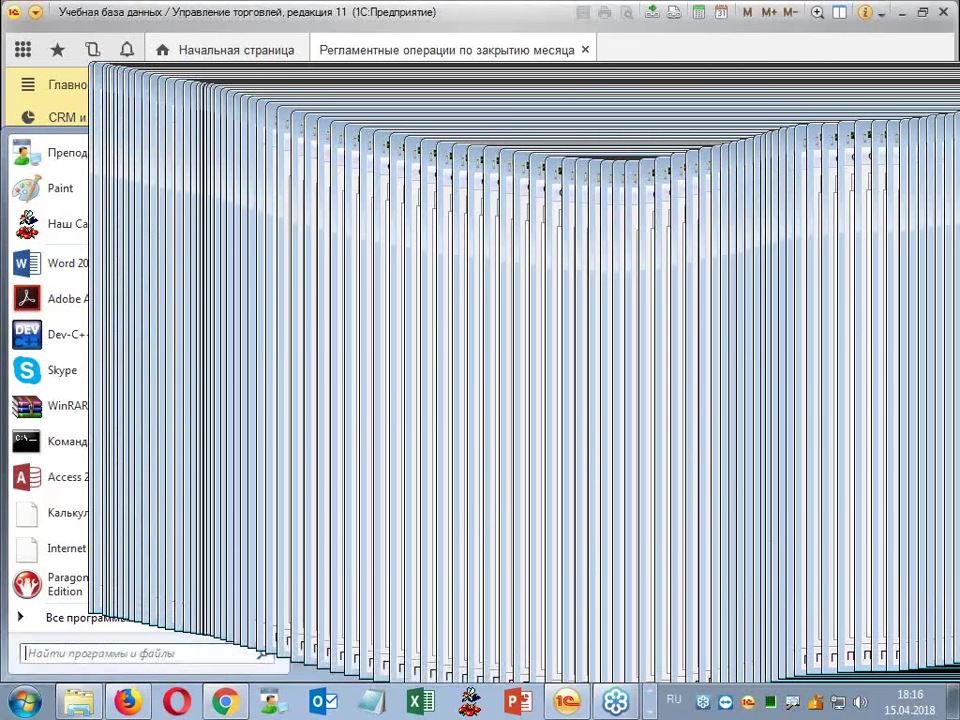
key("alt+shift")
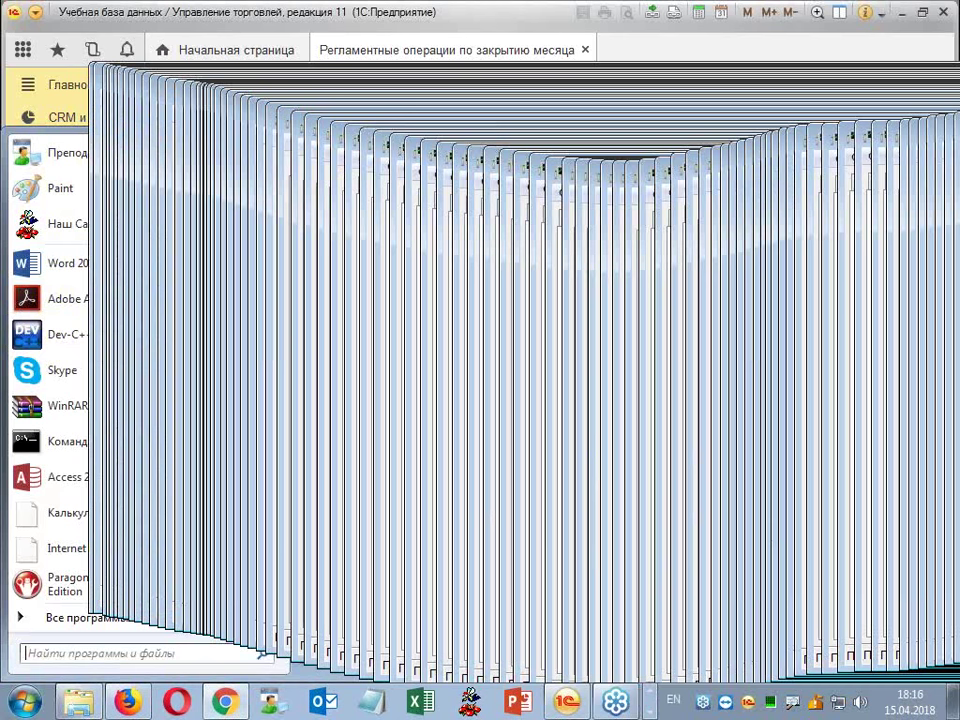
mouse_move(597, 690)
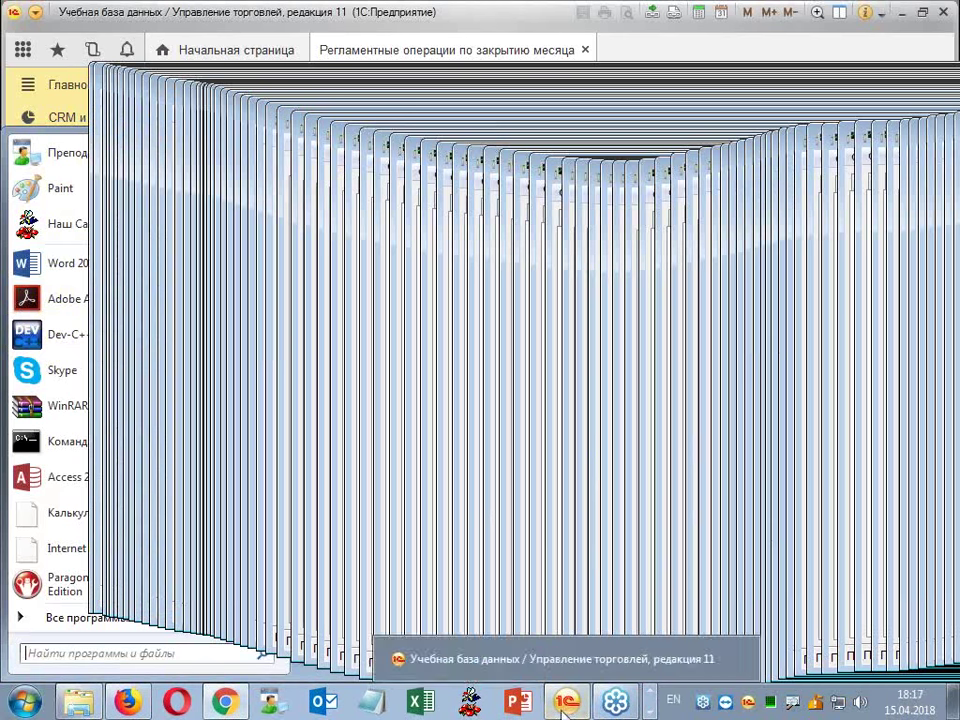
left_click(565, 705)
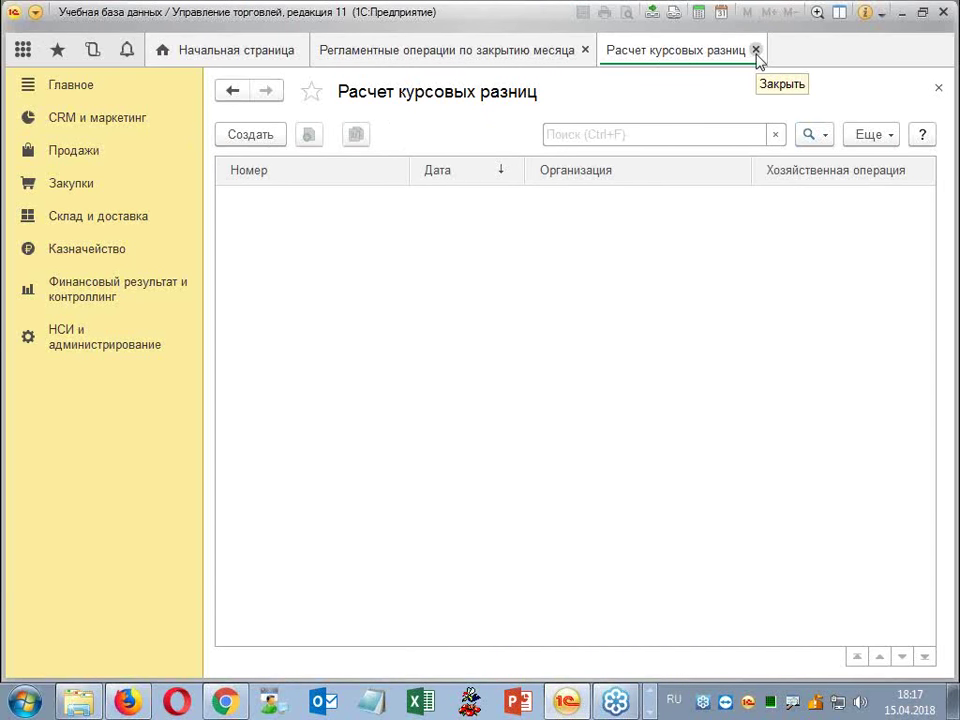
Create and post an exchange difference calculation for Орион that revalues Денежные средства, and close the open lists.
left_click(265, 137)
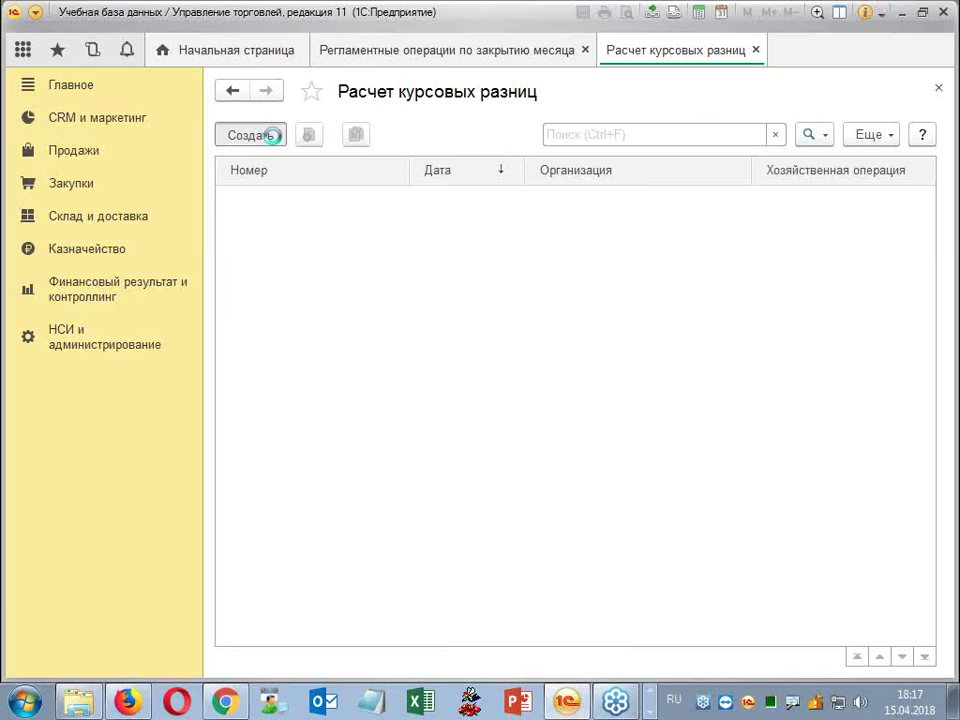
left_click(643, 232)
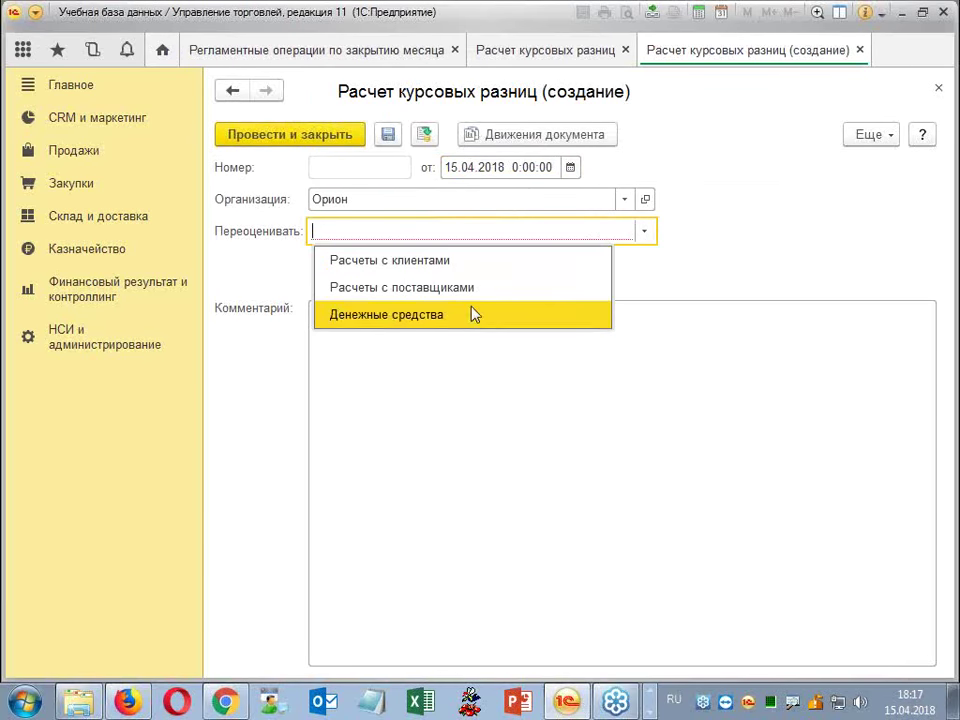
left_click(467, 315)
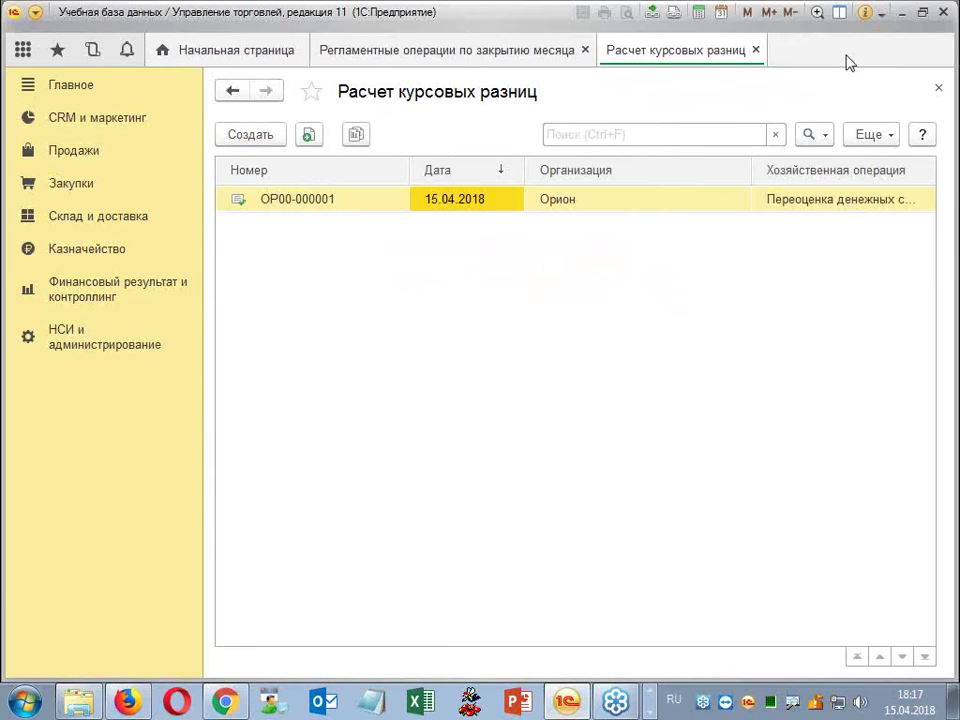
left_click(755, 50)
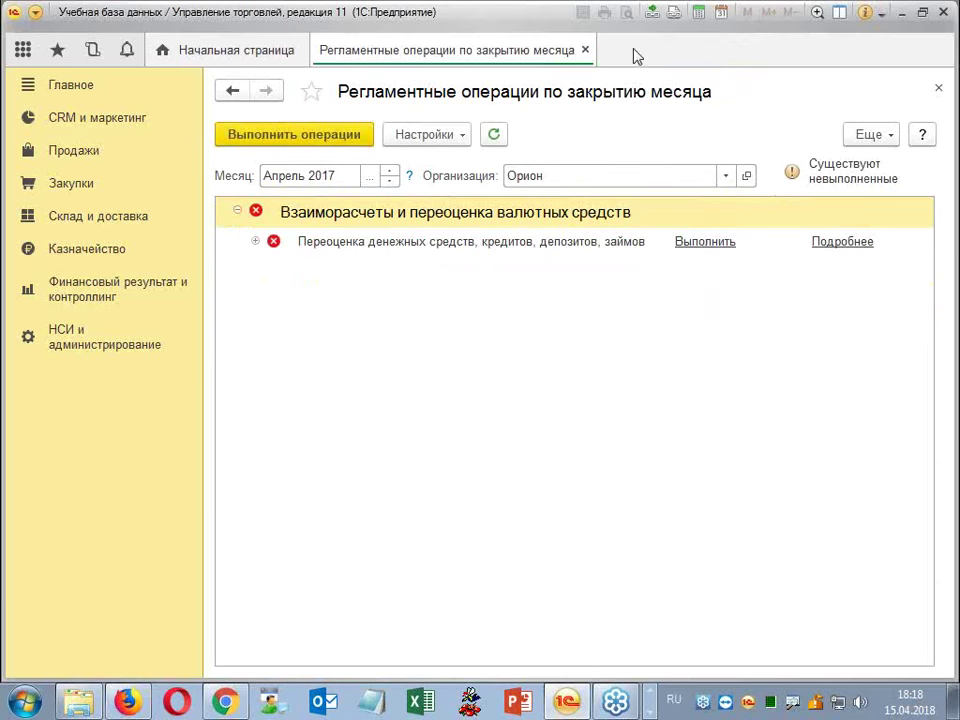
left_click(585, 50)
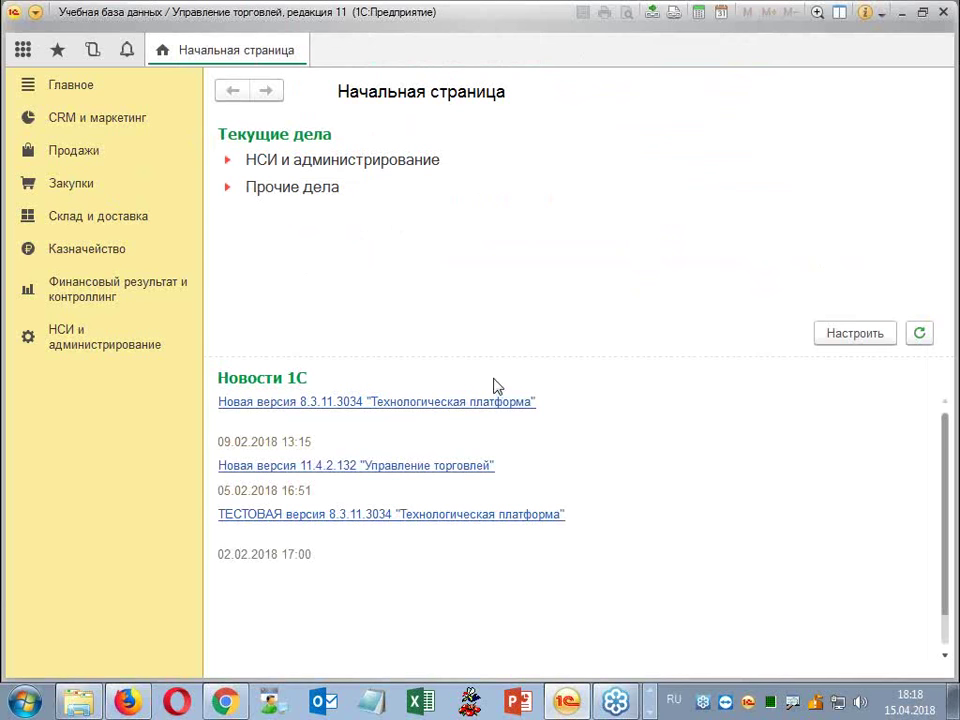
Open the Номенклатура catalogue, switch it to Навигация по видам и свойствам, and show the items of kind техника.
left_click(110, 340)
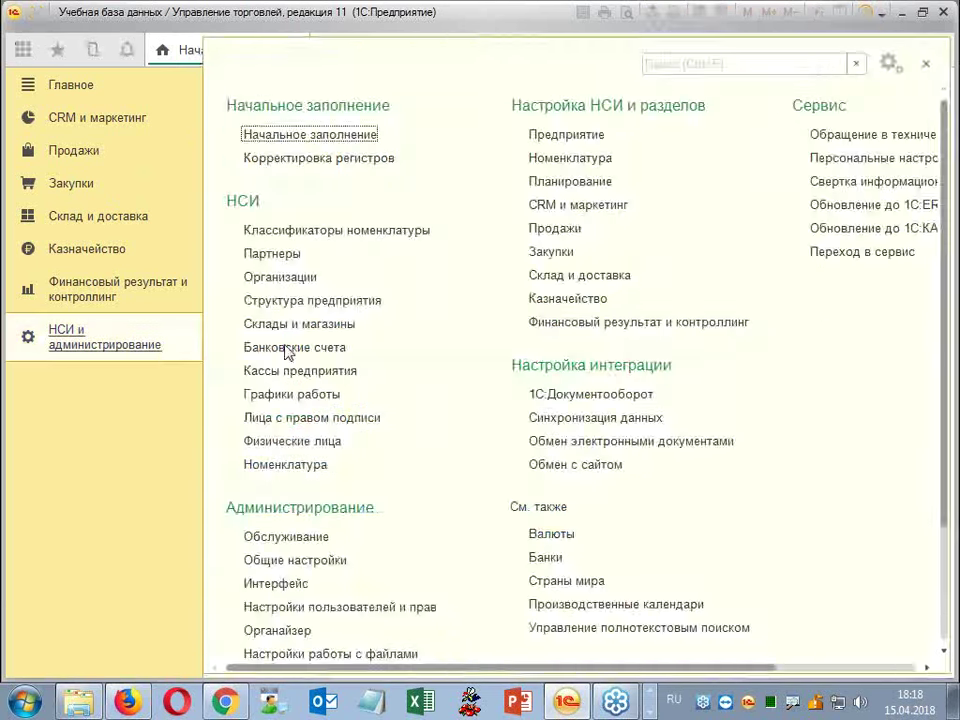
left_click(300, 466)
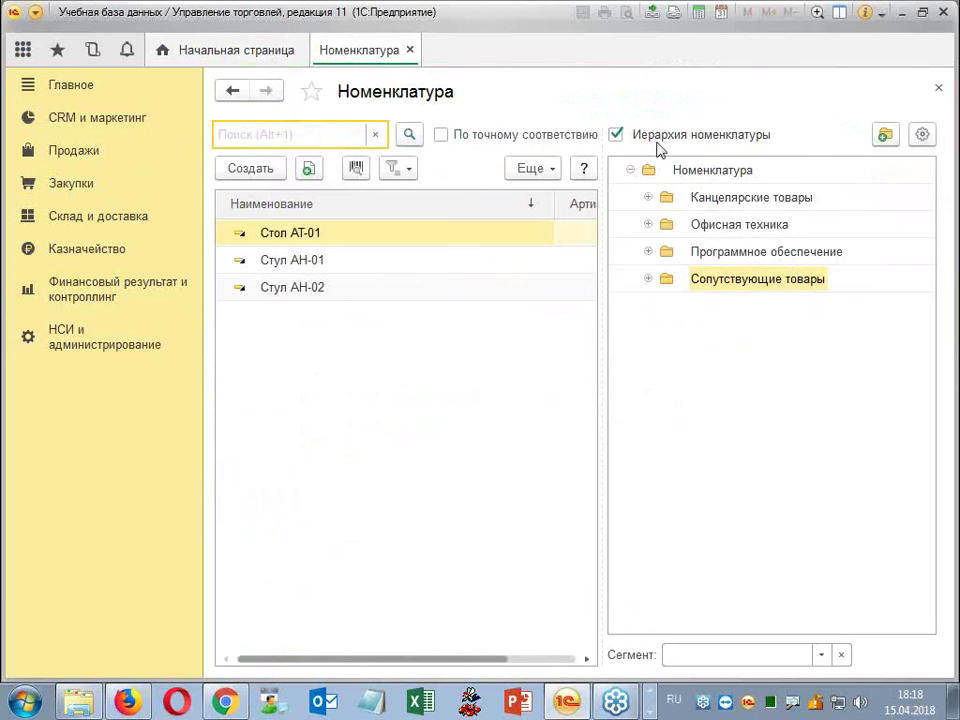
left_click(922, 134)
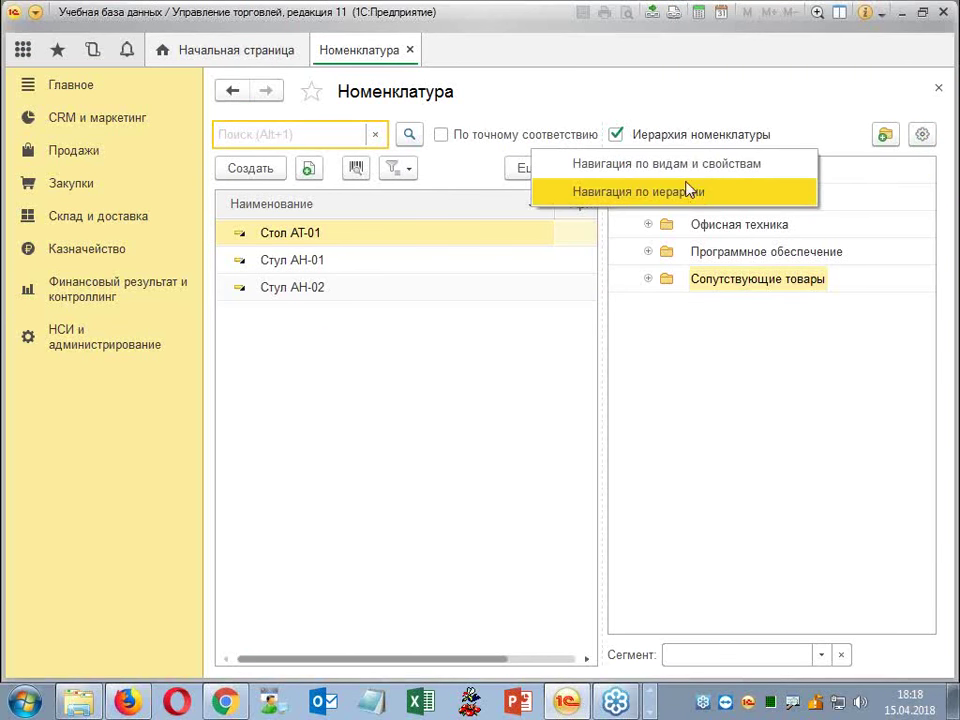
left_click(690, 165)
left_click(704, 336)
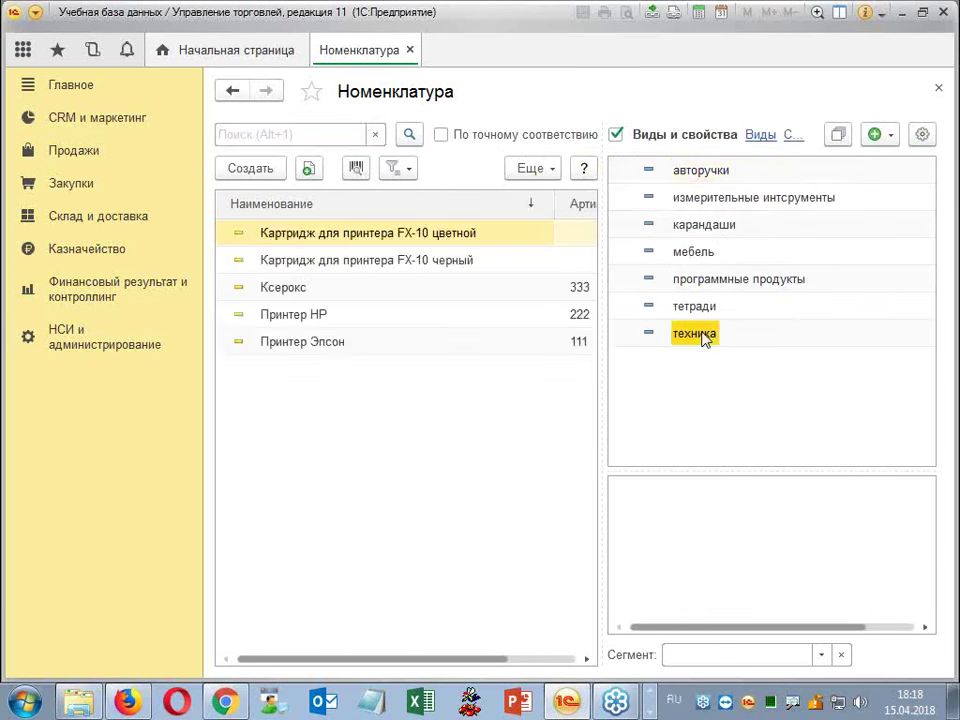
Create a product of kind техника with the working name Товар 1 and save it.
left_click(250, 169)
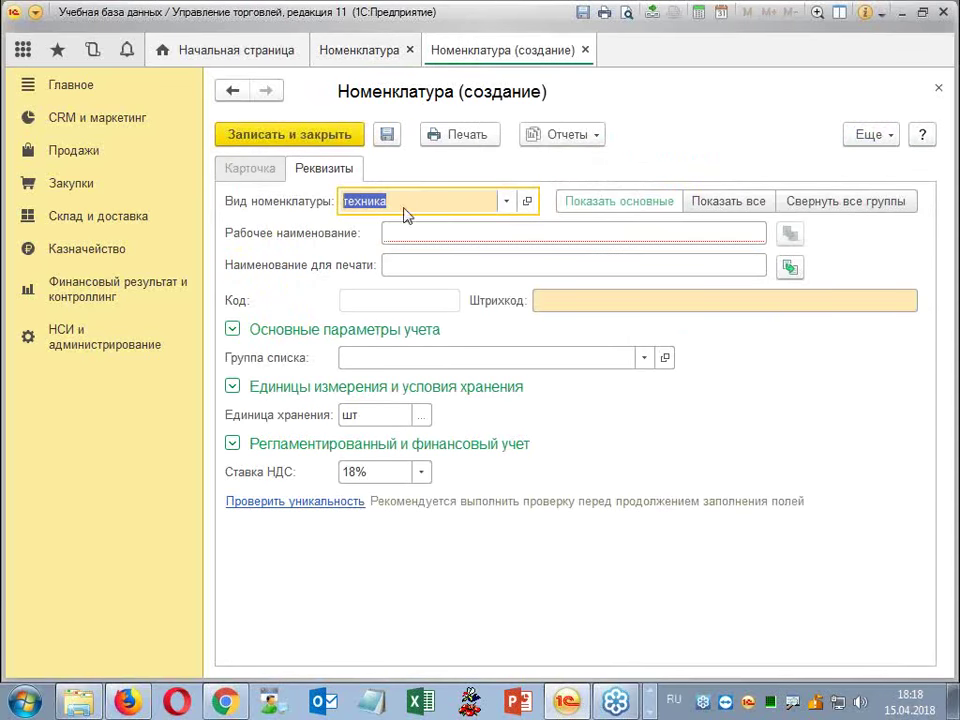
type("Тов")
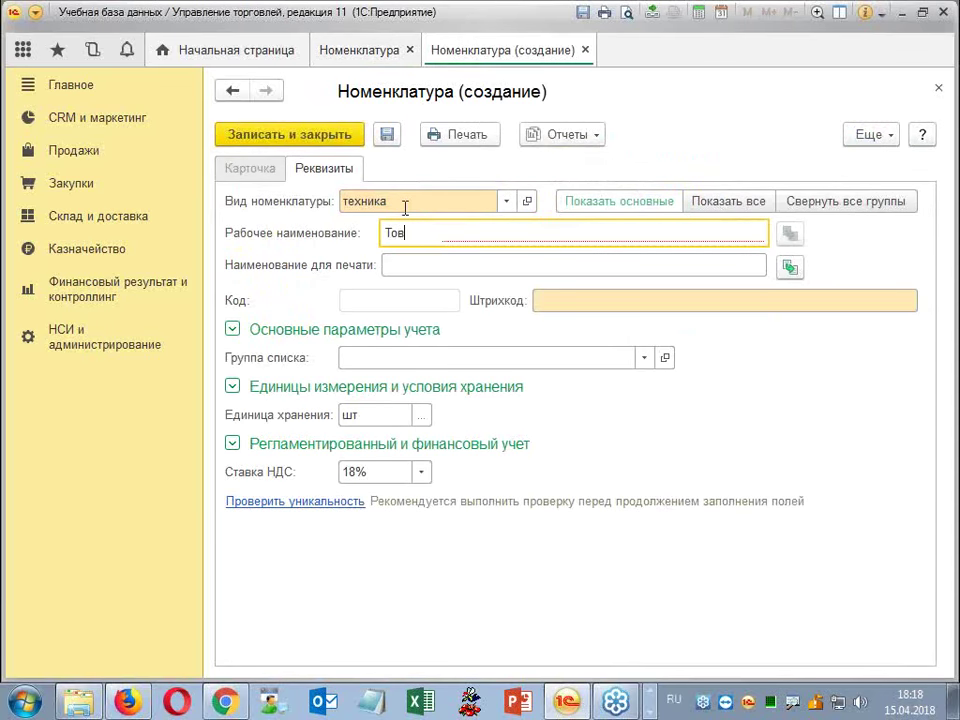
type("ар 1")
left_click(300, 142)
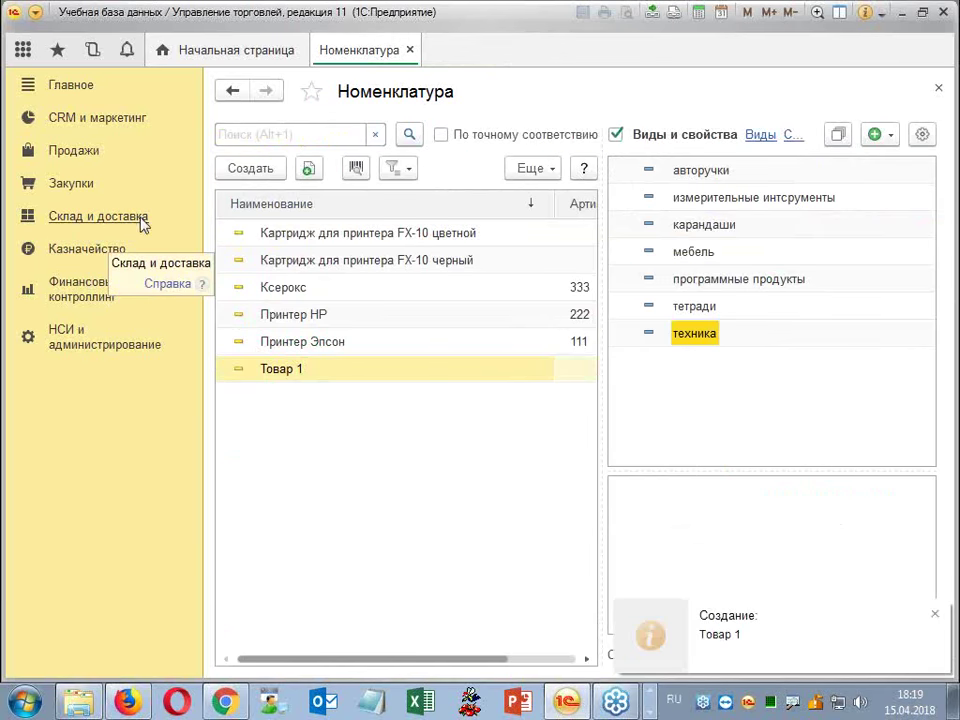
Create a new supplier order among Заказы поставщикам and choose Сигма as the supplier.
left_click(82, 190)
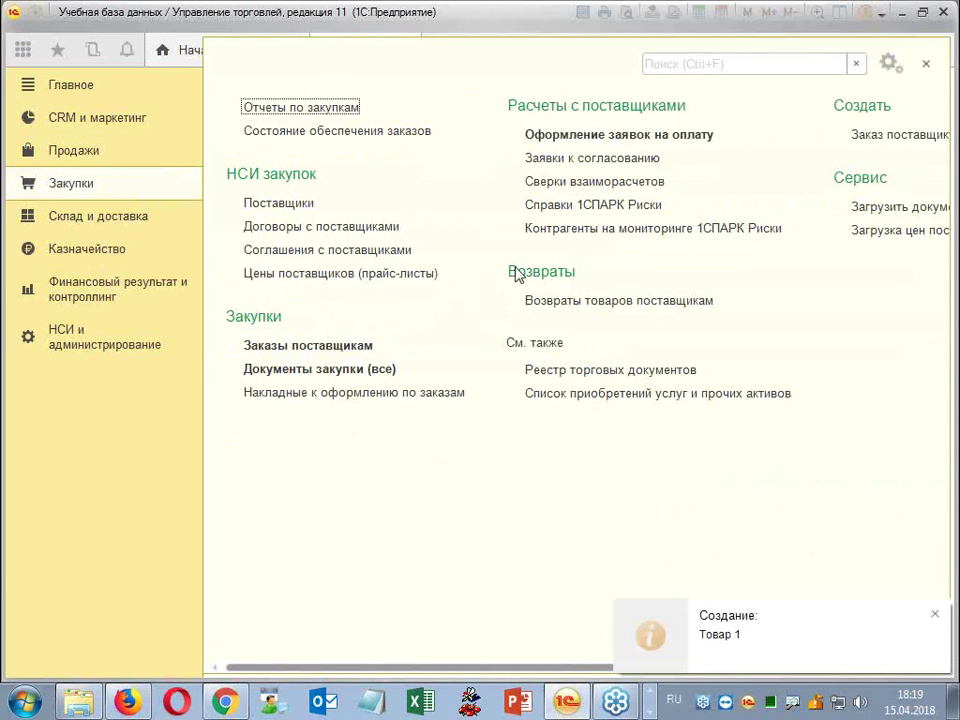
left_click(322, 346)
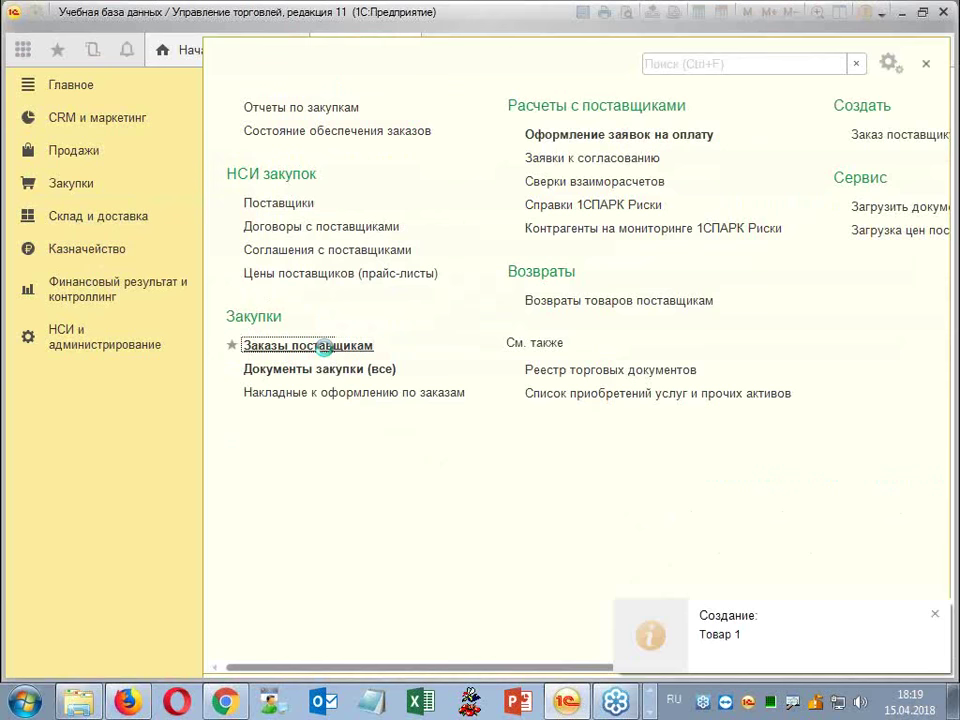
left_click(325, 344)
left_click(298, 186)
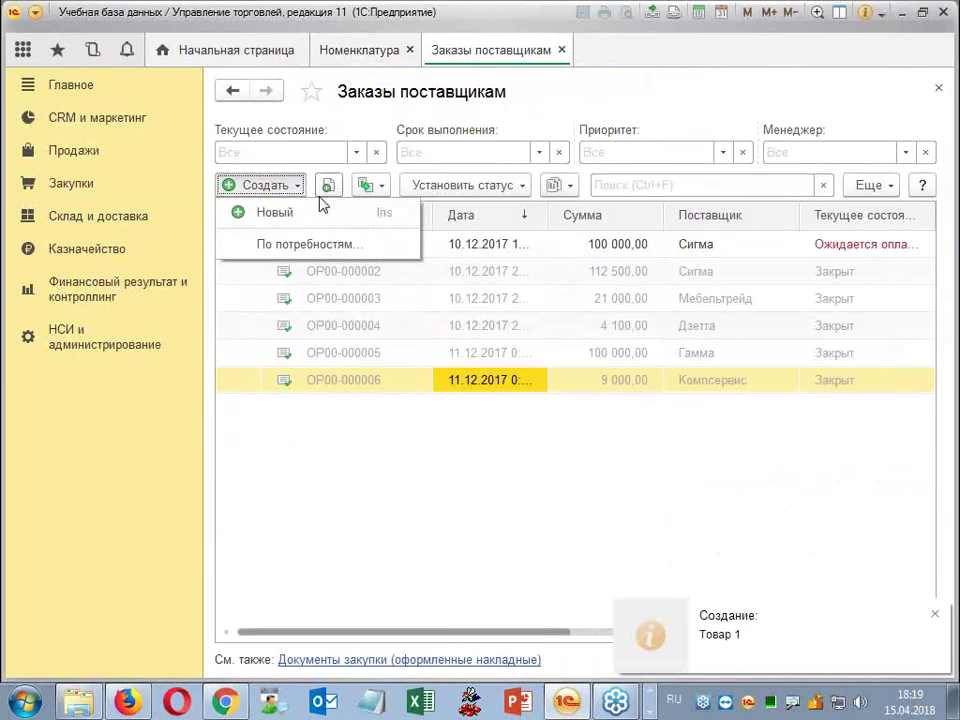
left_click(323, 212)
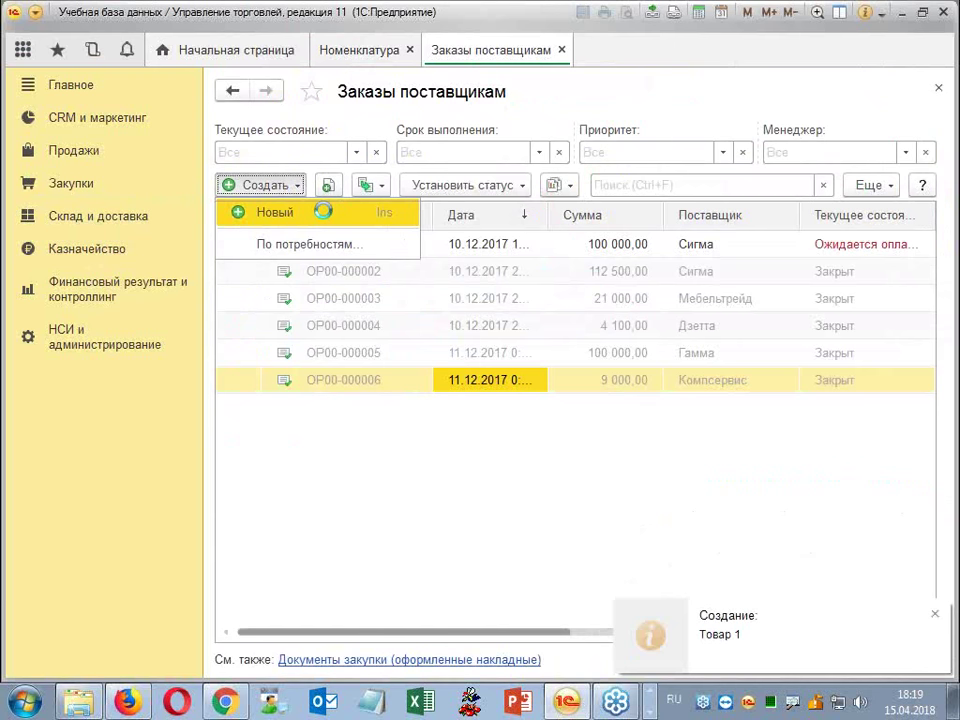
left_click(369, 293)
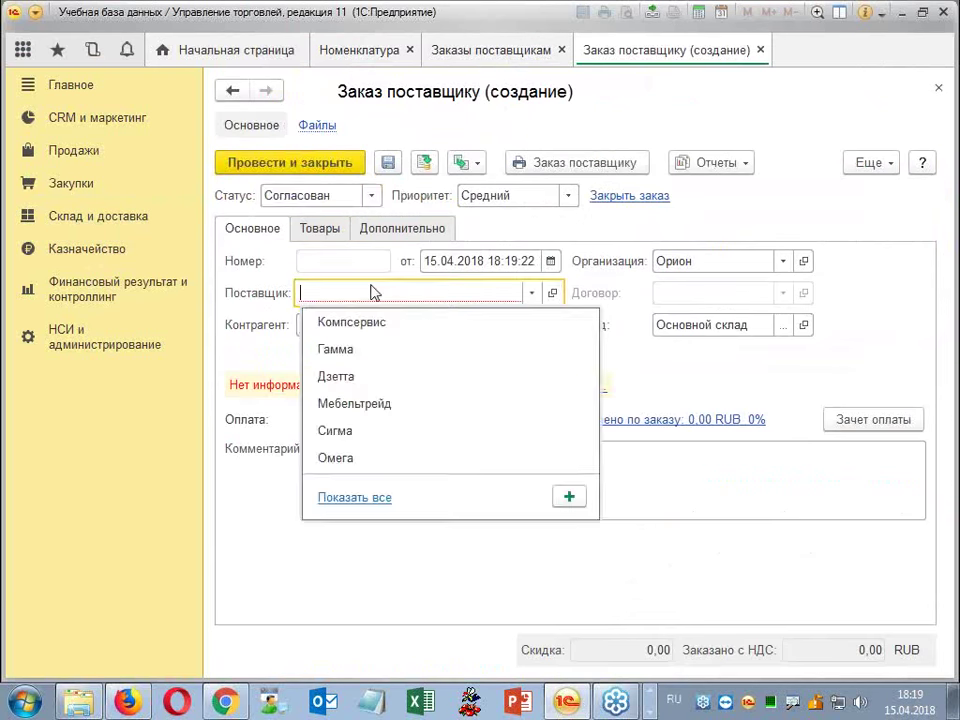
left_click(345, 432)
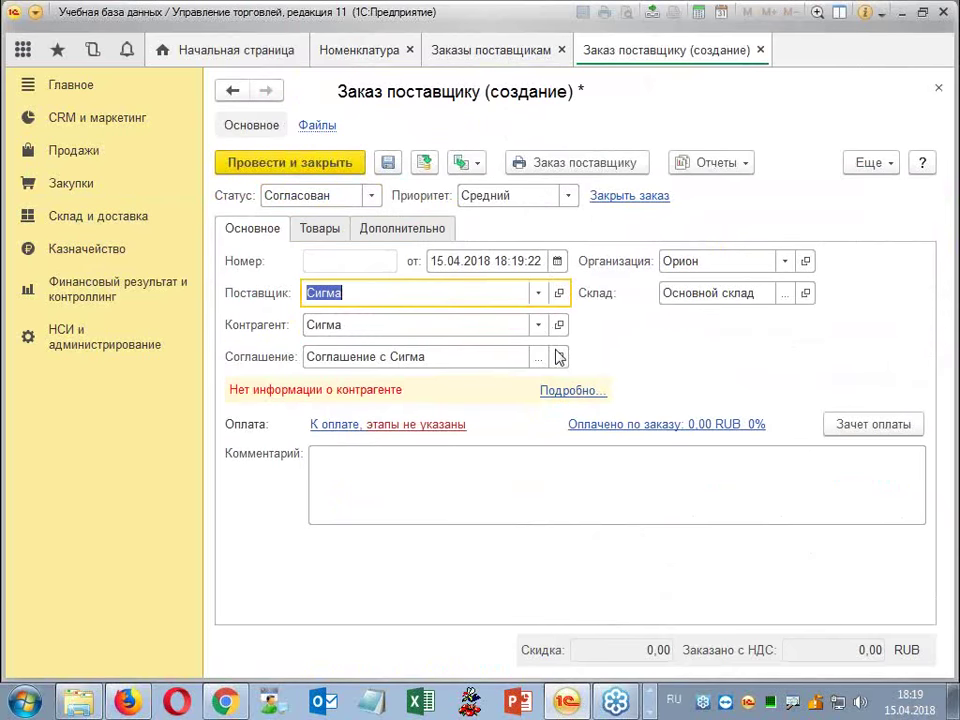
Add Товар 1 to the order's goods with a quantity of 10.
left_click(321, 234)
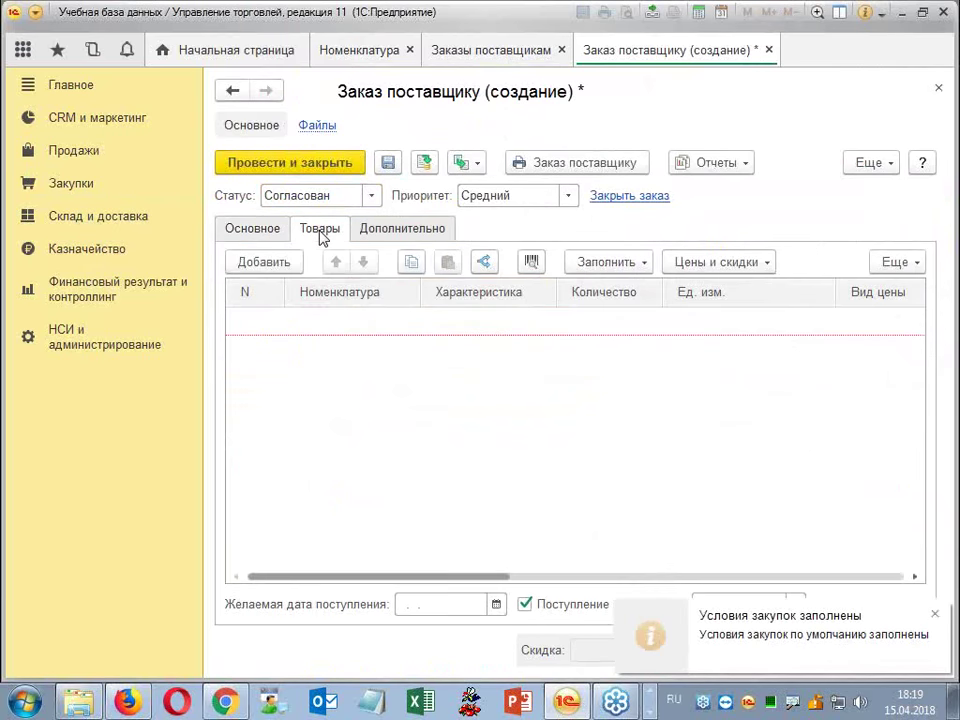
left_click(266, 263)
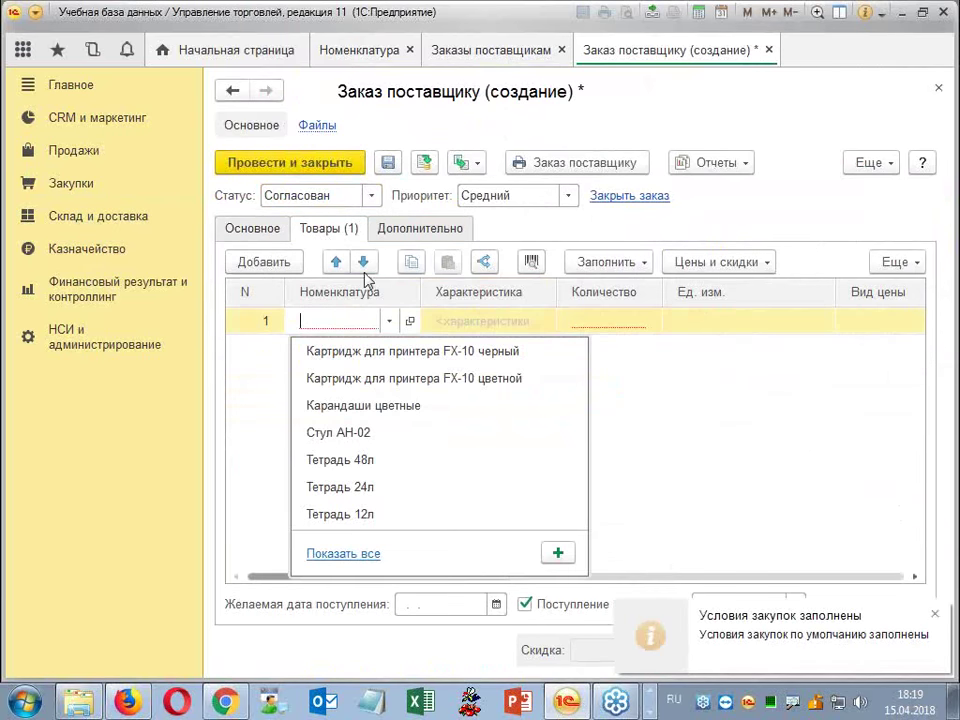
type("т")
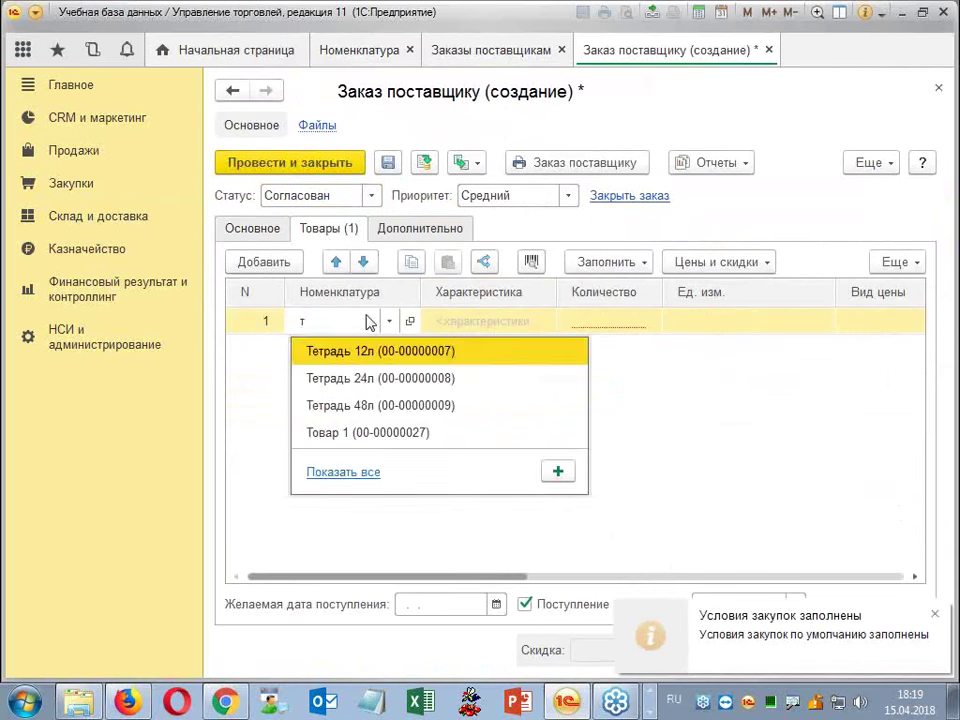
left_click(345, 439)
left_click(612, 321)
type("10,000")
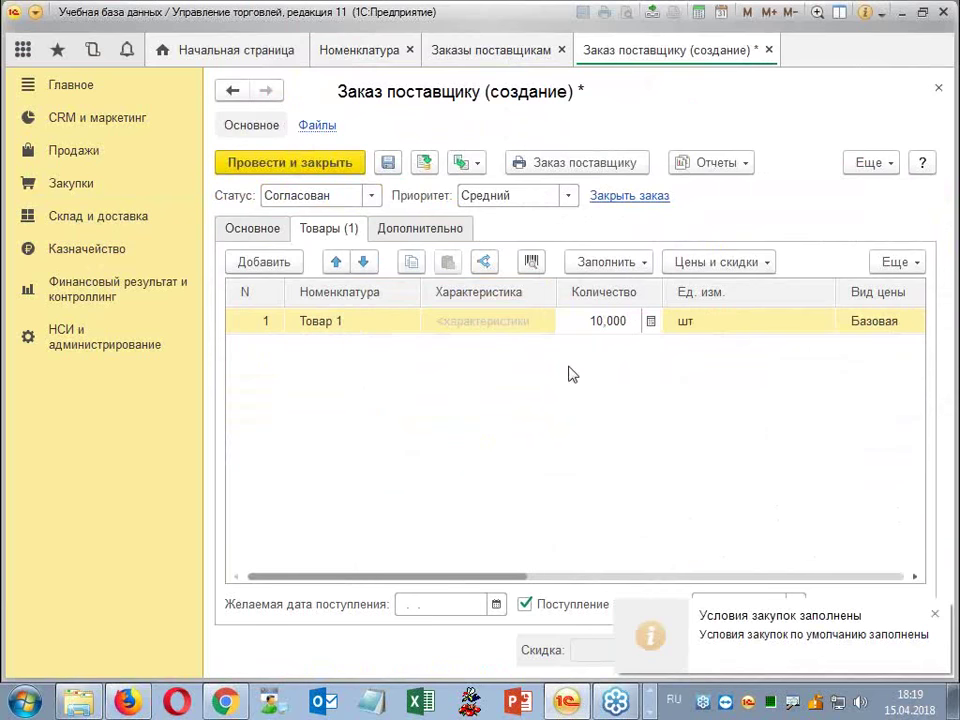
Set the price of the Товар 1 line to 500.
left_click_drag(491, 578, 710, 562)
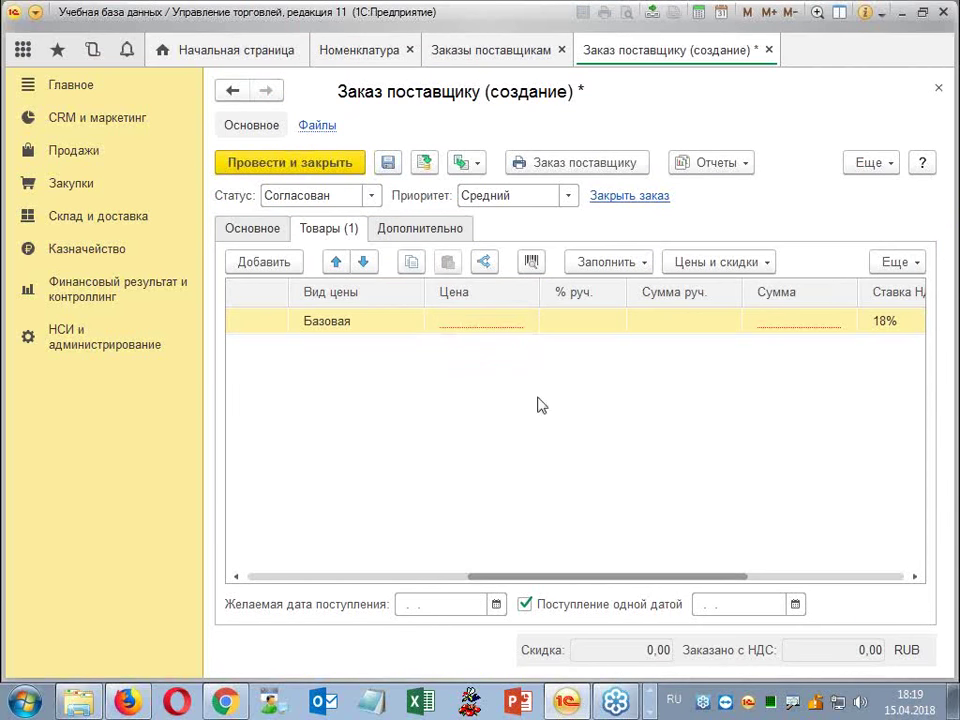
left_click(465, 323)
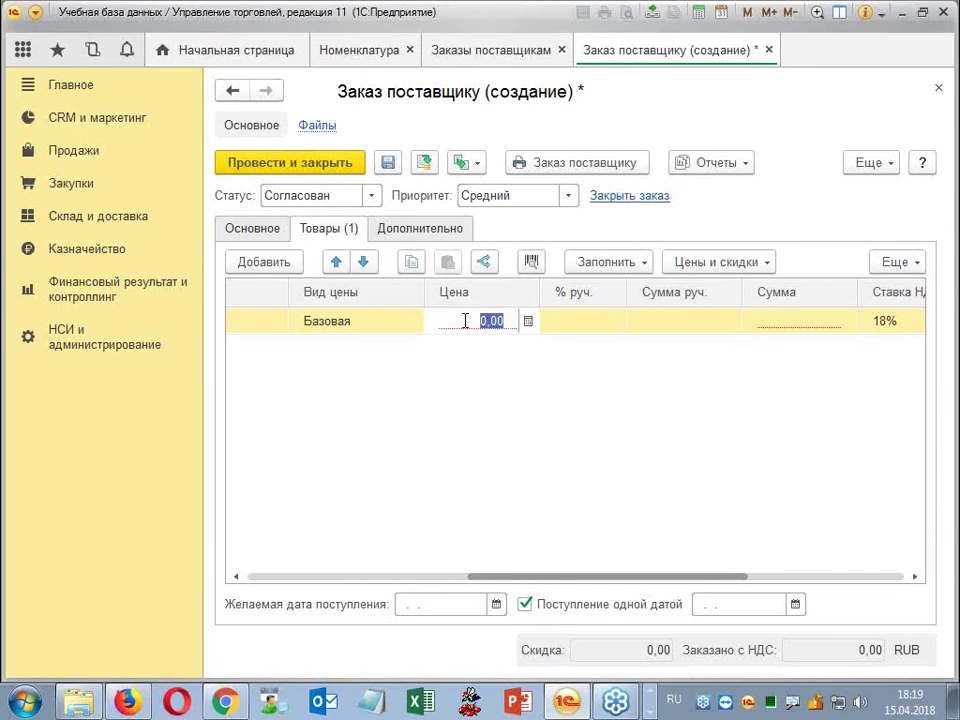
type("50")
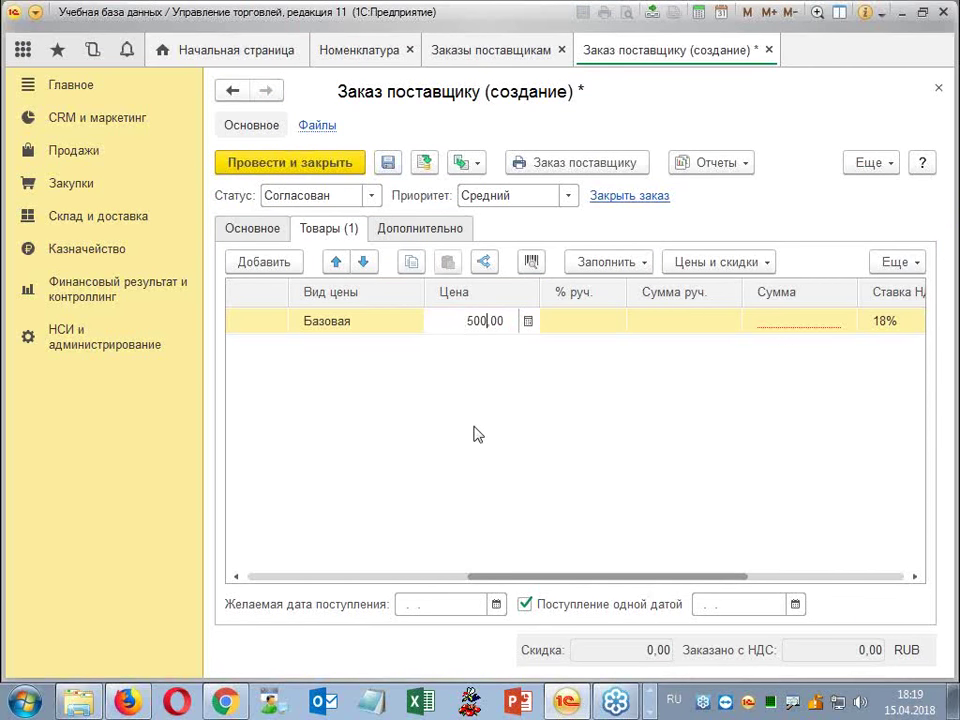
type("0")
key("Return")
Set the order status to Подтвержден and the single receipt date to 23.04.2018.
left_click(371, 195)
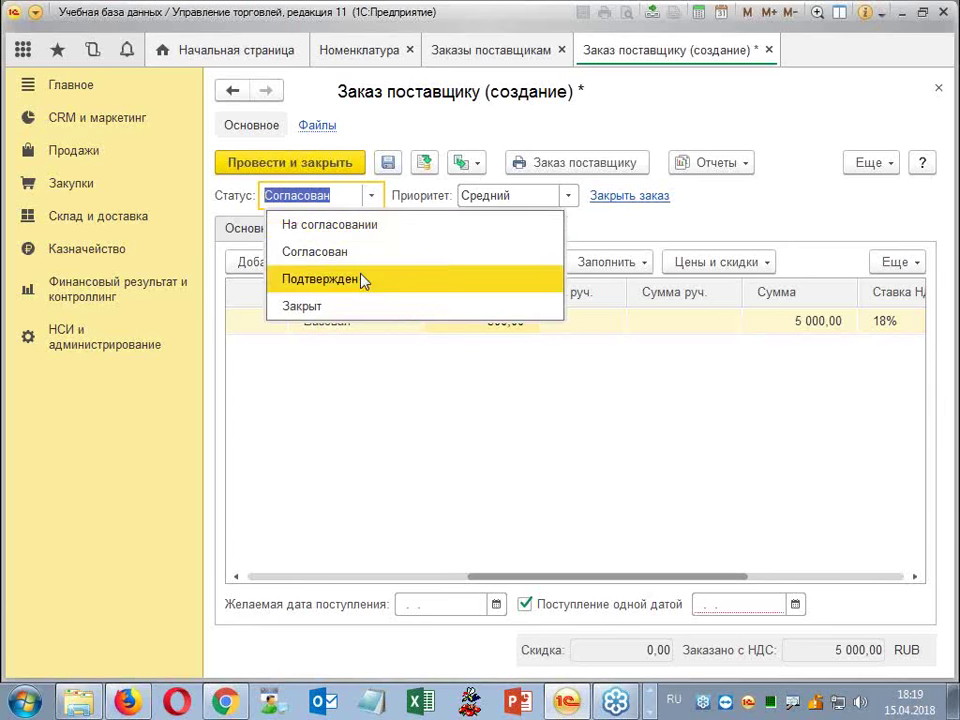
left_click(364, 281)
left_click(798, 606)
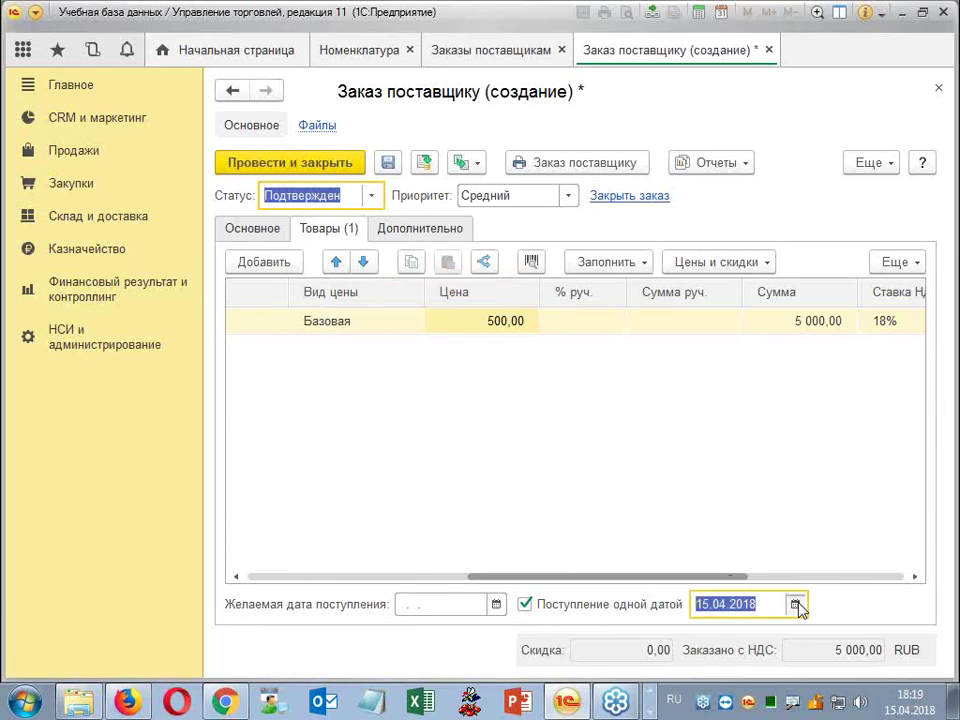
left_click(800, 610)
left_click(724, 540)
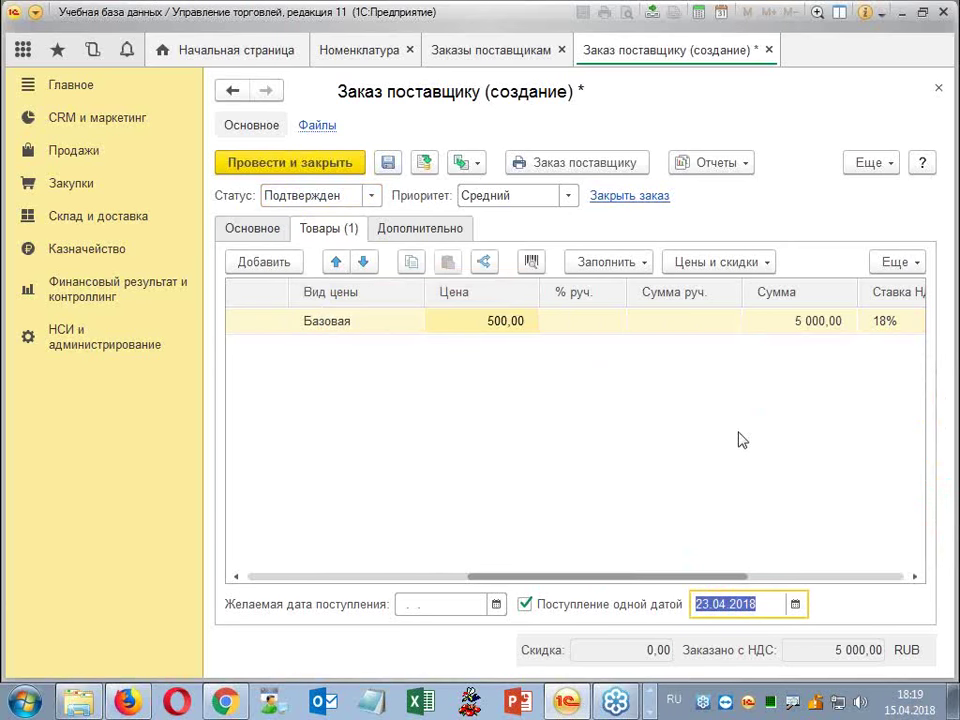
Post and close the supplier order.
left_click(287, 160)
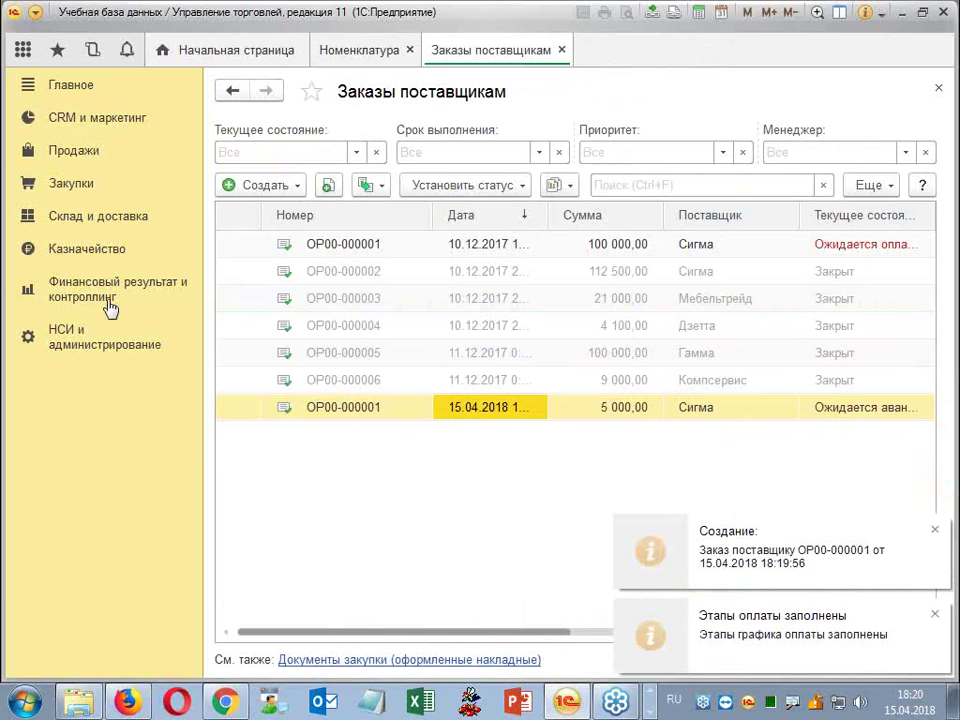
Generate the Остатки и доступность товаров report from the warehouse reports.
left_click(128, 218)
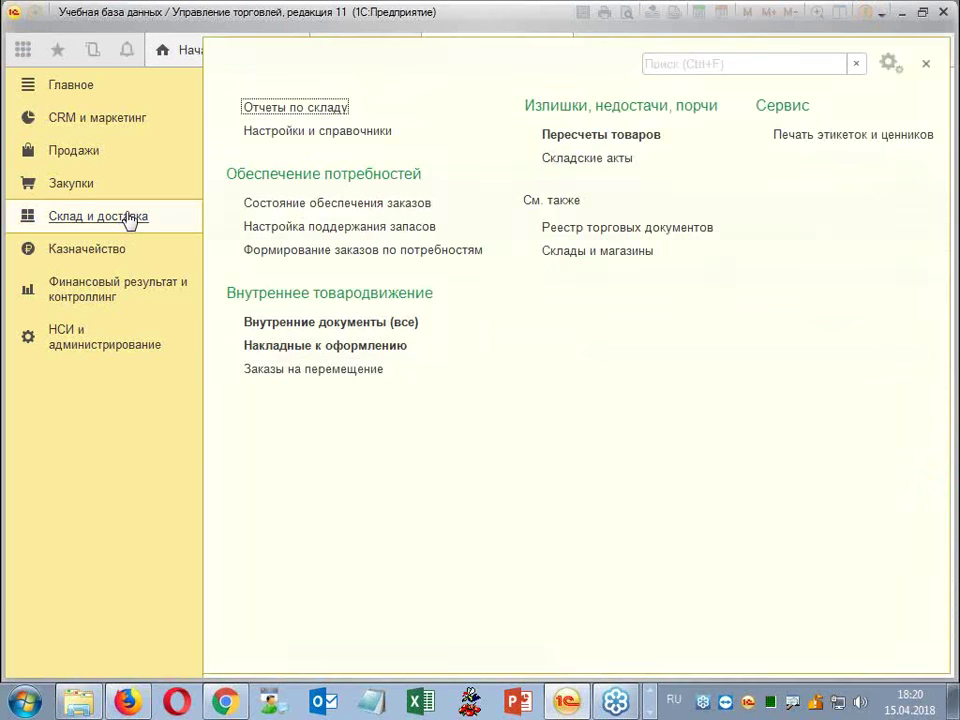
left_click(314, 106)
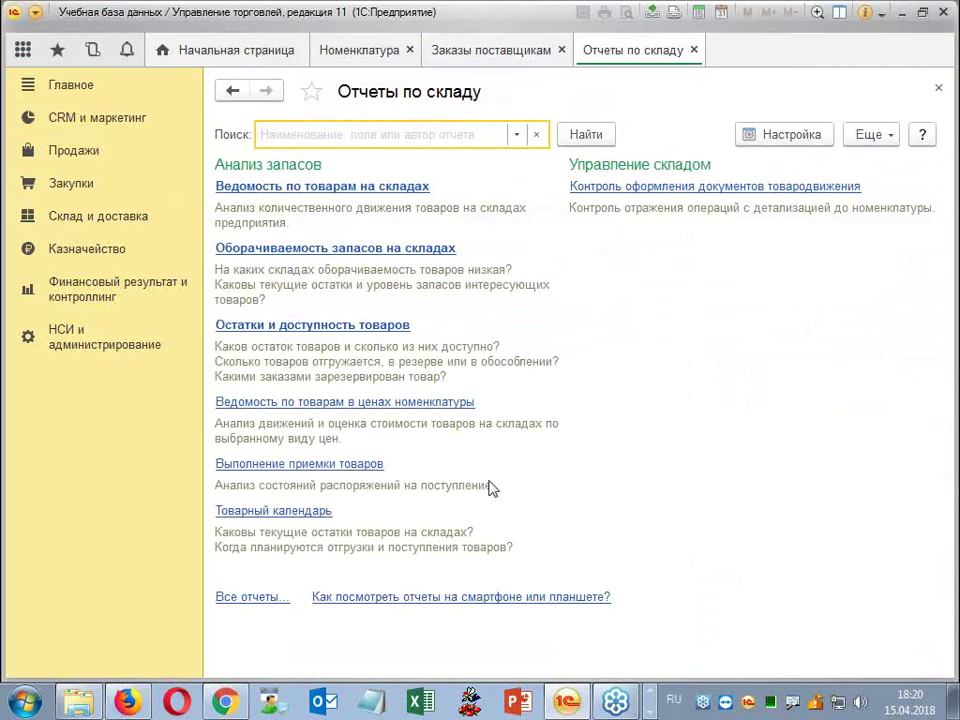
left_click(345, 325)
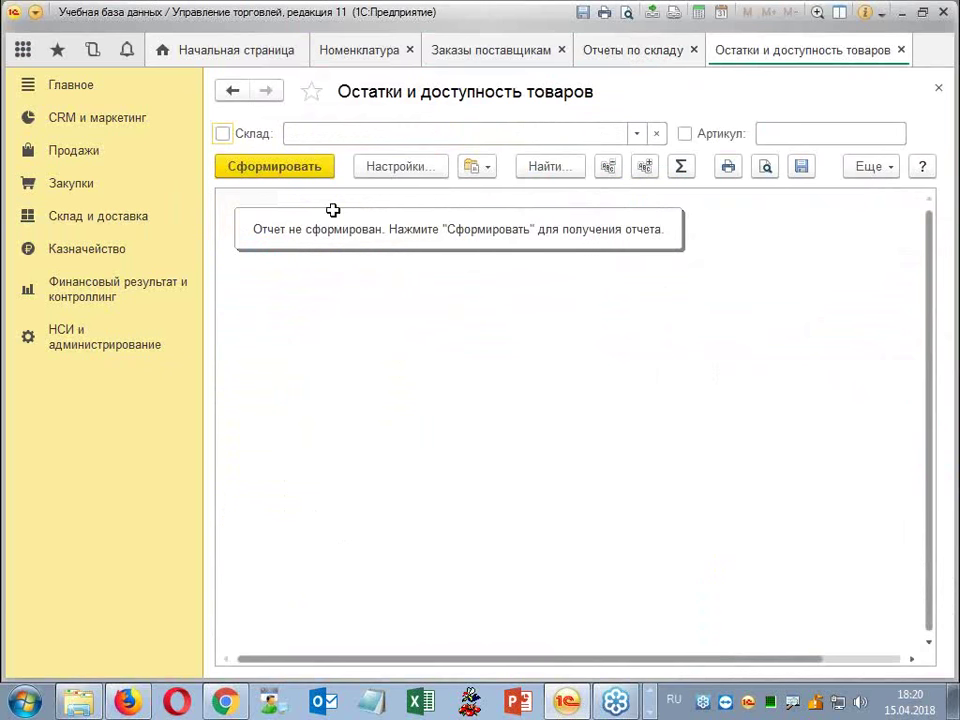
left_click(282, 168)
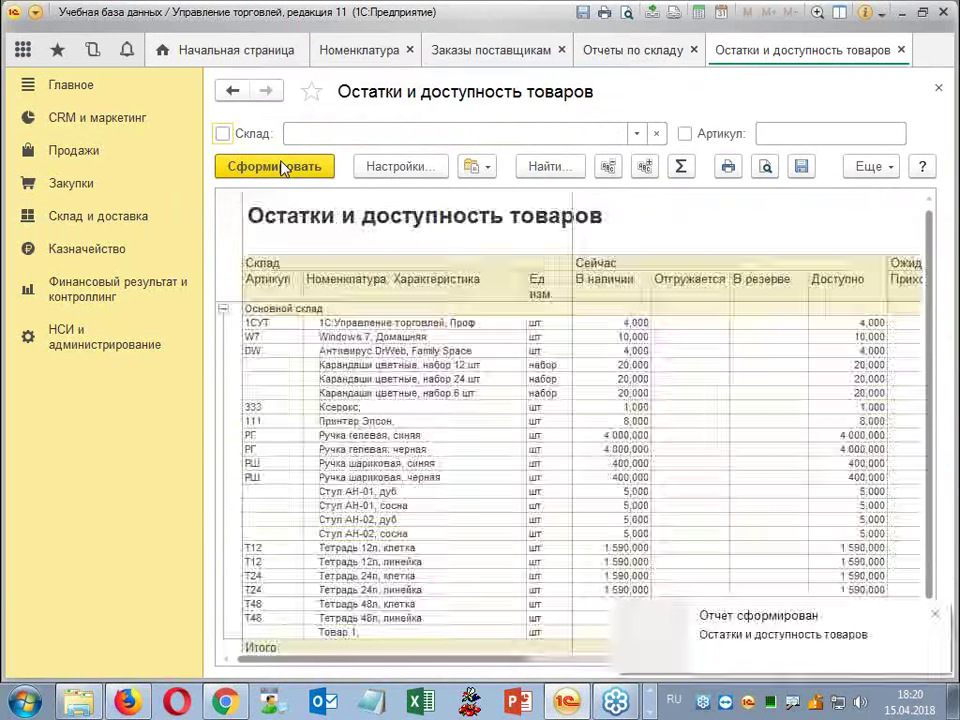
Check the availability of Товар 1 in the report, across to its expected Приход value.
left_click(658, 363)
scroll(651, 407, "down", 3)
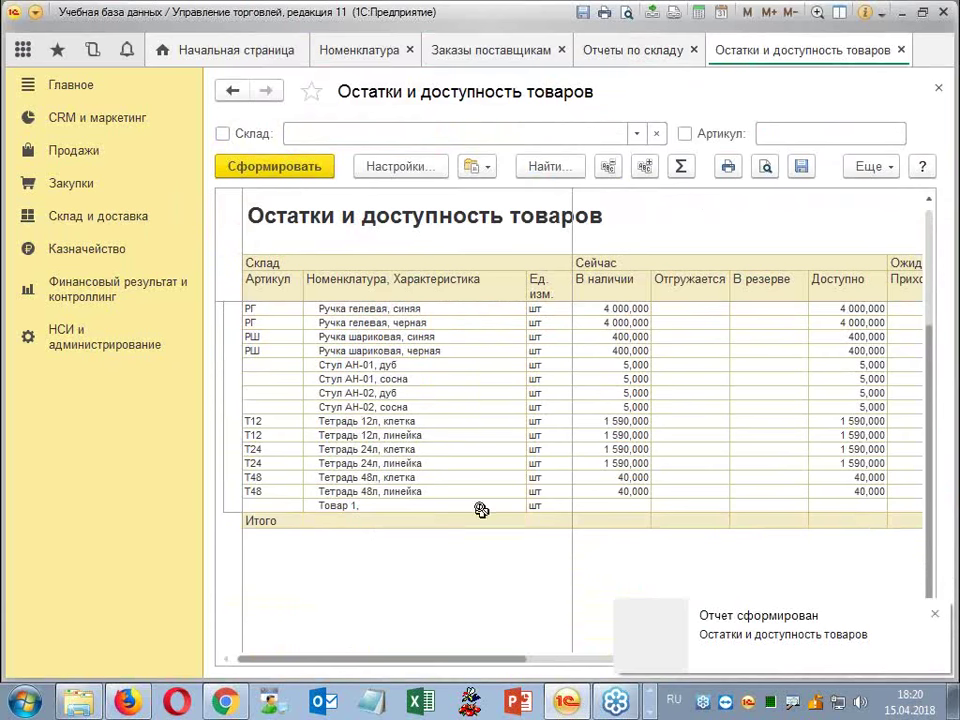
left_click(482, 505)
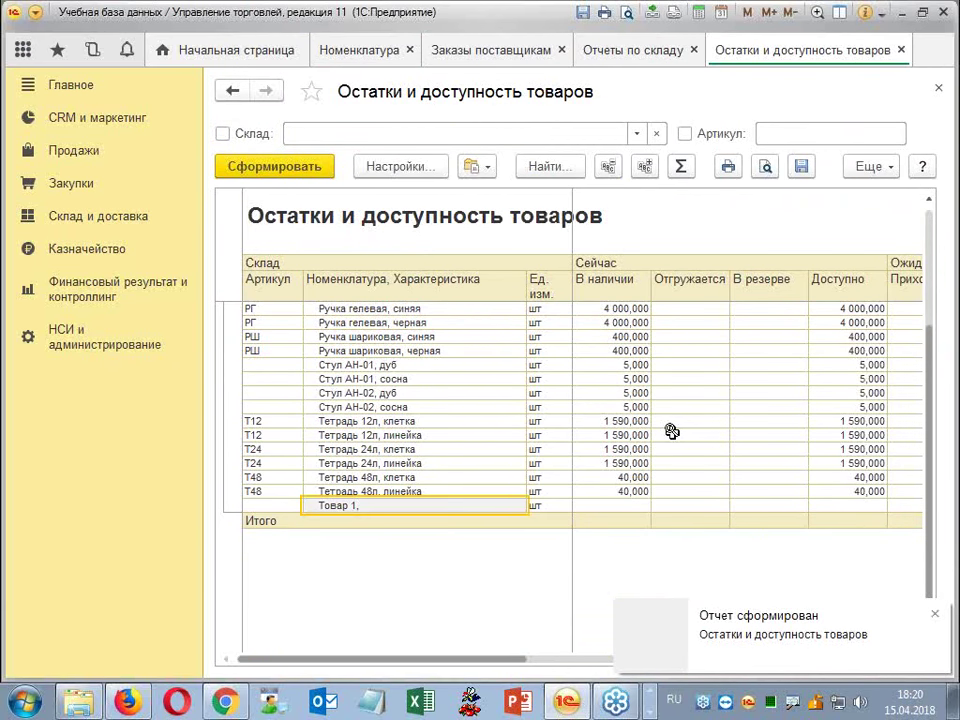
key("Right")
key("Right")
key("Right")
key("Right")
key("Right")
key("Right")
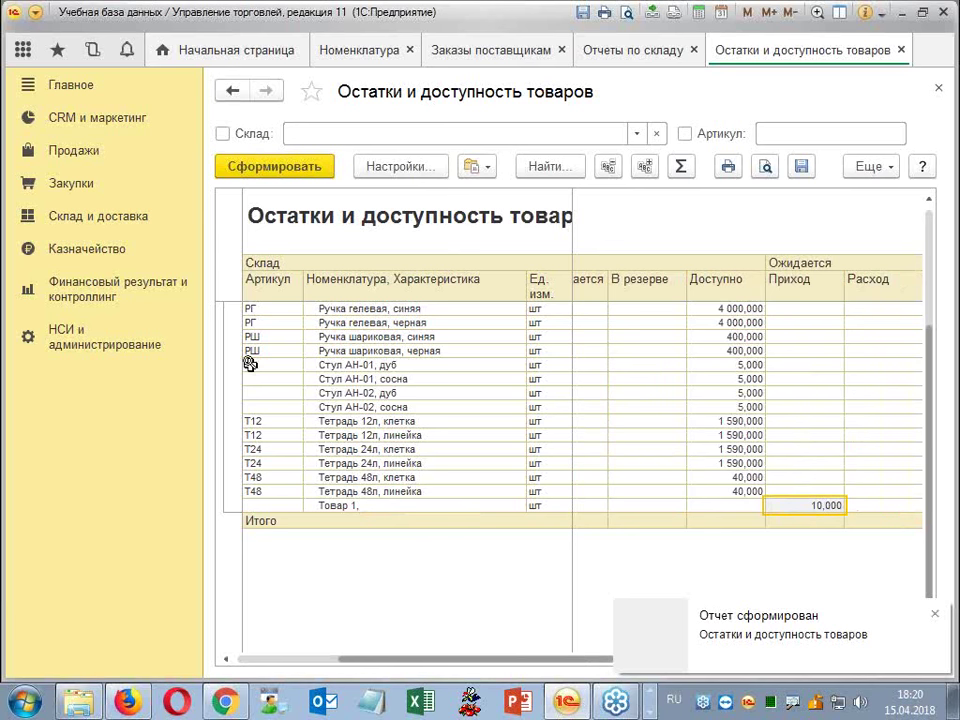
Configure the sections panel to display only pictures (Картинка).
left_click(33, 13)
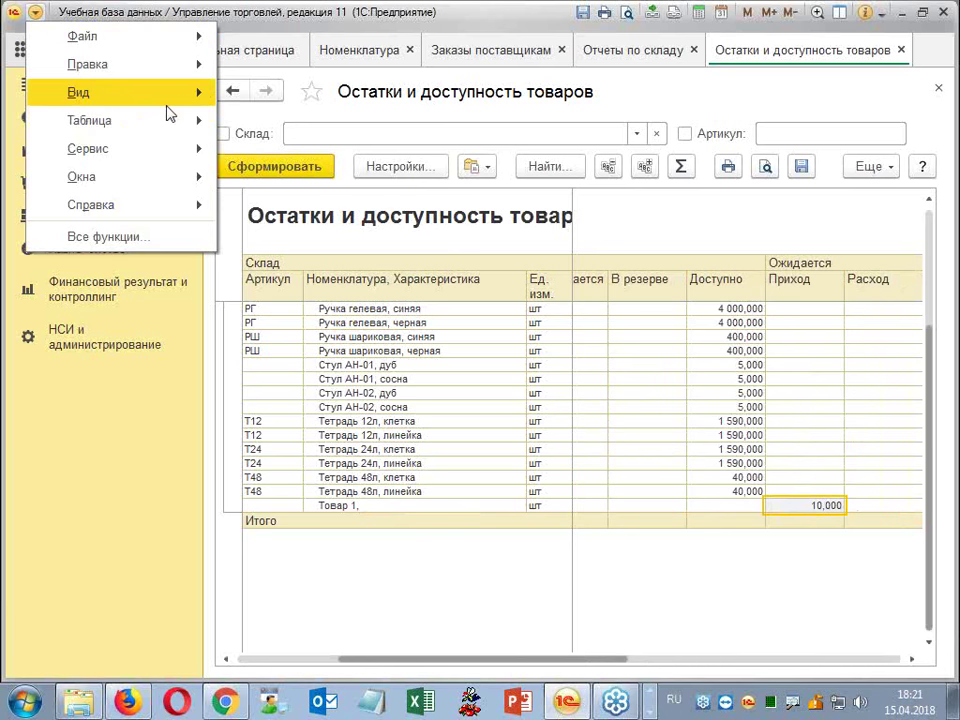
mouse_move(189, 101)
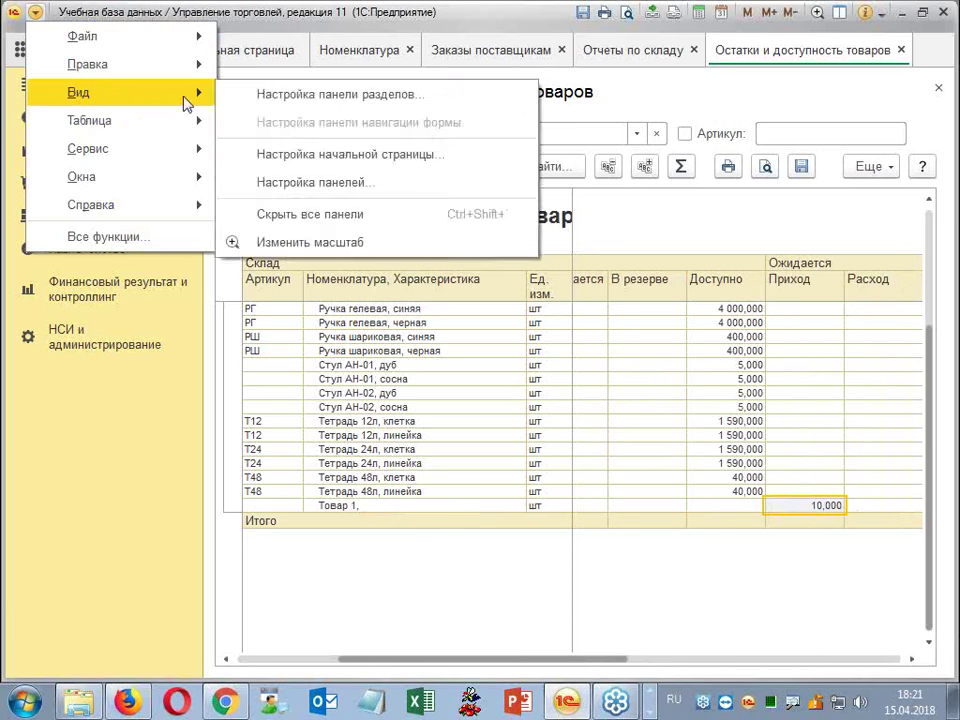
left_click(341, 97)
left_click(285, 472)
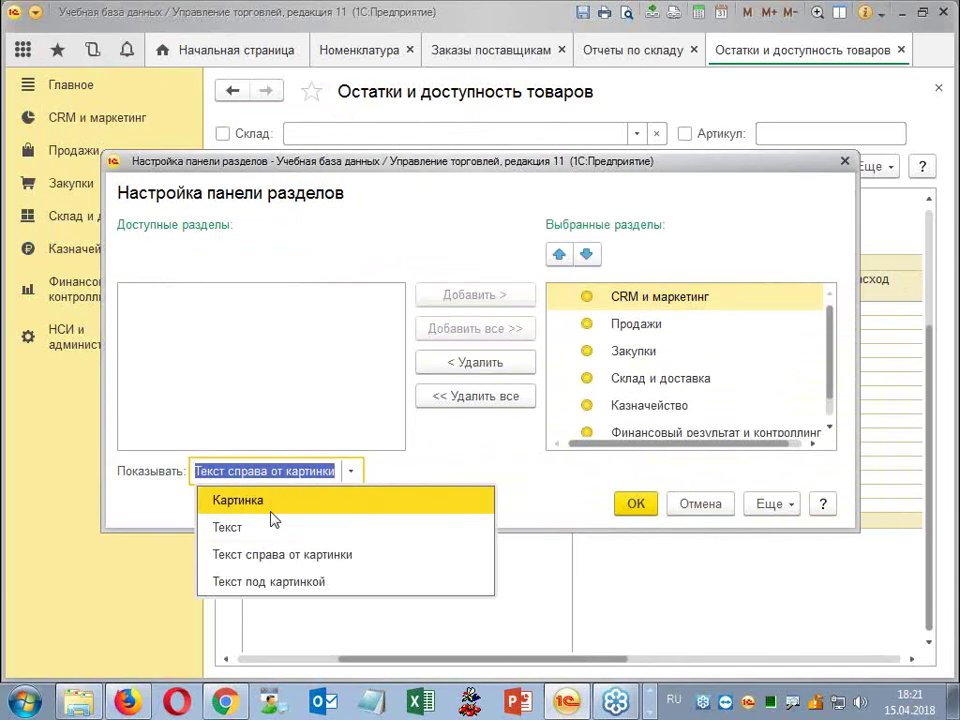
left_click(268, 505)
left_click(634, 505)
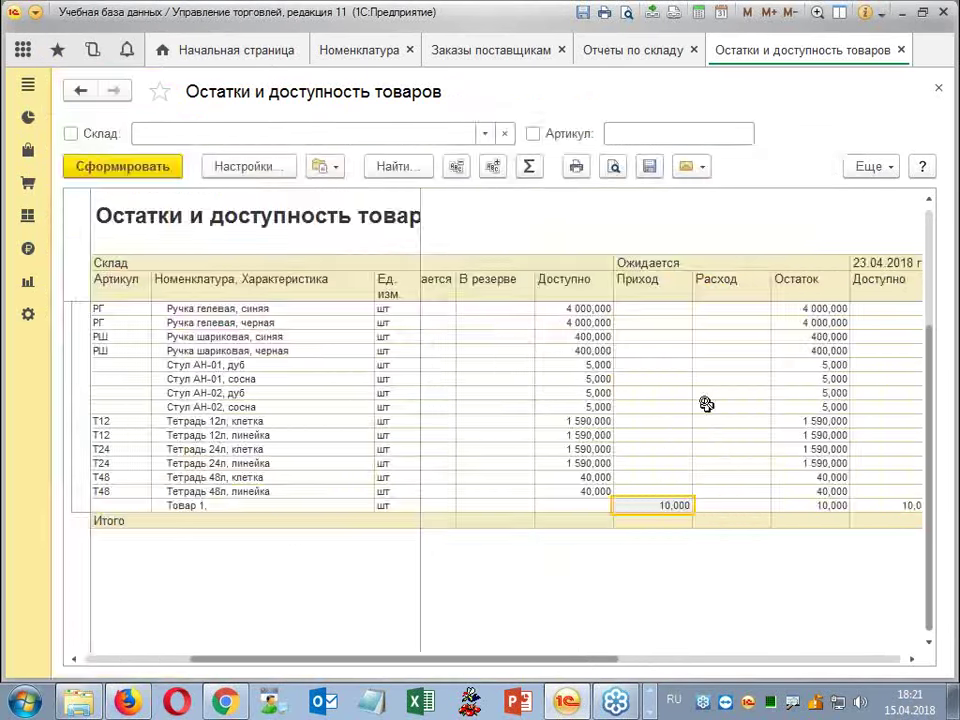
Close the Остатки и доступность товаров report and generate the Товарный календарь report.
left_click(439, 310)
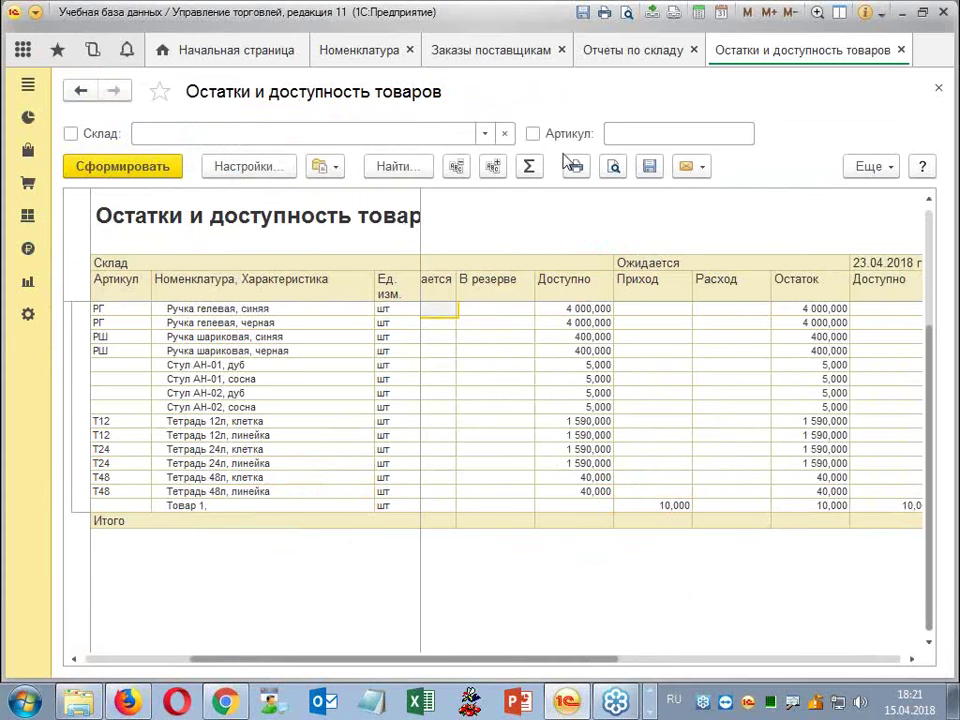
left_click(901, 50)
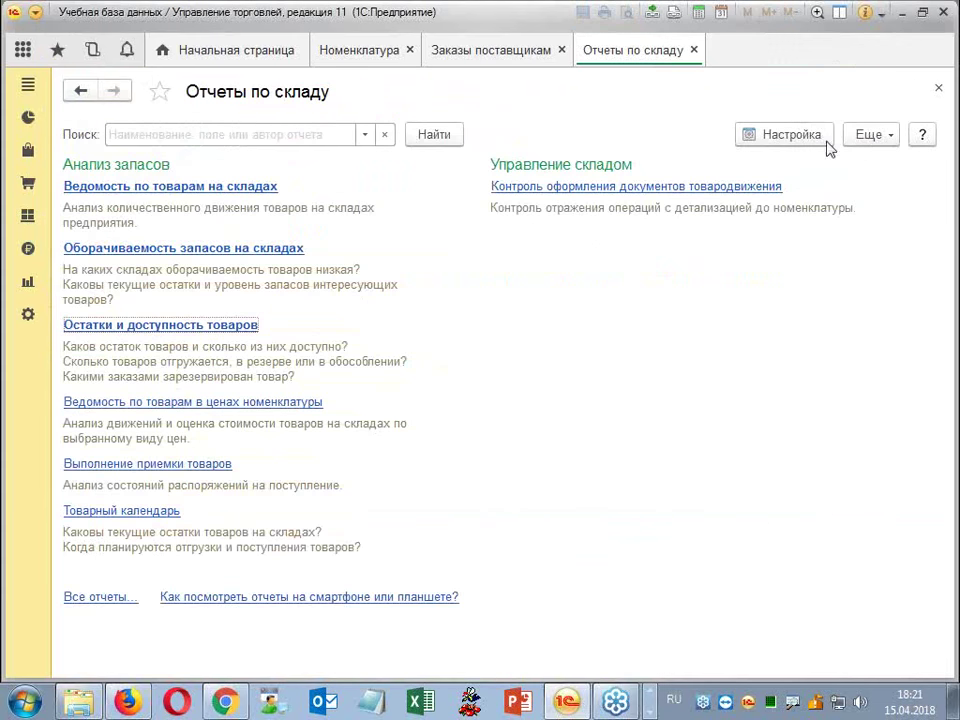
left_click(133, 516)
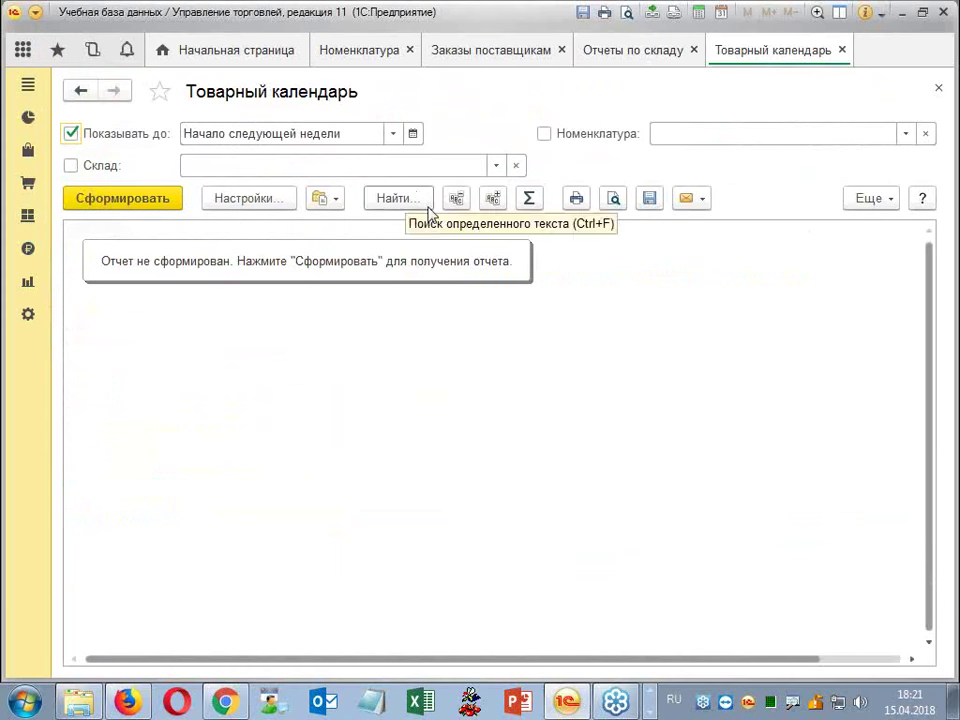
left_click(155, 205)
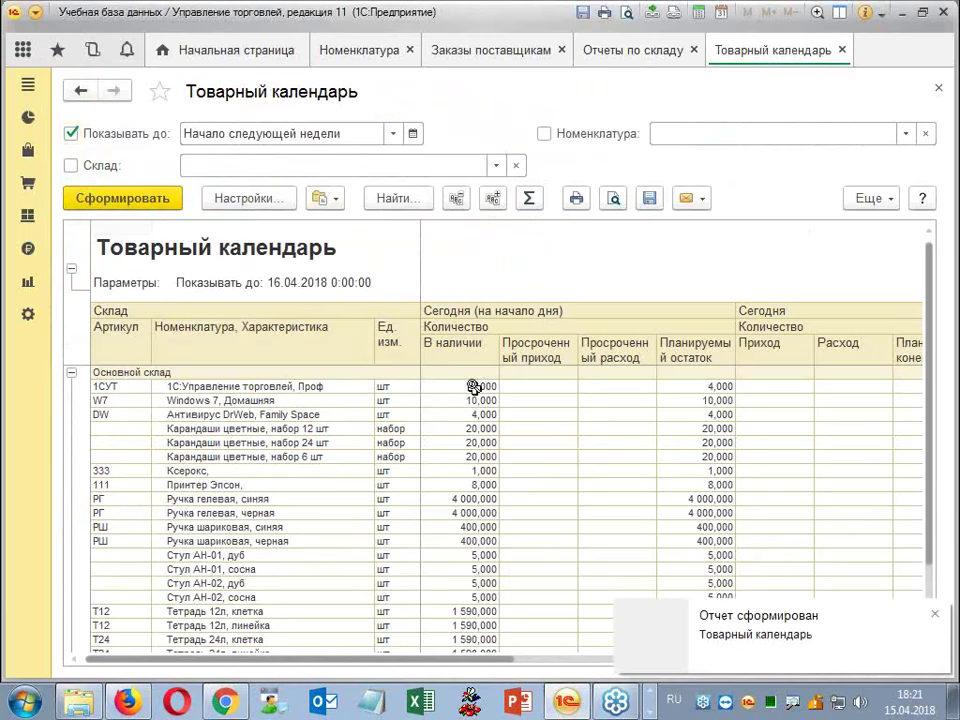
Look through the Товарный календарь rows for Товар 1 and check the report's Показывать до parameter.
left_click(641, 424)
key("Down")
key("Down")
key("Down")
key("Down")
key("Down")
key("Down")
key("Down")
key("Down")
key("Down")
key("Down")
key("Down")
key("Down")
key("Down")
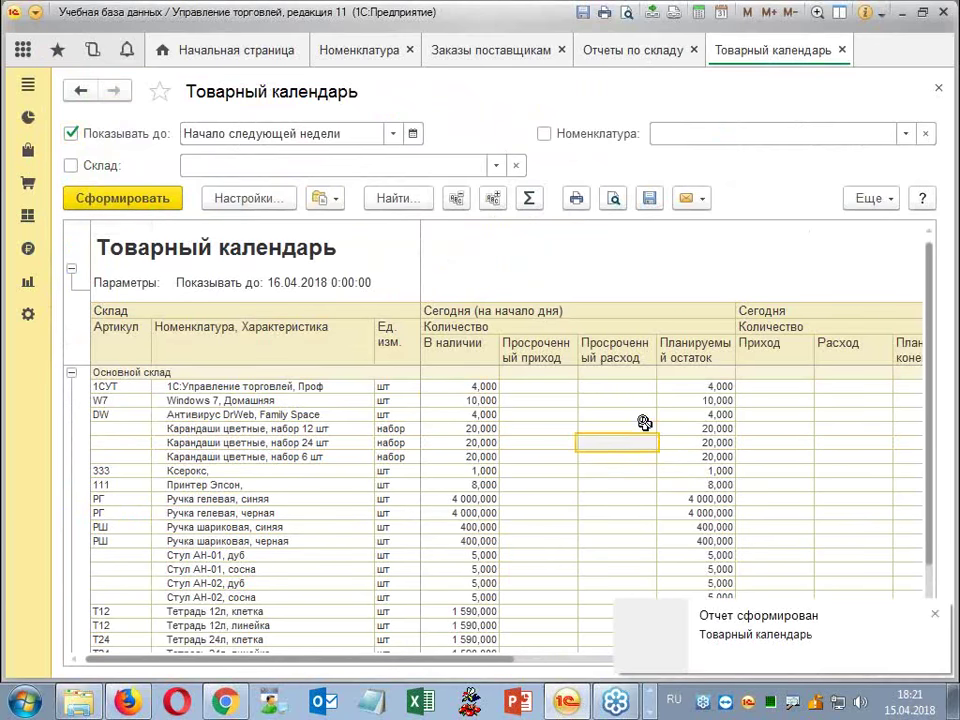
key("Down")
key("Down")
key("Down")
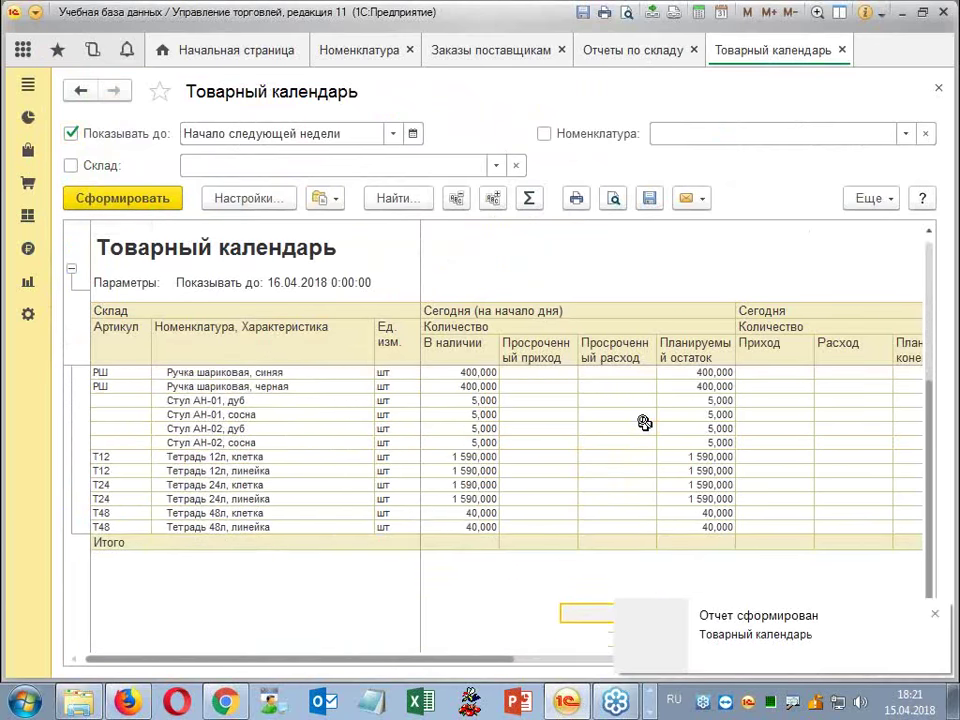
key("Up")
key("Up")
key("Up")
key("Up")
key("Up")
key("Up")
key("Up")
key("Up")
key("Up")
key("Up")
key("Up")
key("Up")
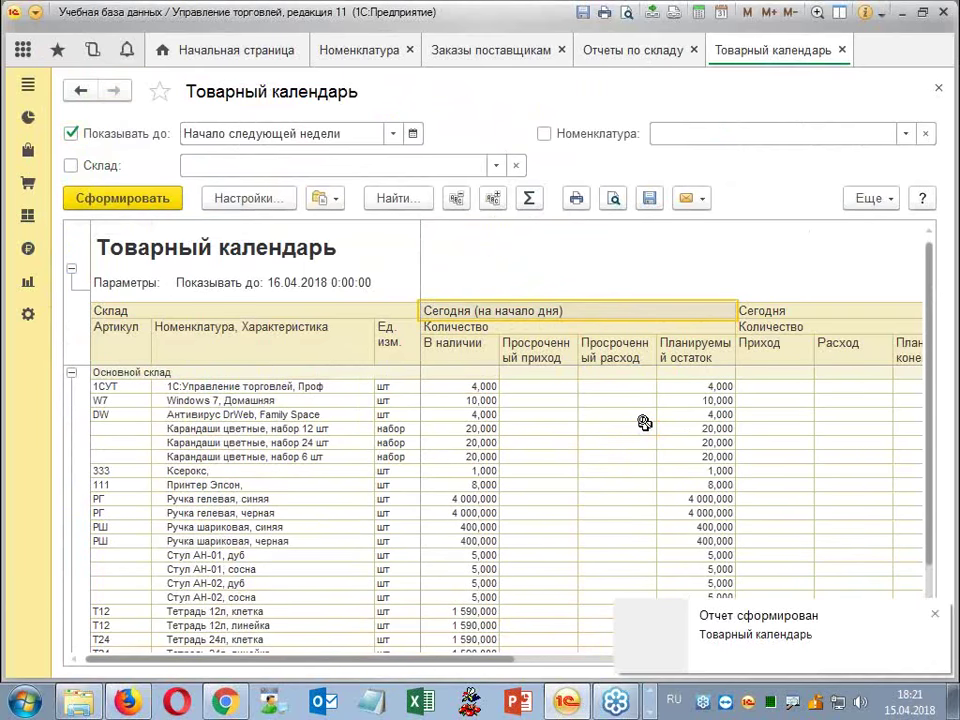
left_click(259, 287)
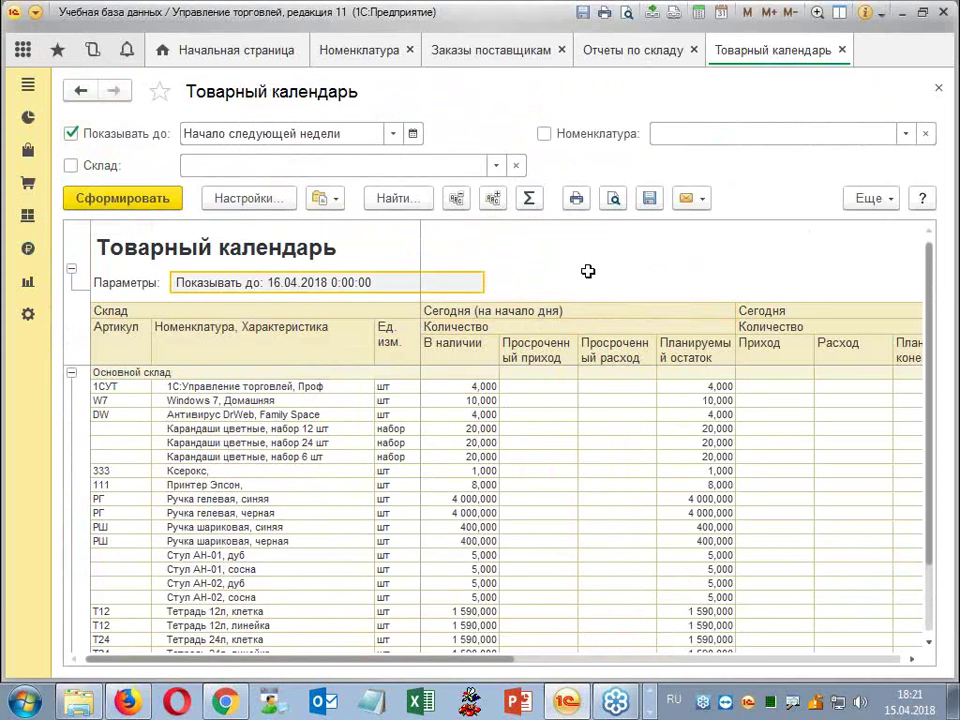
Set Показывать до to the custom date 30.04.2018 and regenerate the Товарный календарь report.
left_click(393, 133)
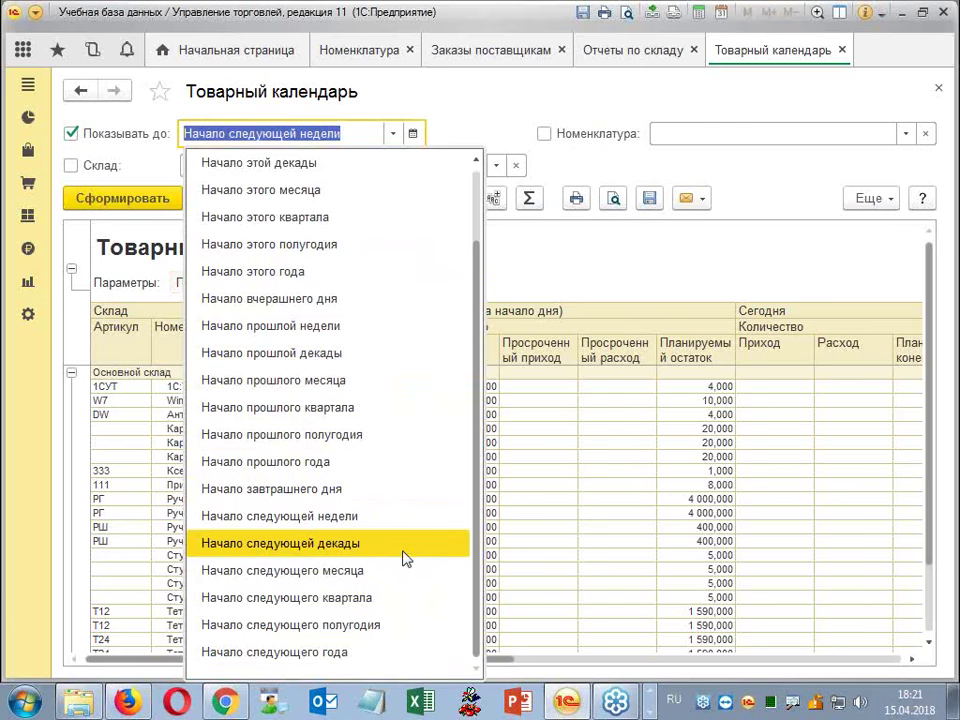
scroll(406, 555, "up", 2)
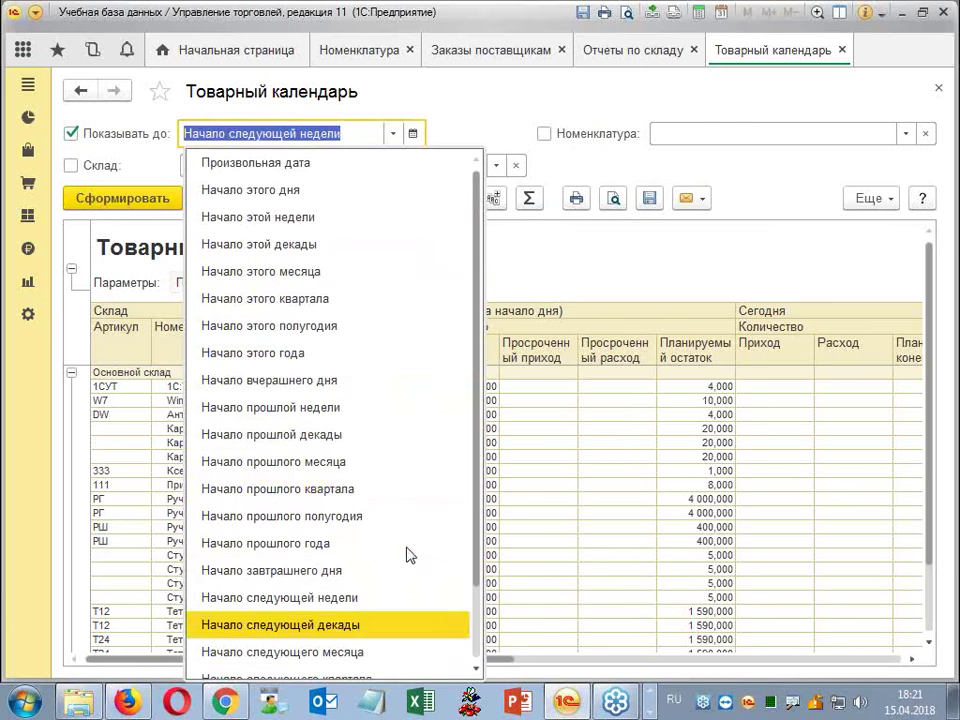
left_click(332, 166)
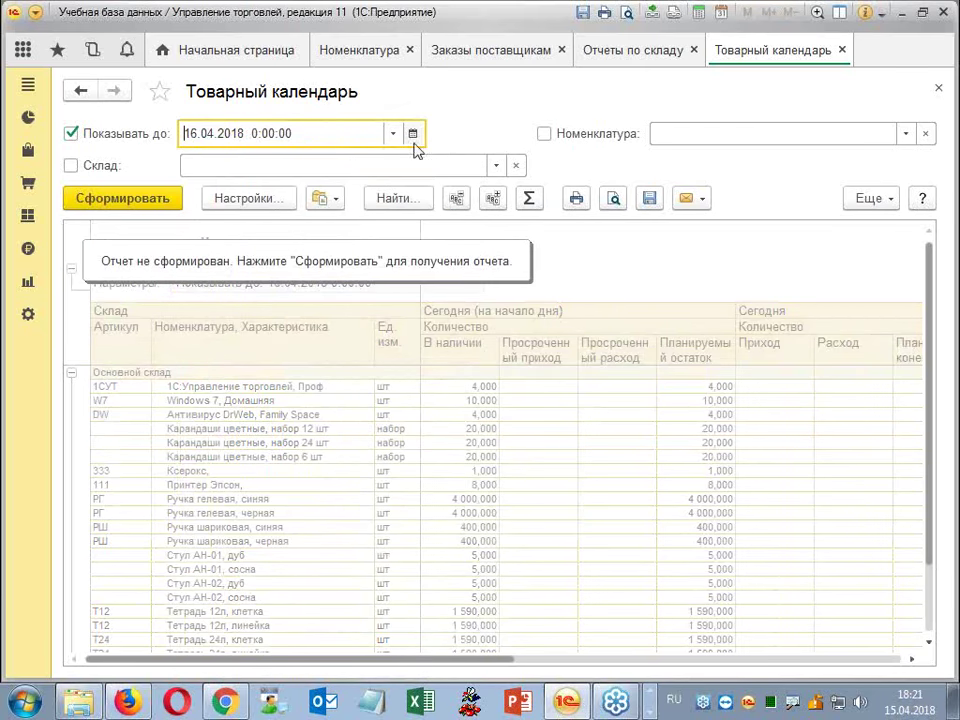
left_click(413, 137)
left_click(325, 368)
left_click(131, 205)
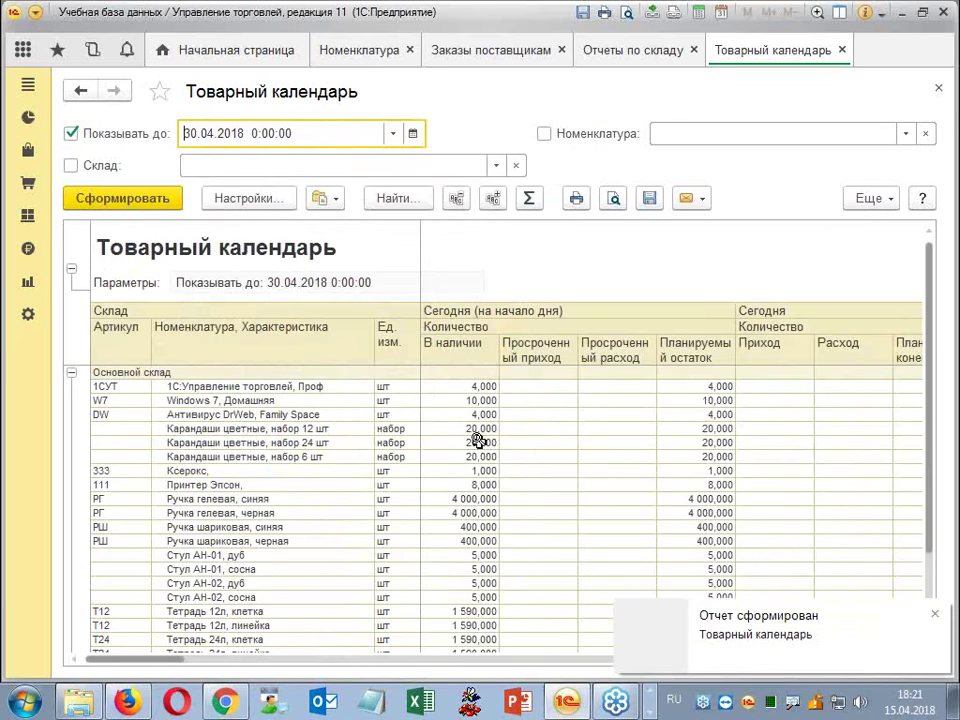
Follow the Товар 1 row across the dated columns to the planned receipt for 23.04.2018.
scroll(476, 440, "down", 3)
left_click(317, 568)
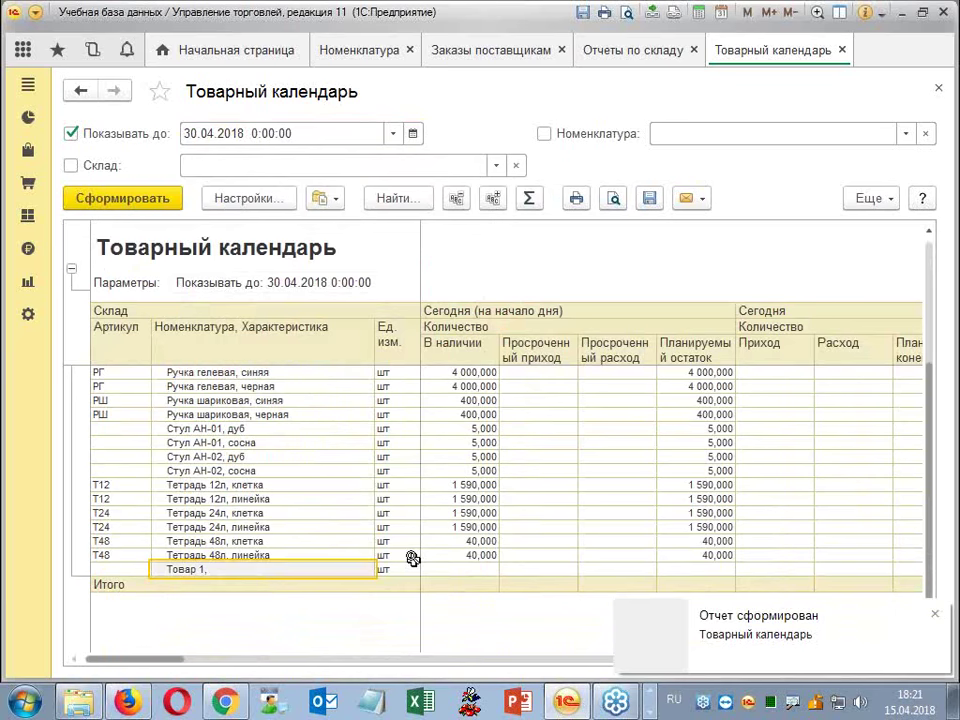
key("Right")
key("Right")
key("Right")
key("Right")
key("Right")
key("Right")
key("Right")
key("Right")
key("Right")
key("Right")
key("Right")
key("Right")
key("Right")
key("Right")
key("Right")
key("Right")
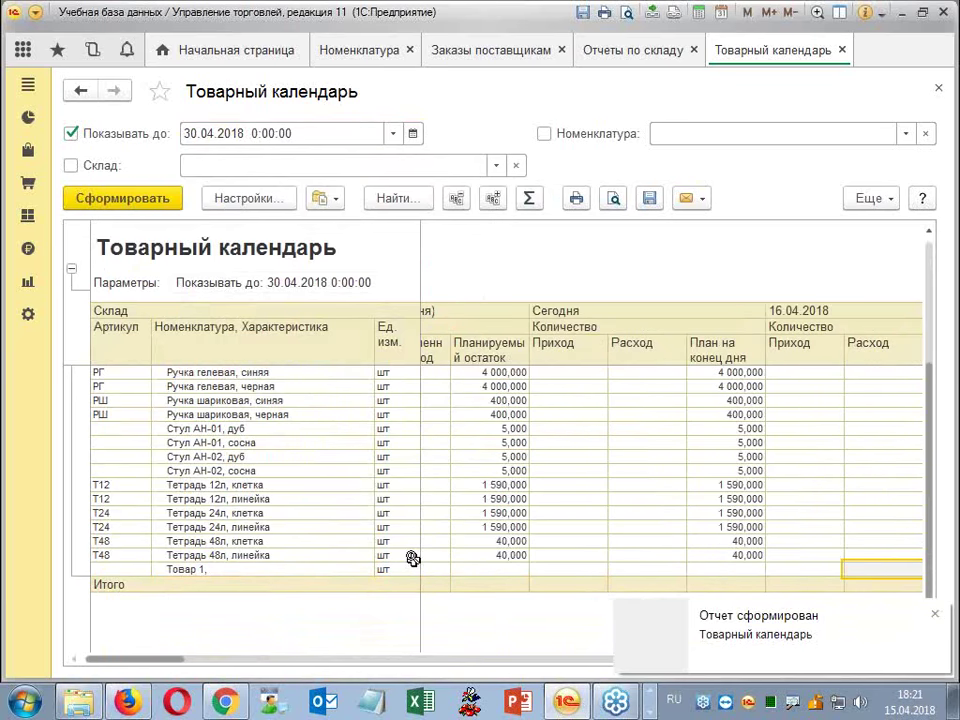
key("Right")
key("Right")
key("Right")
key("Right")
key("Right")
key("Right")
key("Right")
key("Right")
key("Right")
key("Right")
key("Right")
key("Right")
key("Right")
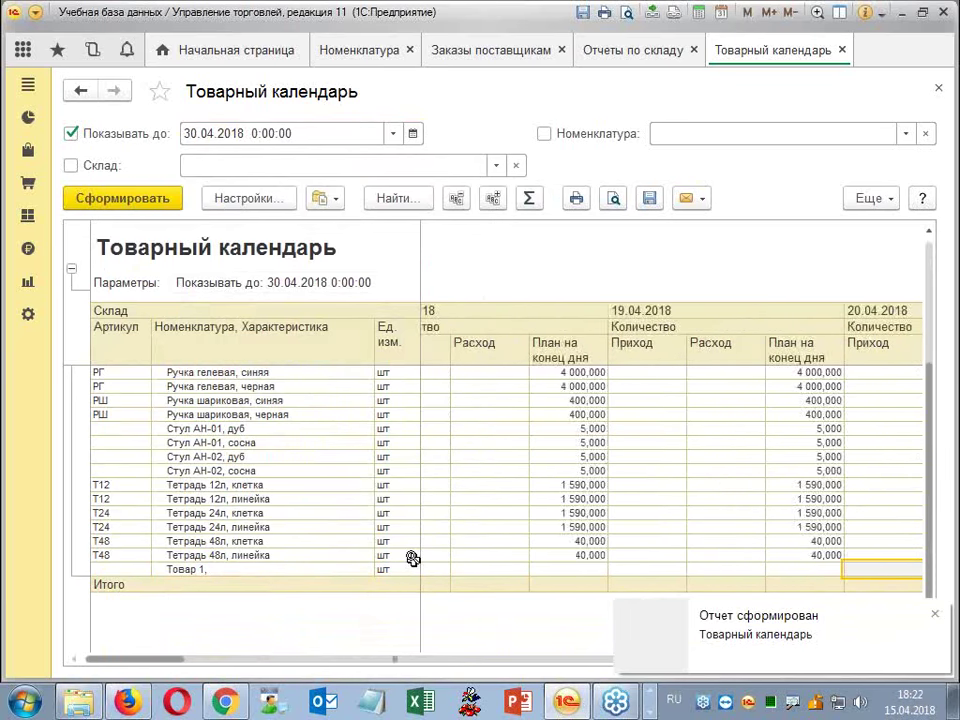
key("Right")
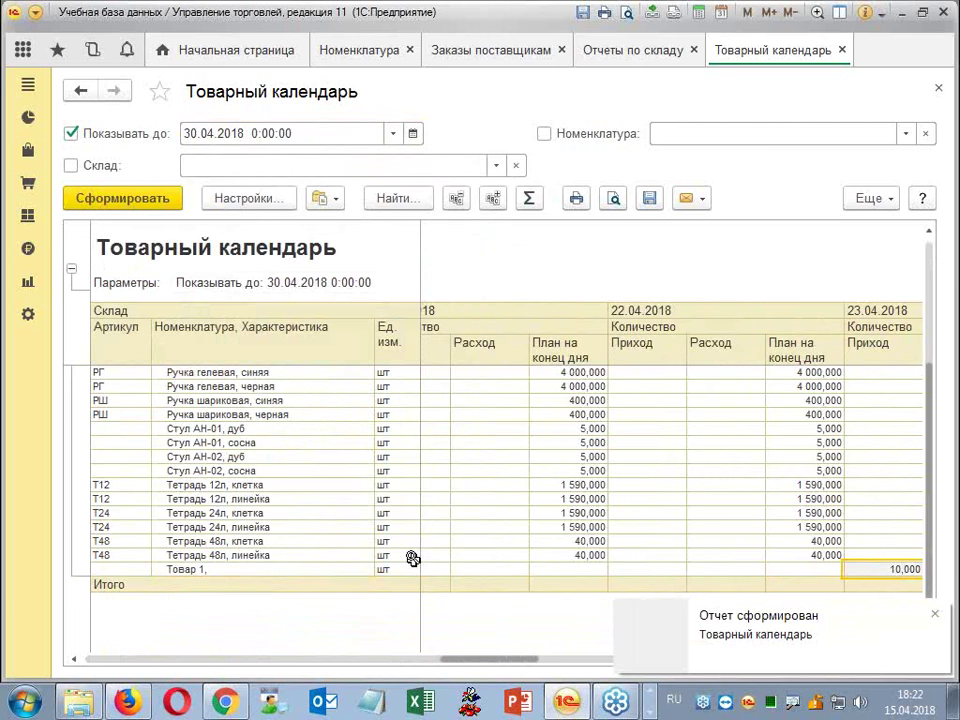
Close the warehouse reports and copy the Сигма order dated 15.04.2018 into a new supplier order.
left_click(842, 50)
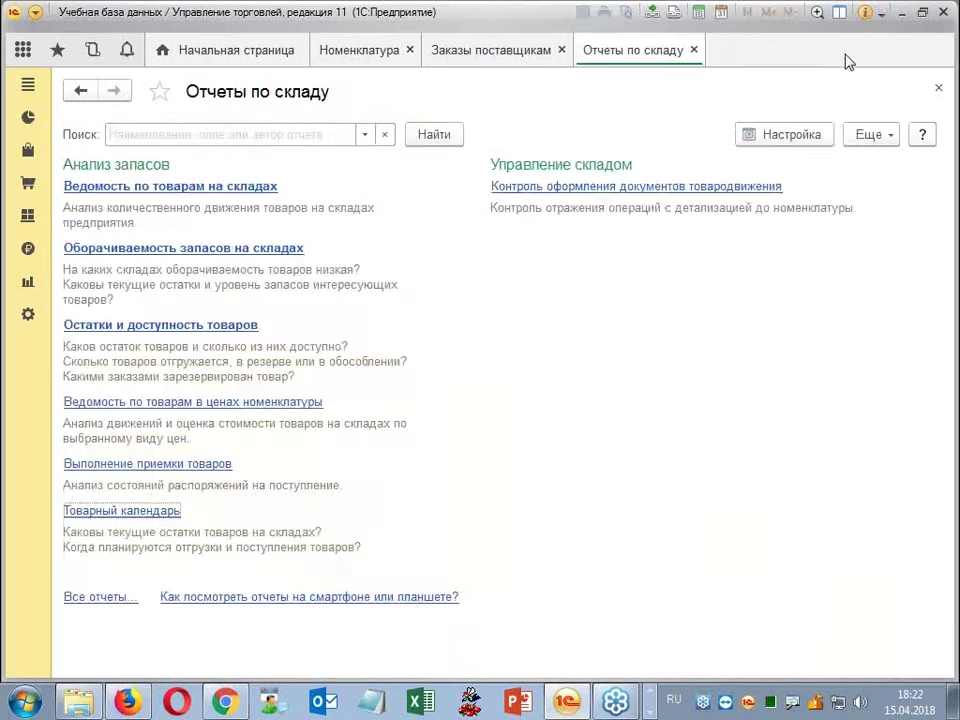
left_click(694, 51)
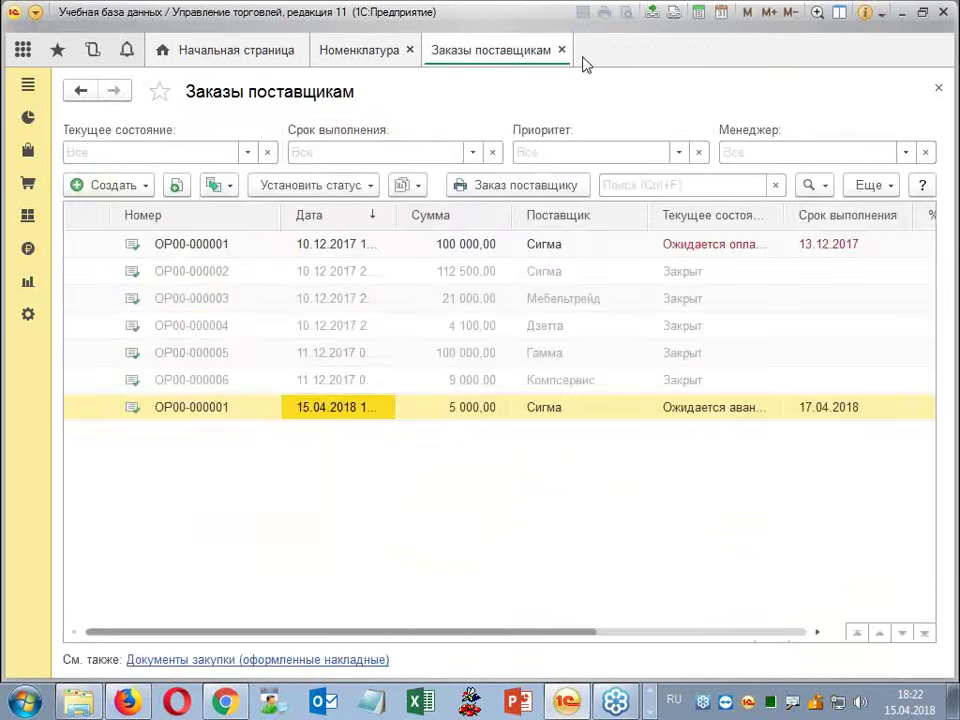
left_click(92, 190)
left_click(427, 488)
right_click(332, 404)
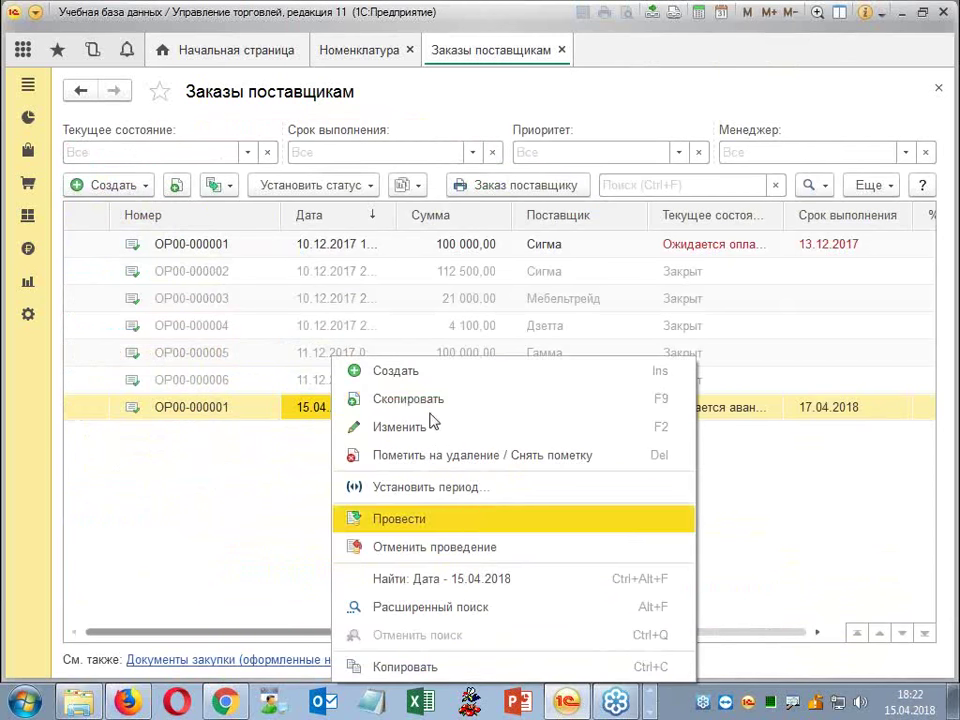
left_click(408, 398)
Open goods selection for the new supplier order and filter the item list by the техника kind.
left_click(175, 228)
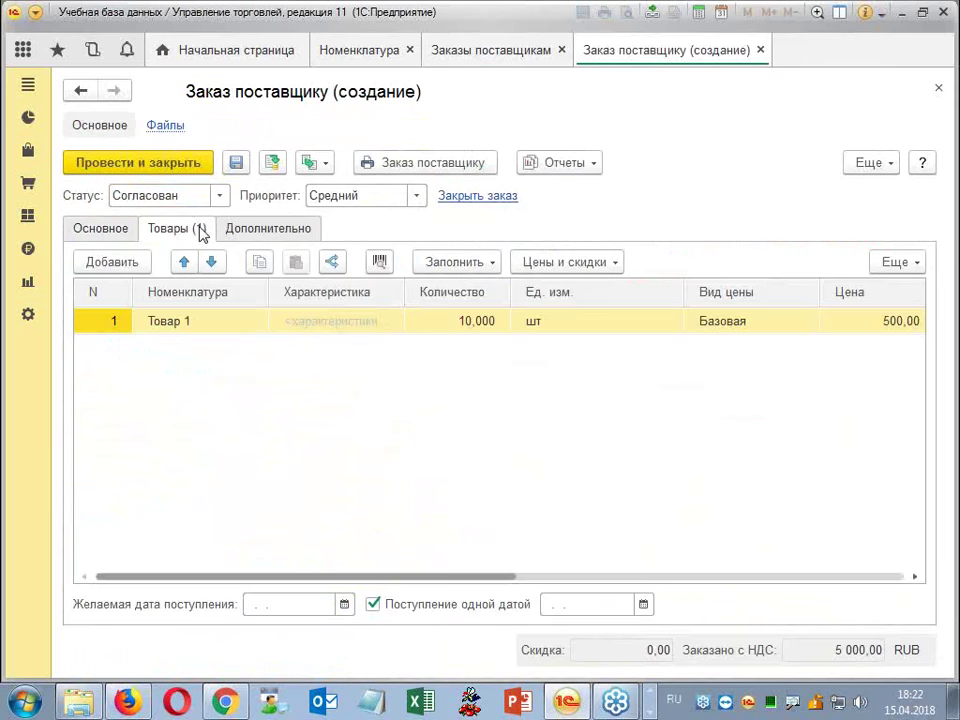
left_click(484, 262)
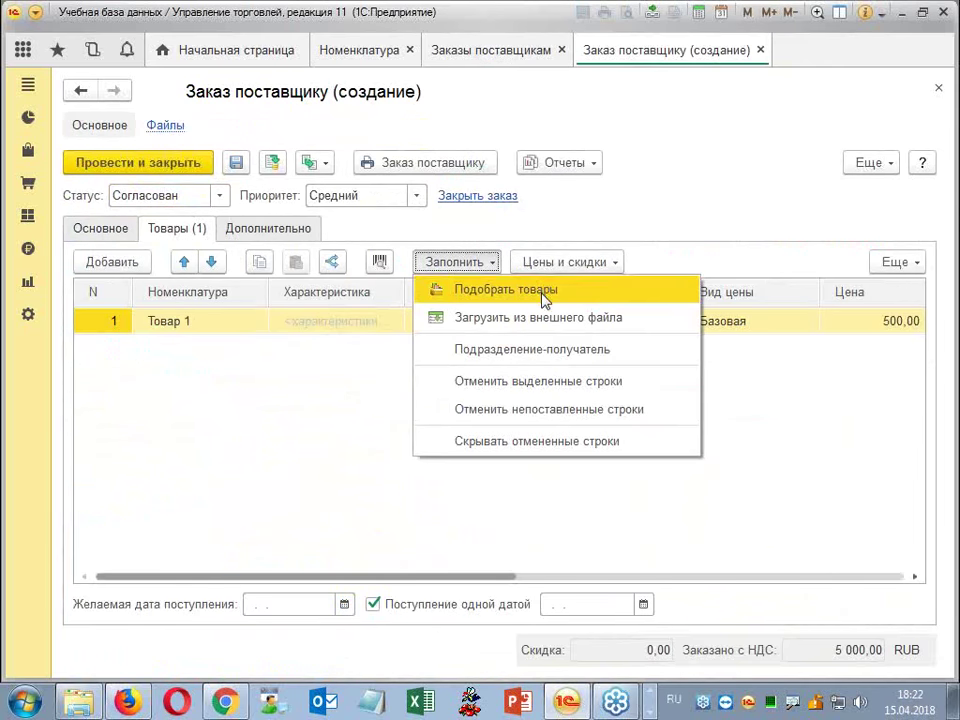
left_click(543, 292)
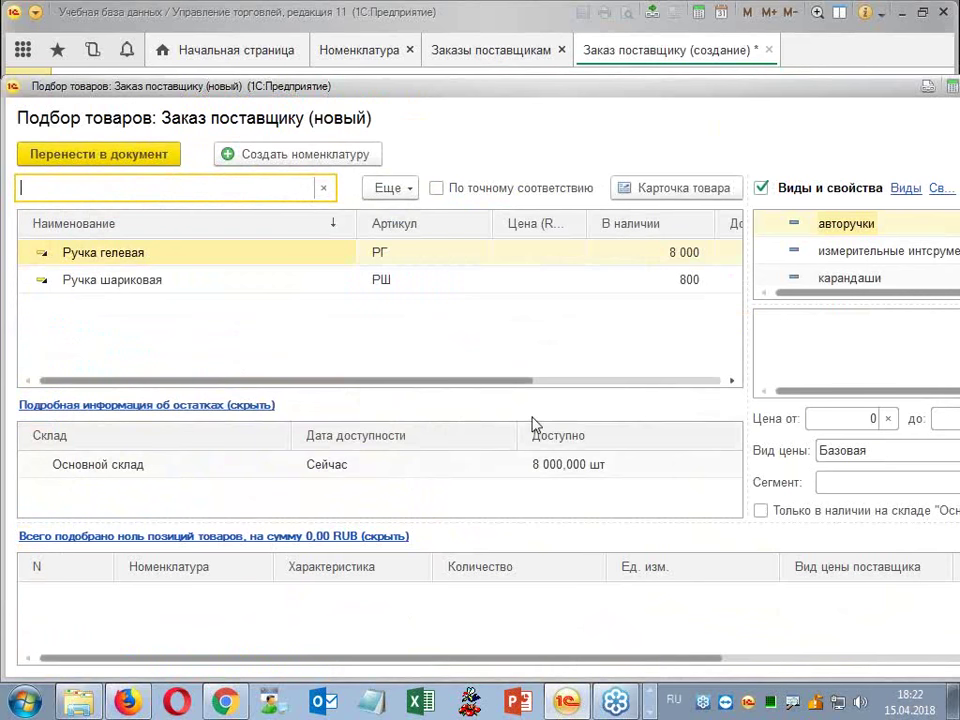
left_click(762, 187)
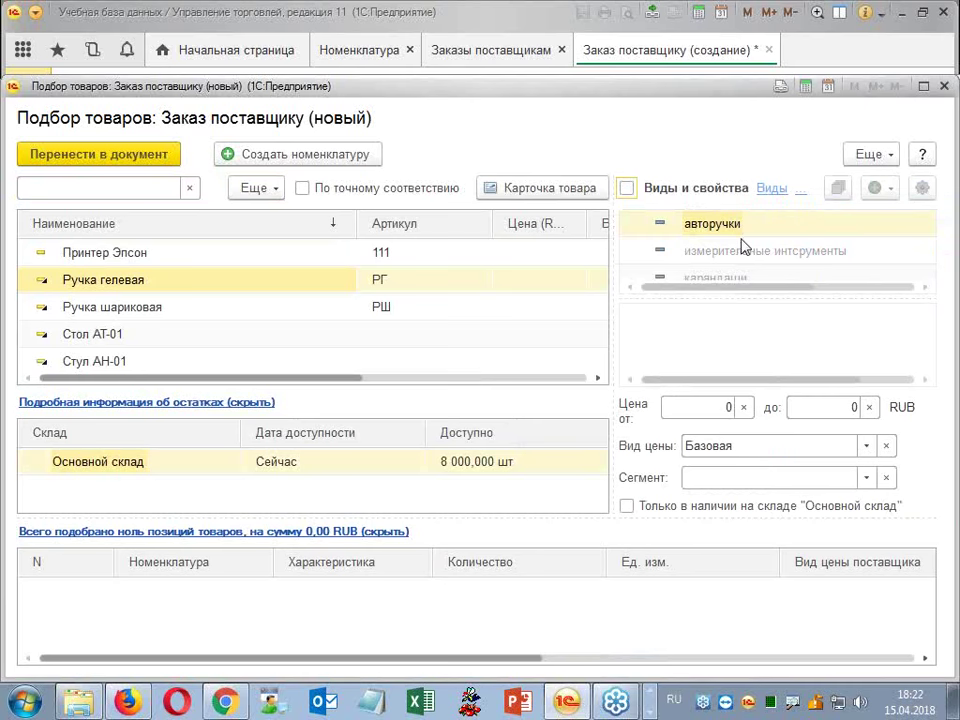
left_click(626, 189)
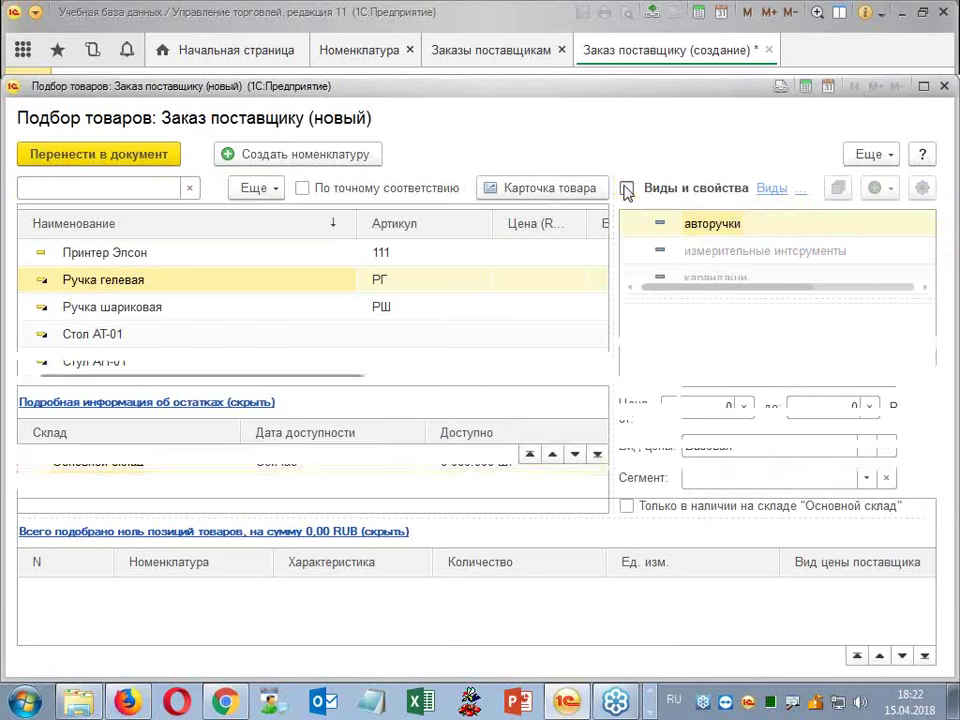
scroll(699, 221, "down", 5)
left_click(724, 259)
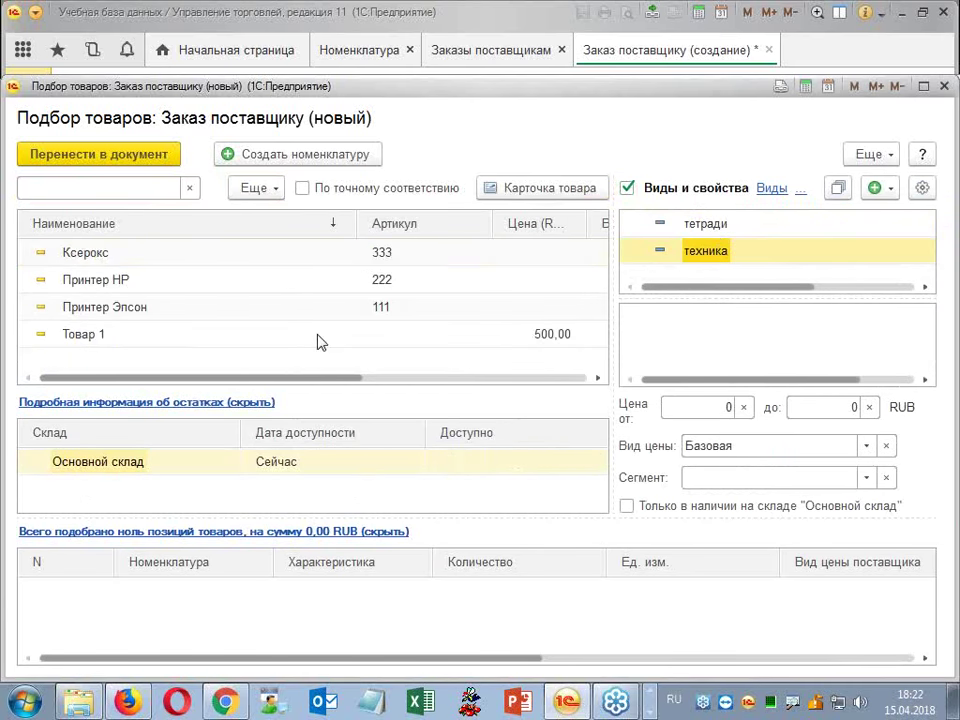
Check the dated availability of Товар 1 in Основной склад and close goods selection without transferring anything.
left_click(129, 317)
left_click(139, 336)
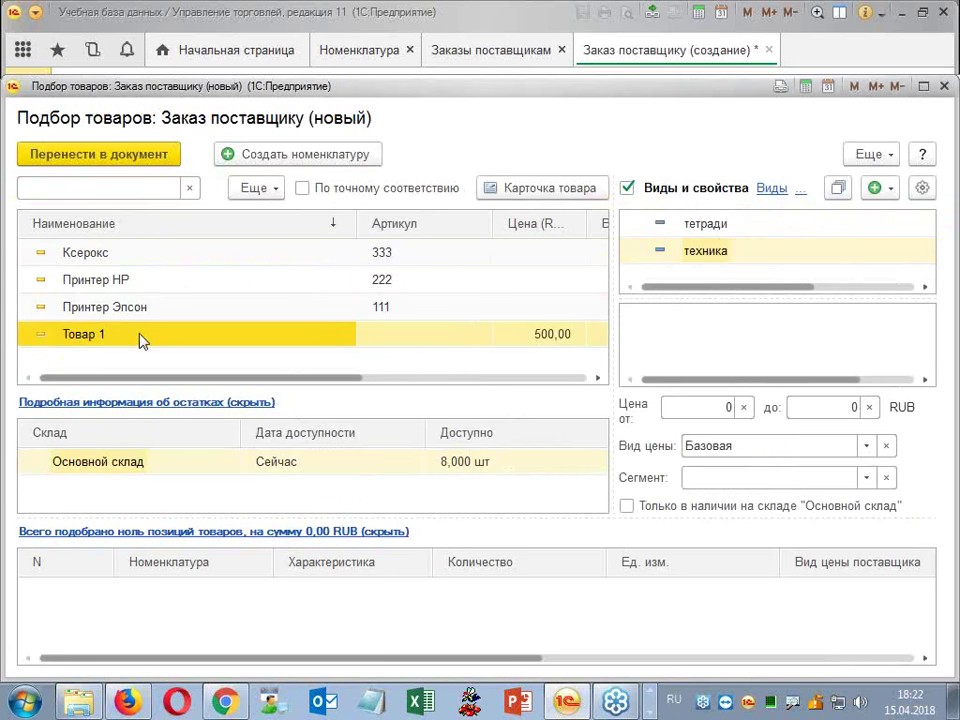
mouse_move(267, 381)
left_mouse_down()
mouse_move(497, 377)
mouse_move(255, 382)
left_mouse_up()
left_click(39, 461)
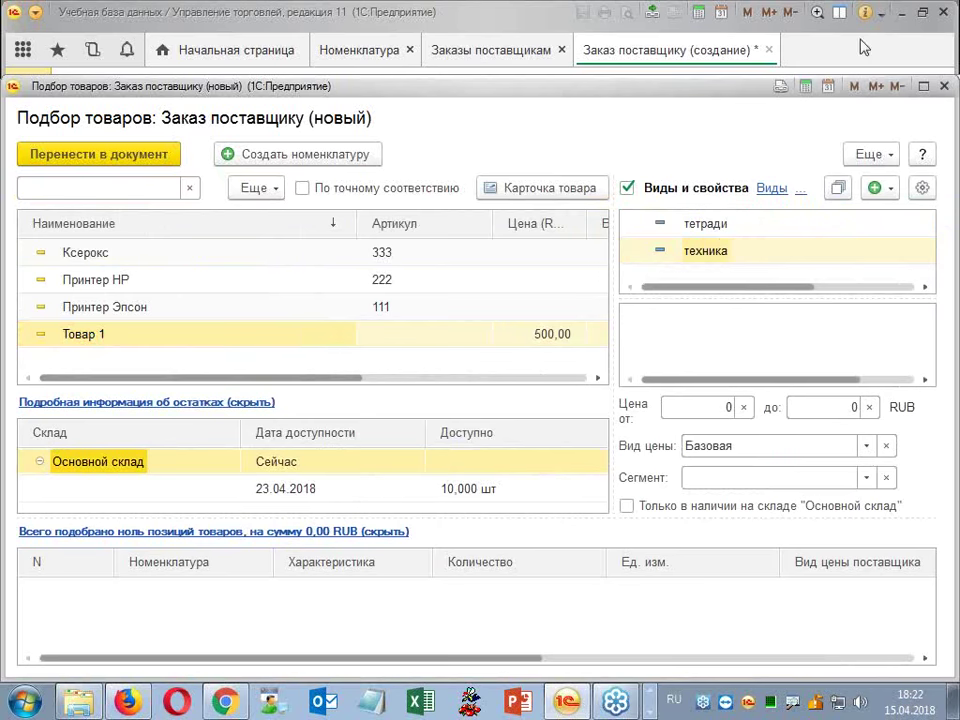
left_click(944, 86)
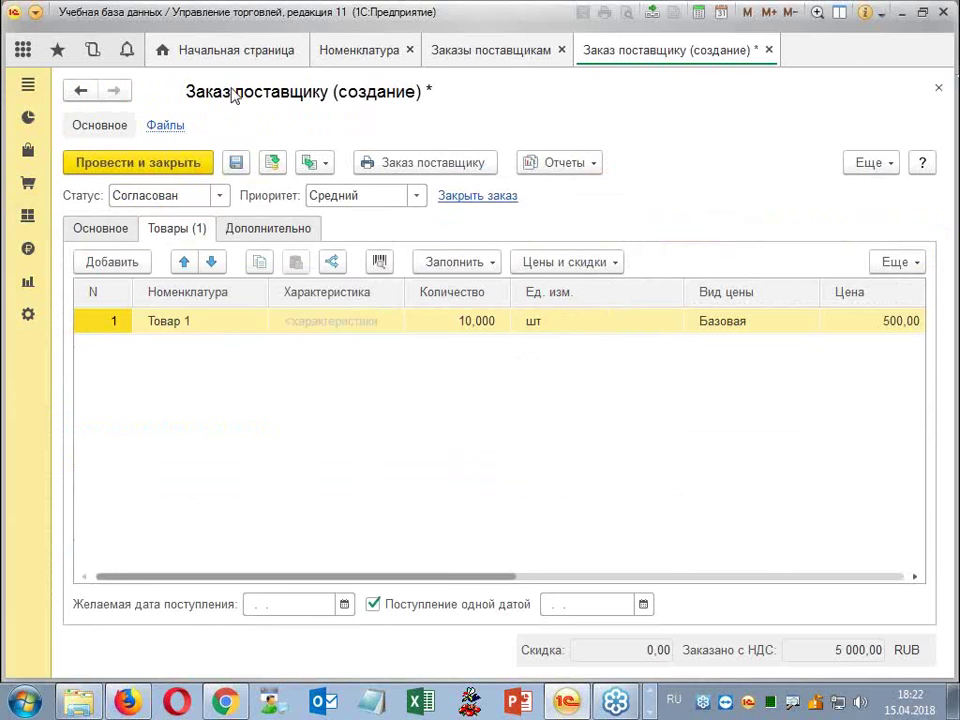
Reopen goods selection under техника and examine Товар 1's stock columns and its expected availability date and quantity in Основной склад.
left_click(460, 265)
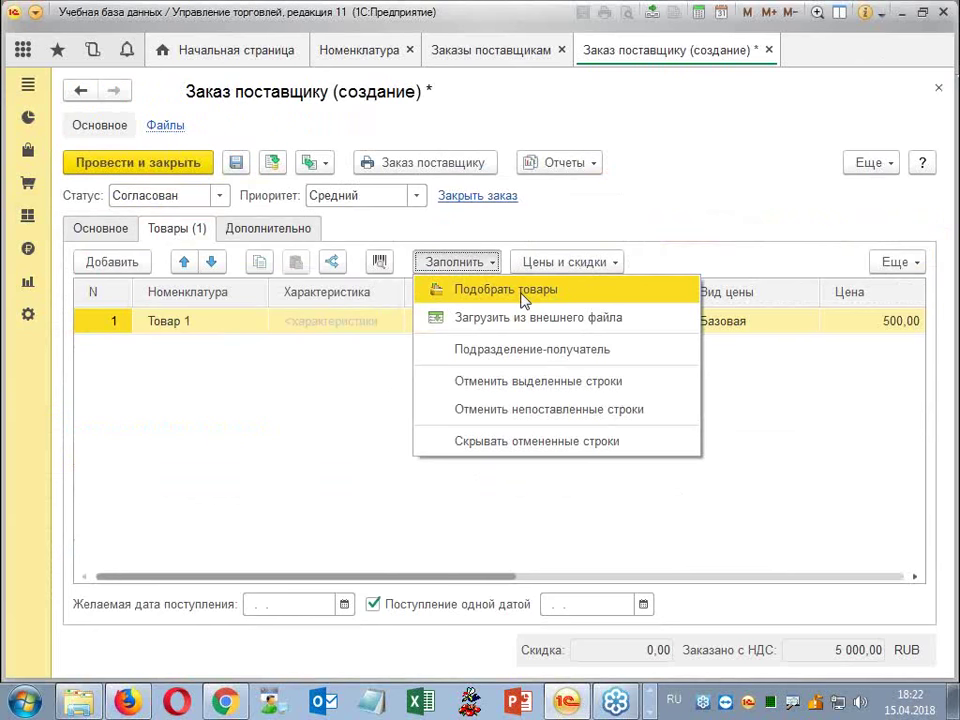
left_click(524, 300)
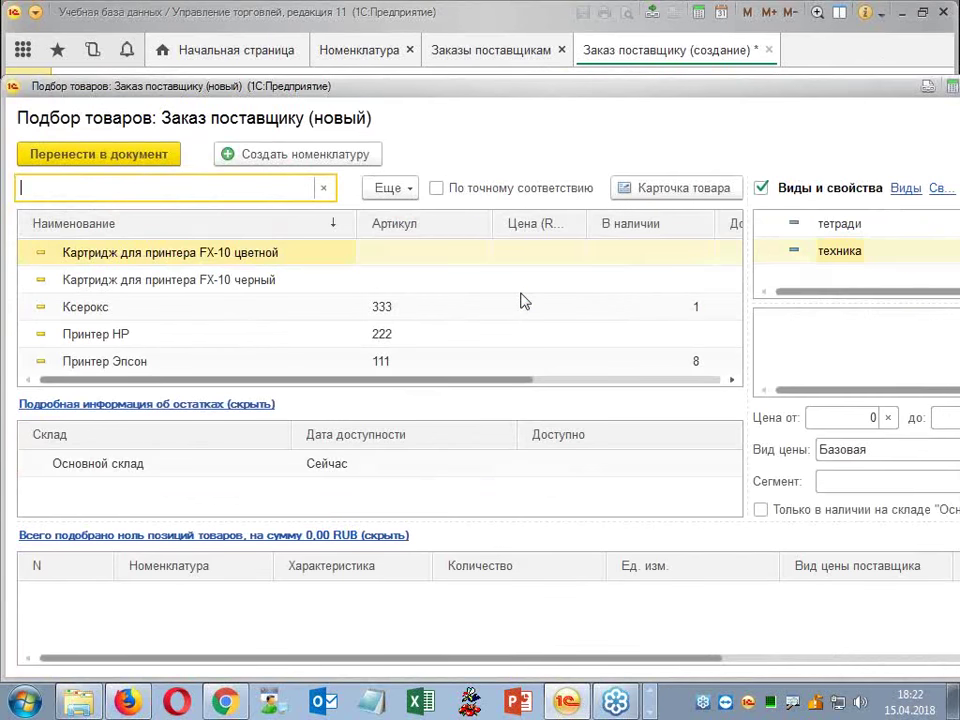
left_click(833, 255)
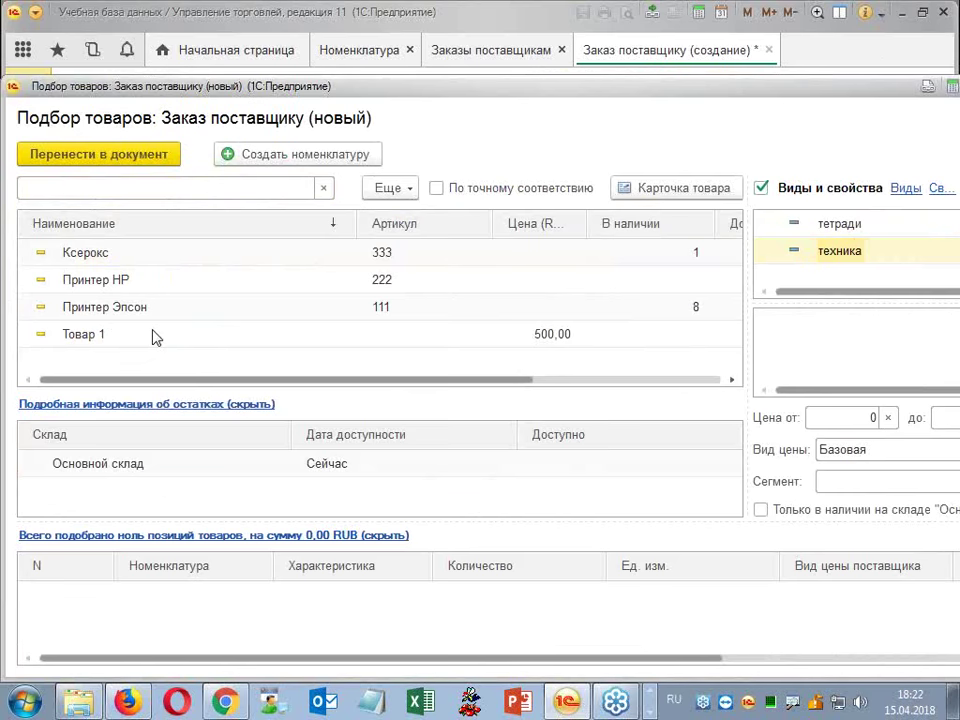
left_click(154, 335)
left_click(544, 379)
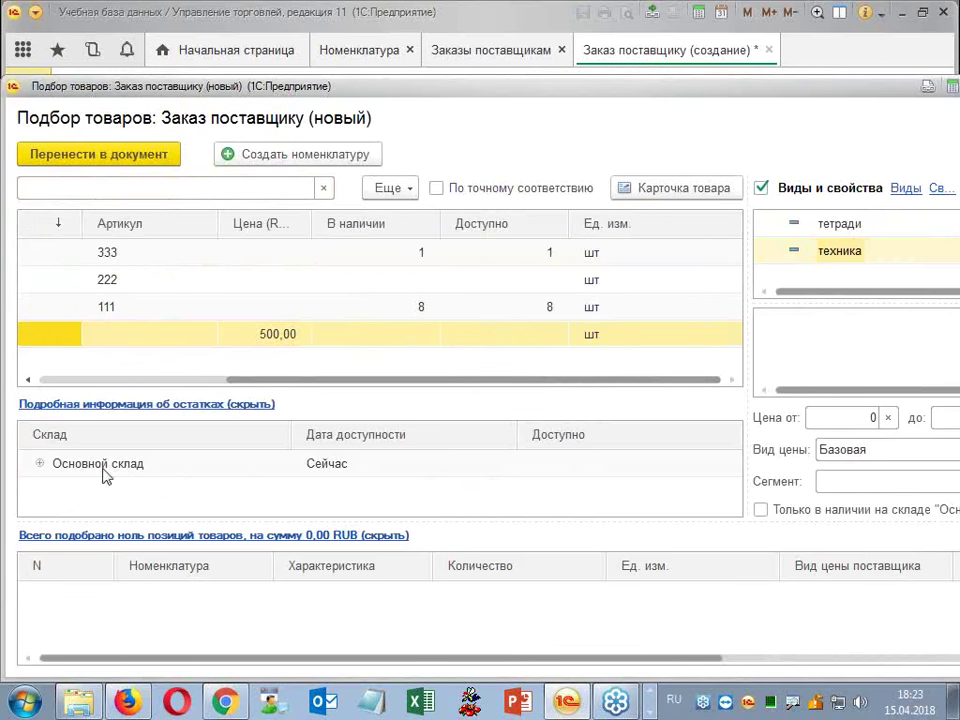
left_click(39, 464)
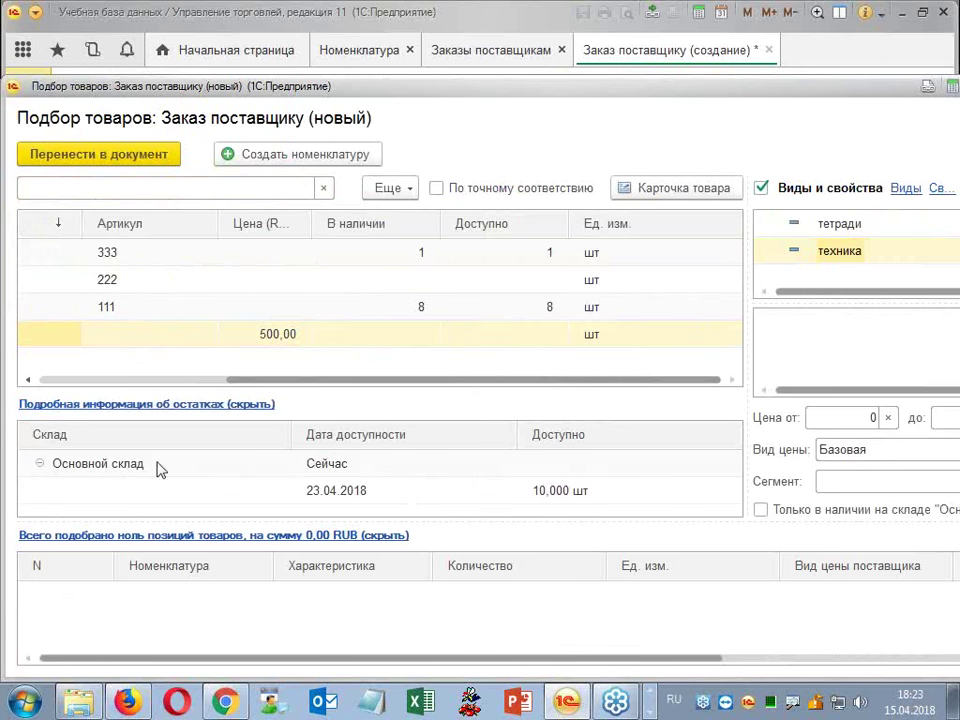
left_click(407, 492)
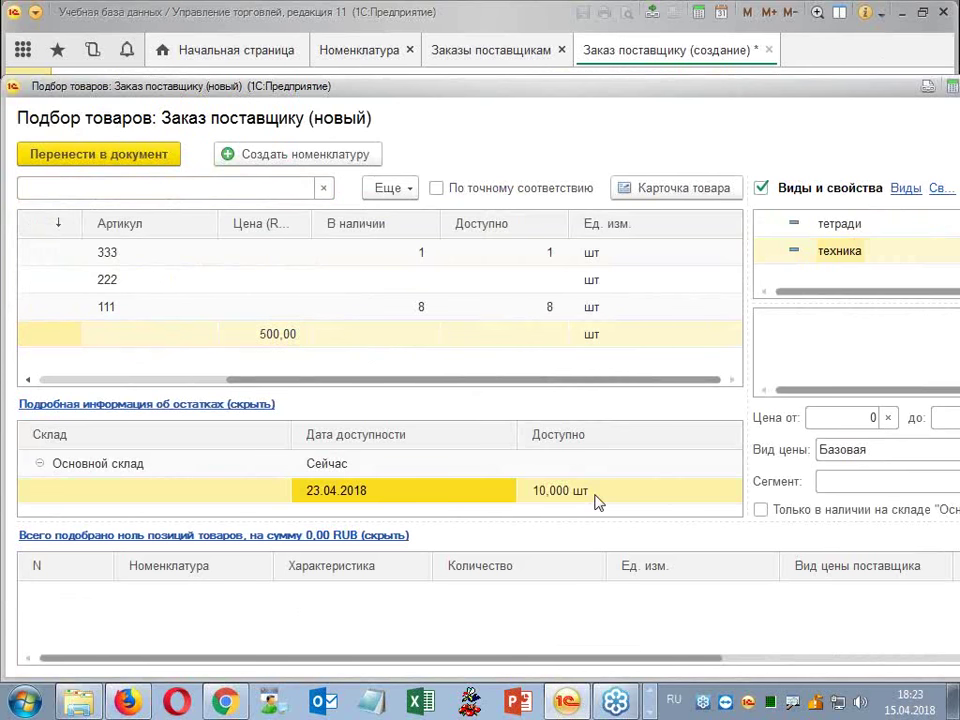
left_click(600, 492)
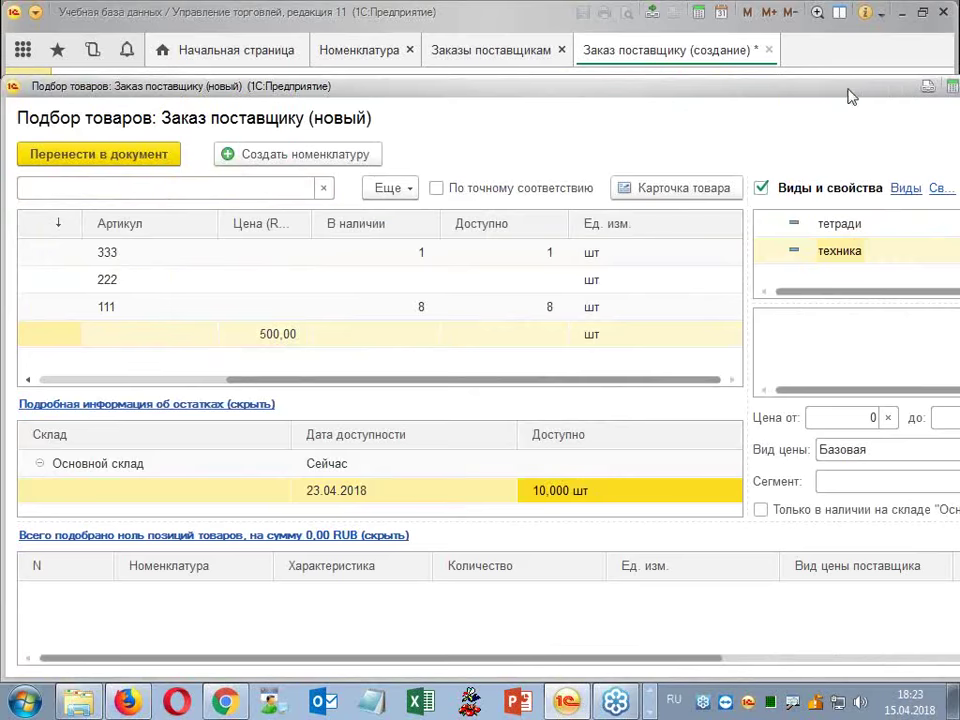
Close goods selection, discard the unsaved supplier order and close the Заказы поставщикам list.
left_click_drag(848, 96, 583, 129)
left_click(822, 120)
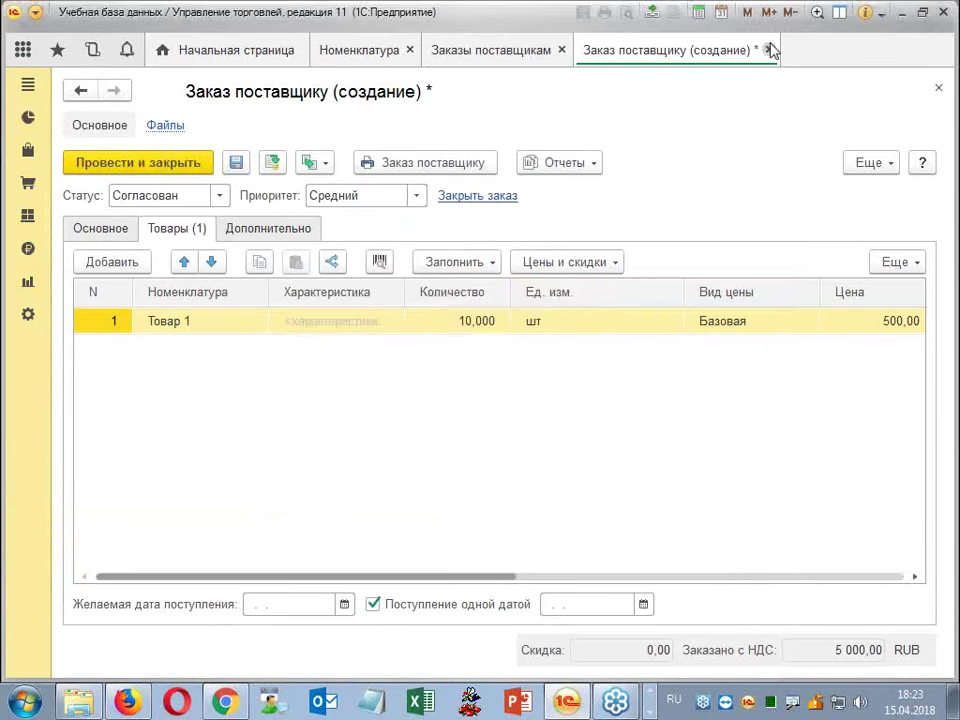
left_click(770, 50)
left_click(490, 368)
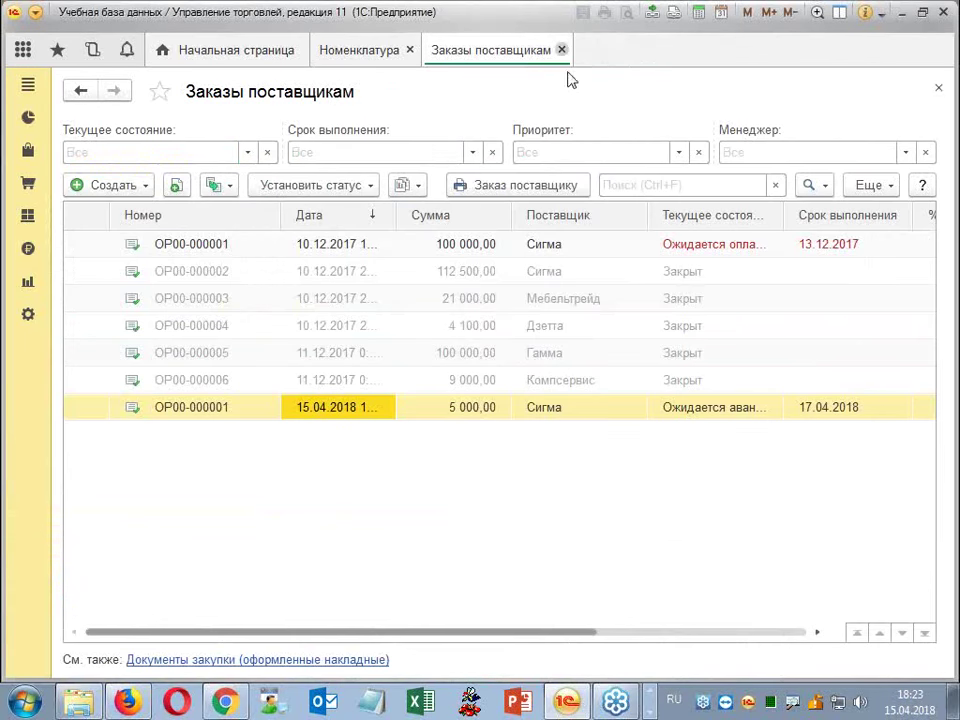
left_click(560, 49)
Open the Заказы клиентов list in the sales section and create a new customer order.
left_click(23, 223)
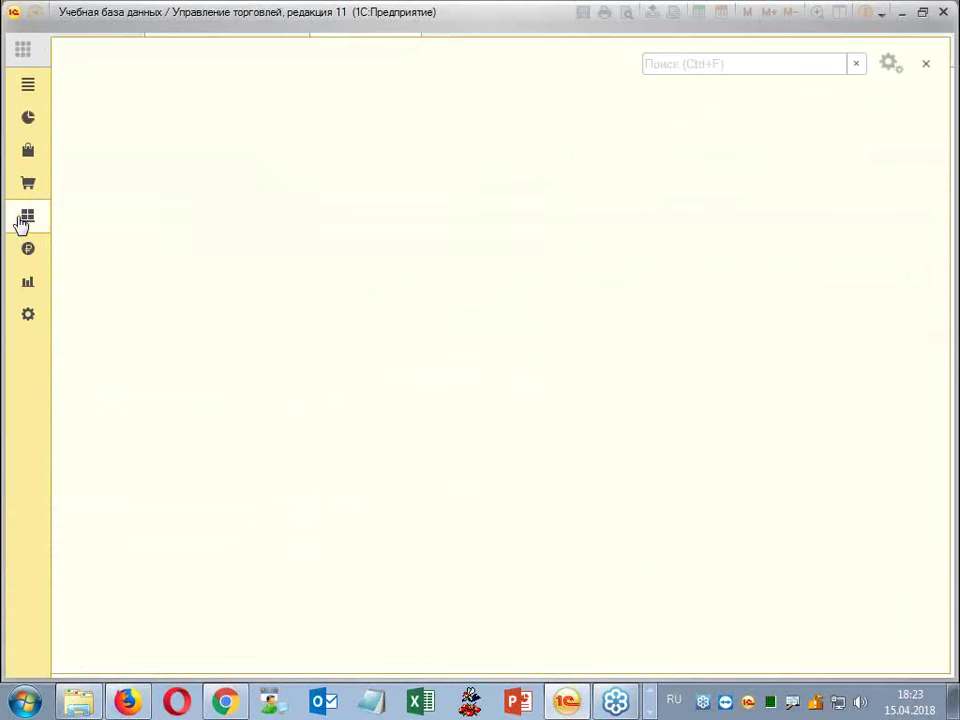
left_click(29, 149)
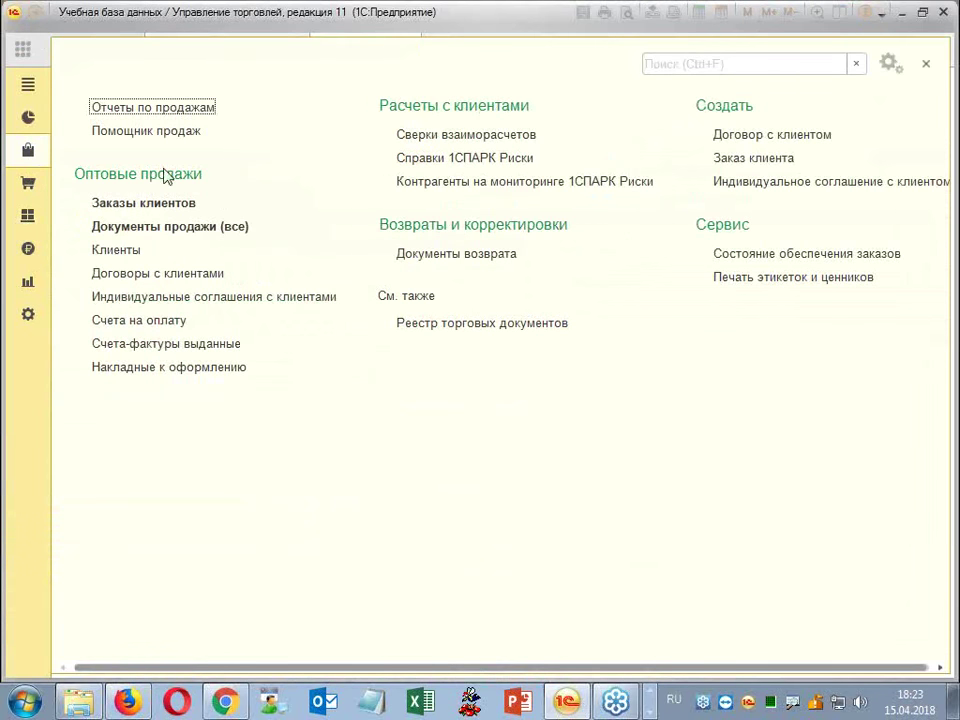
left_click(182, 204)
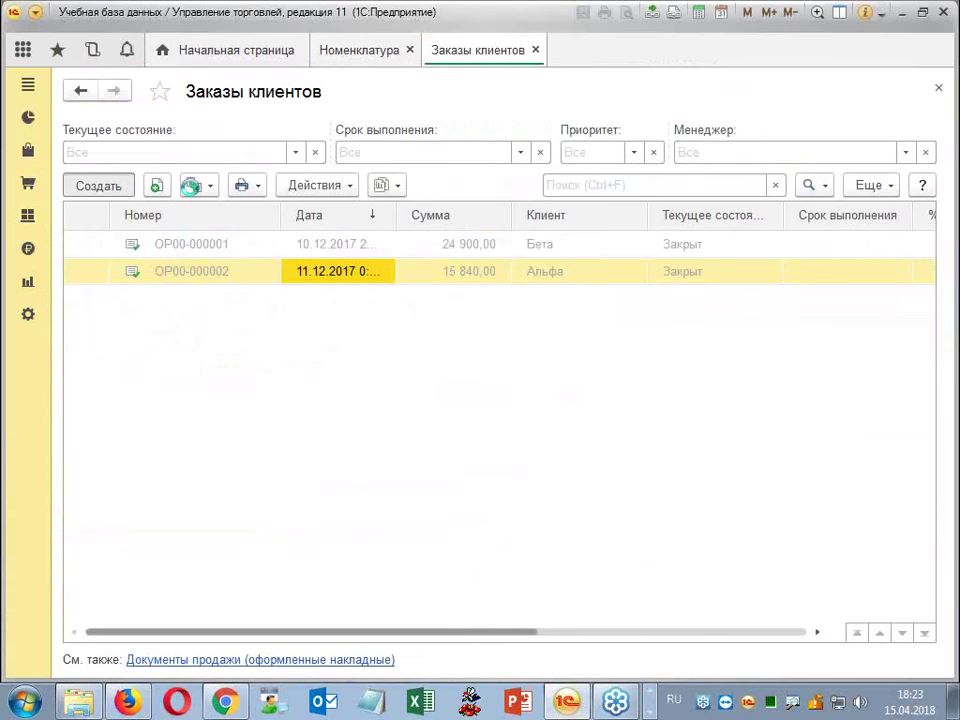
left_click(98, 185)
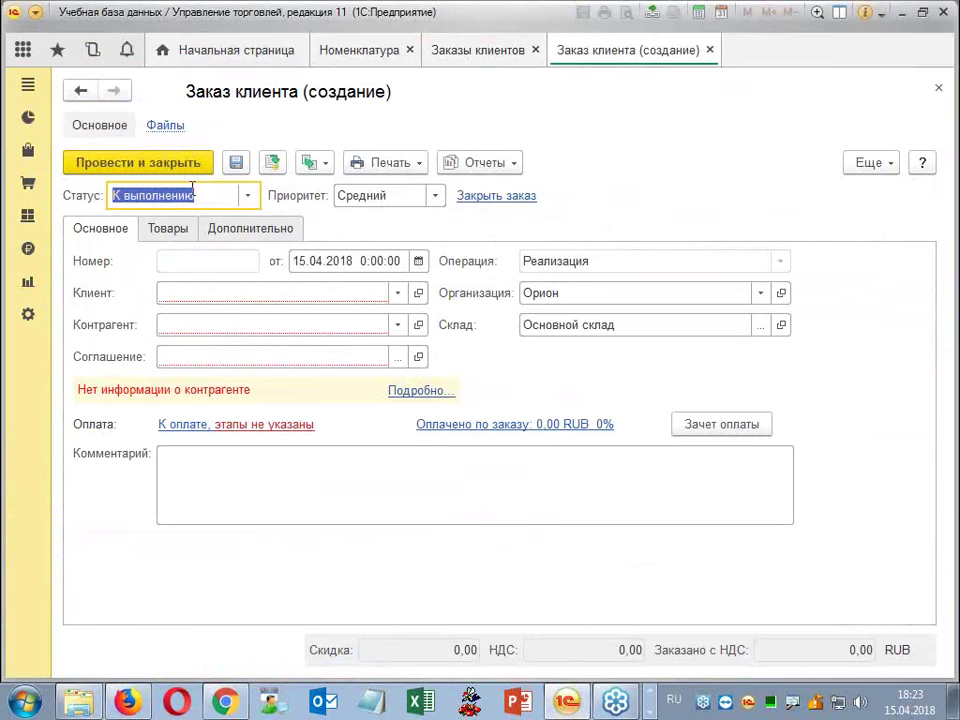
Set the customer order's client to Бета and its agreement to Крупнооптовые продажи.
left_click(228, 298)
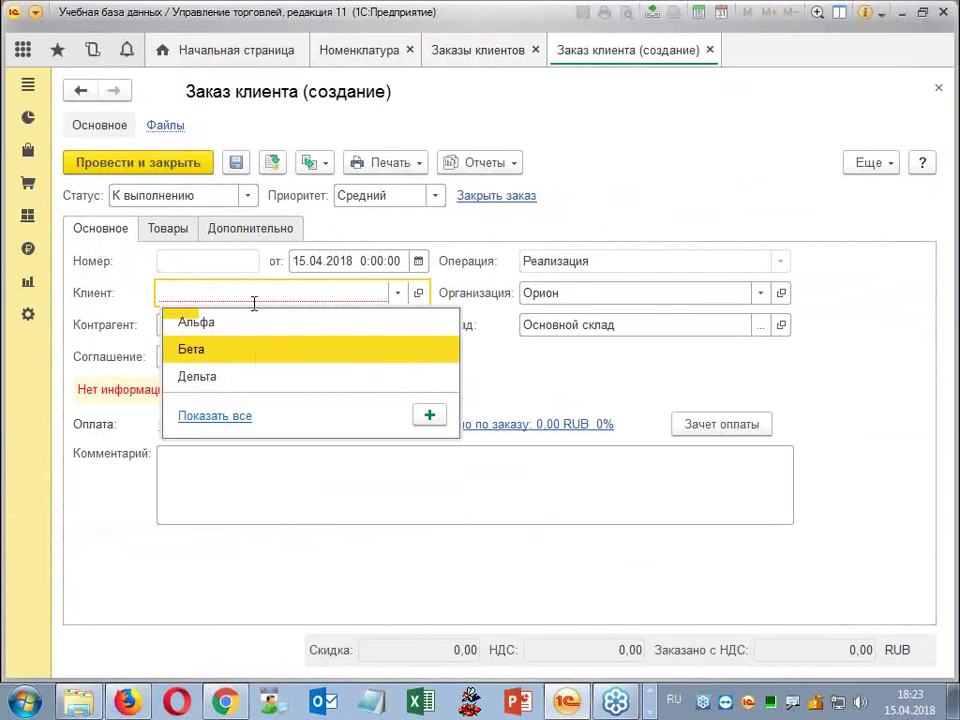
left_click(240, 349)
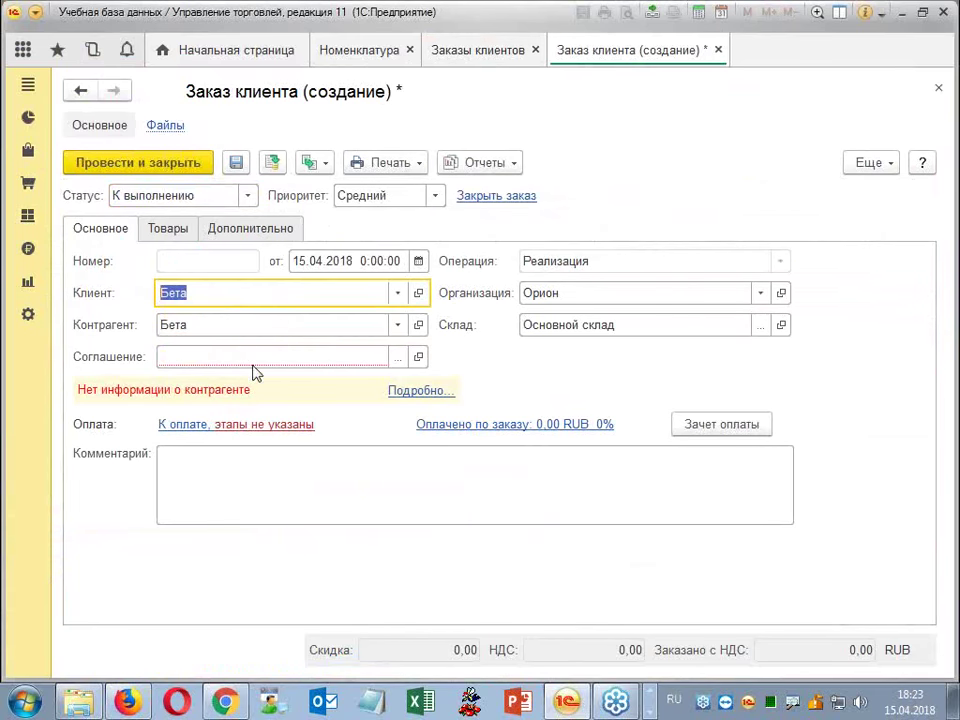
left_click(253, 360)
left_click(398, 360)
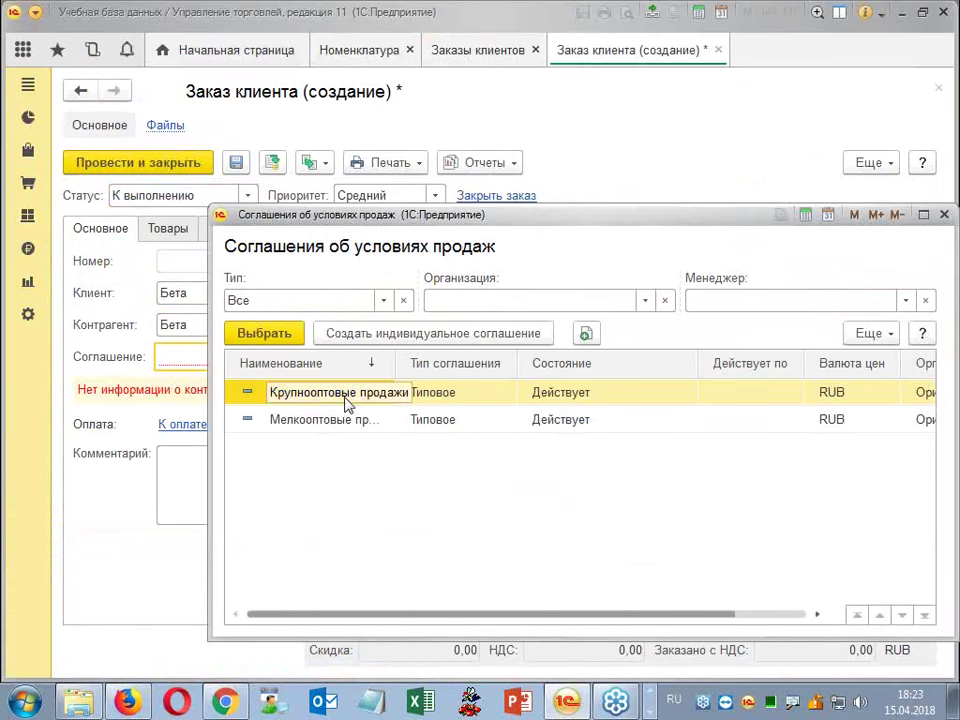
double_click(340, 398)
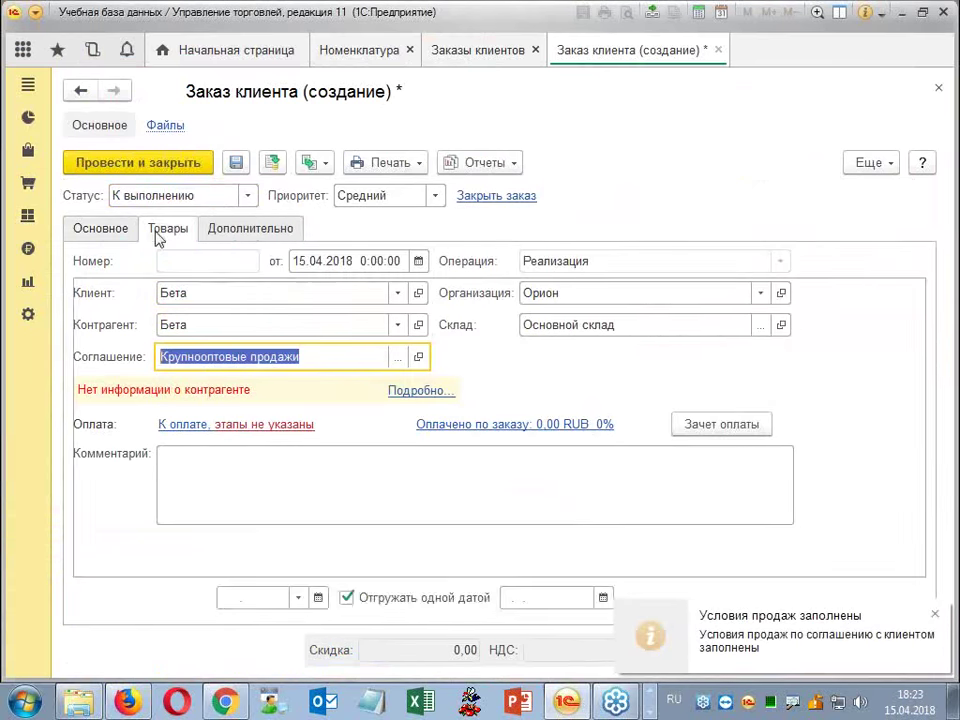
Add Товар 1 to the customer order's goods with a quantity of 5.
left_click(158, 232)
left_click(107, 261)
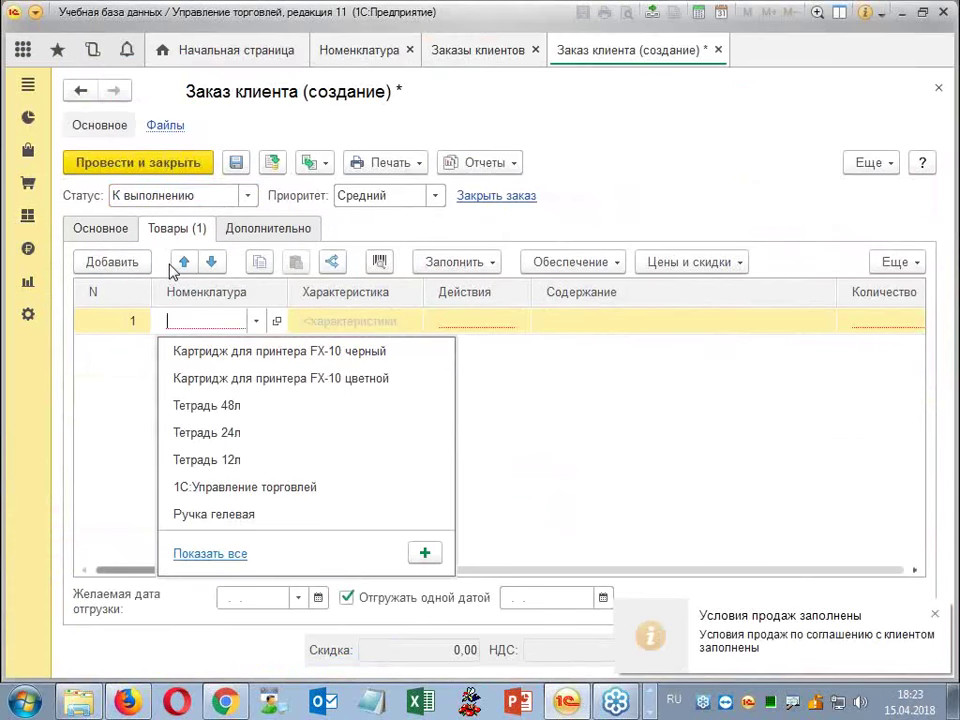
type("то")
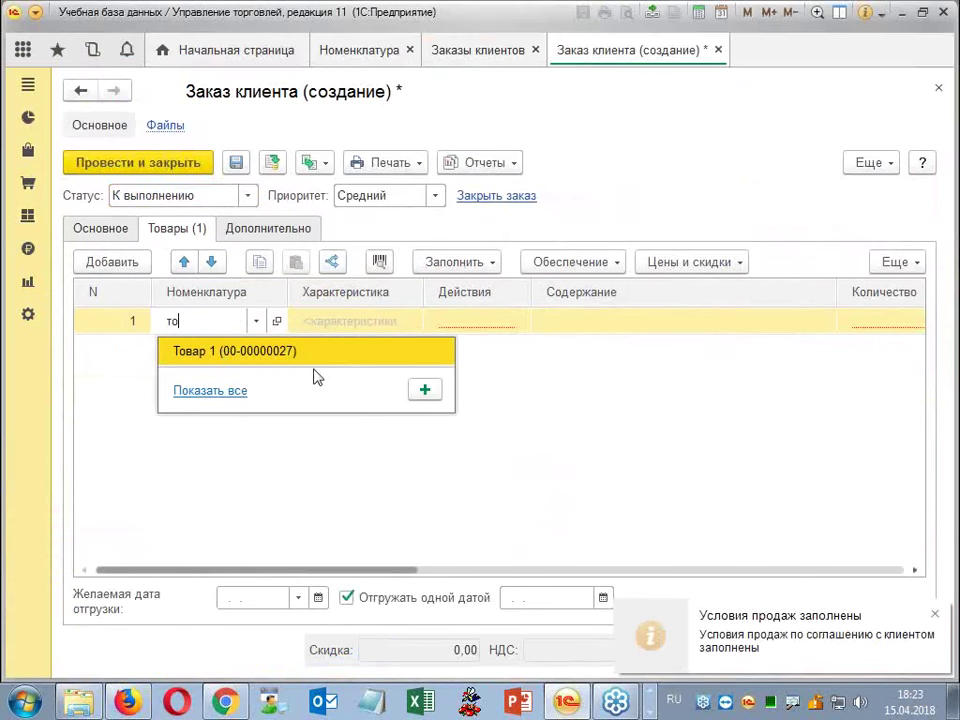
key("Return")
left_click(476, 322)
key("ctrl+Return")
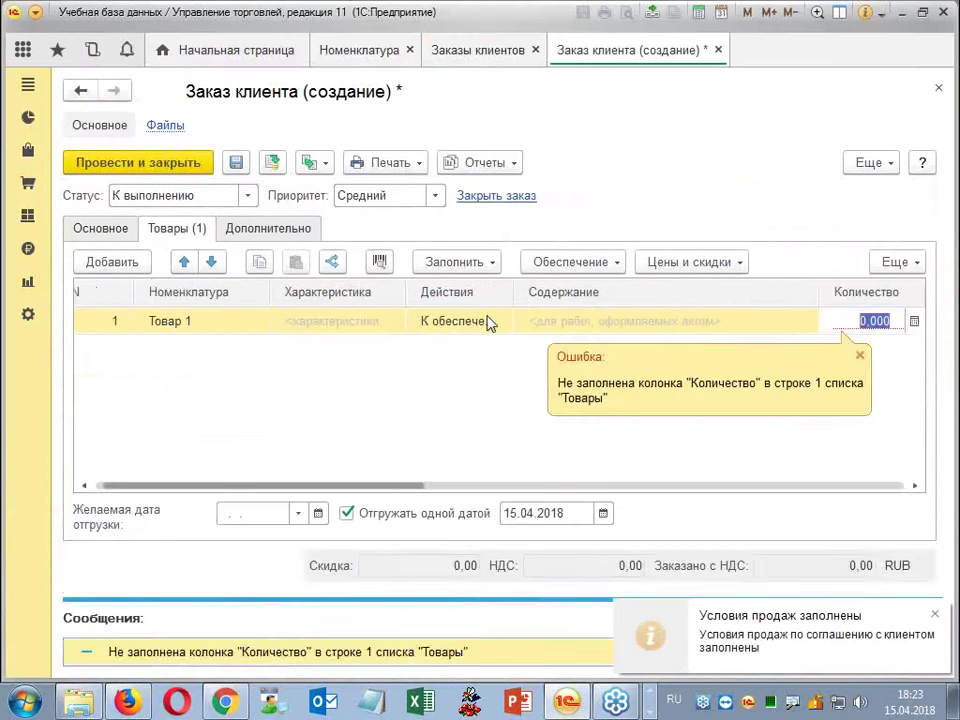
double_click(855, 321)
type("5")
key("Return")
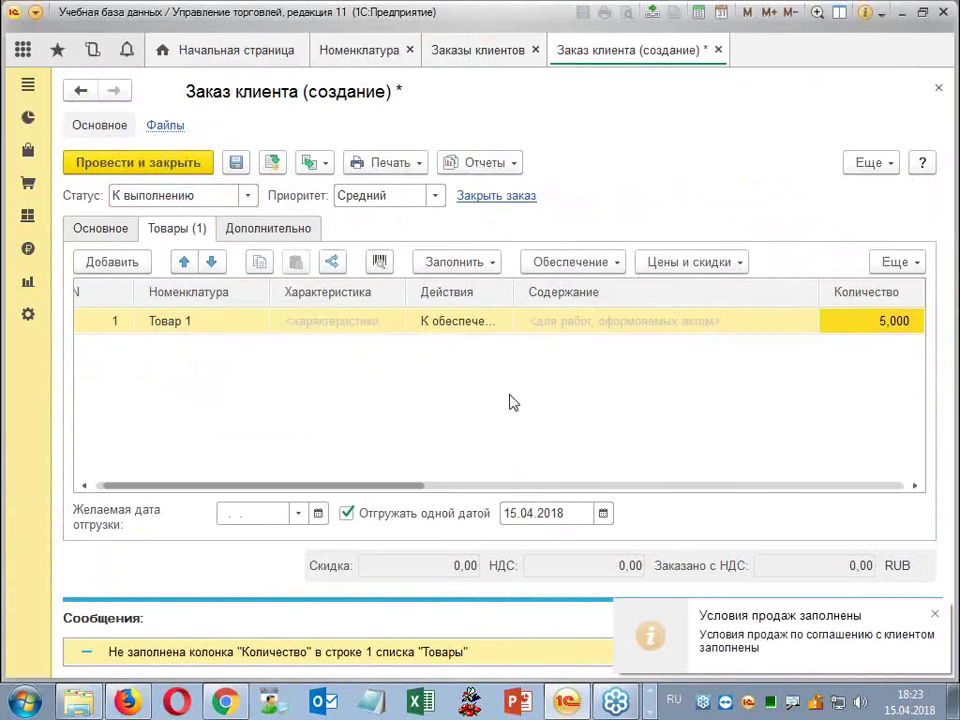
Set the customer order's status to На согласовании and try to post the order.
left_click(250, 197)
left_click(249, 197)
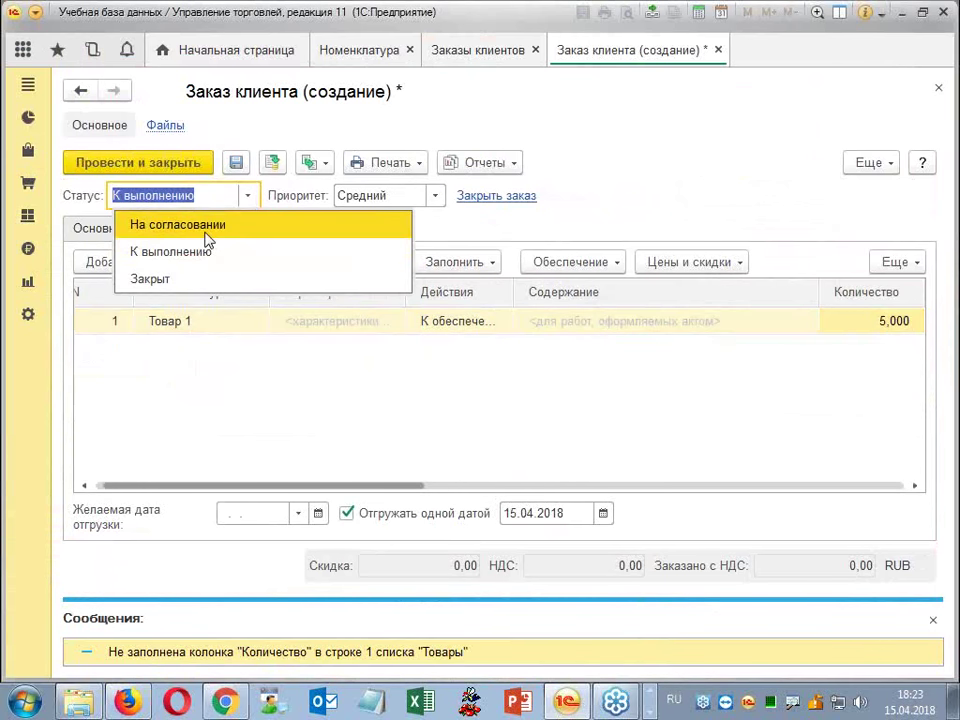
left_click(225, 226)
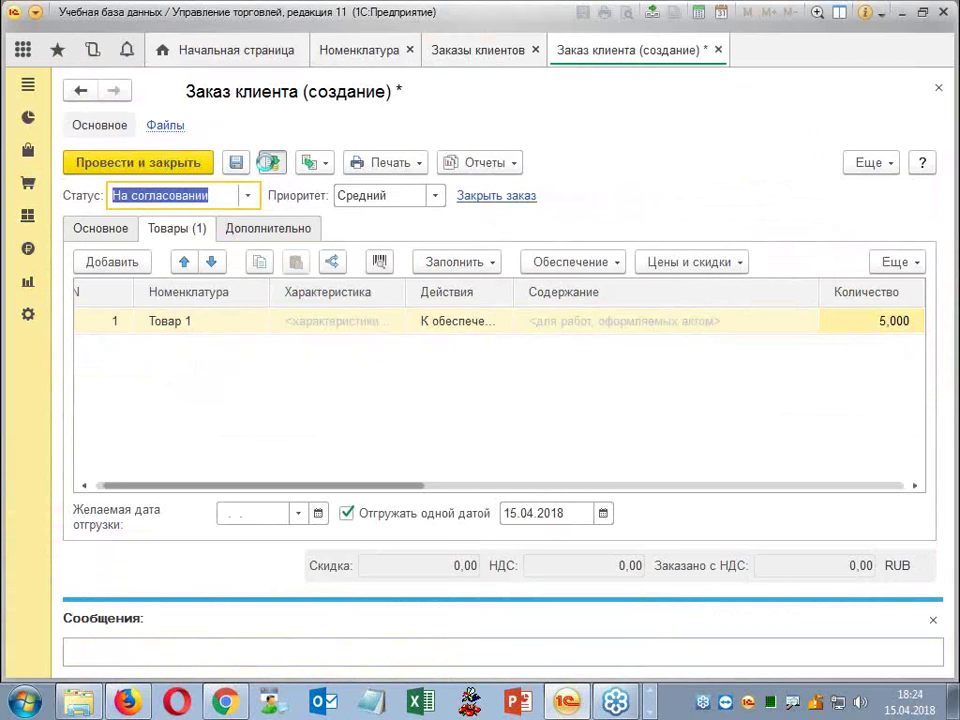
left_click(270, 162)
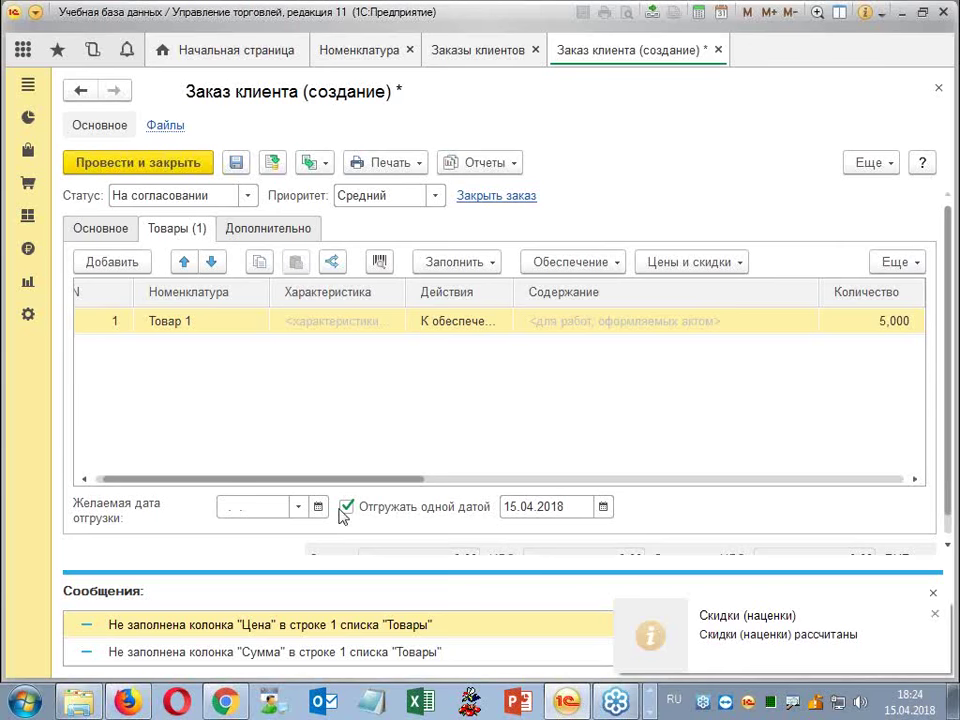
Set Товар 1's price type to <произвольная> and its price to 1000, and post the customer order.
left_click_drag(343, 481, 643, 476)
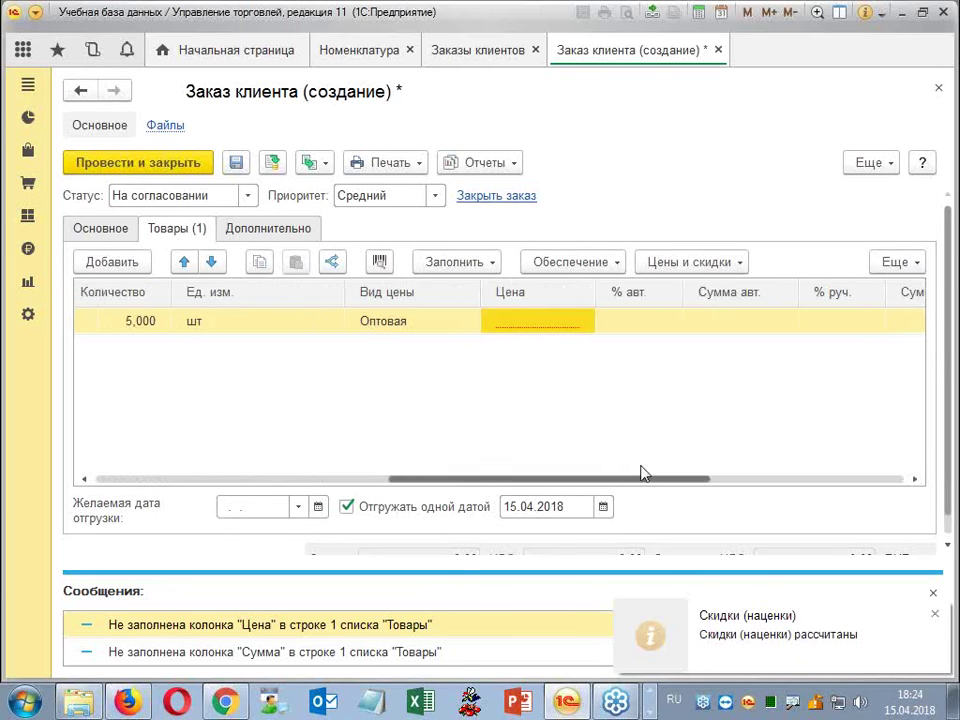
left_click(510, 321)
left_click(397, 332)
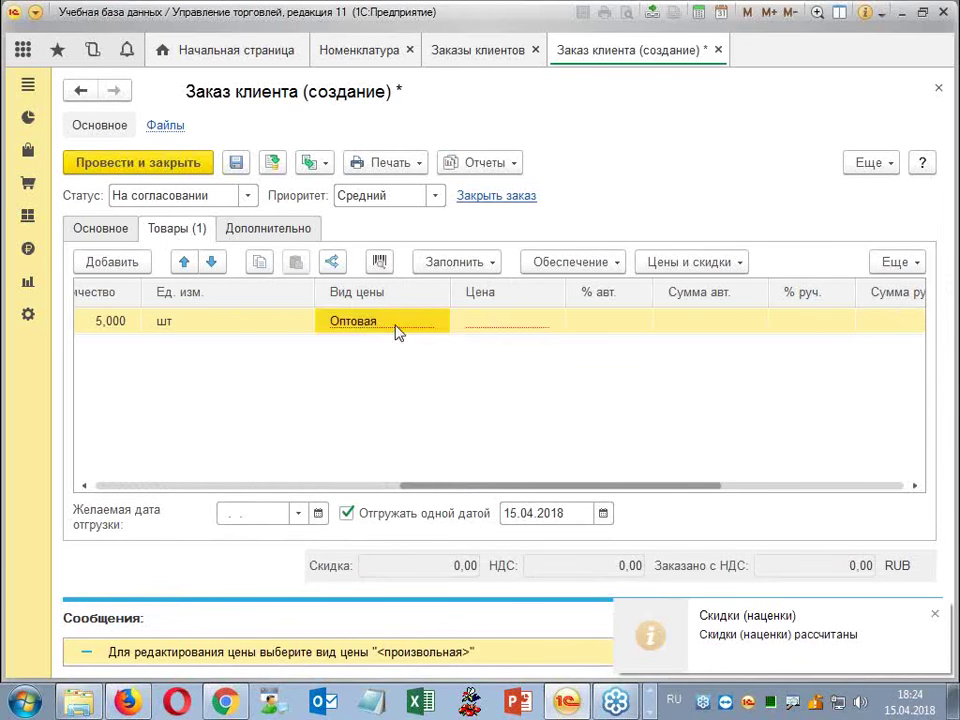
left_click(397, 332)
left_click(416, 343)
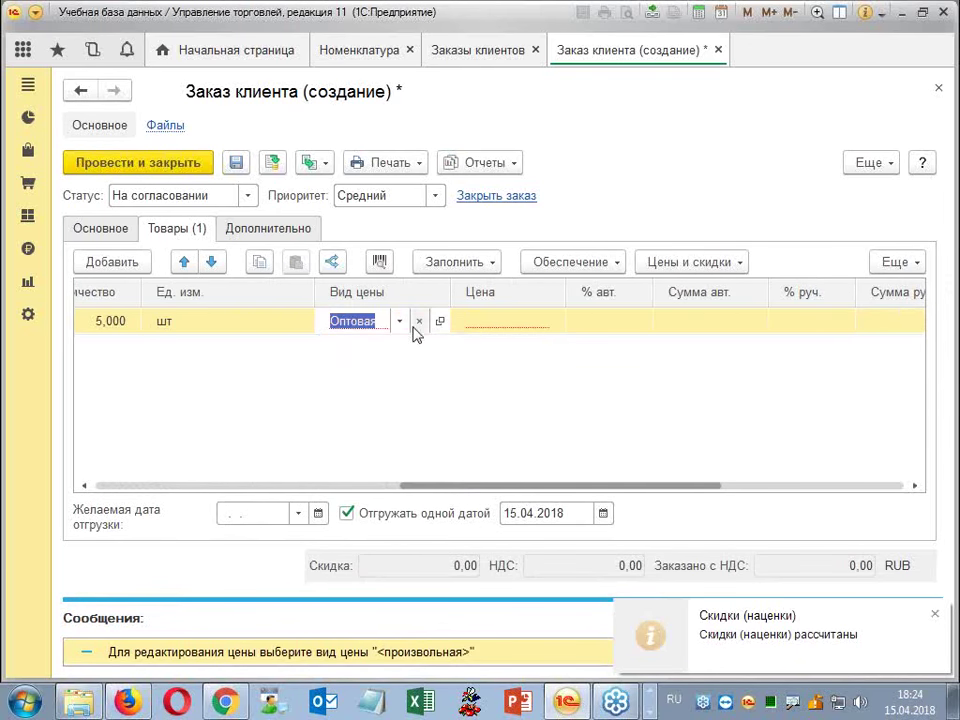
left_click(419, 321)
left_click(489, 317)
type("1000")
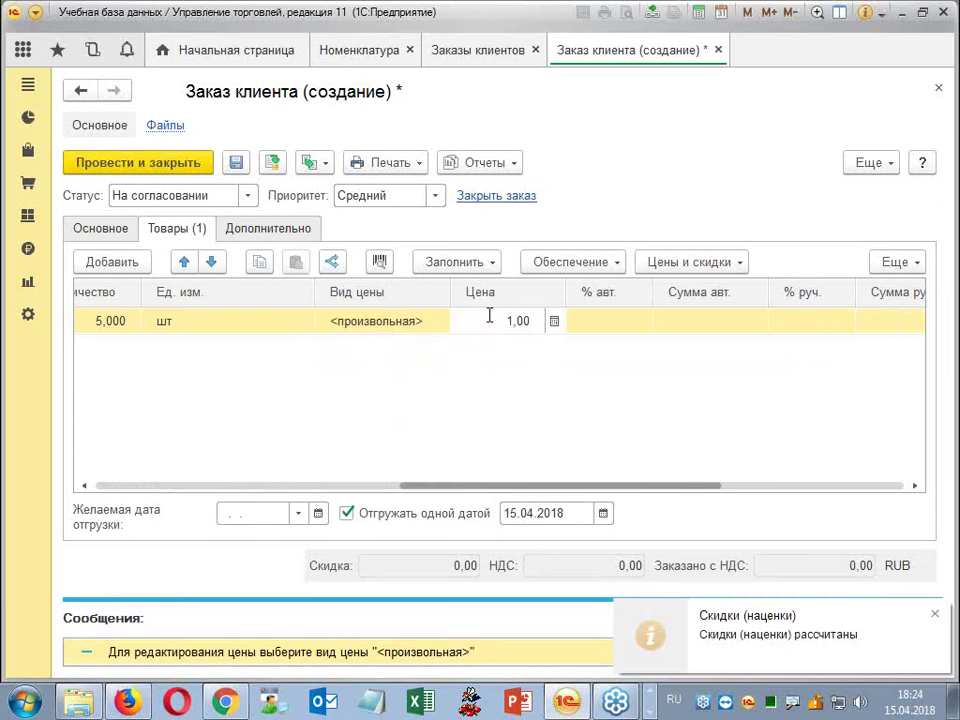
key("Return")
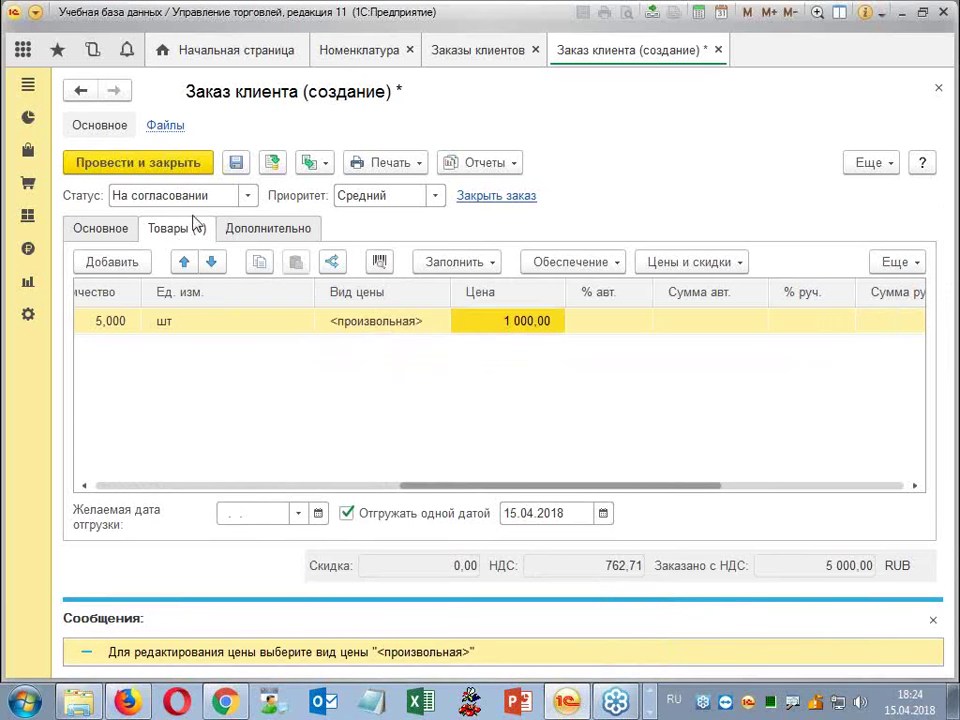
left_click(273, 162)
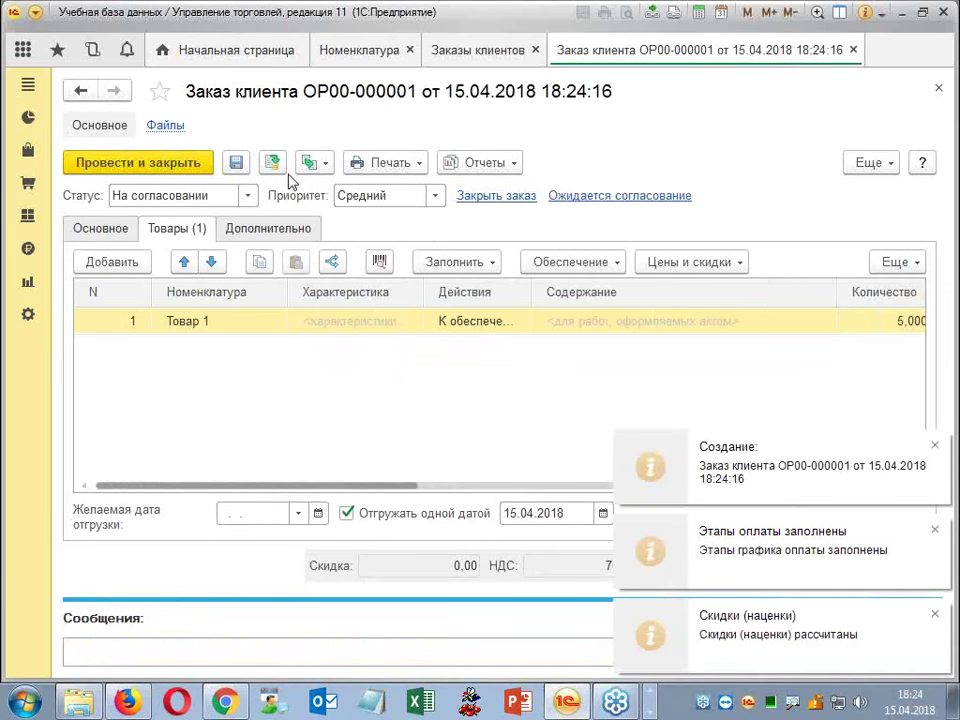
Review the supply actions available for Товар 1 in the customer order, including the reservation option, and leave the action unchanged.
left_click(484, 328)
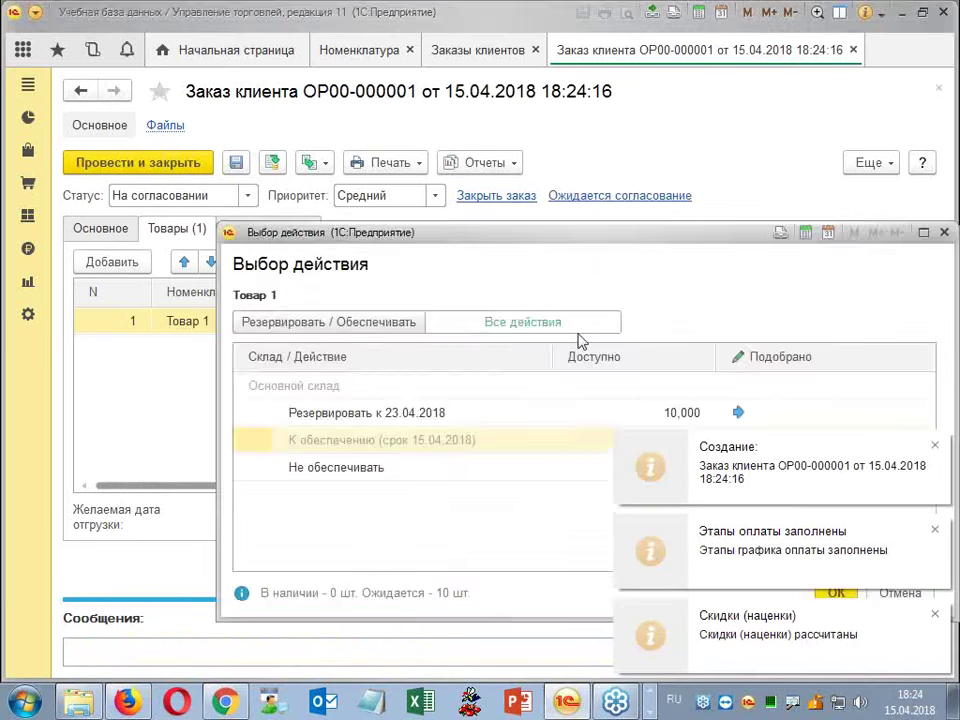
left_click(934, 445)
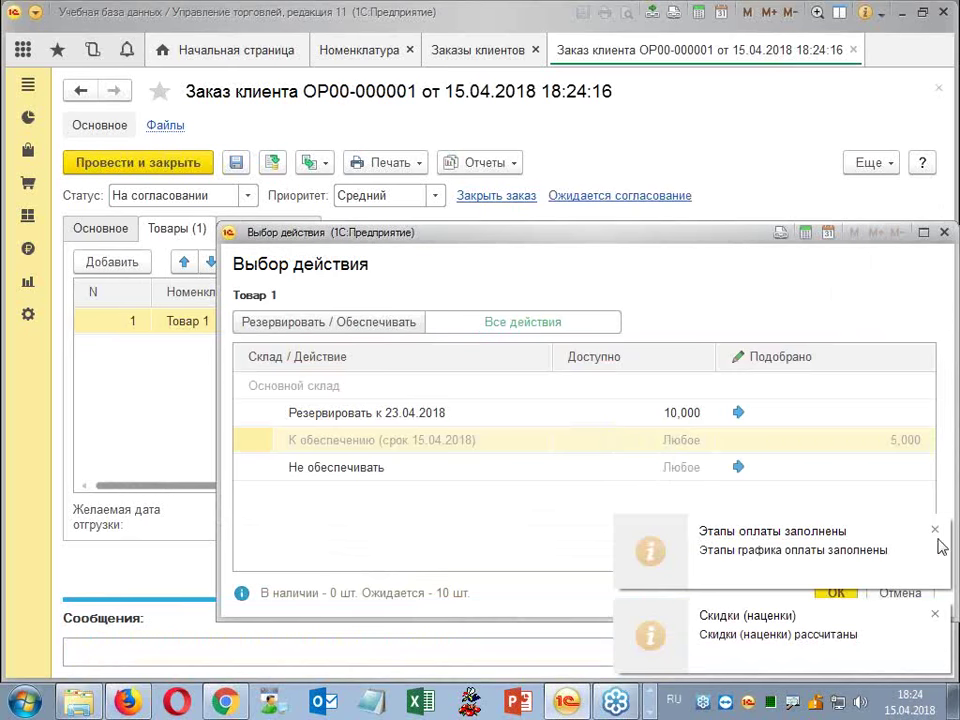
left_click(934, 530)
left_click(934, 615)
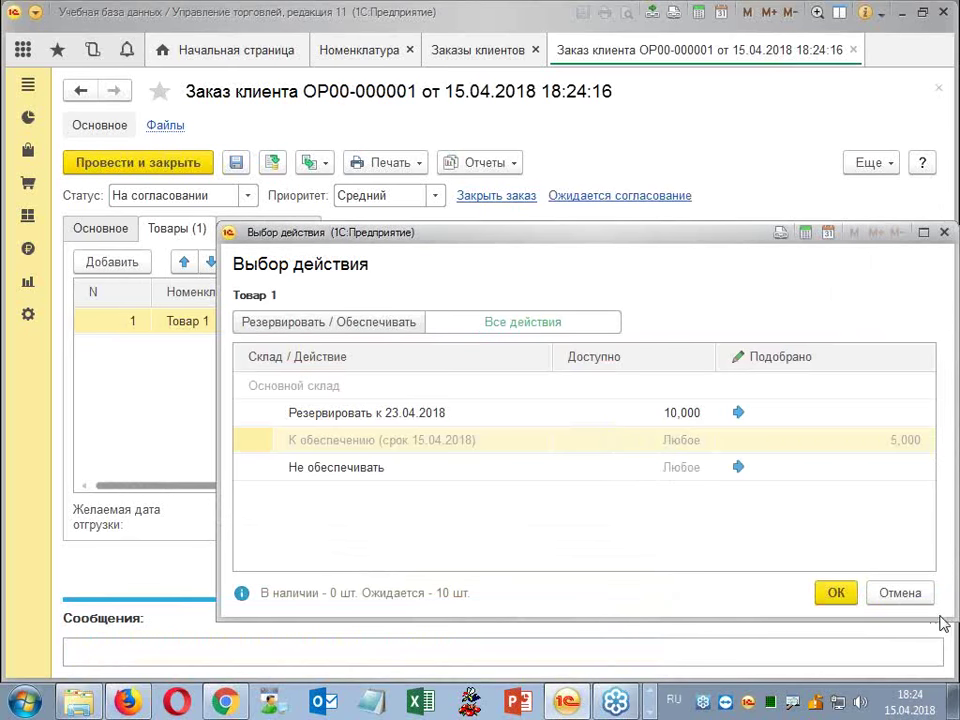
left_click(400, 419)
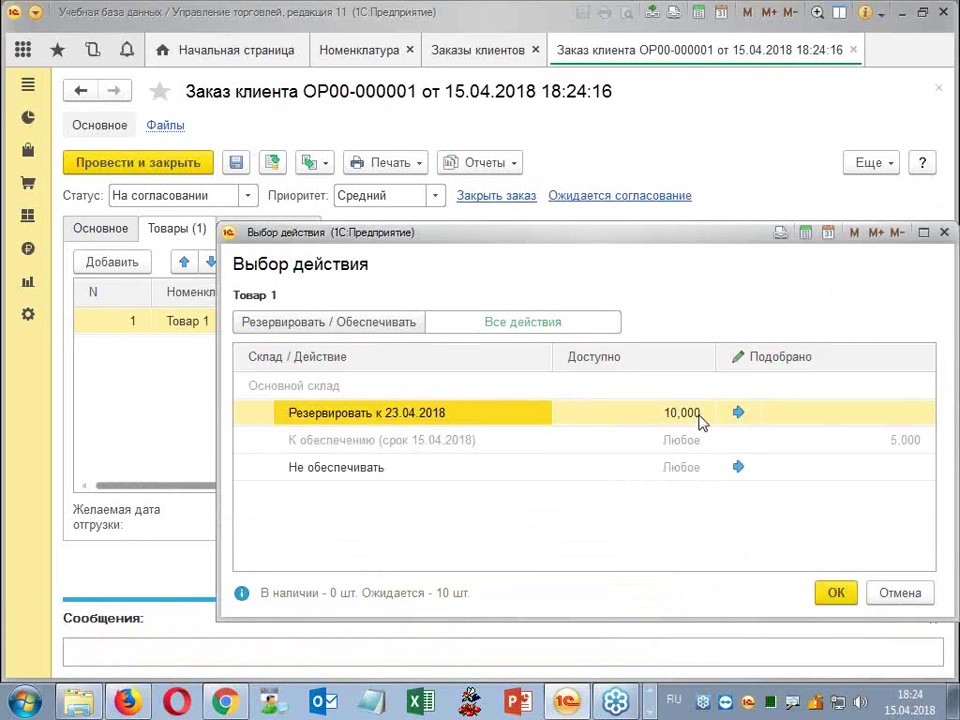
left_click(943, 233)
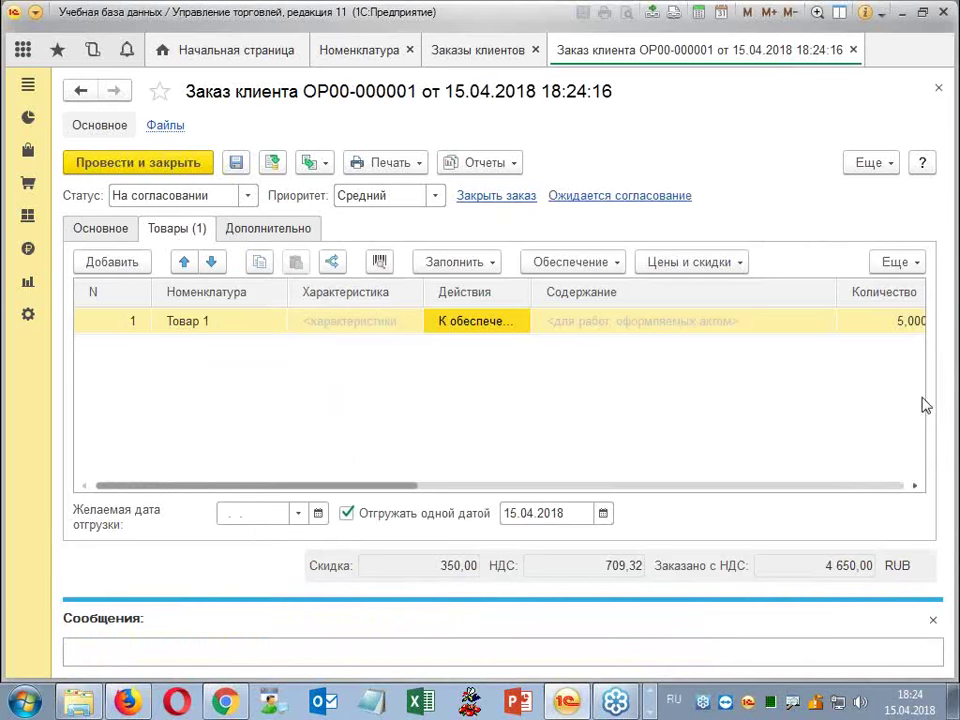
Close the customer order and the Заказы клиентов and Номенклатура lists, dismissing the Internet support login dialog.
left_click(852, 51)
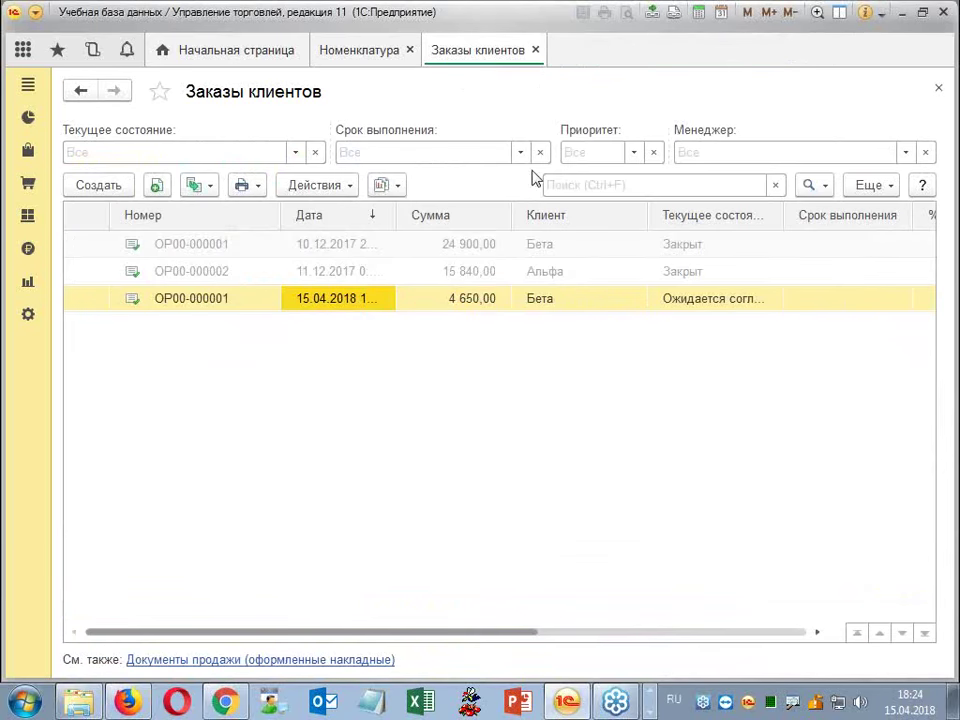
left_click(535, 50)
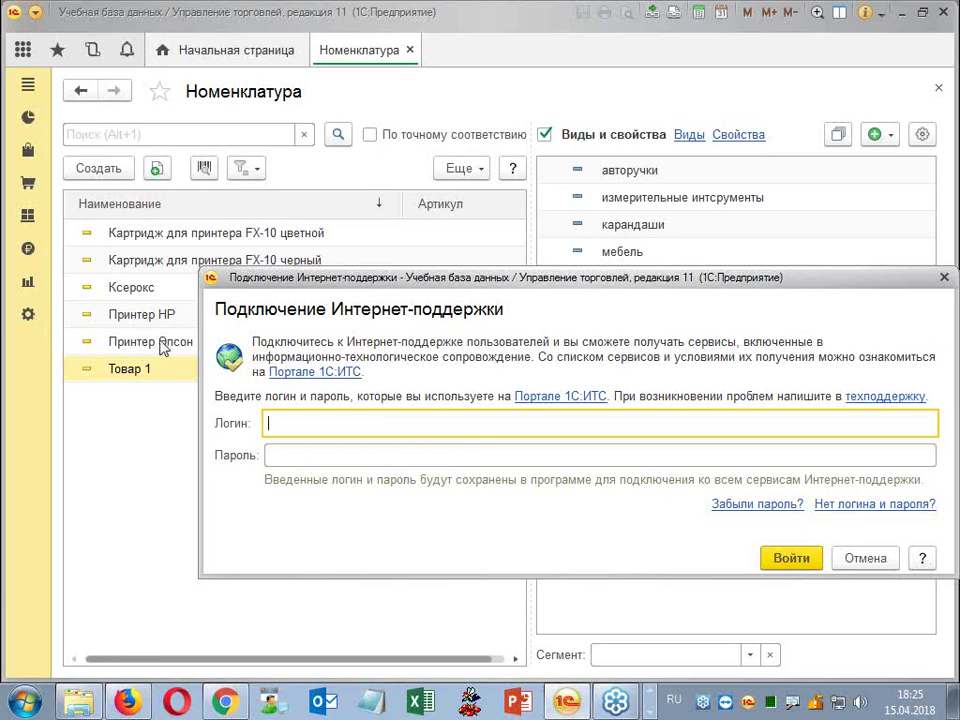
left_click_drag(435, 285, 285, 281)
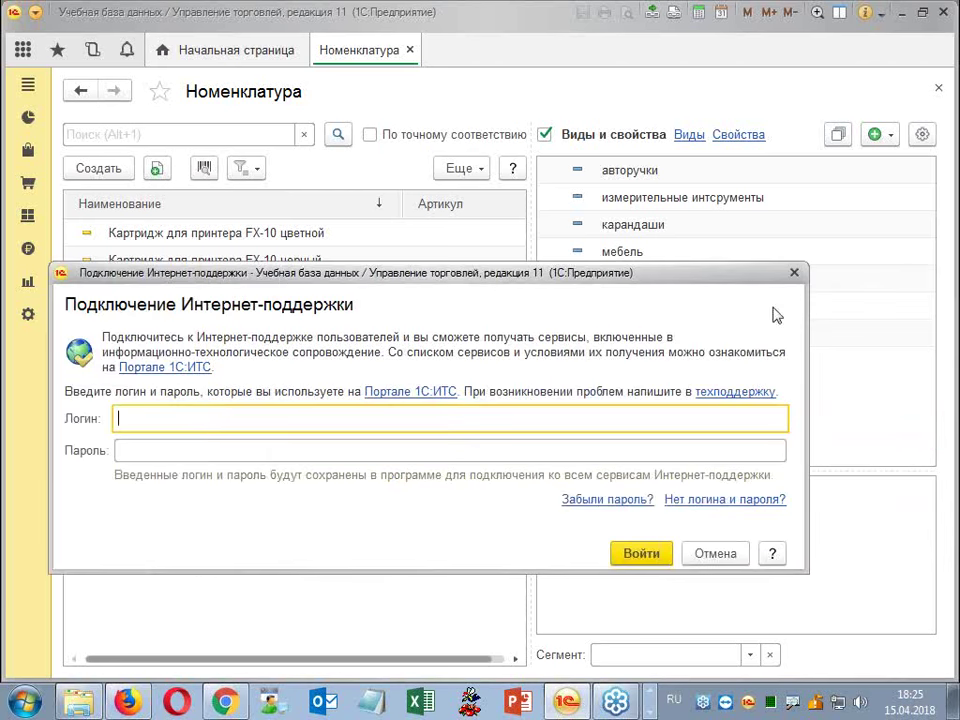
left_click(793, 277)
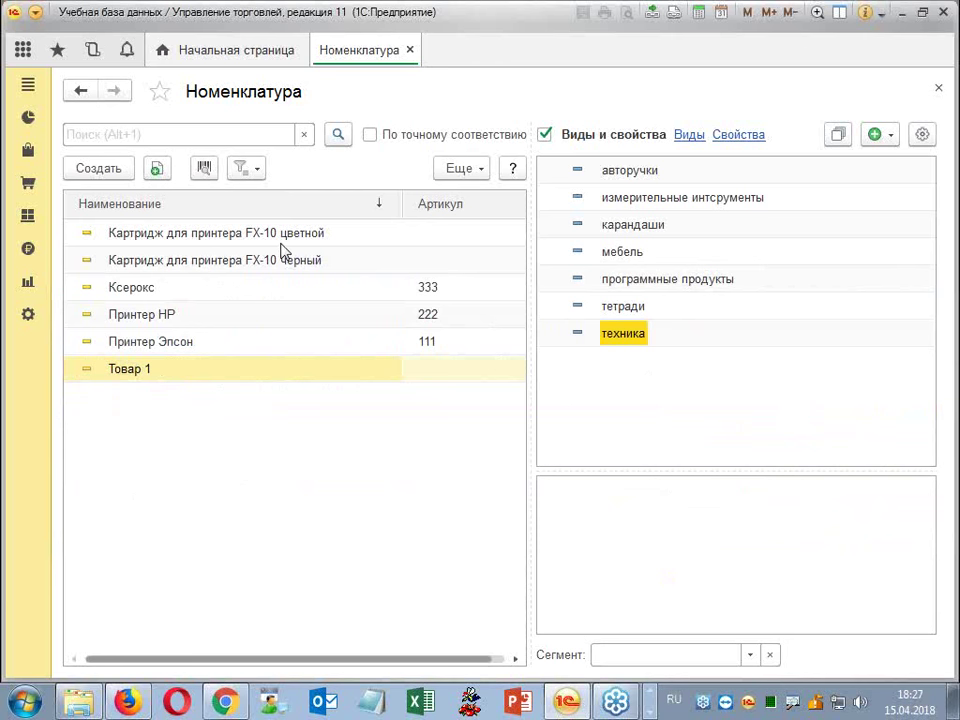
left_click(409, 50)
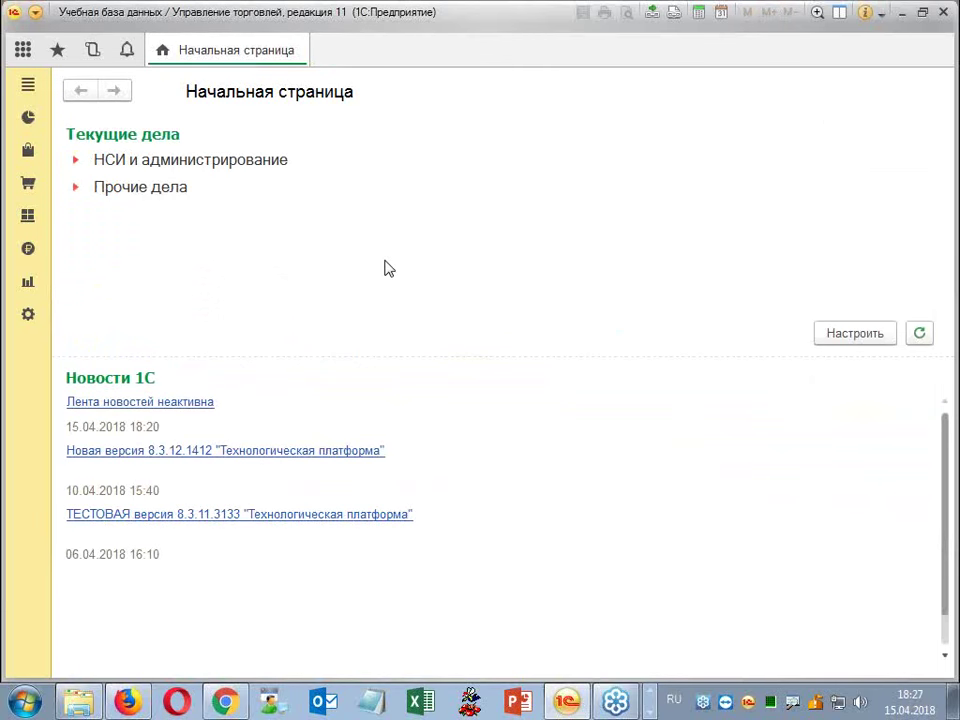
Look through the Казначейство settings in the administration section and close them.
left_click(30, 318)
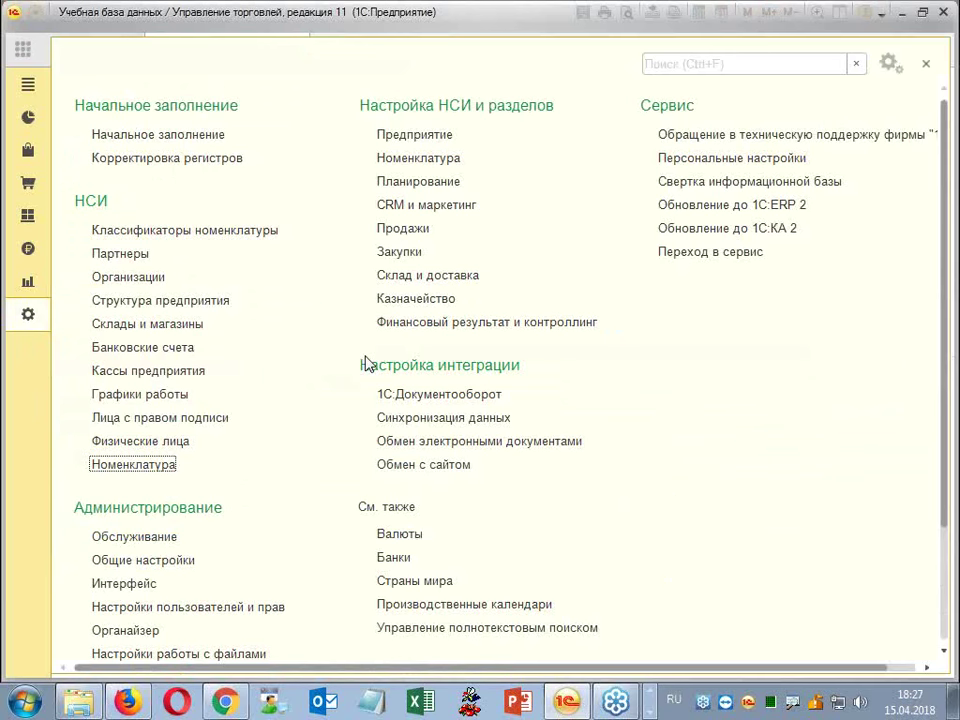
left_click(449, 298)
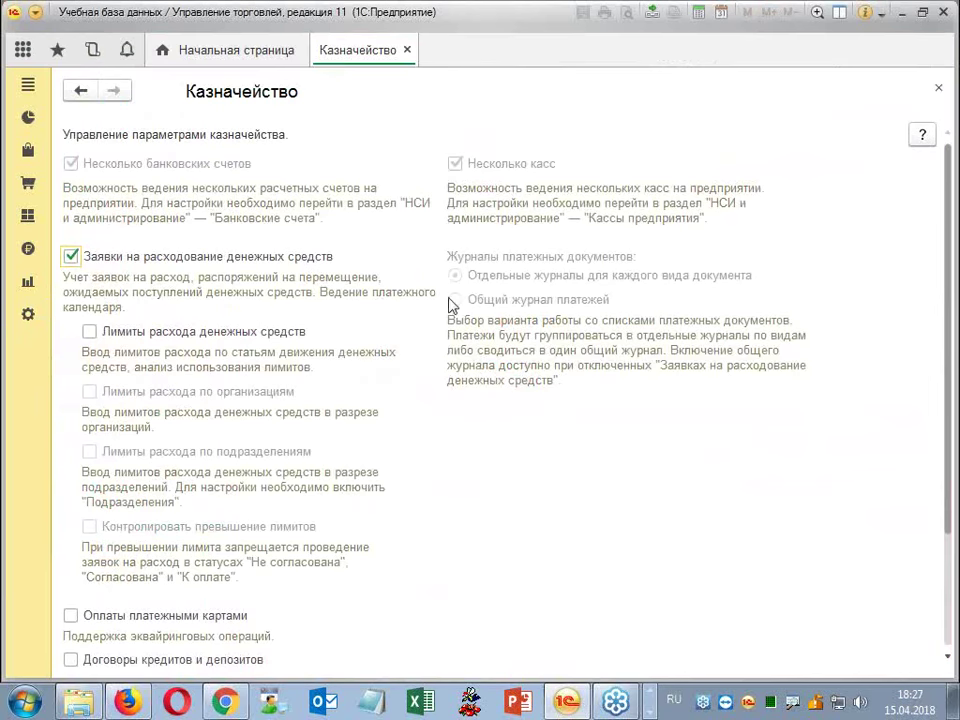
scroll(497, 377, "down", 3)
scroll(497, 364, "up", 3)
scroll(497, 353, "down", 2)
scroll(497, 353, "up", 2)
left_click(407, 50)
Open the Финансовый результат и контроллинг settings and expand the Учет товаров group.
left_click(28, 315)
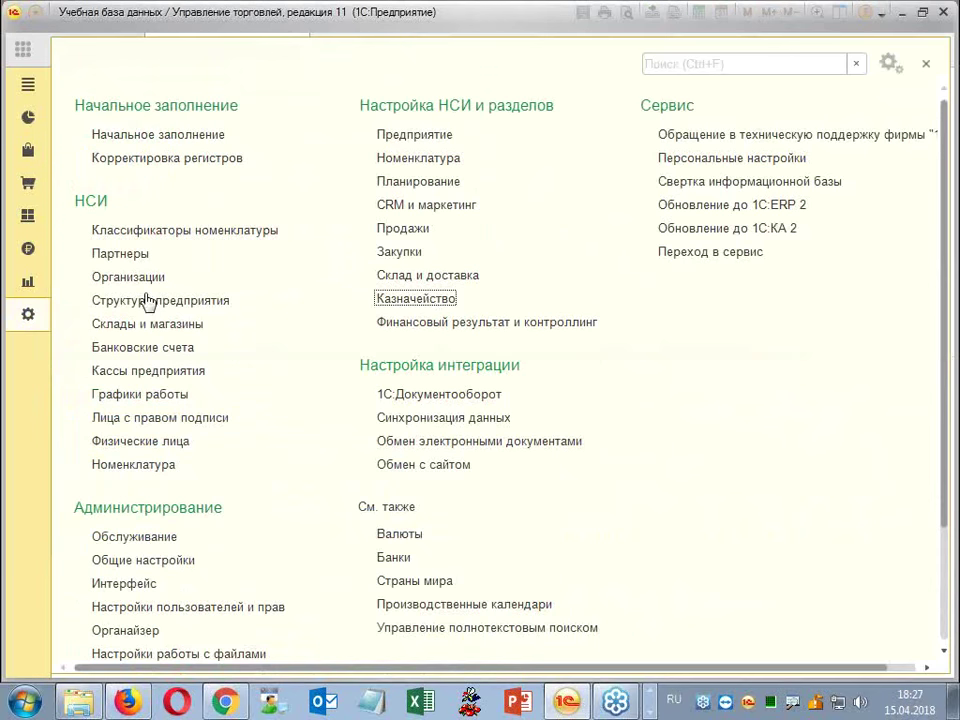
left_click(448, 322)
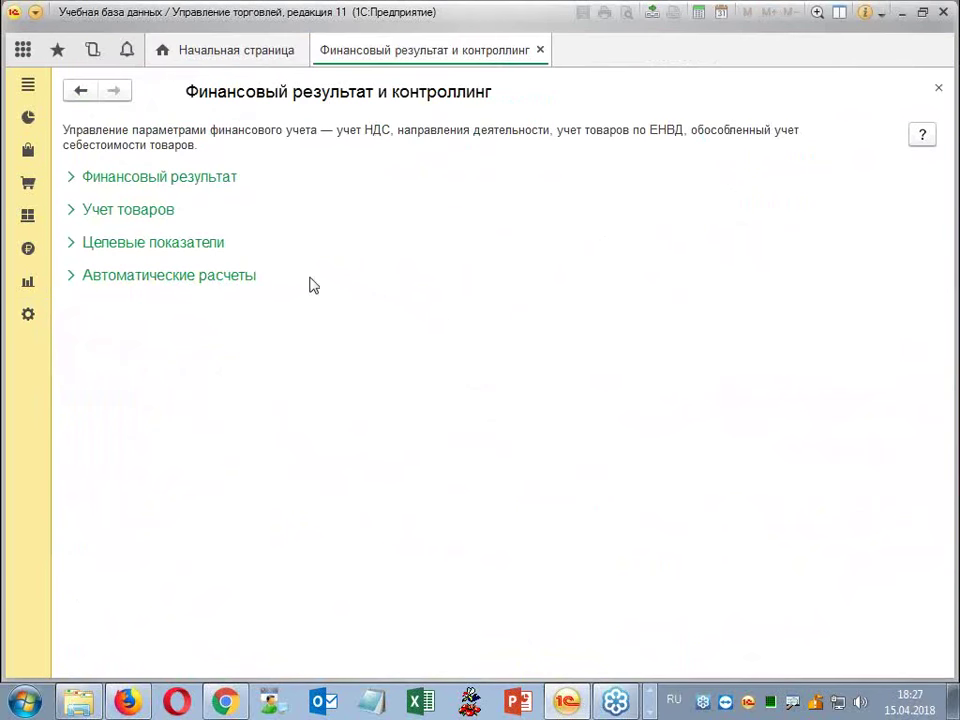
left_click(72, 212)
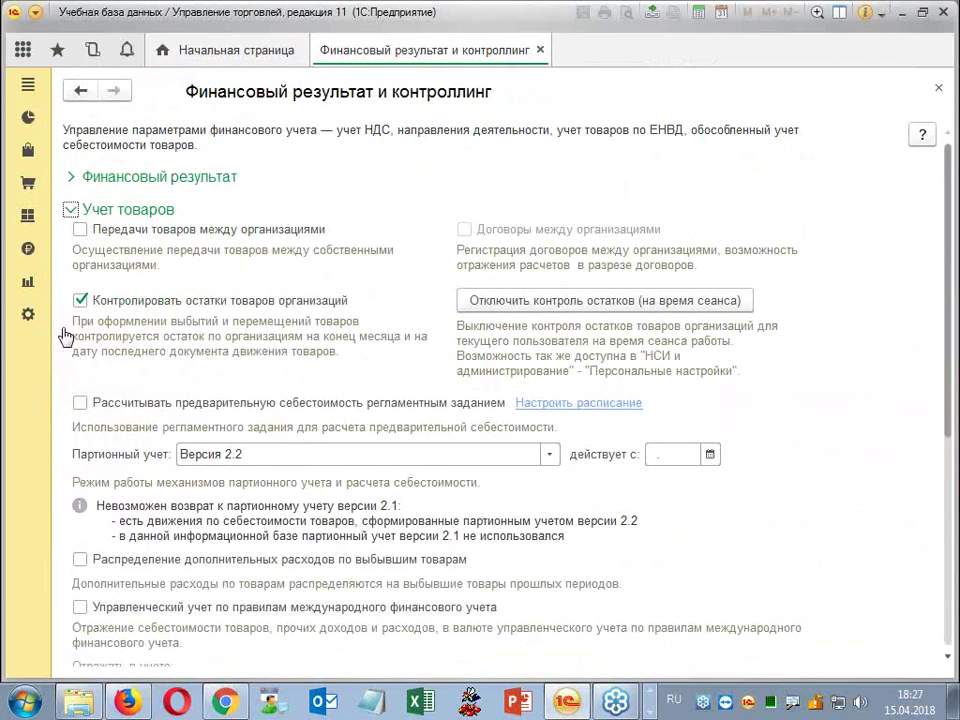
Open the Закупки settings and examine the Заказы поставщикам and Документы закупок options, including Товары в пути and Неотфактурованные поставки.
left_click(28, 315)
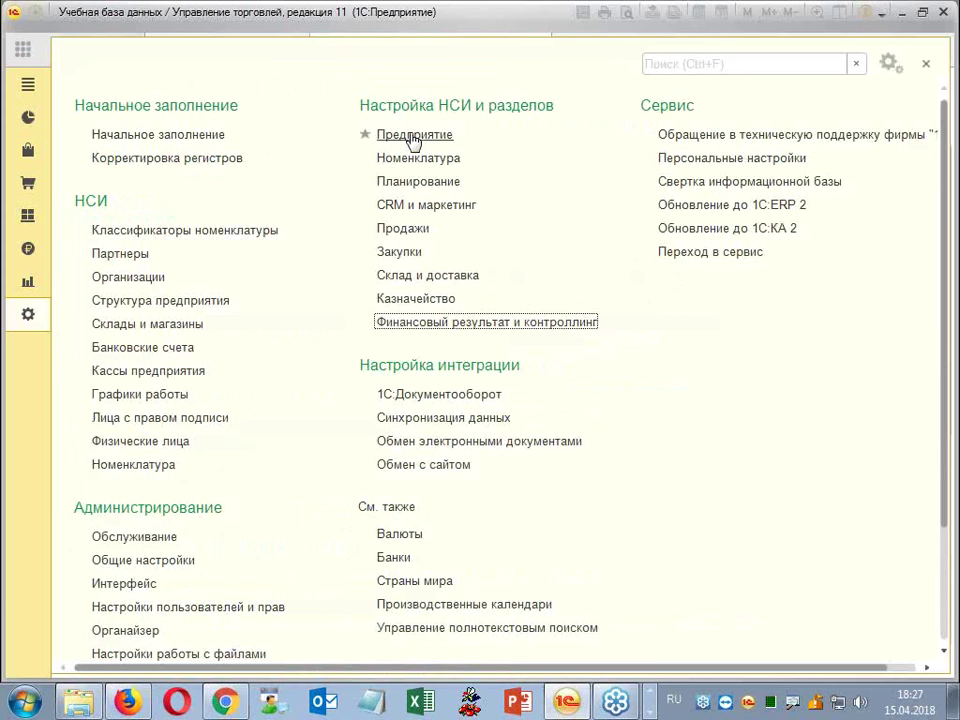
left_click(405, 252)
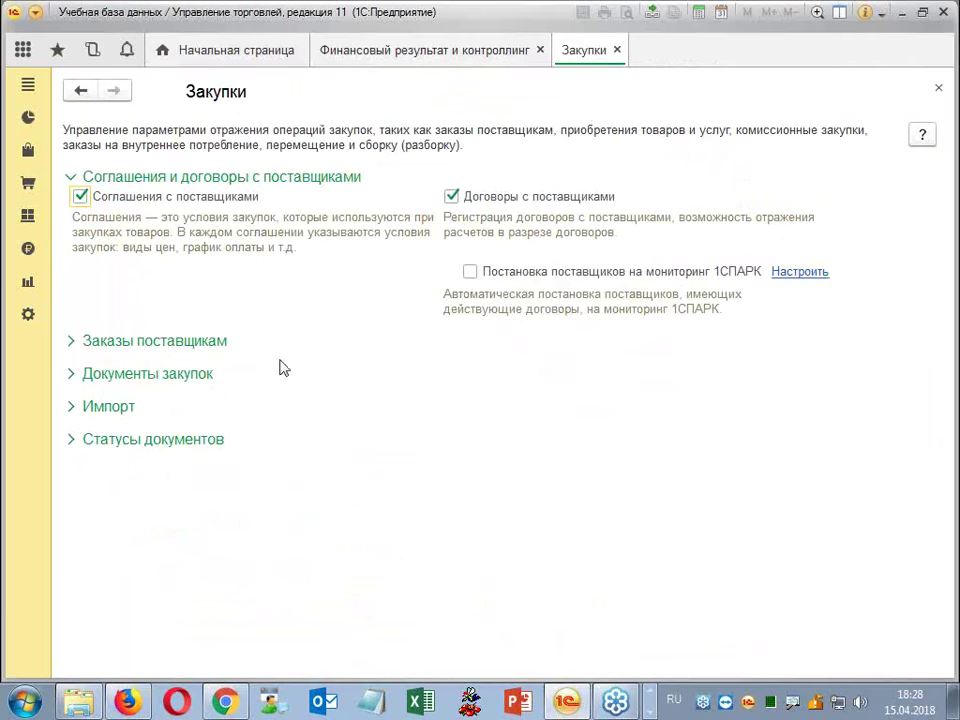
left_click(199, 343)
scroll(190, 356, "down", 3)
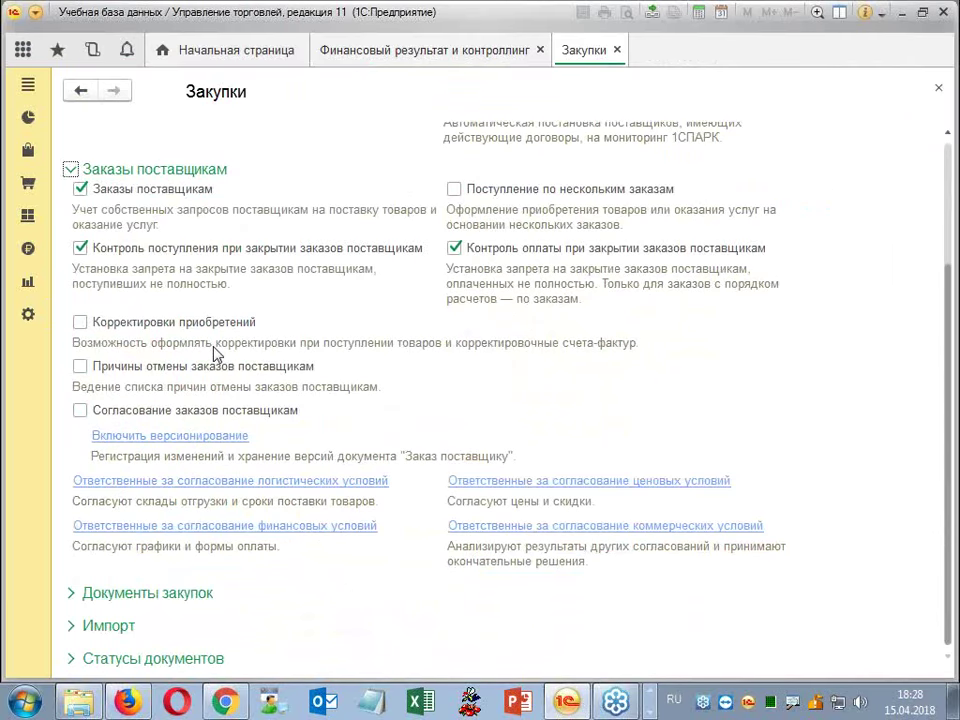
left_click(190, 593)
scroll(225, 565, "down", 3)
scroll(228, 556, "down", 6)
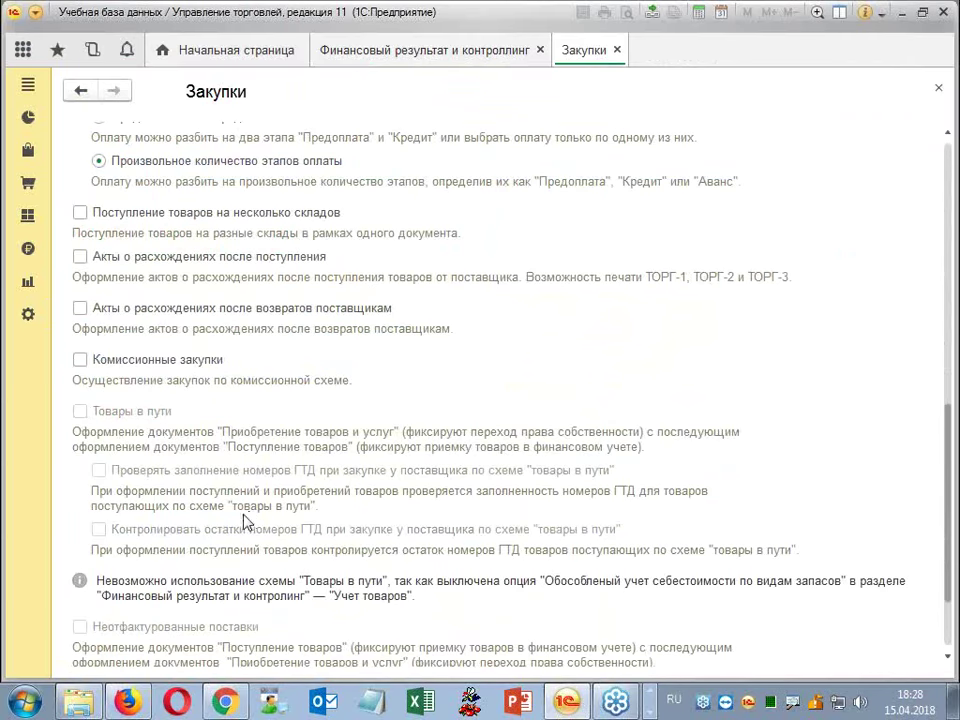
scroll(250, 486, "up", 3)
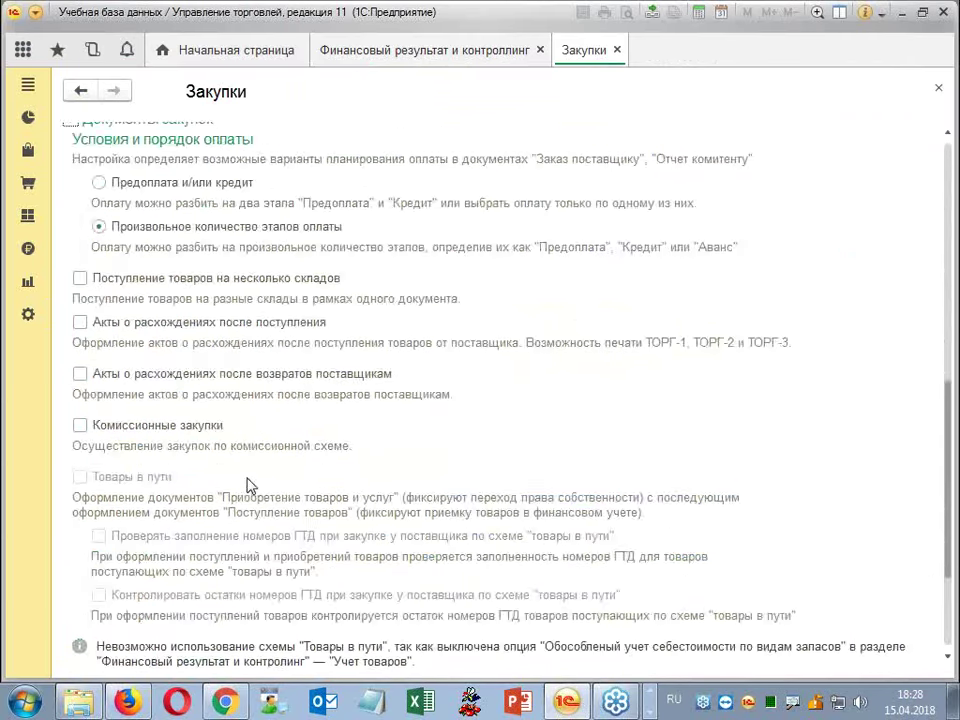
scroll(250, 484, "down", 2)
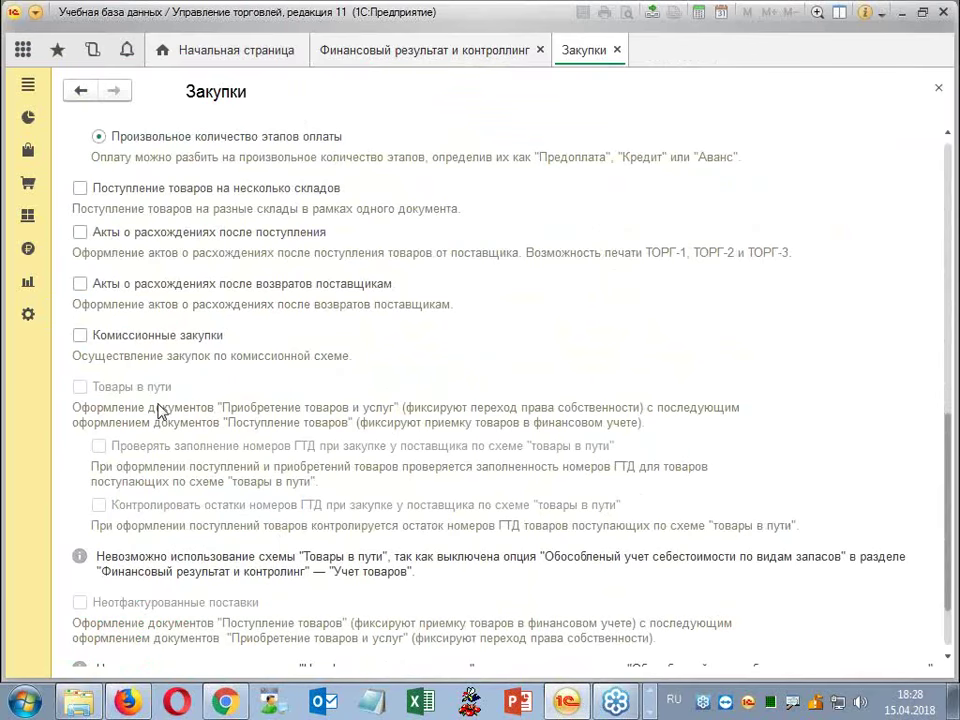
scroll(105, 397, "down", 2)
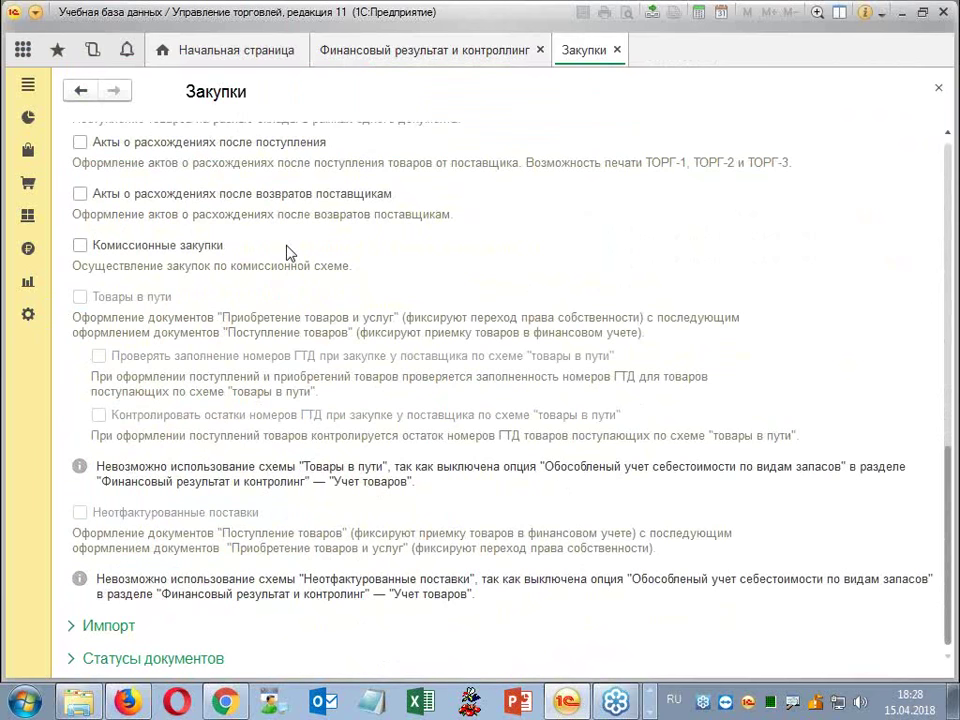
Enable separate cost accounting По видам запасов in the Финансовый результат и контроллинг settings, accepting the reposting of documents.
left_click(467, 57)
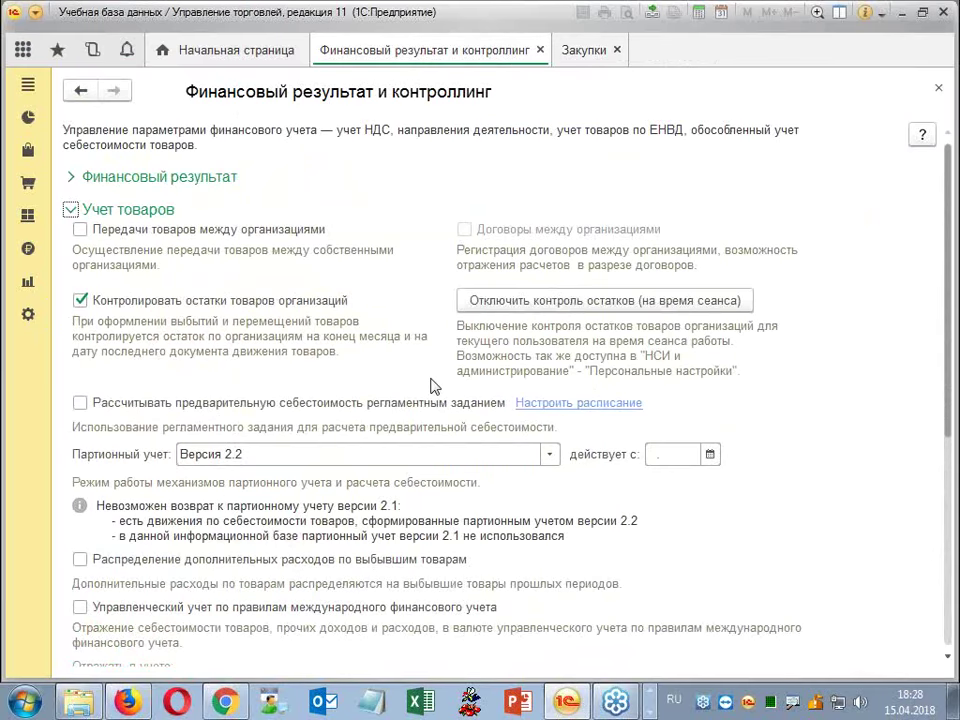
scroll(435, 386, "down", 3)
scroll(435, 386, "down", 4)
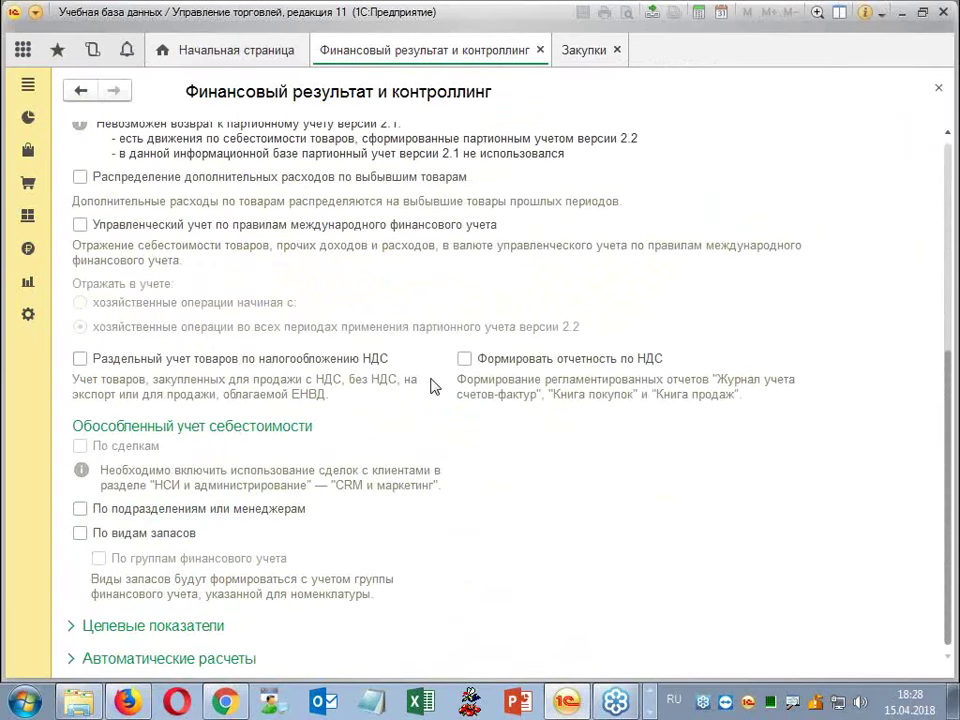
left_click(81, 534)
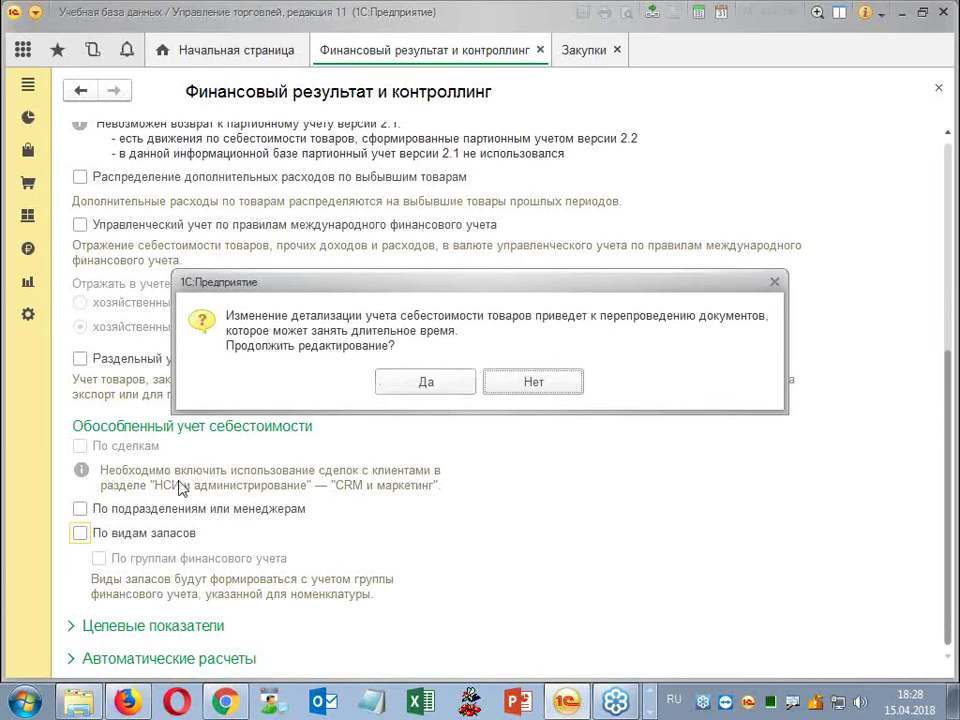
left_click(401, 393)
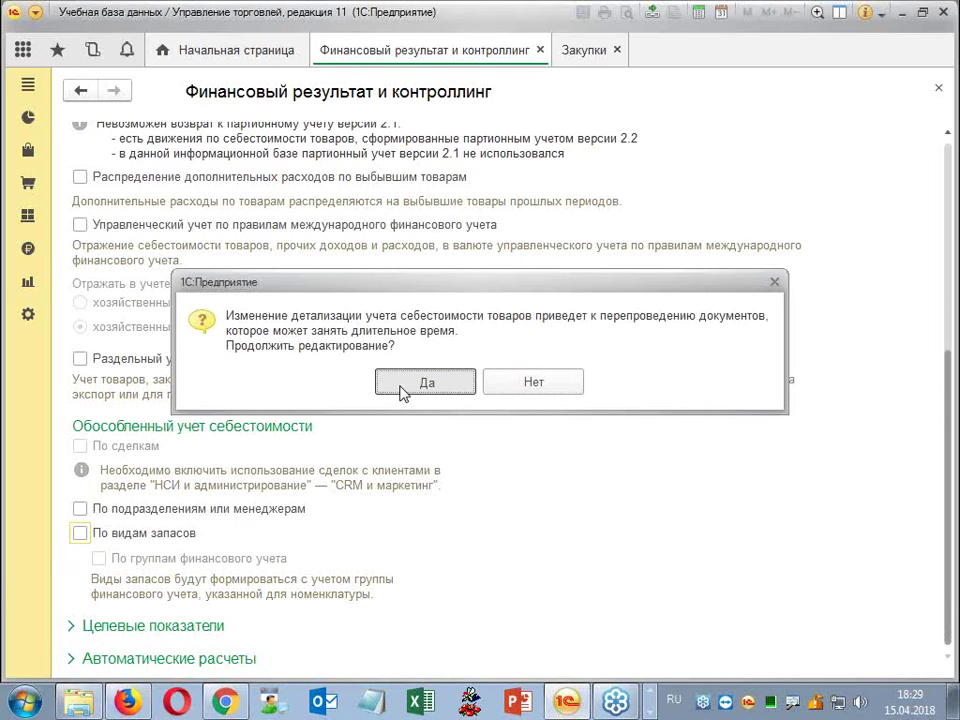
left_click(401, 393)
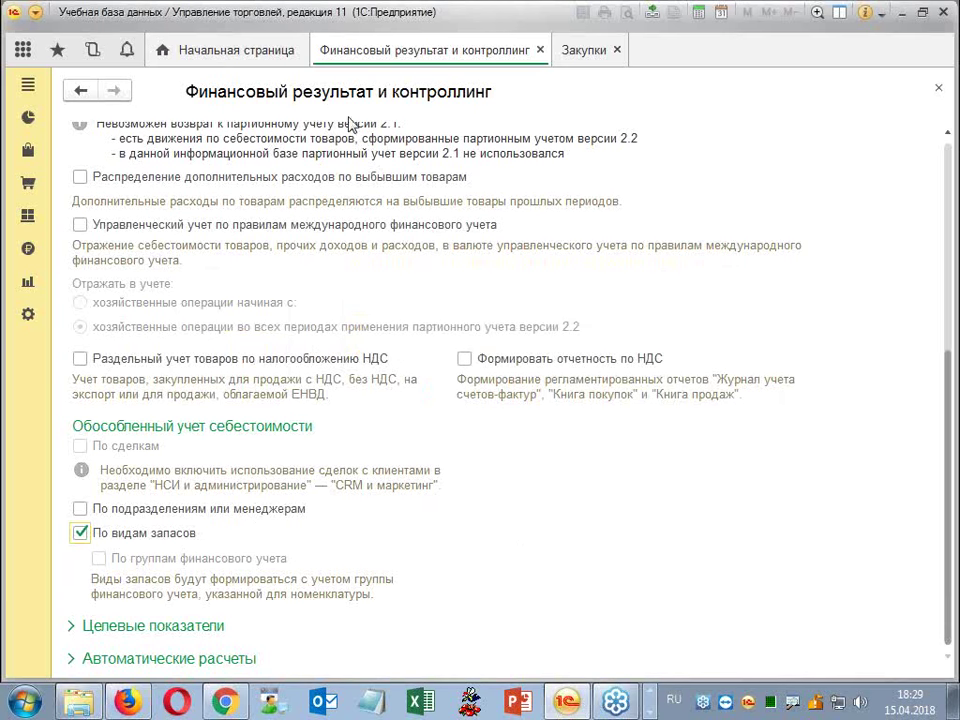
Enable Неотфактурованные поставки in the Закупки settings under Документы закупок.
left_click(582, 52)
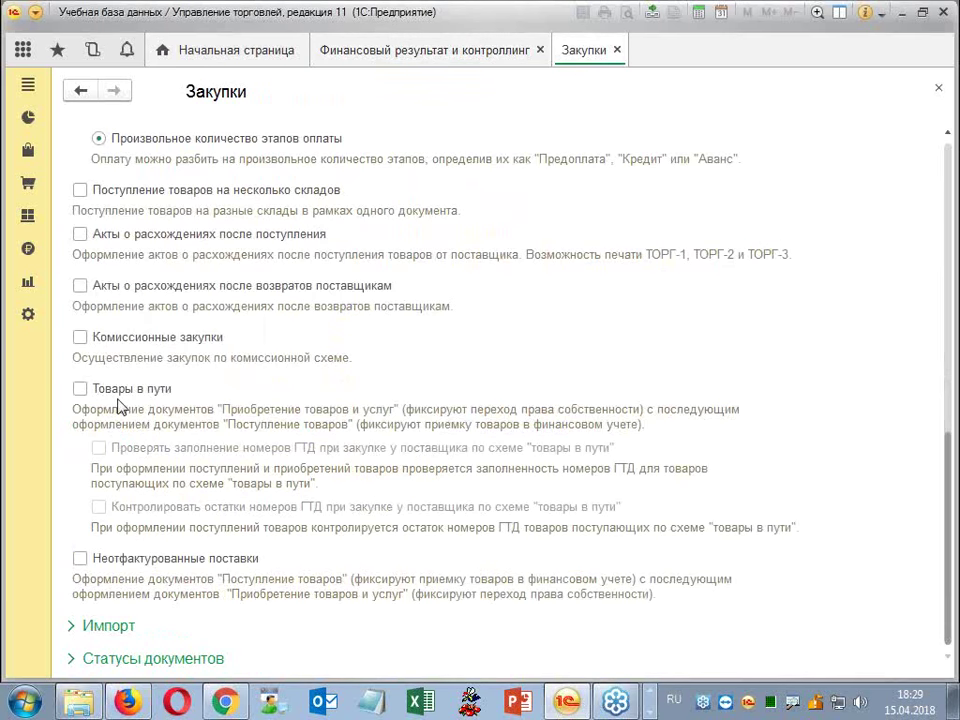
left_click(79, 560)
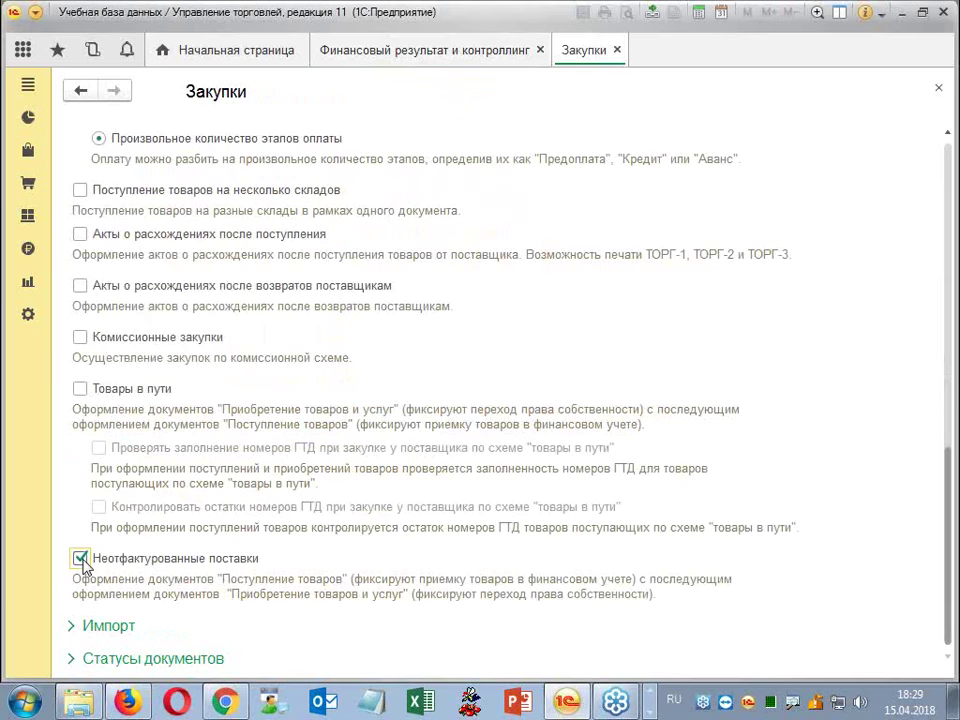
Enable Товары в пути in the Закупки settings and close both the Закупки and Финансовый результат и контроллинг settings.
left_click(80, 389)
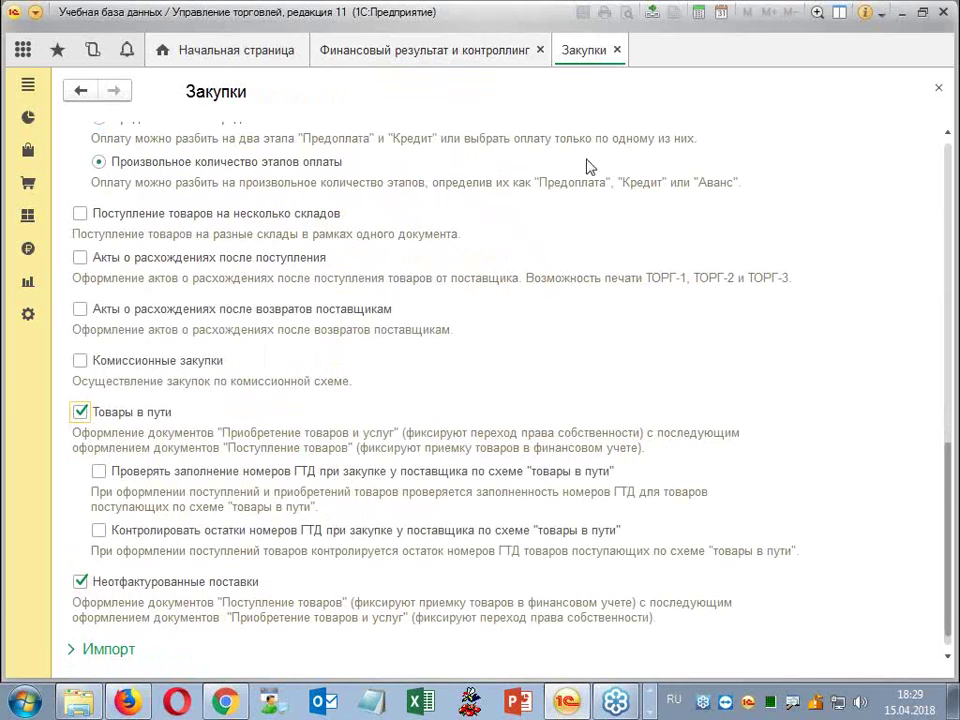
left_click(618, 51)
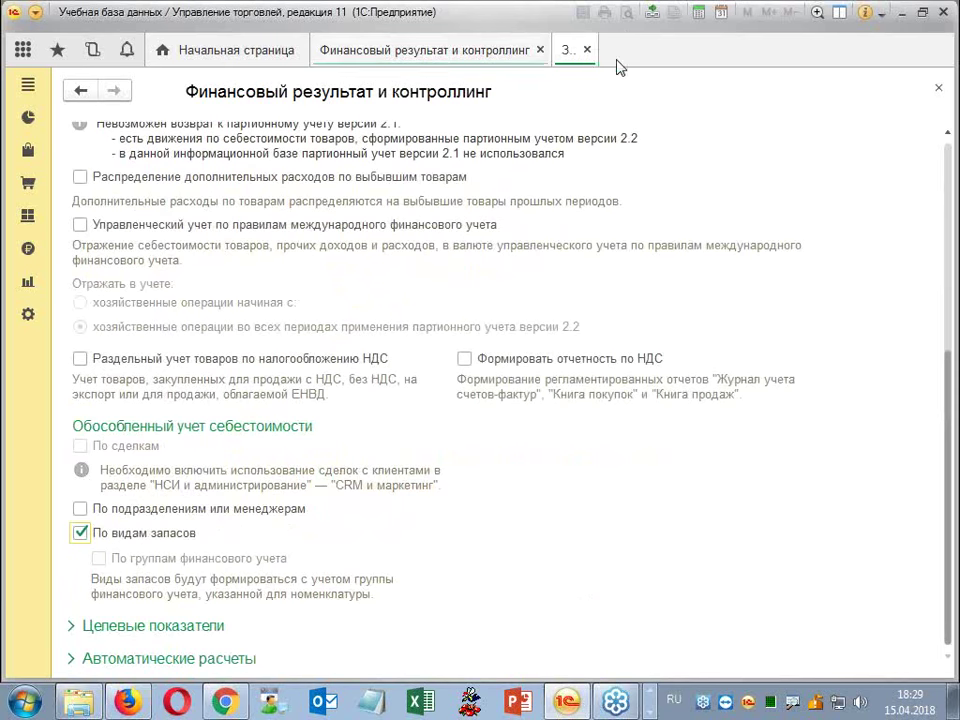
left_click(539, 51)
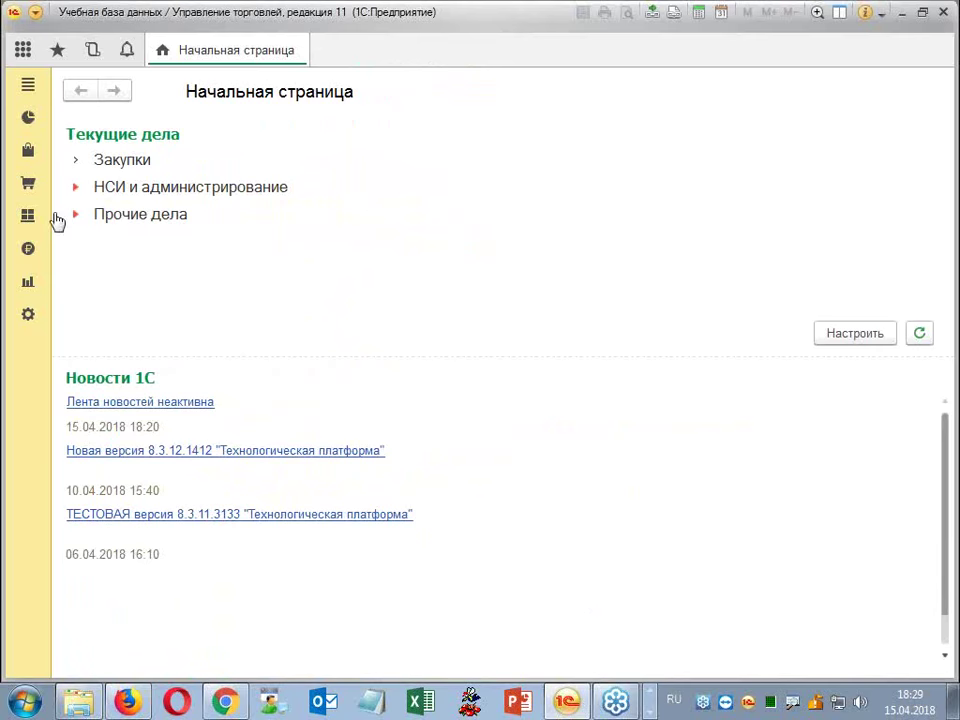
Open the list of agreements with suppliers and widen the Наименование column to show the full names.
left_click(38, 183)
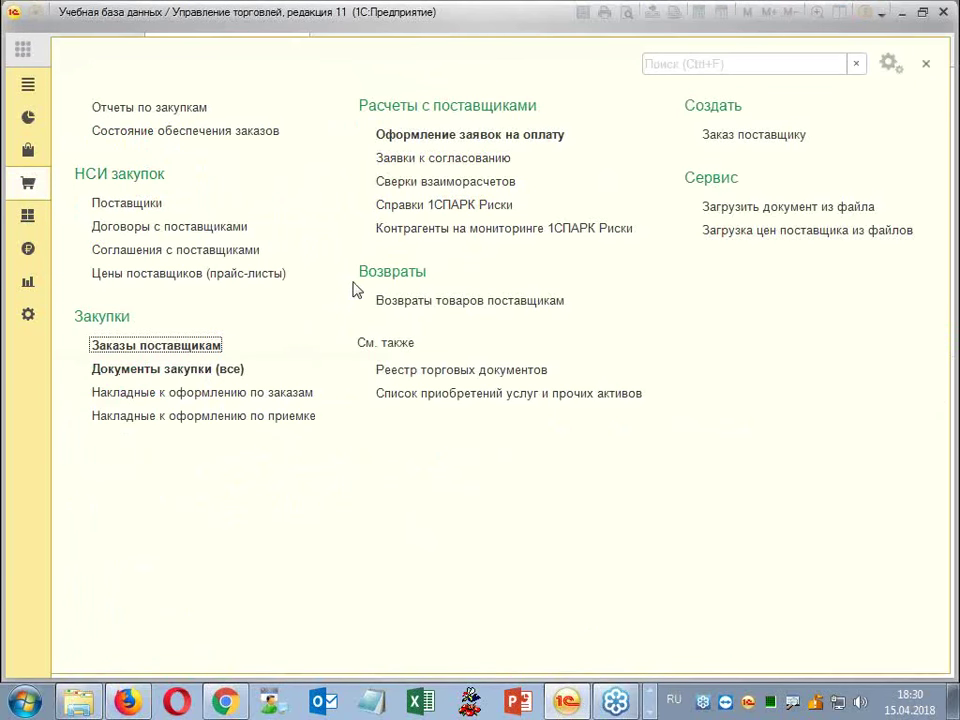
key("Up")
key("Up")
key("Return")
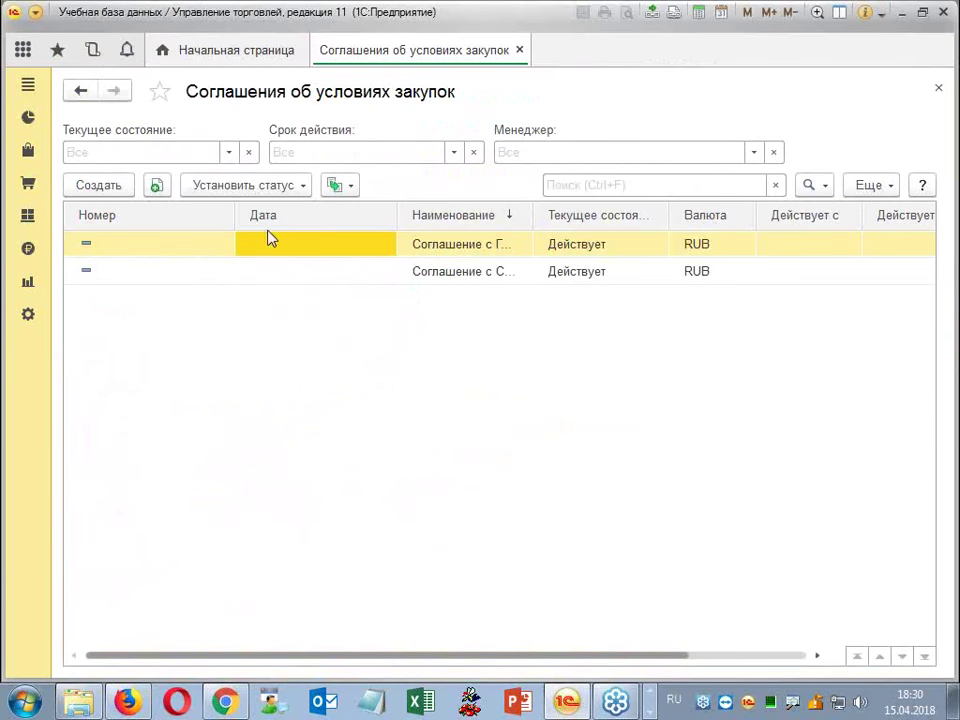
left_click(519, 279)
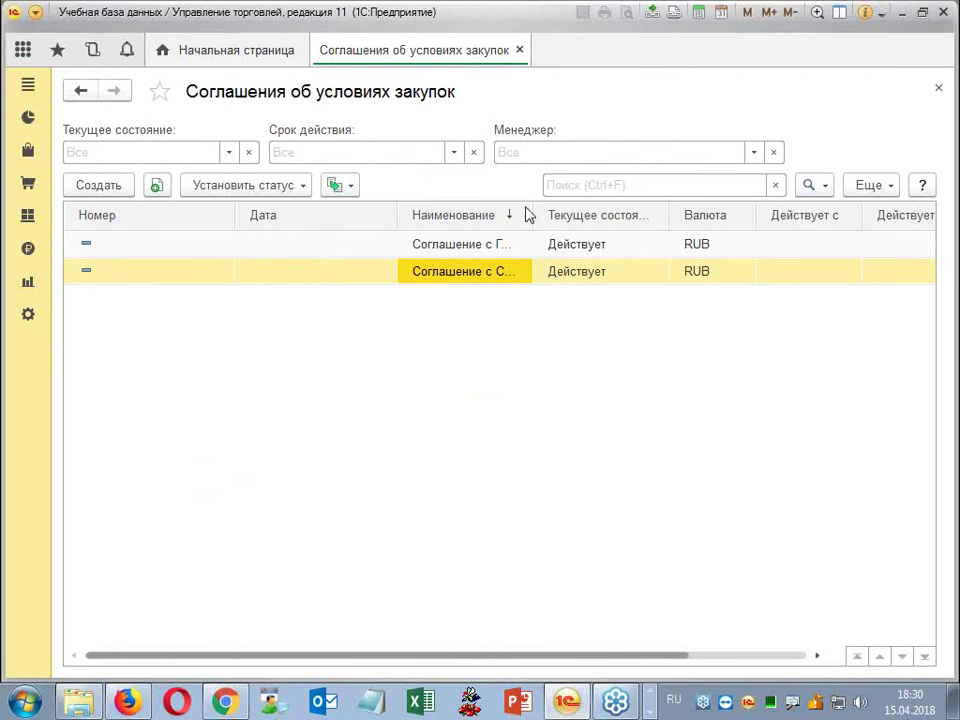
left_click_drag(536, 211, 692, 203)
Copy the Соглашение с Сигма agreement, set its payment terms to require a contract that defines the settlement procedure, and save it.
right_click(531, 278)
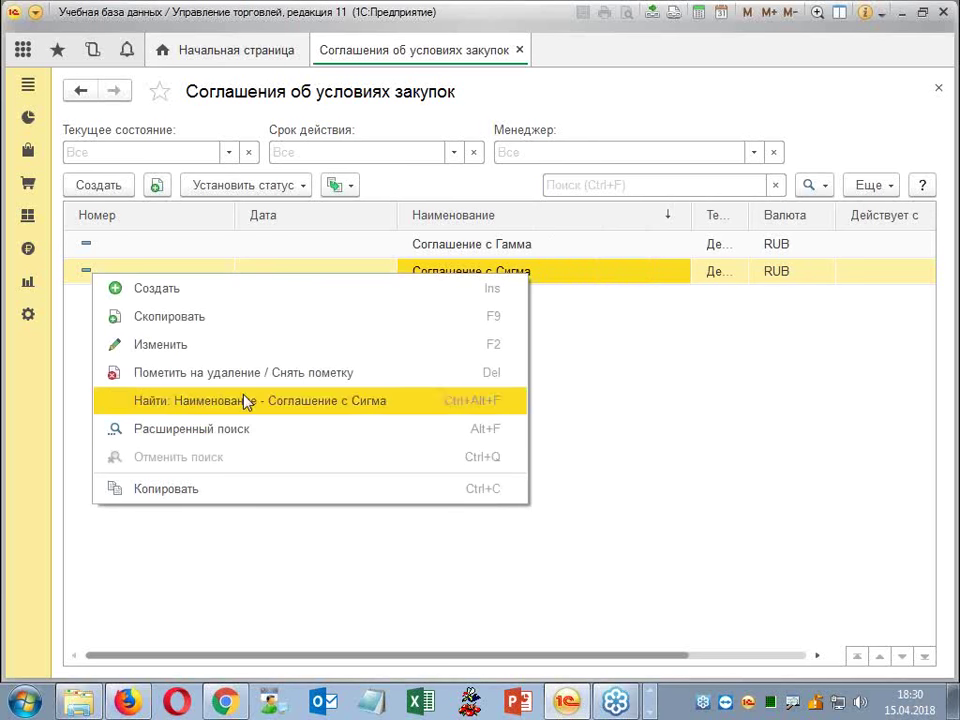
left_click(260, 318)
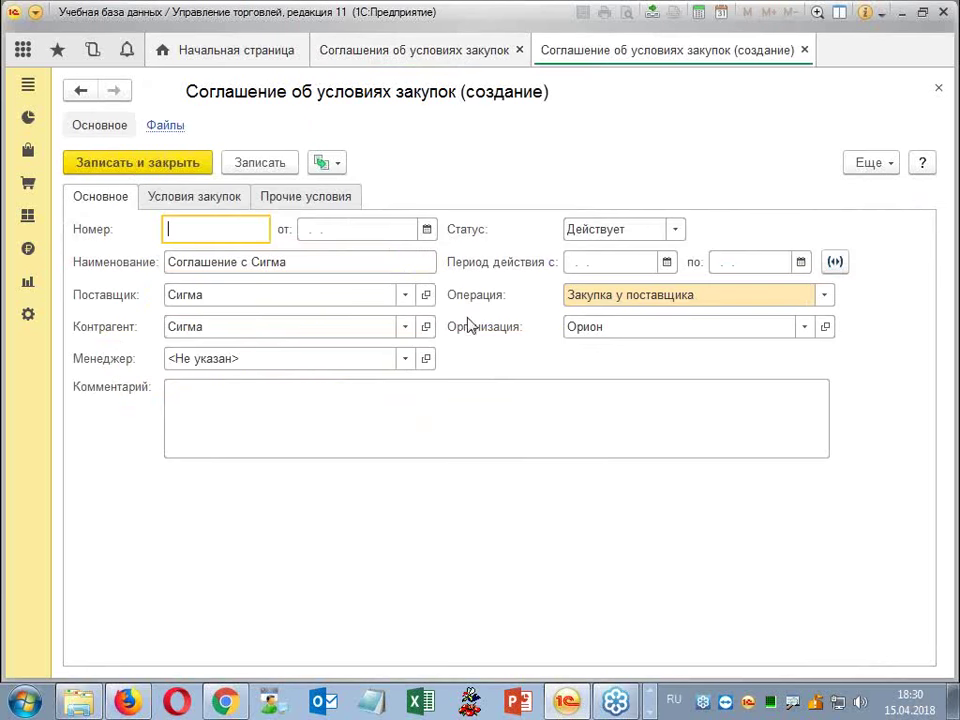
left_click(210, 201)
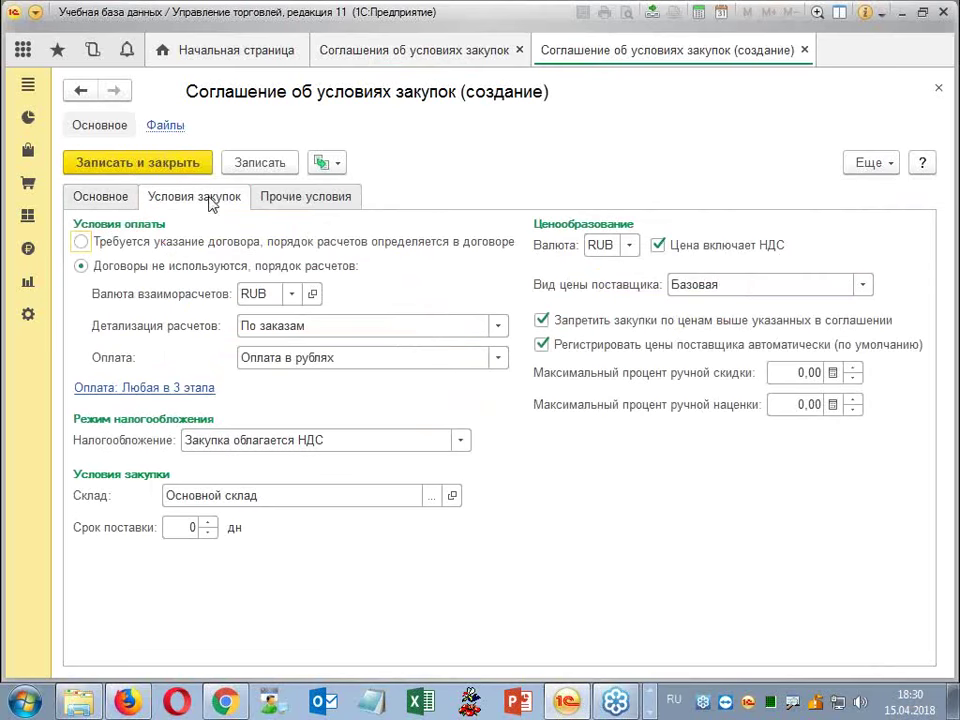
left_click(80, 242)
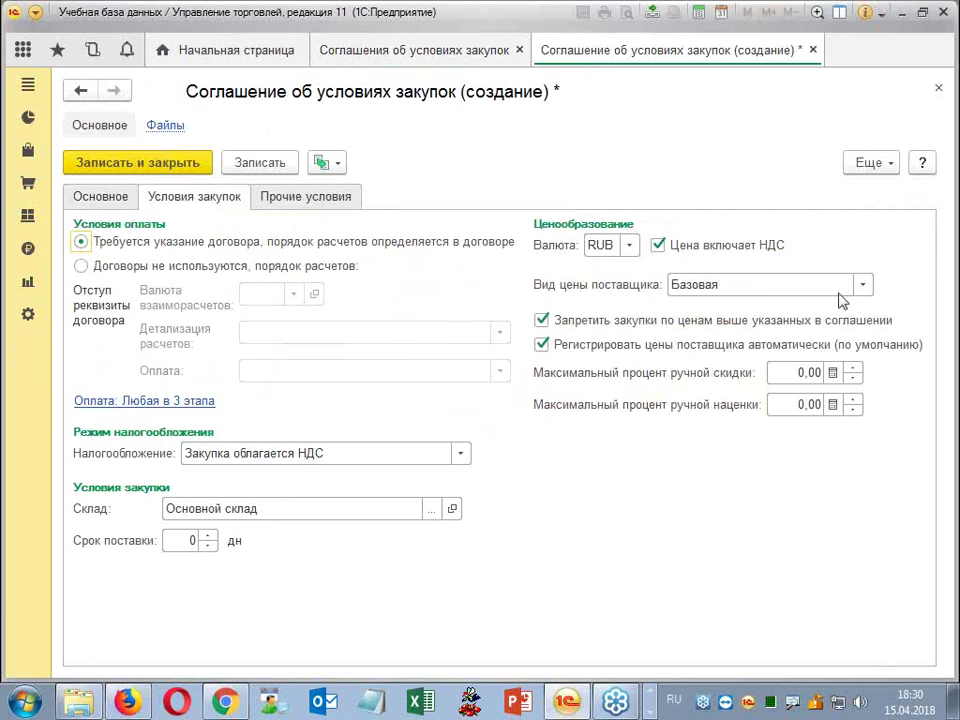
left_click(165, 163)
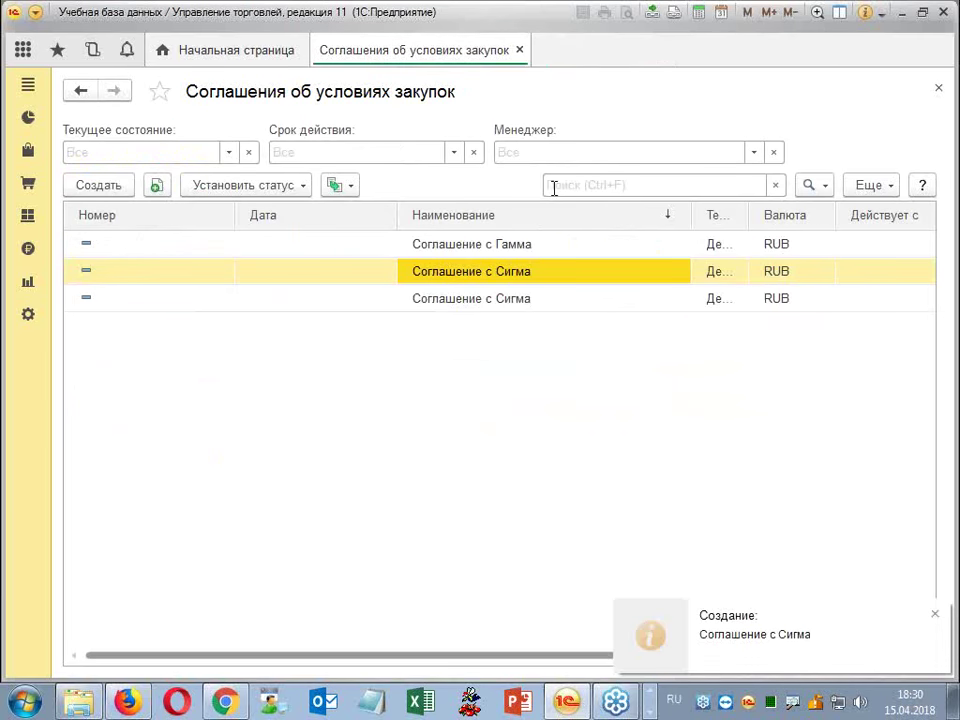
Rename the Сигма agreement that requires a contract as "Соглашение с Сигма (по договорам)" and save it.
double_click(531, 278)
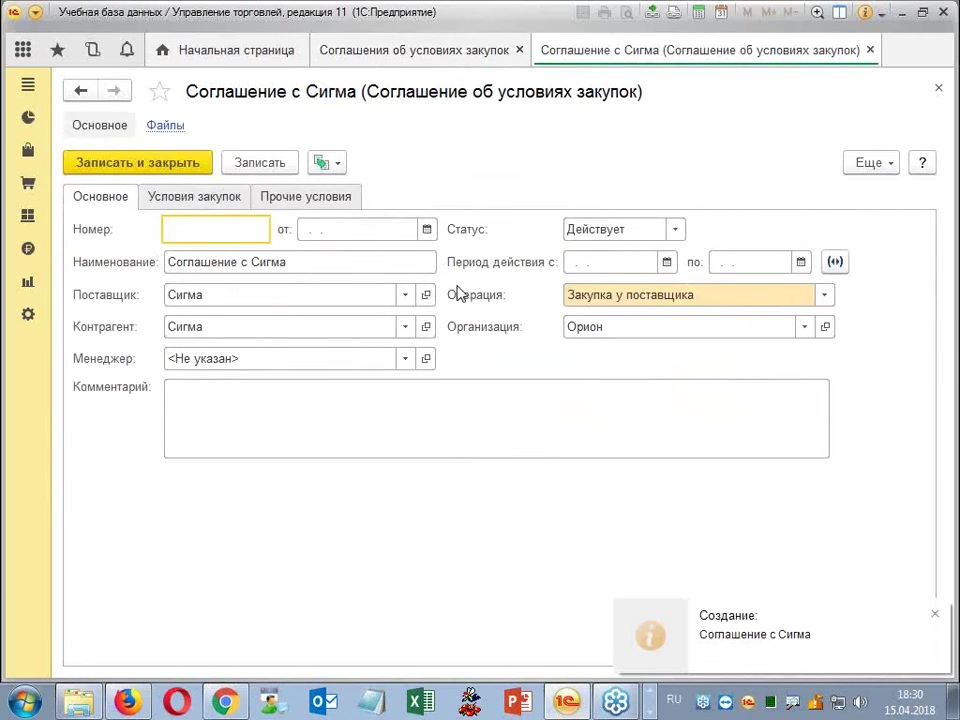
left_click(147, 199)
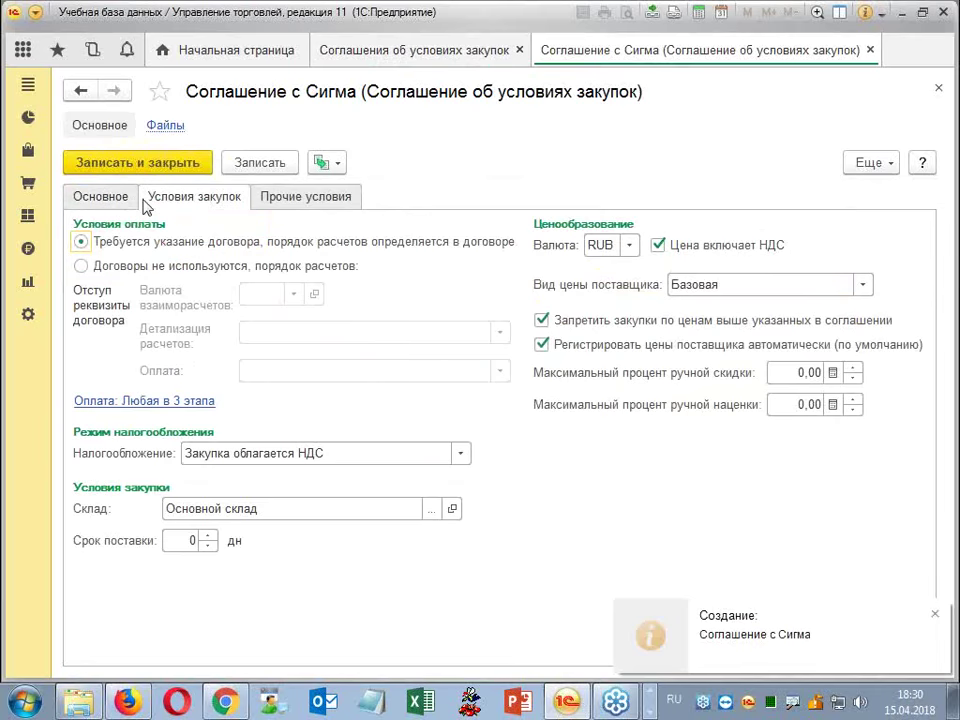
left_click(88, 201)
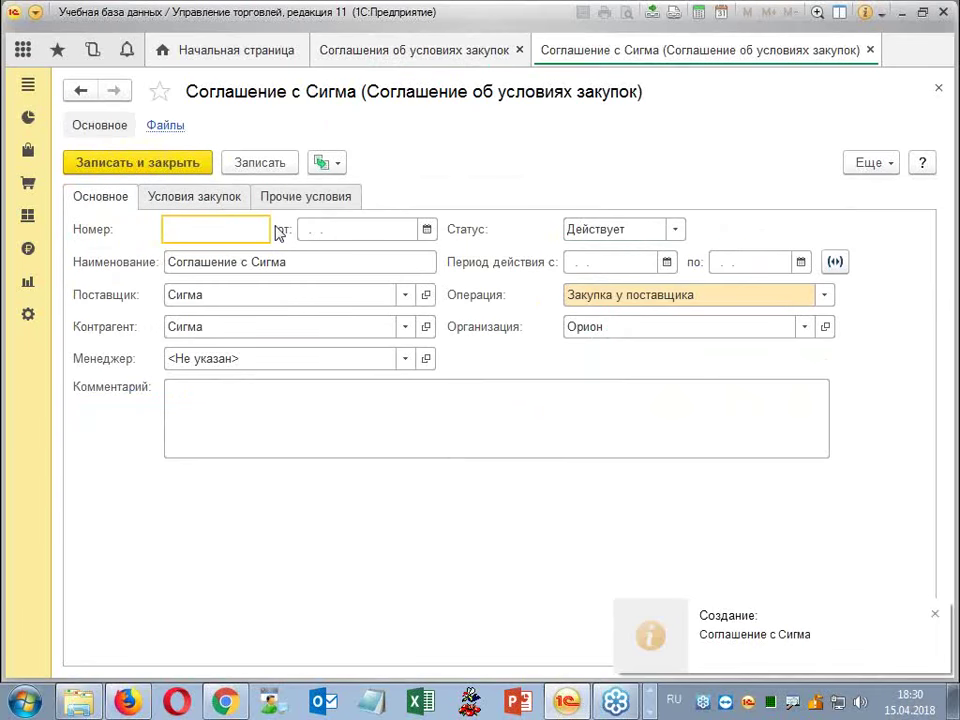
left_click(306, 261)
left_click(306, 261)
mouse_move(456, 231)
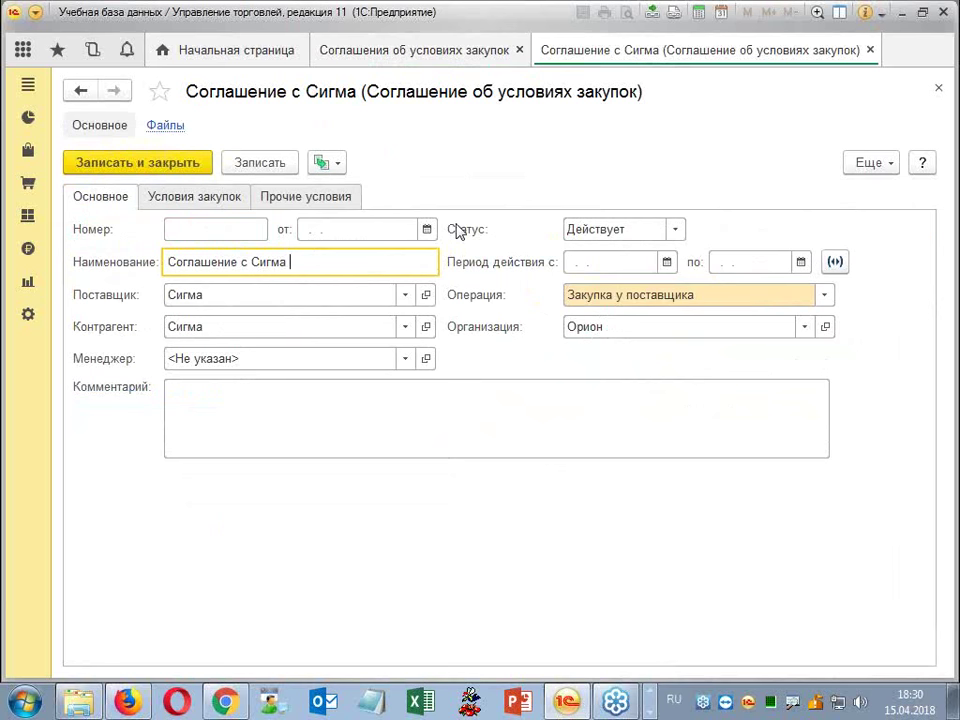
type("(по договорам")
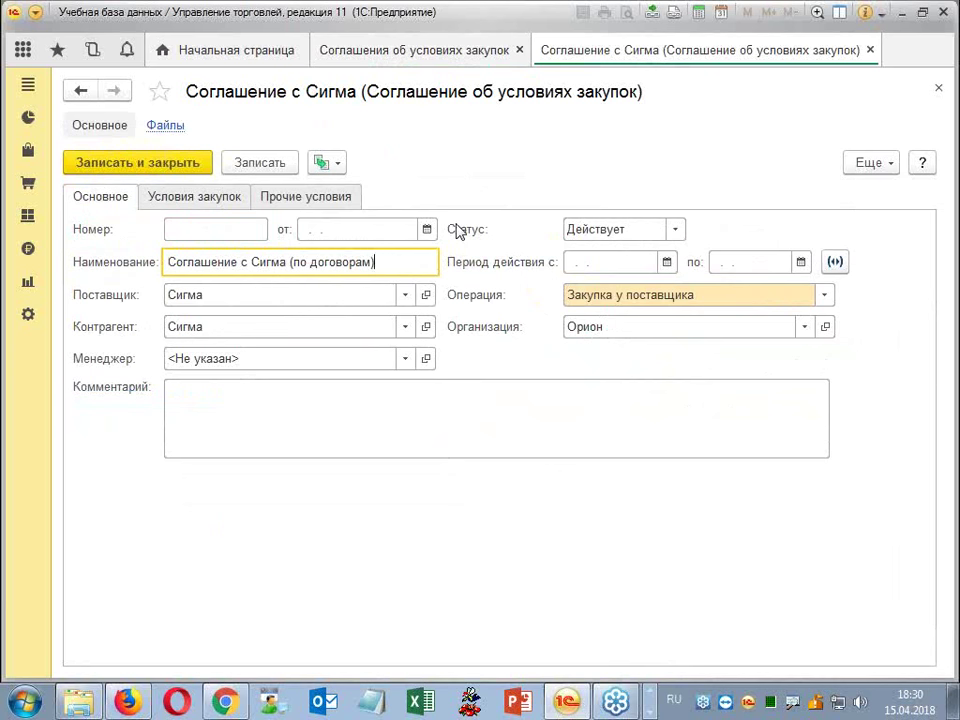
left_click(163, 170)
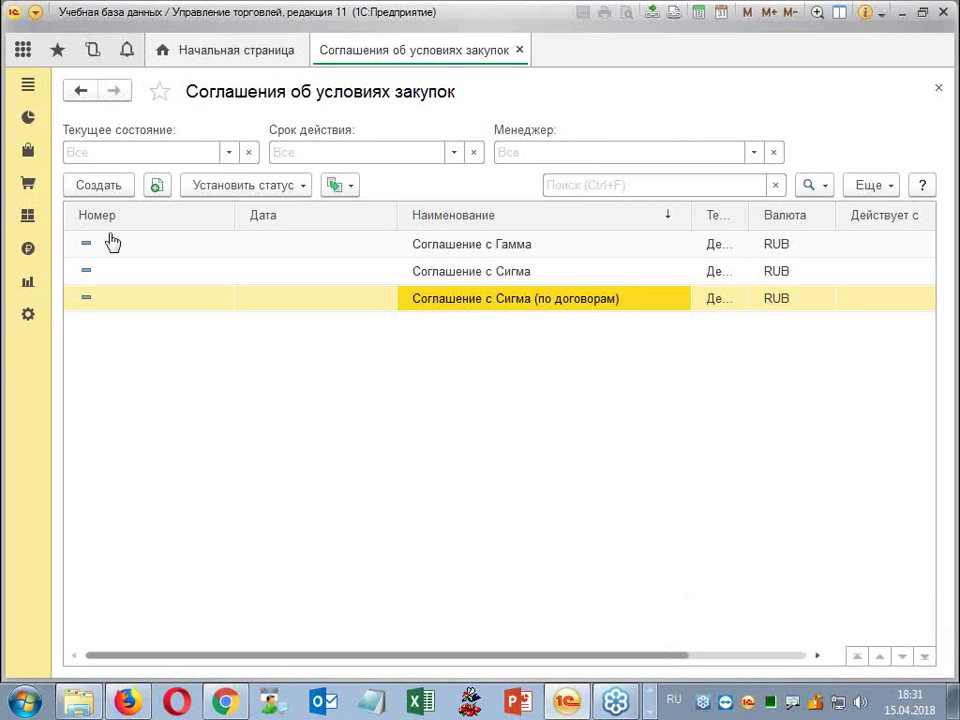
Create a new supplier contract named "Сигма (товары в пути)".
left_click(35, 187)
left_click(188, 228)
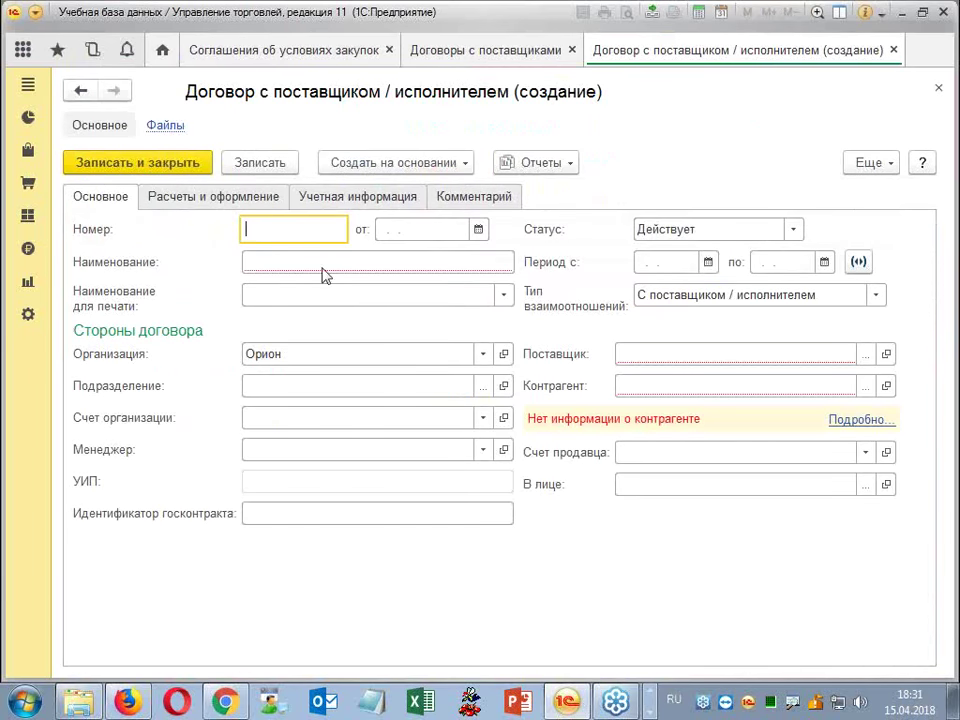
left_click(330, 268)
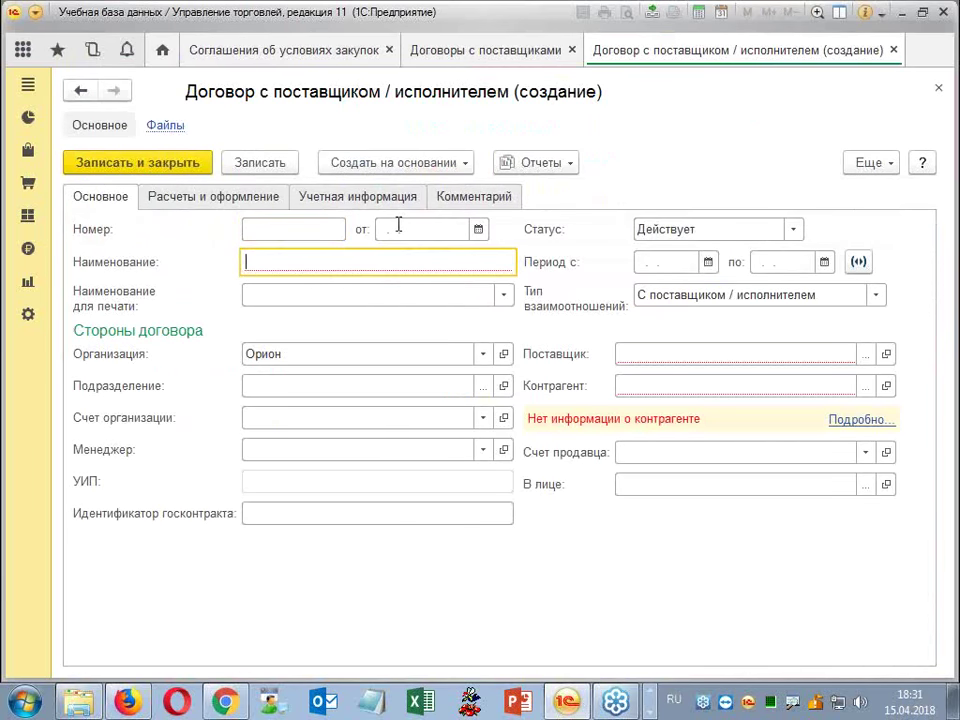
type("Сигма (то")
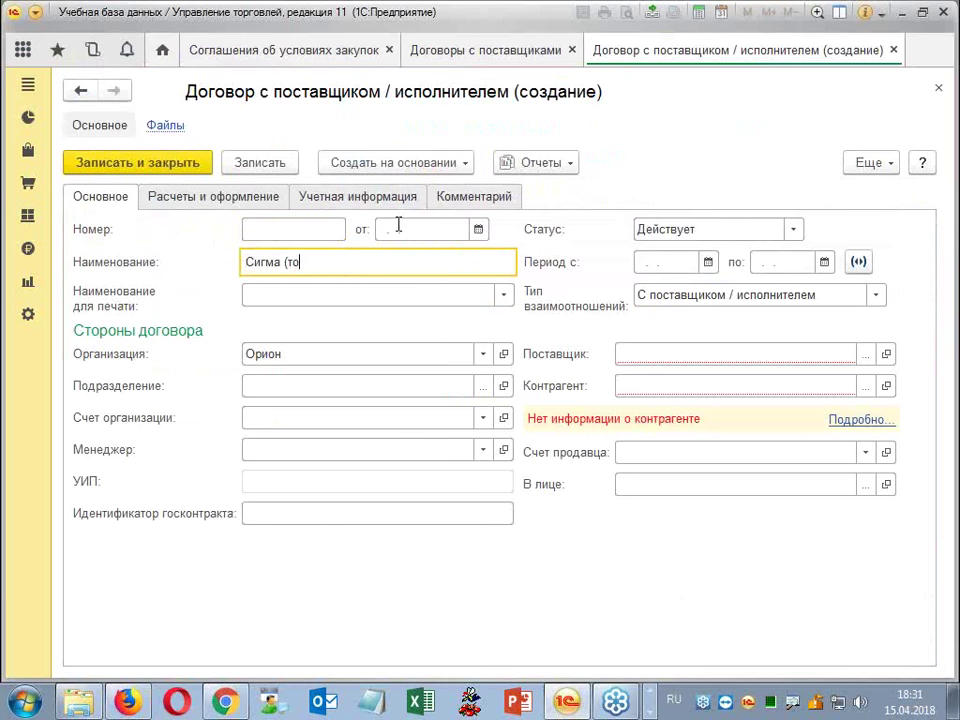
type("вары в пути")
Set the contract's supplier to Сигма and the organization's account to ПАО СБЕРБАНК, Орион (RUB).
left_click(688, 356)
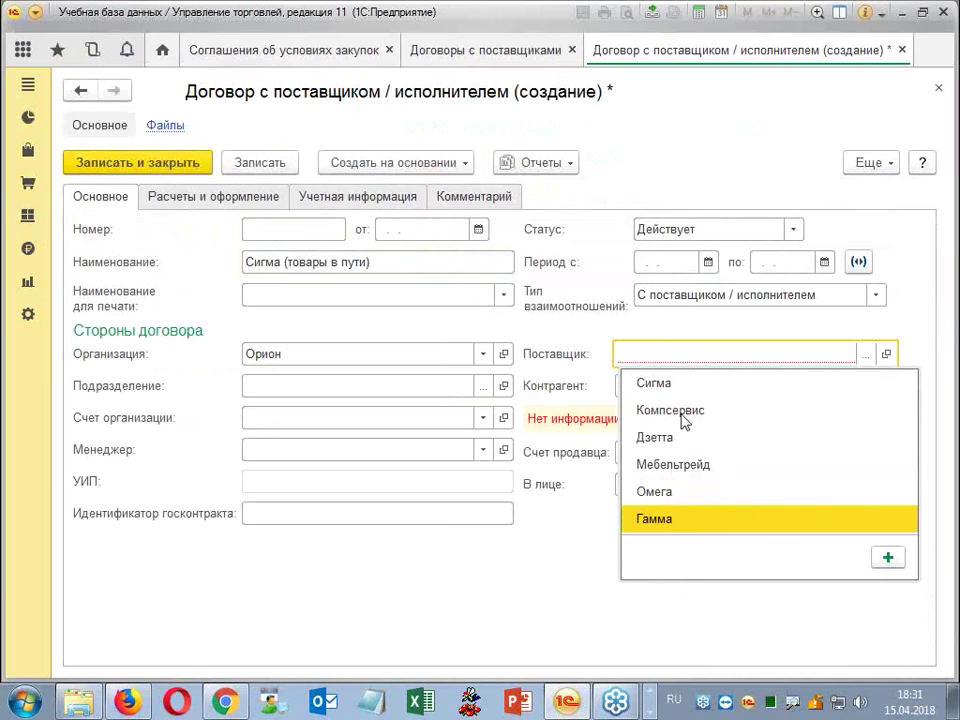
left_click(640, 385)
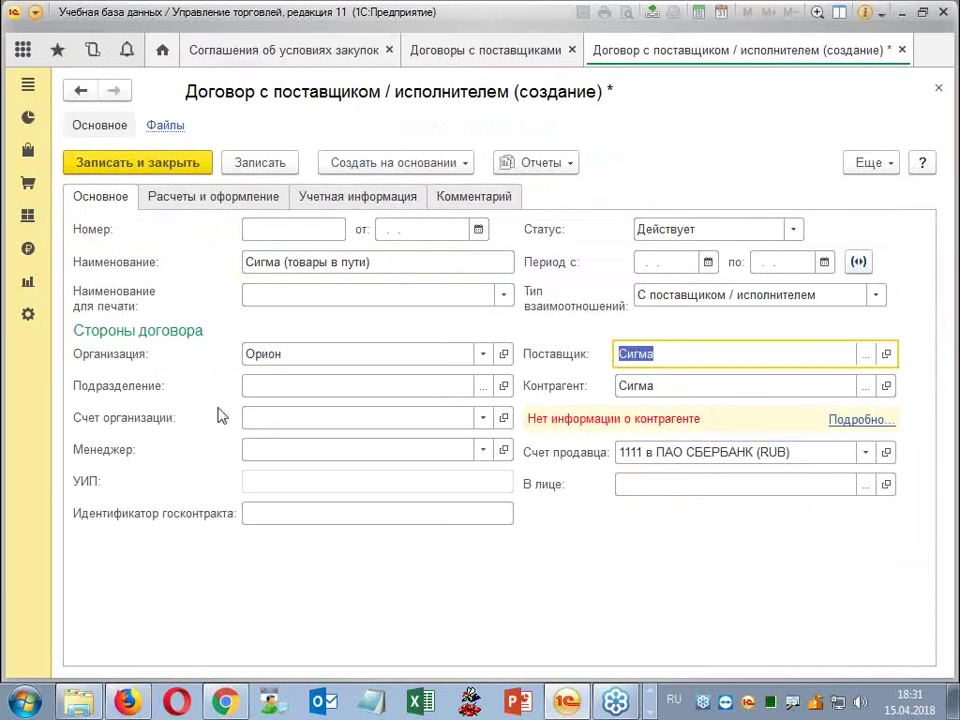
left_click(380, 418)
left_click(390, 446)
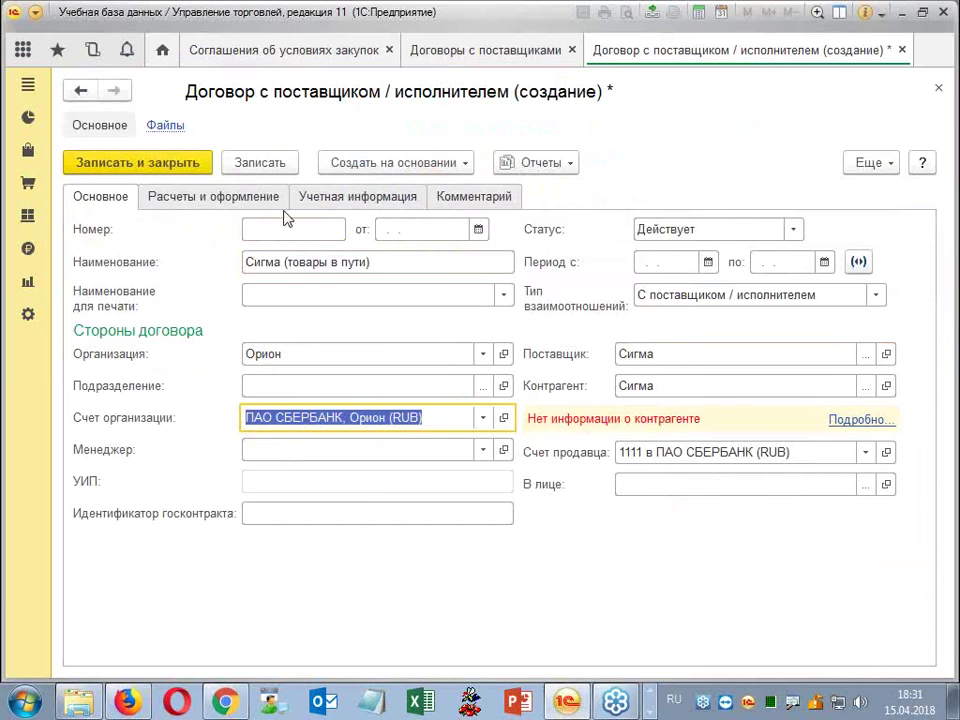
Set the contract's purchases to Двумя документами with the "Товары в пути" scheme, and its Статья ДДС to Оплата поставщику.
left_click(222, 199)
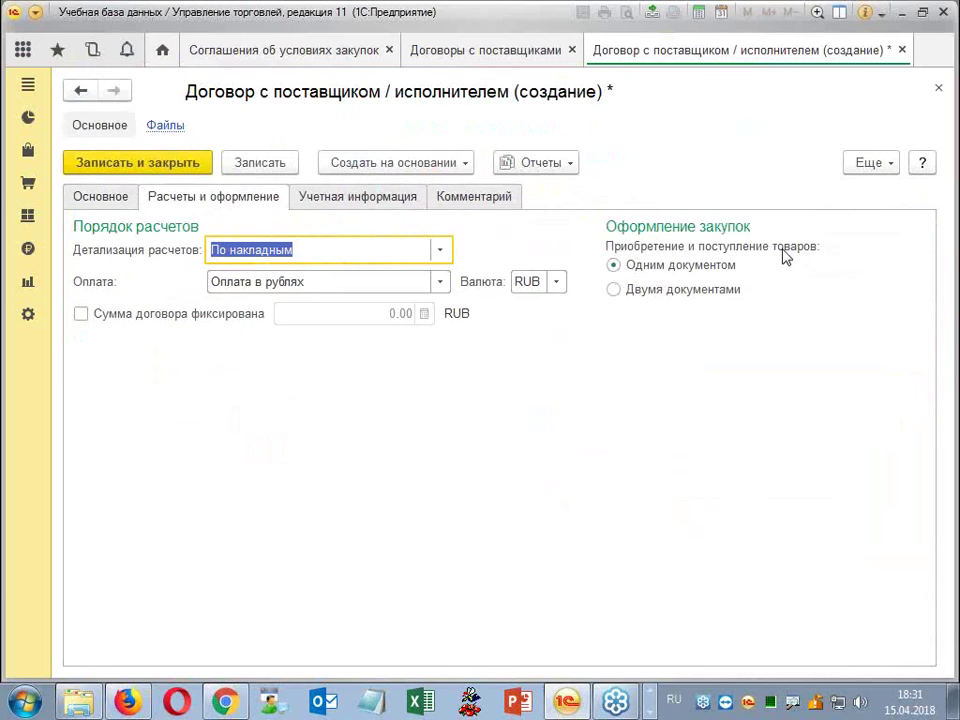
left_click(655, 292)
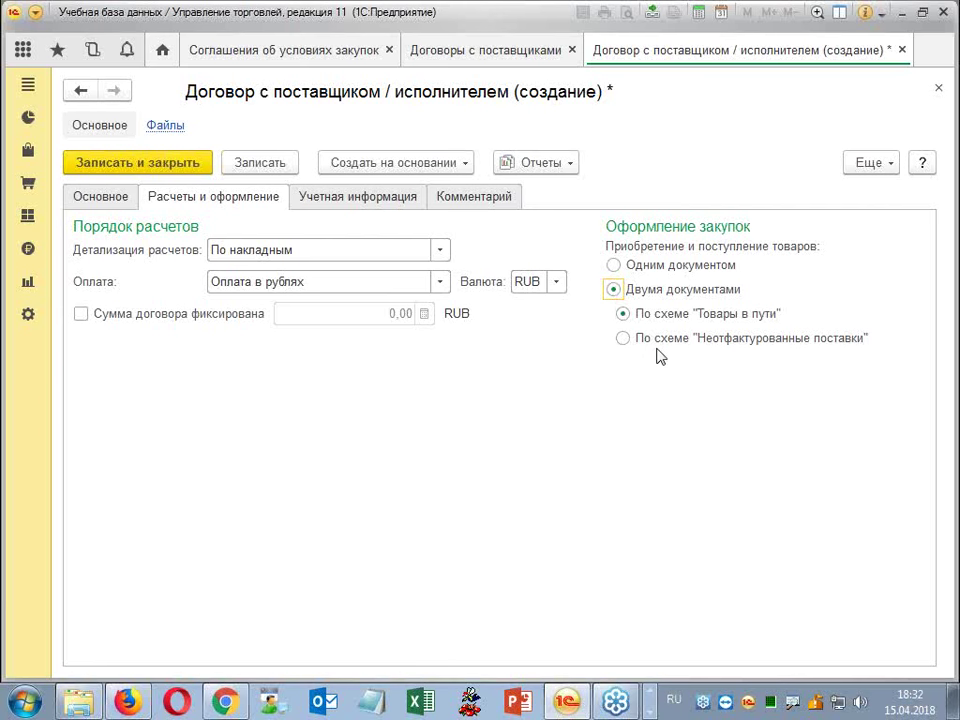
left_click(358, 198)
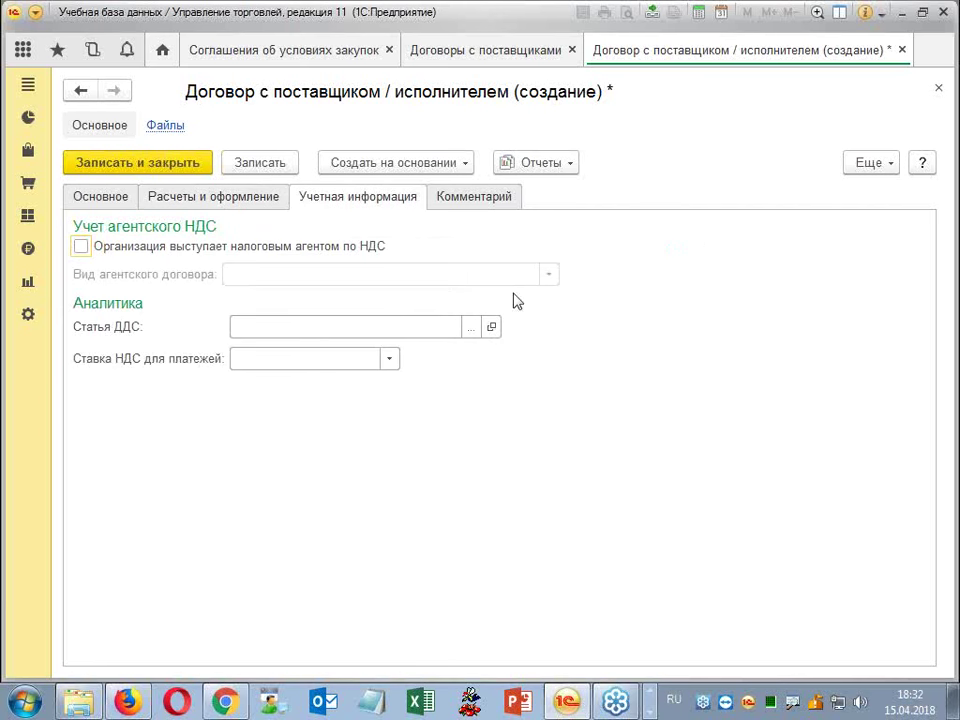
left_click(472, 327)
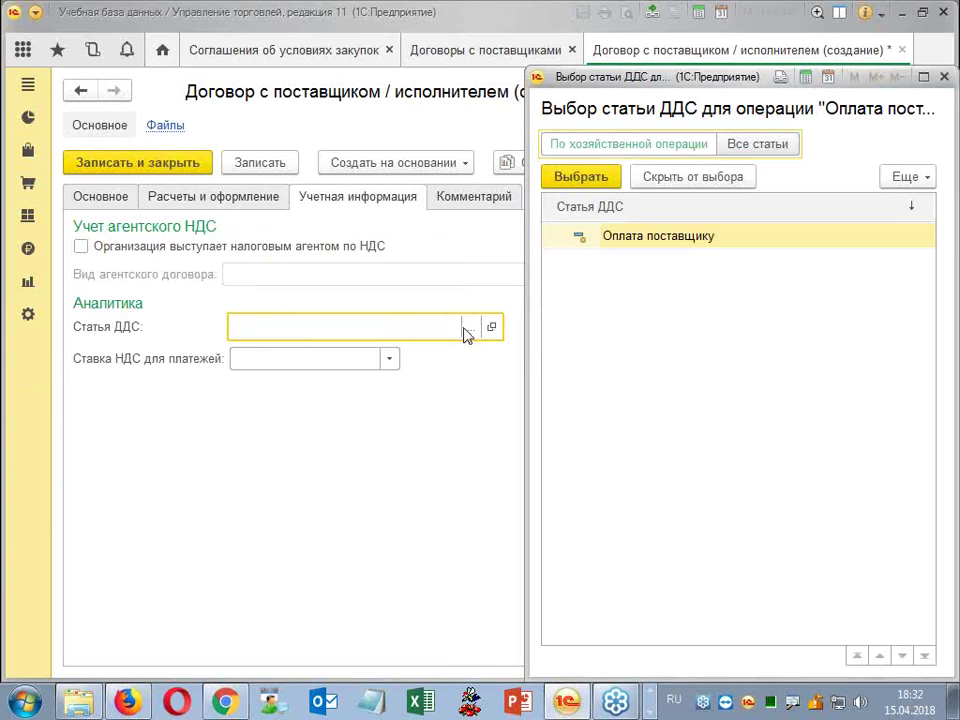
double_click(620, 247)
Review the contract's comment, accounting, settlement and main details, and save and close it.
left_click(466, 200)
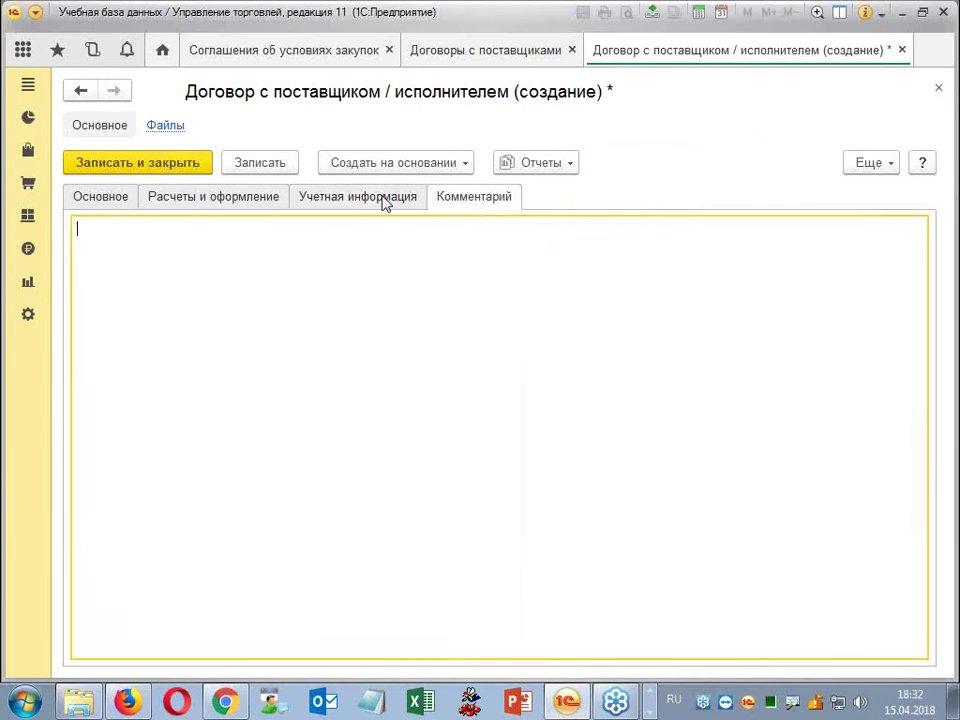
left_click(378, 196)
left_click(225, 198)
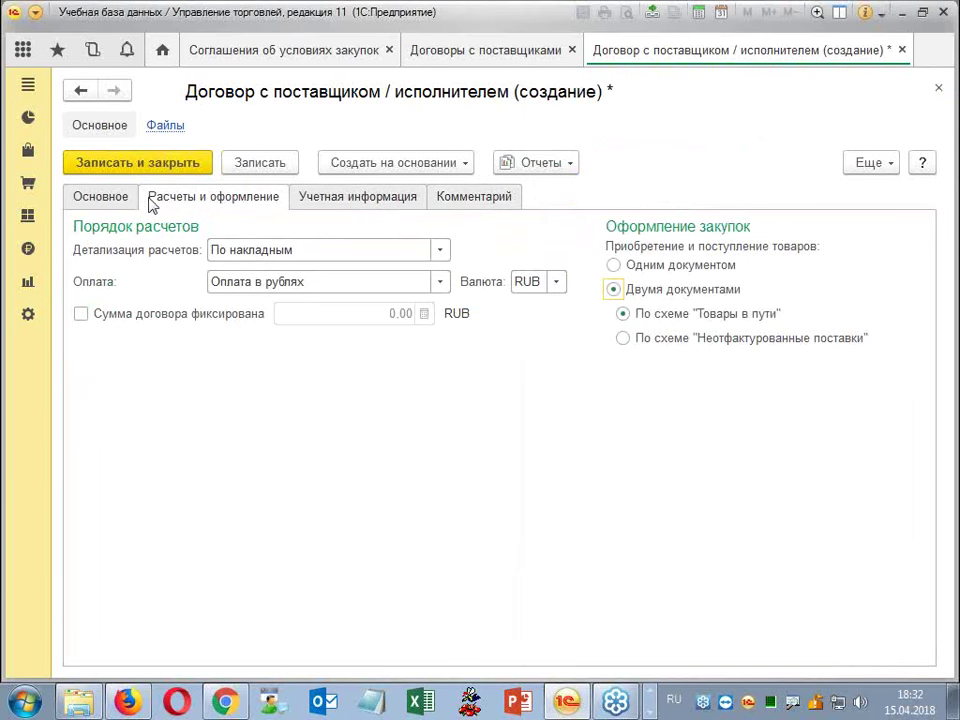
left_click(86, 197)
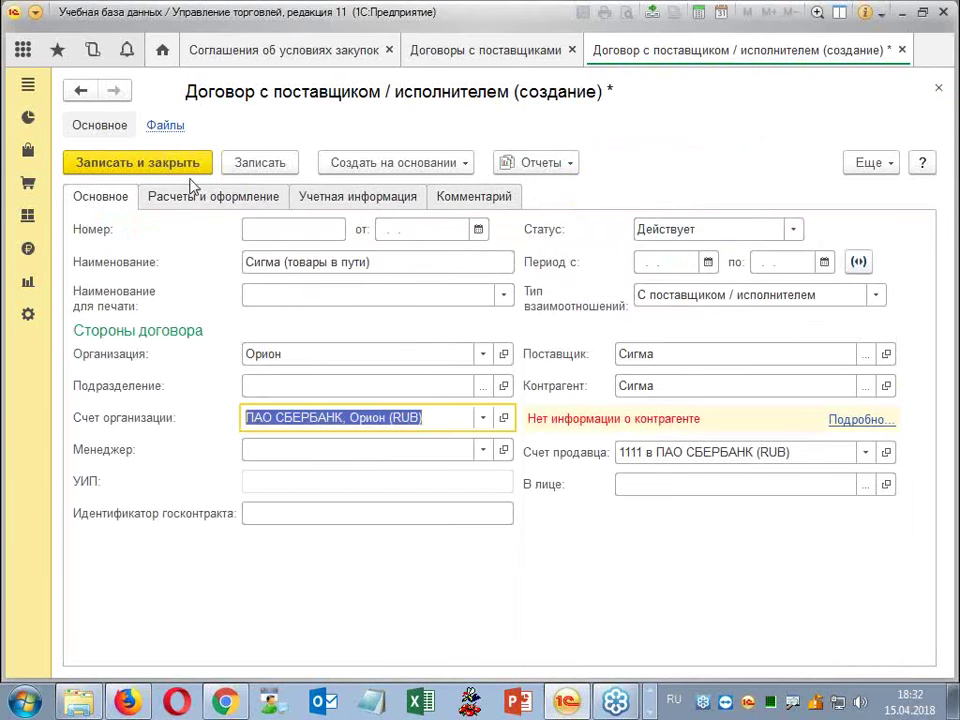
left_click(137, 162)
Copy the contract "Сигма (товары в пути)" and name the new contract "Сигма (неотфактурованные поставки)".
right_click(372, 250)
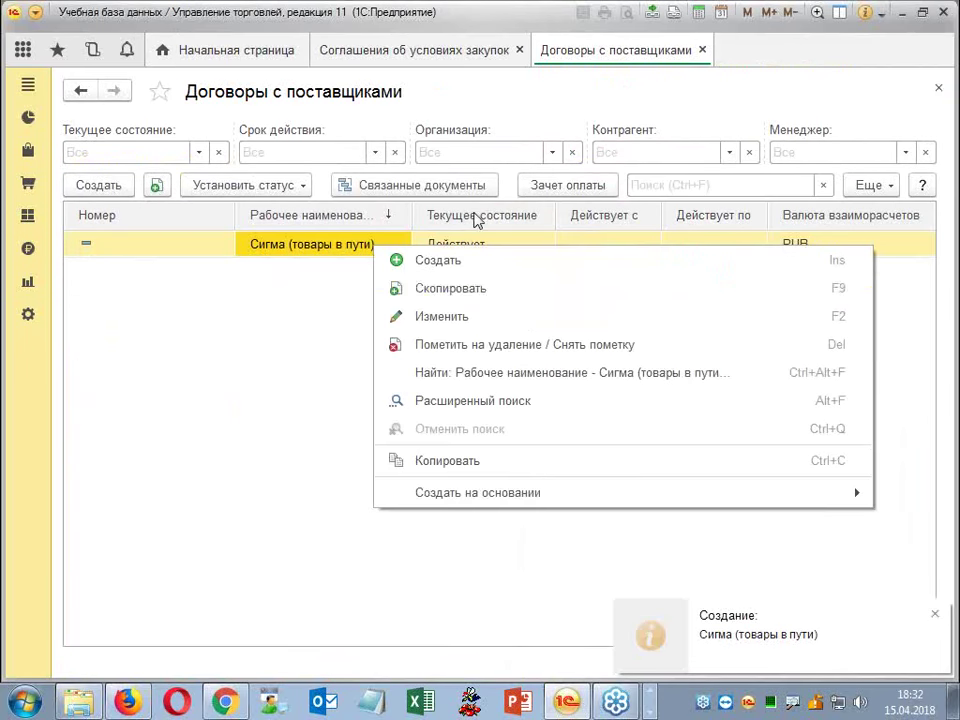
left_click(516, 306)
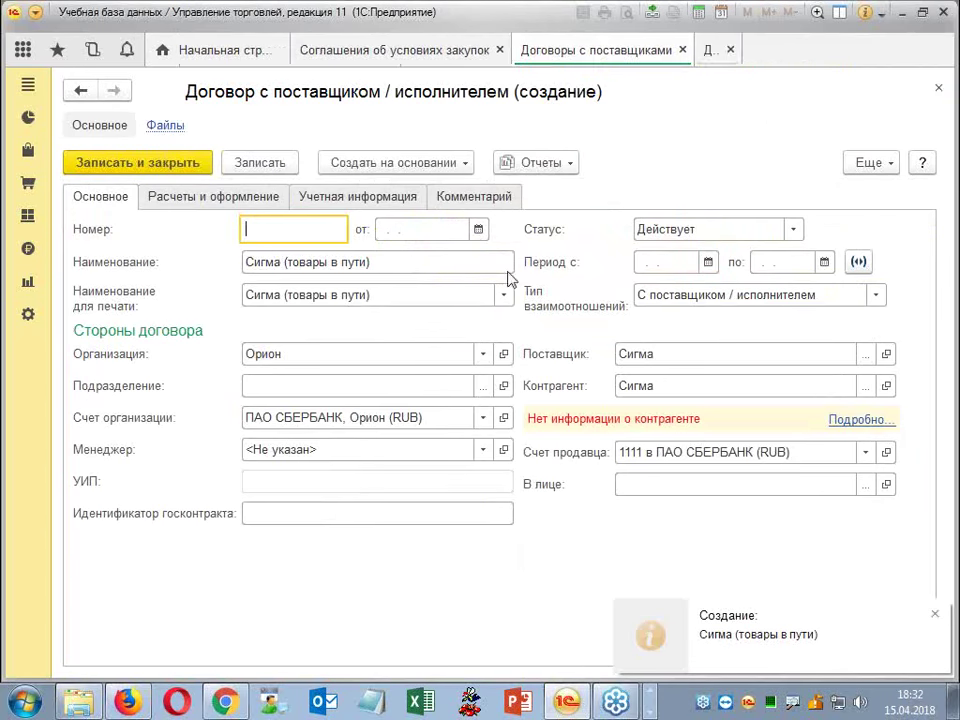
left_click(289, 262)
left_click(288, 262)
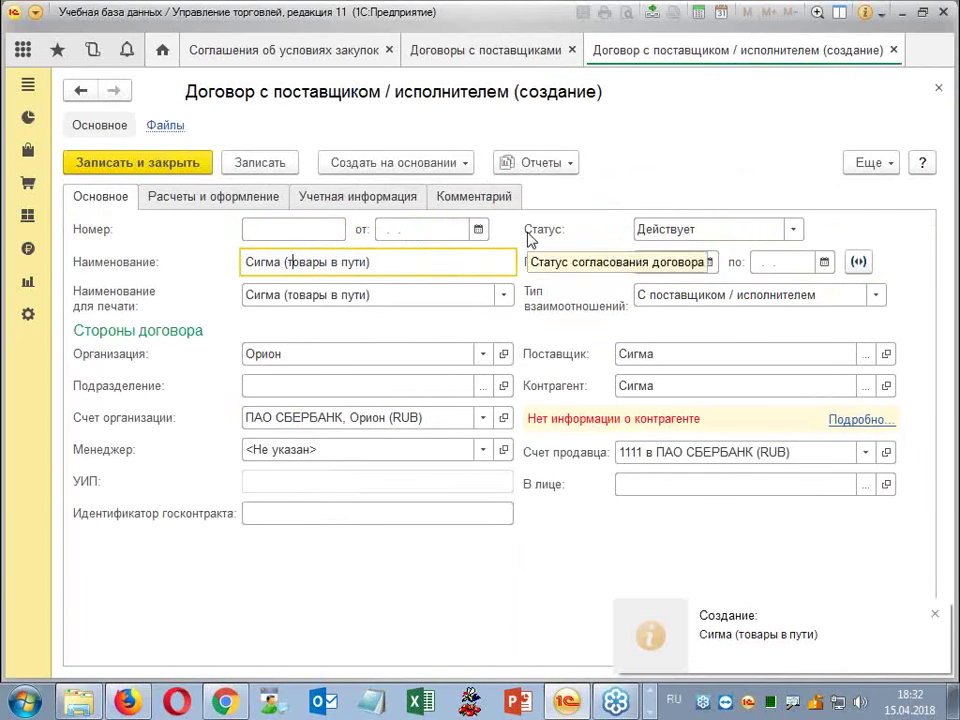
type("неотф")
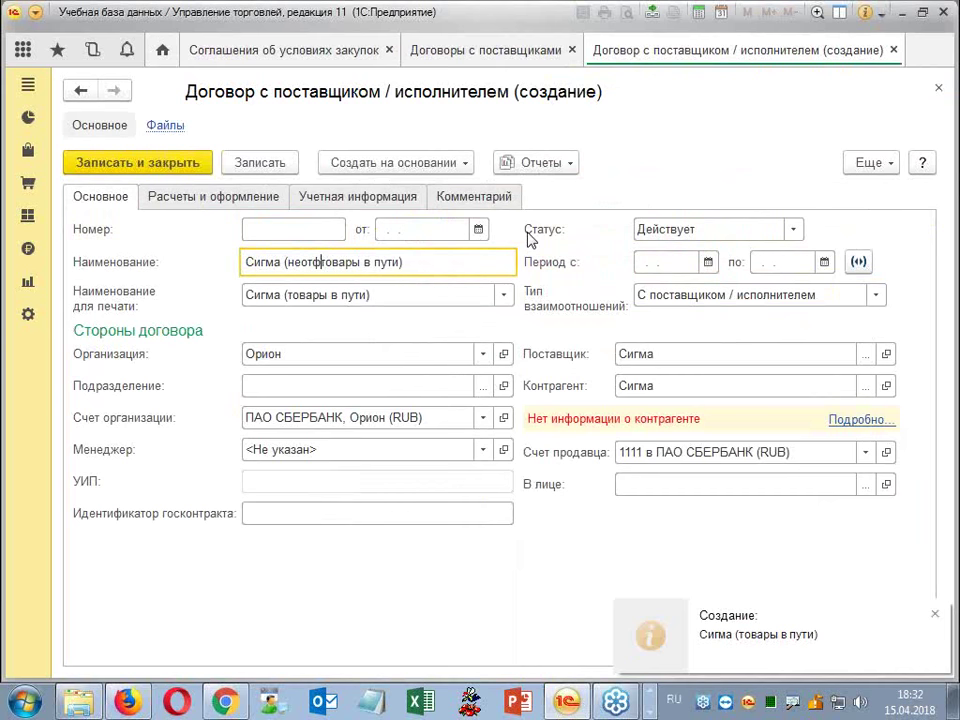
type("акиту")
key("BackSpace")
key("BackSpace")
key("BackSpace")
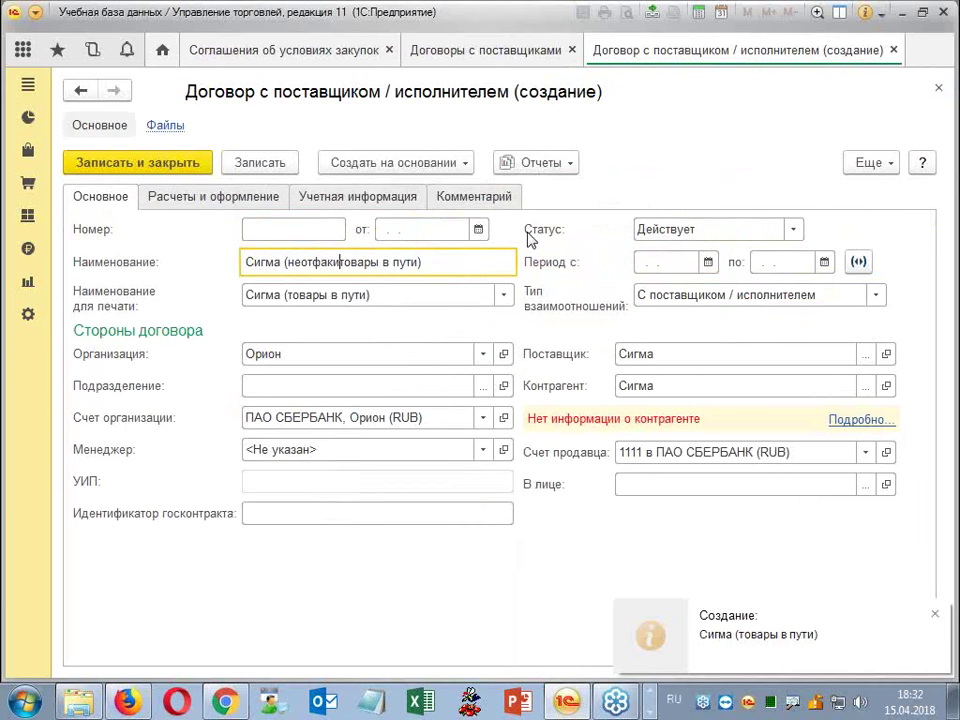
type("туро")
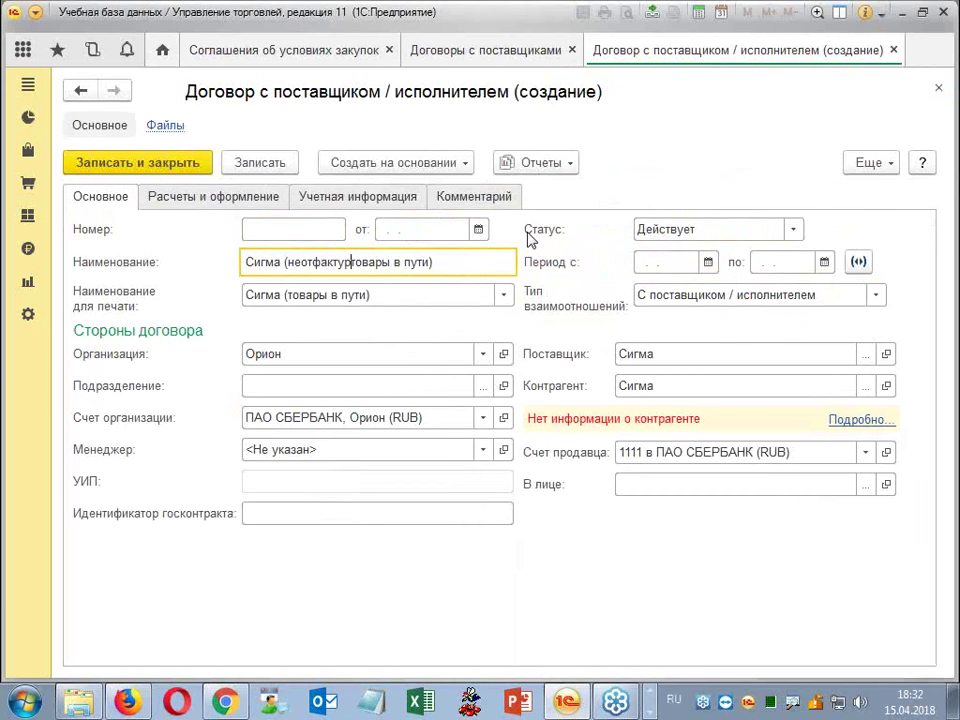
type("ванные")
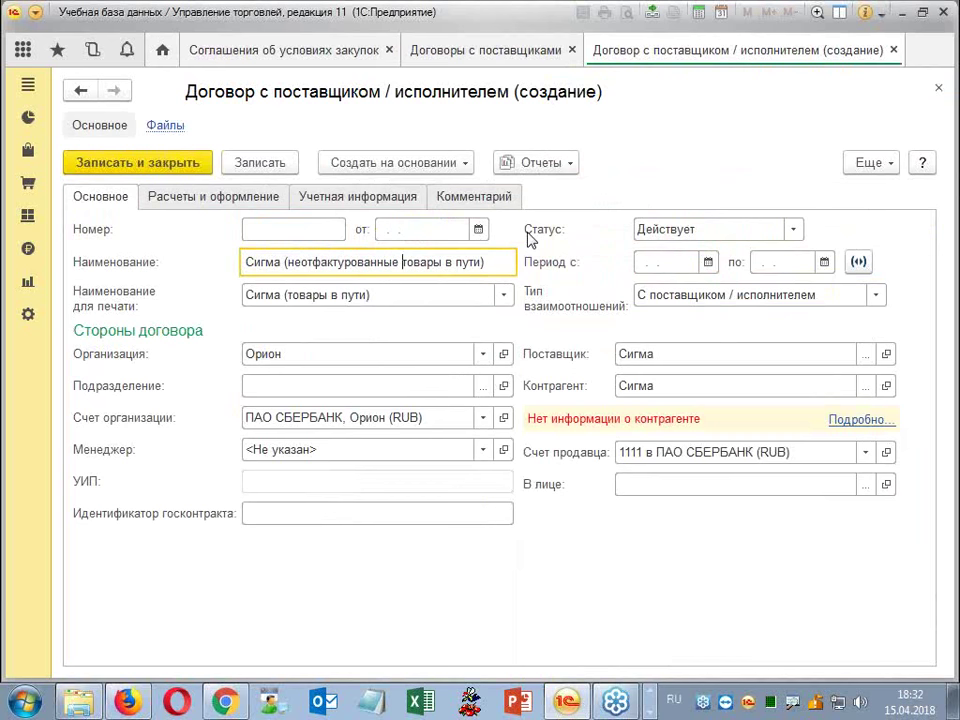
type(" поставки")
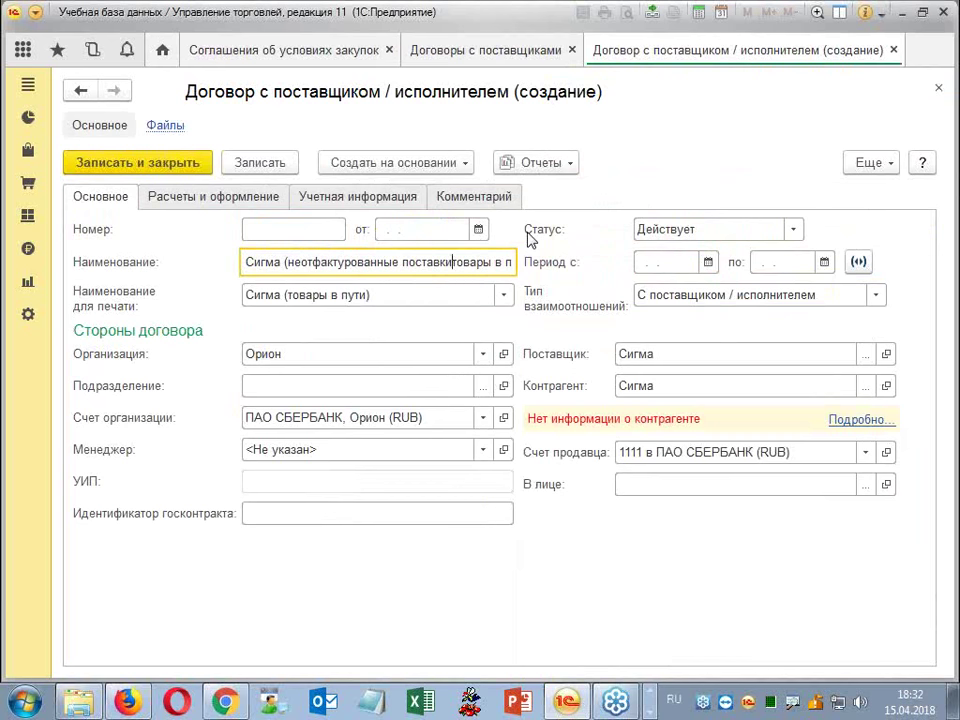
key("Delete")
key("Delete")
key("Delete")
key("Delete")
key("Delete")
key("Delete")
key("Delete")
key("Delete")
key("Delete")
key("Delete")
key("Delete")
key("Delete")
key("Delete")
Set the new contract's purchases to the "Неотфактурованные поставки" scheme, and save and close it.
left_click(279, 203)
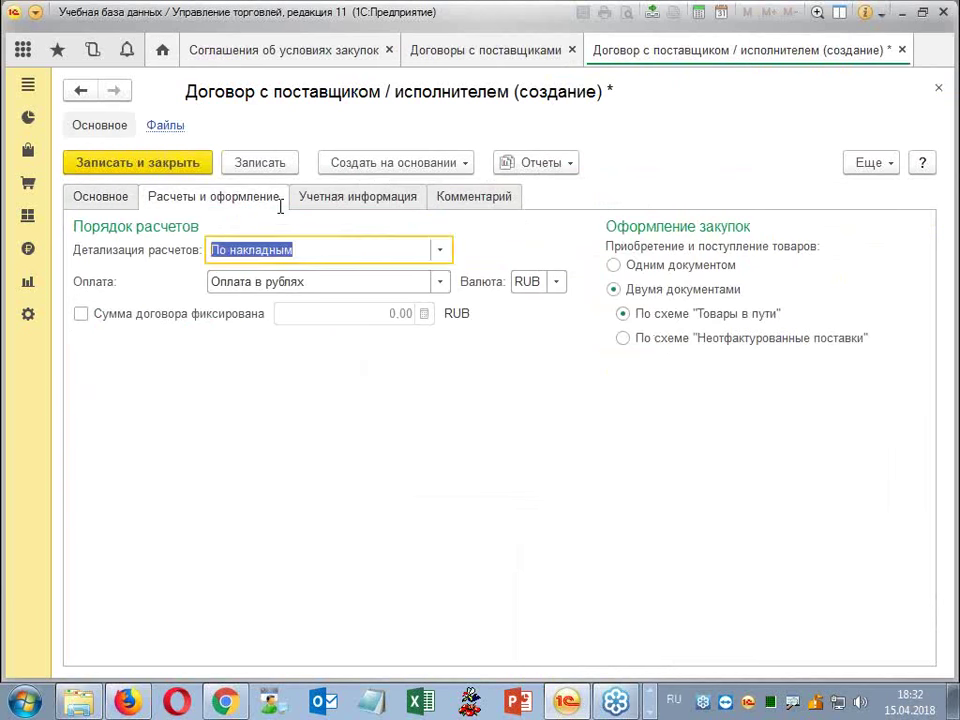
left_click(657, 343)
left_click(133, 163)
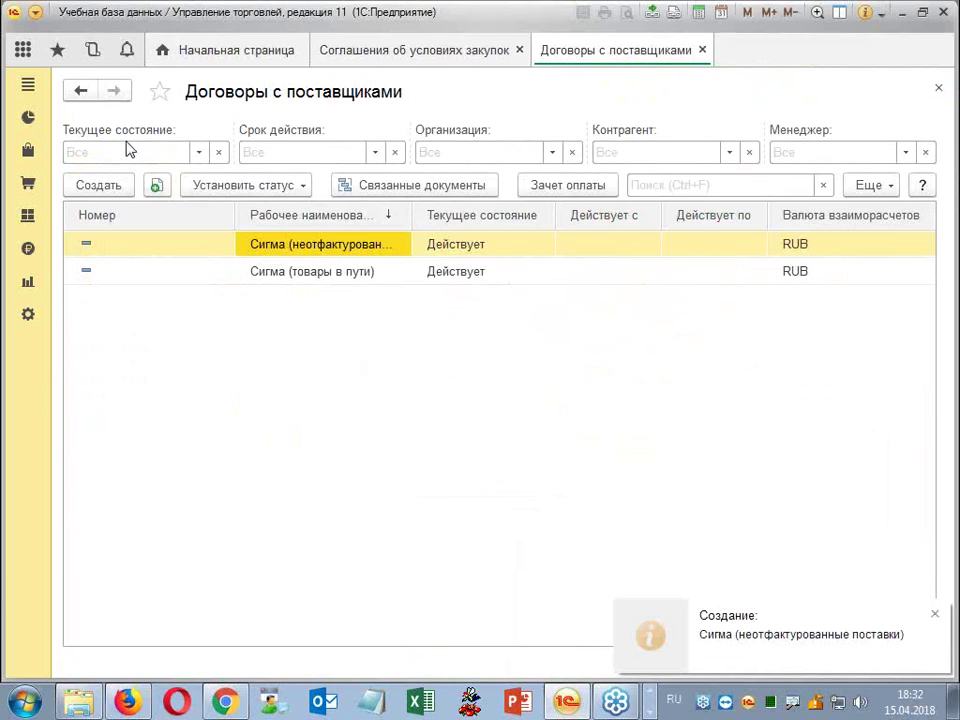
Open the journal of all purchase documents (Документы закупки) and check which document types can be created in it.
left_click(33, 221)
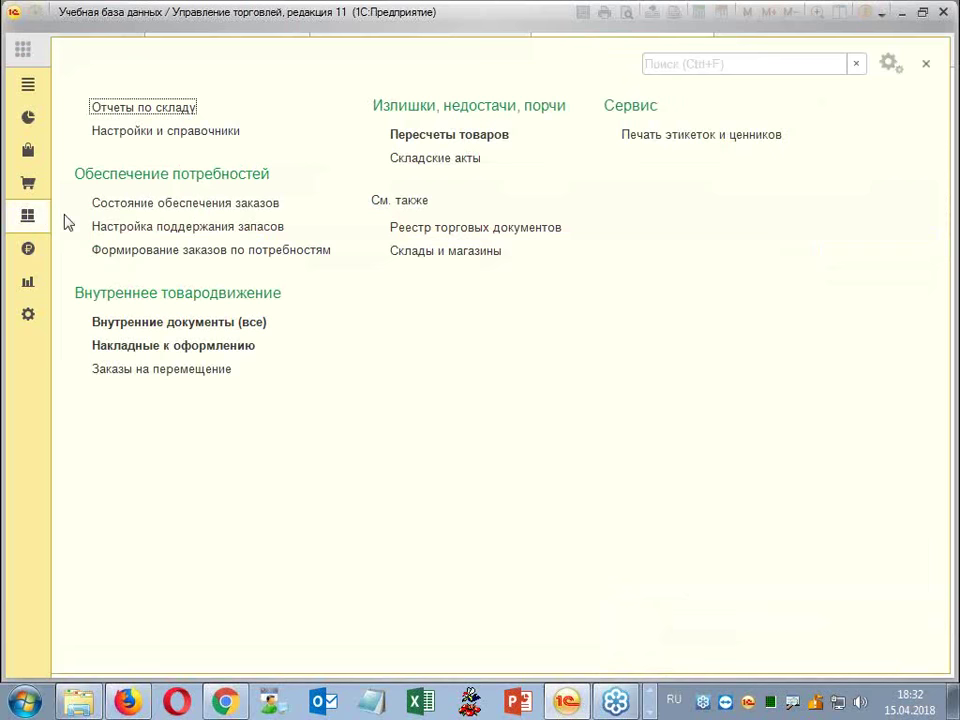
left_click(28, 183)
left_click(176, 370)
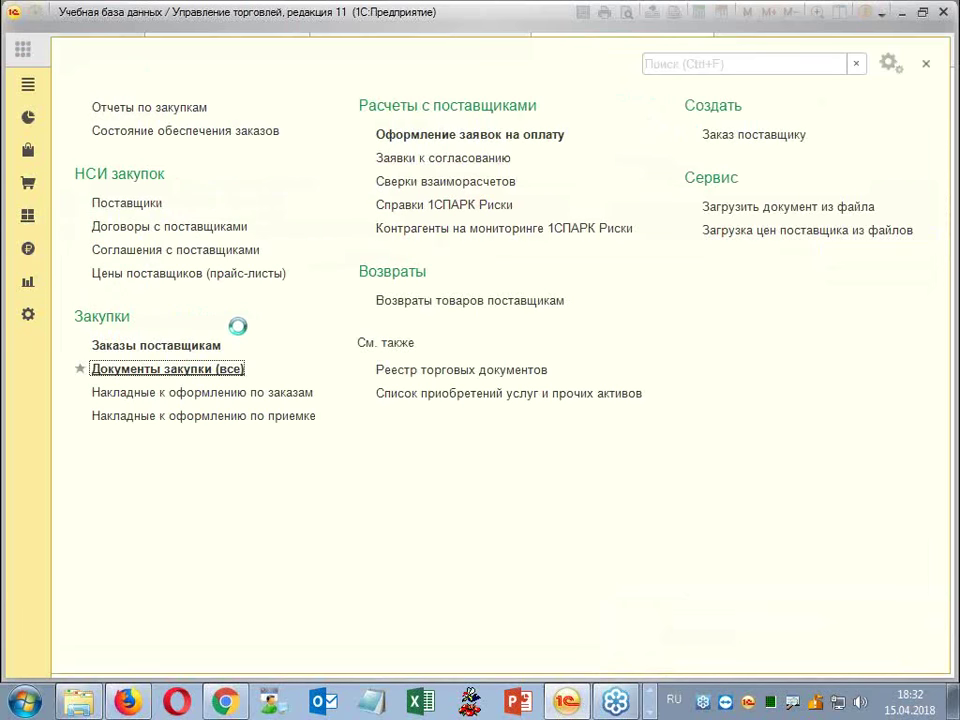
left_click(141, 199)
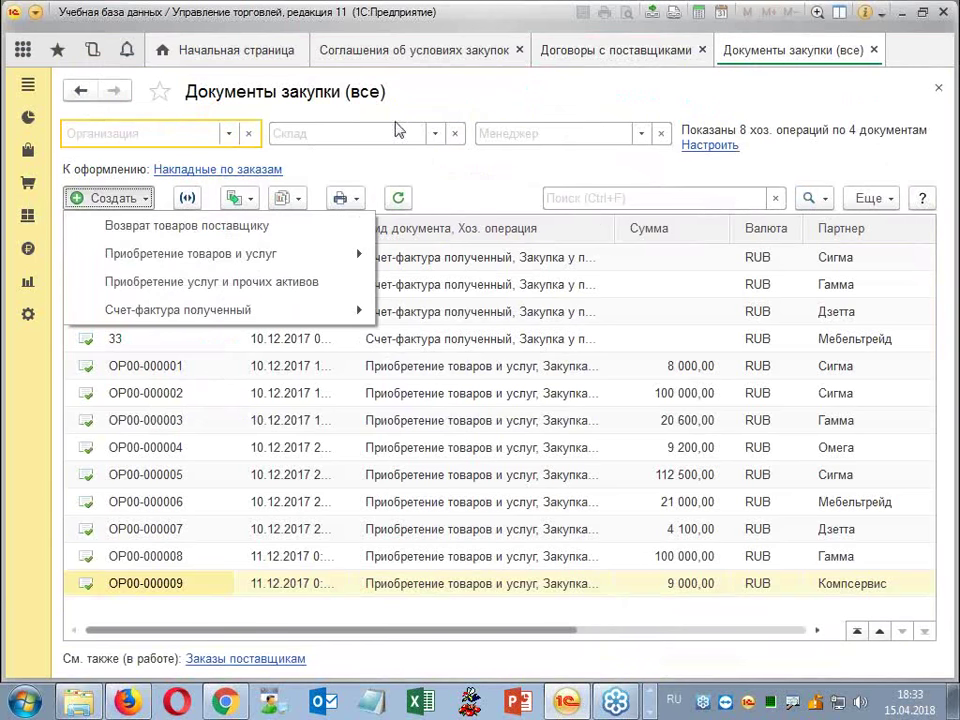
left_click(503, 182)
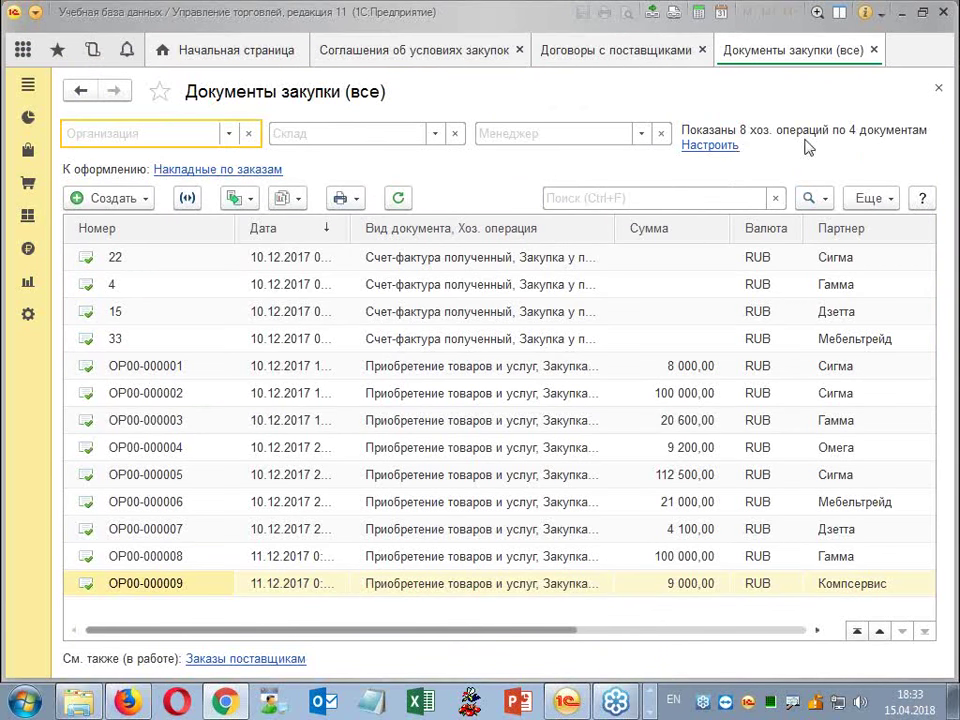
Add Поступление товаров, with its uninvoiced-delivery and goods-in-transit operations, to the document types shown in the purchase journal.
left_click(712, 146)
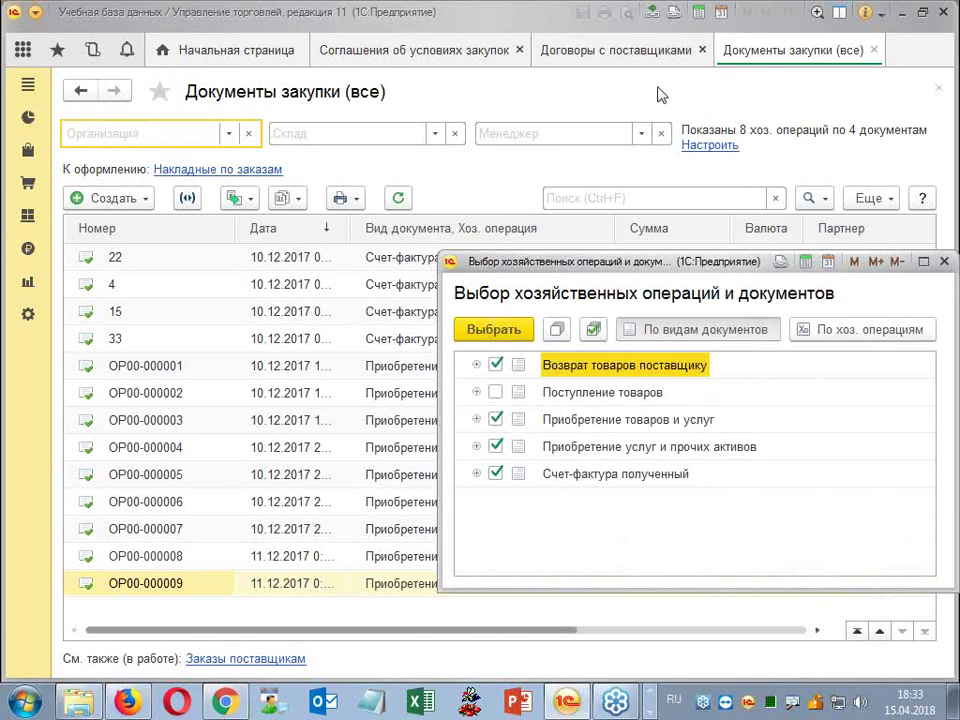
left_click(478, 392)
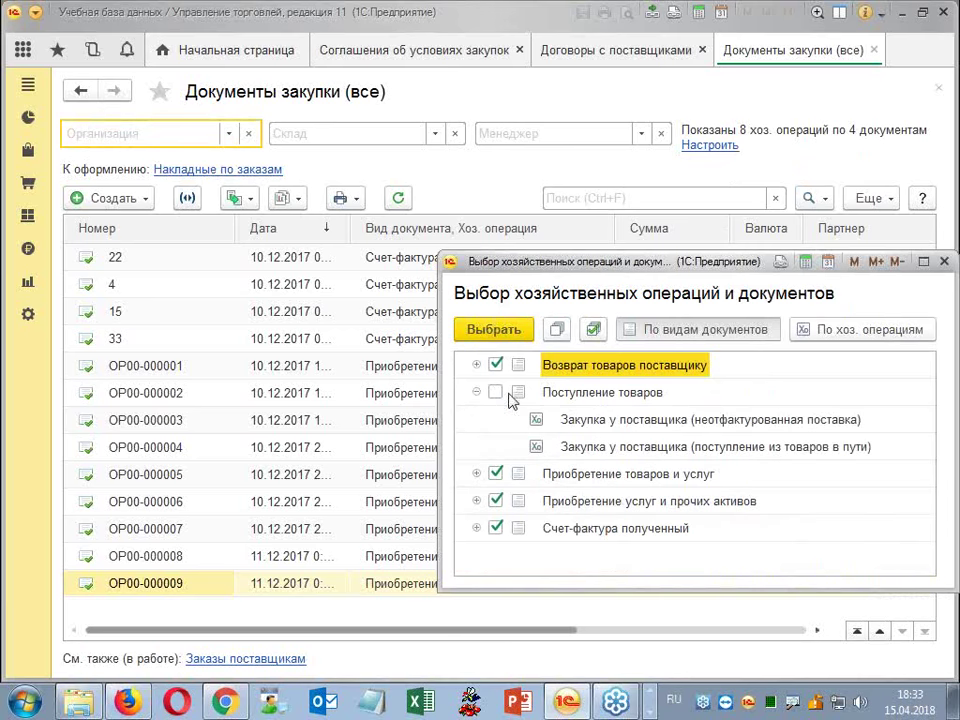
left_click(496, 394)
left_click(515, 446)
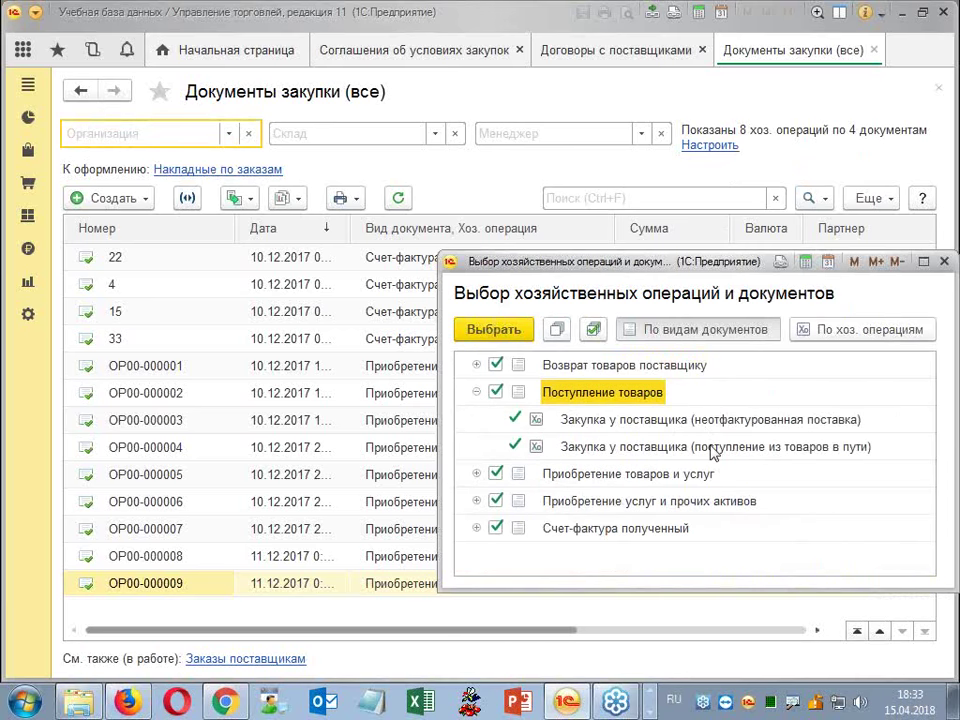
left_click(493, 329)
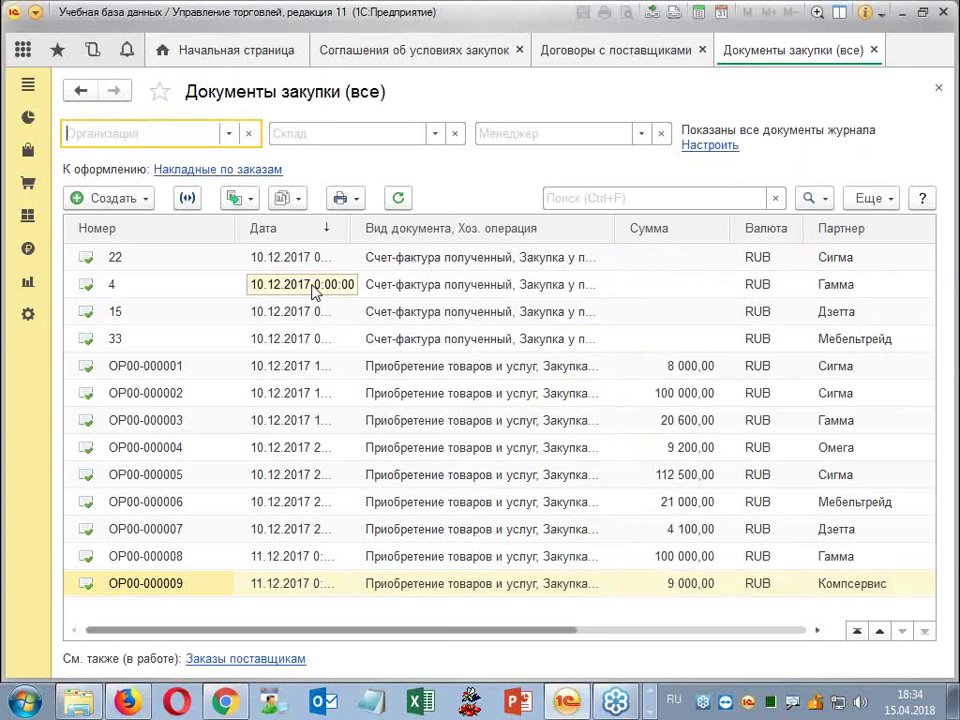
Create a Приобретение товаров и услуг document, postpone the counterparty check, and set the supplier to Сигма.
left_click(143, 197)
mouse_move(240, 284)
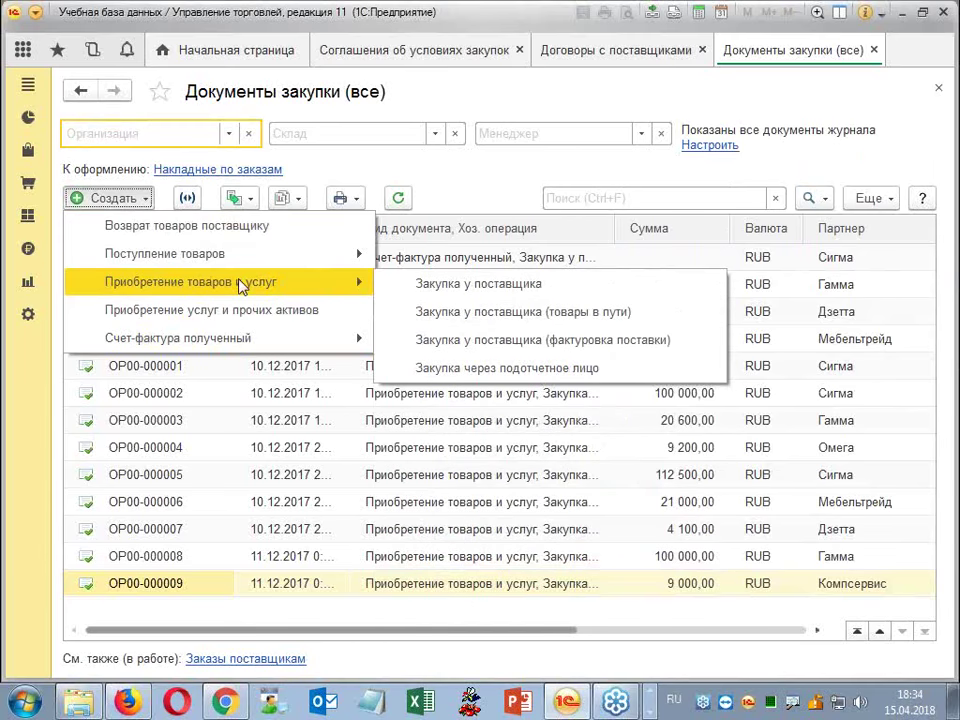
left_click(517, 328)
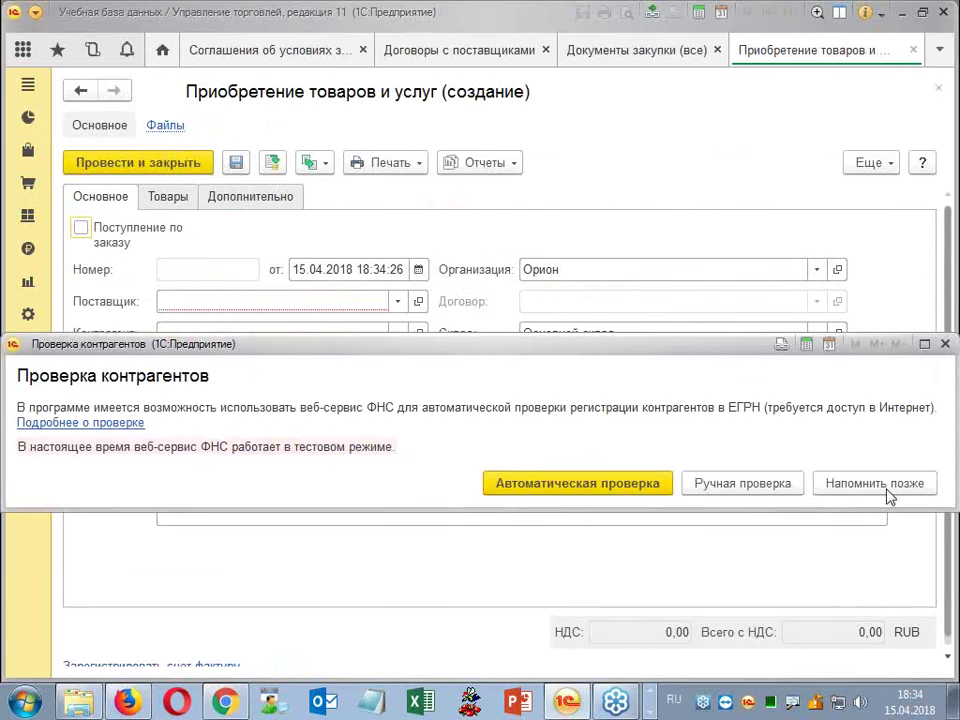
left_click(827, 484)
left_click(397, 301)
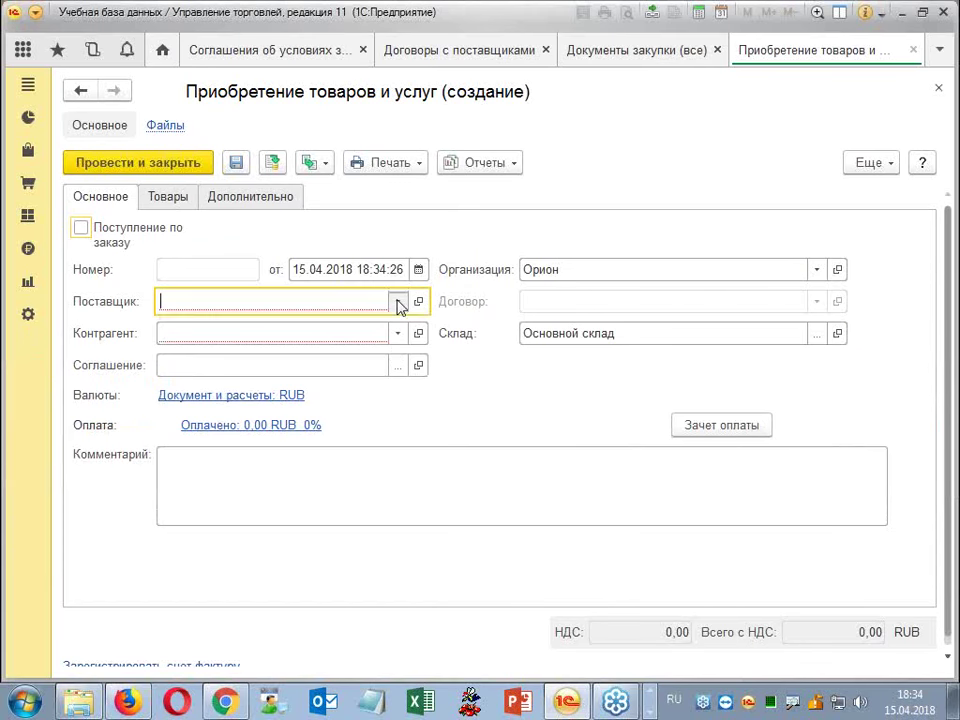
left_click(376, 332)
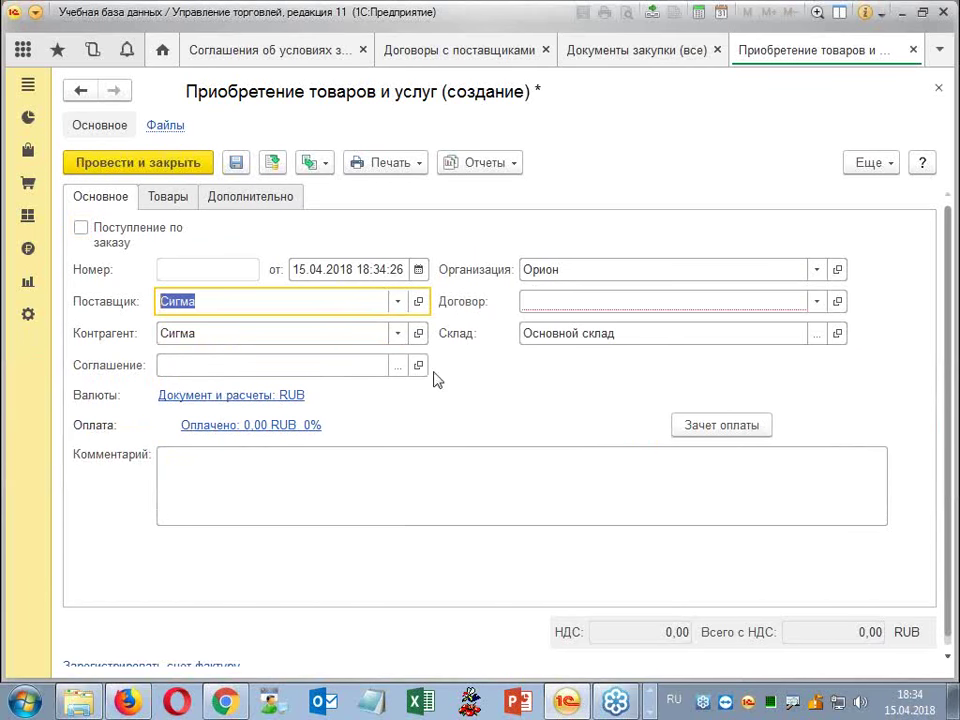
Set the purchase's agreement to "Соглашение с Сигма (по договорам)" and its contract to "Сигма (неотфактурованные поставки)".
left_click(401, 367)
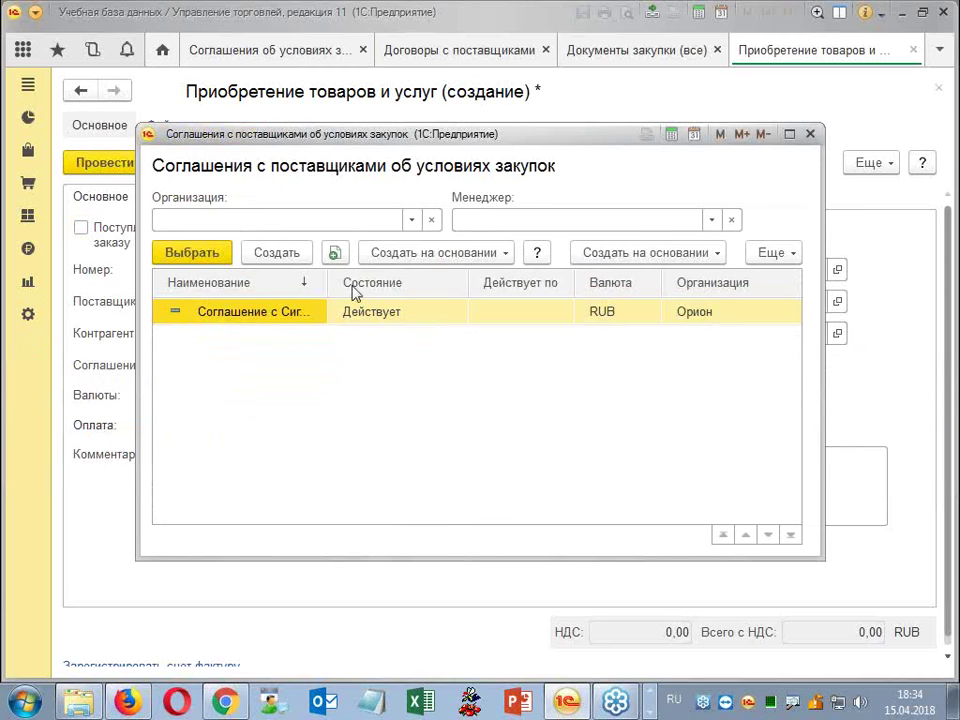
left_click_drag(329, 283, 431, 283)
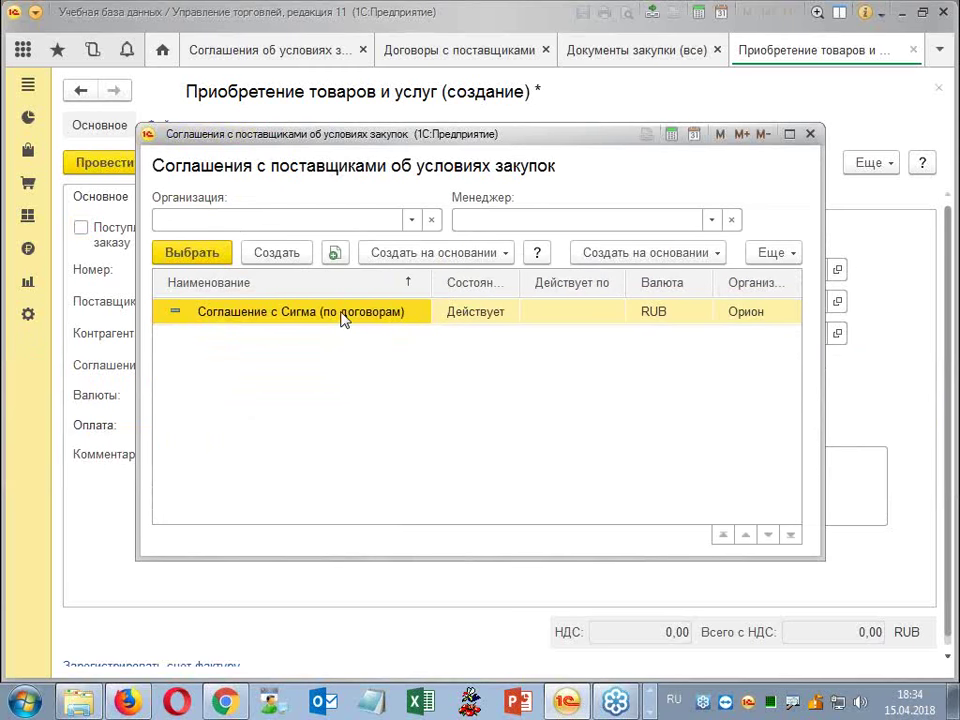
double_click(343, 316)
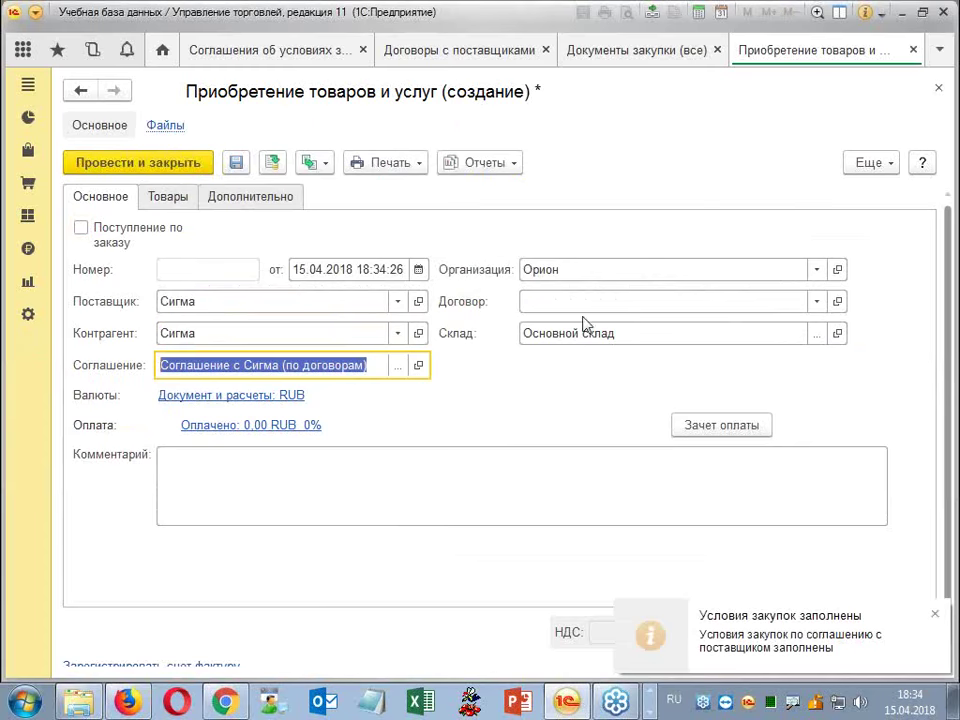
left_click(619, 301)
left_click(631, 356)
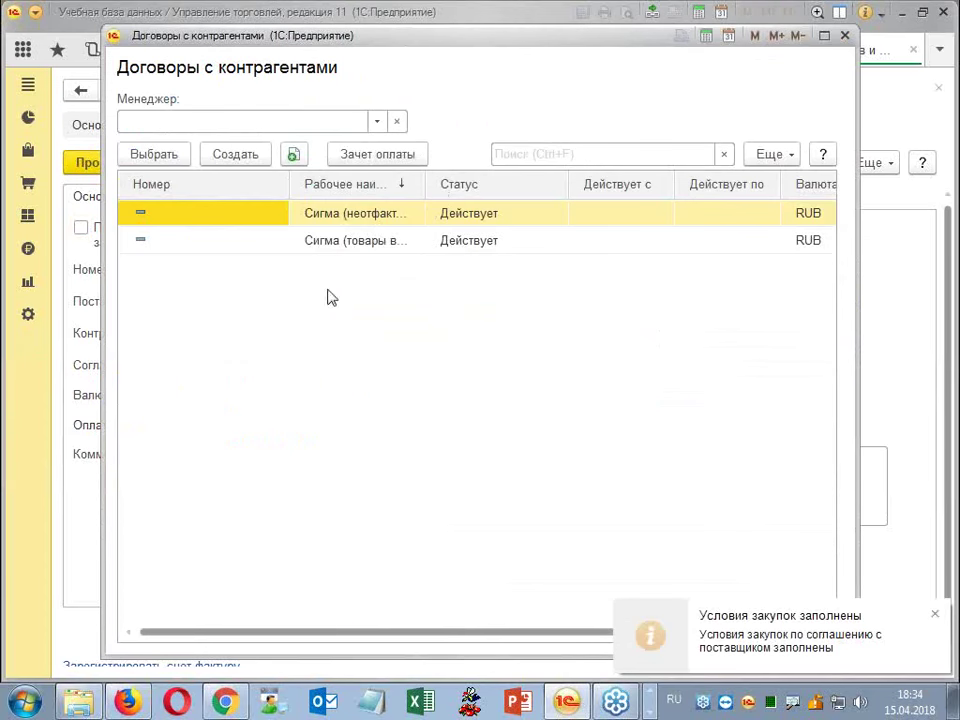
double_click(414, 213)
key("Tab")
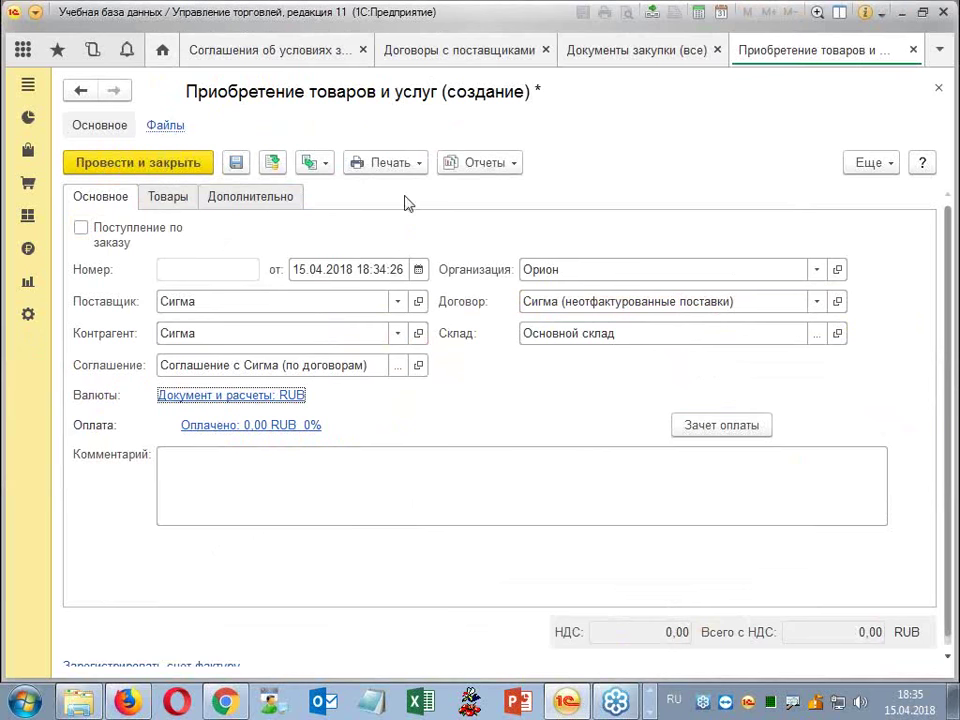
Add a line to the purchase's goods and create the item "Товар 2" for it by copying "Товар 1".
left_click(172, 205)
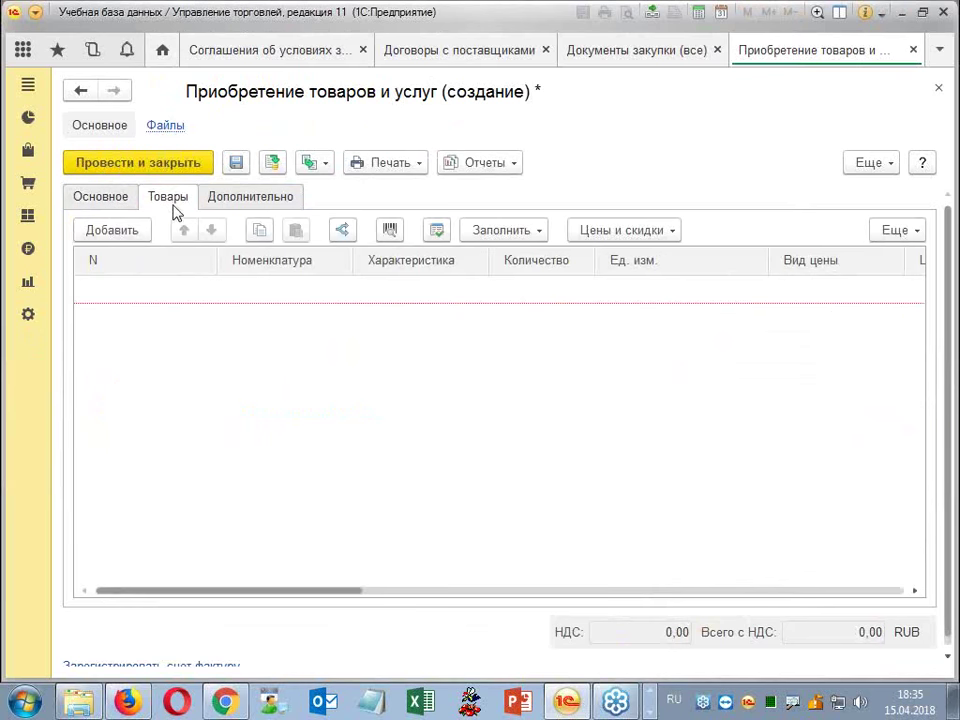
left_click(111, 229)
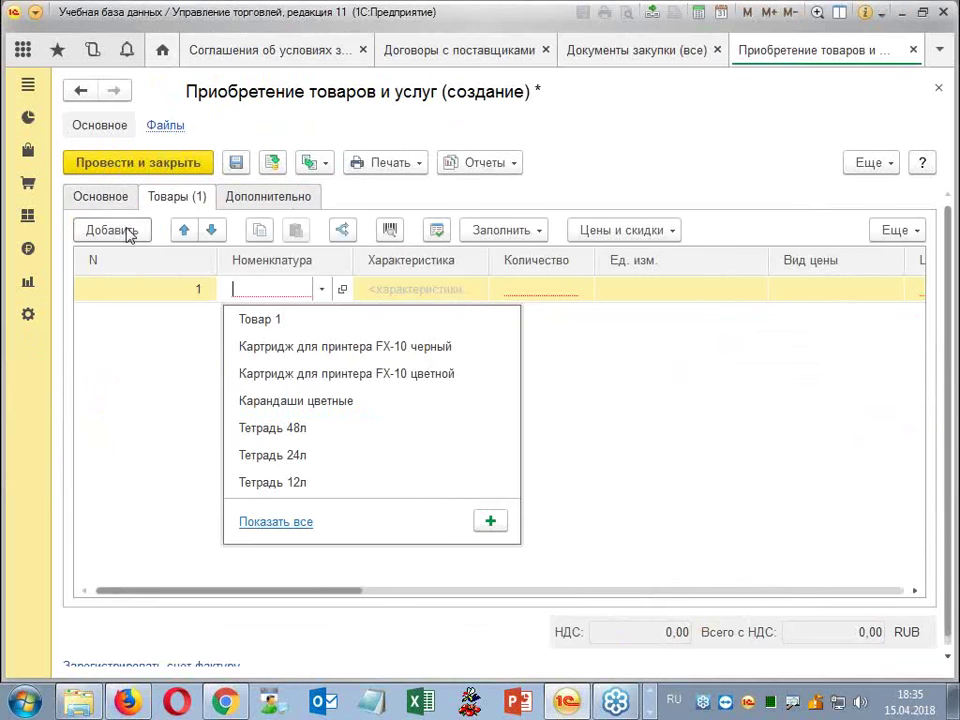
left_click(300, 521)
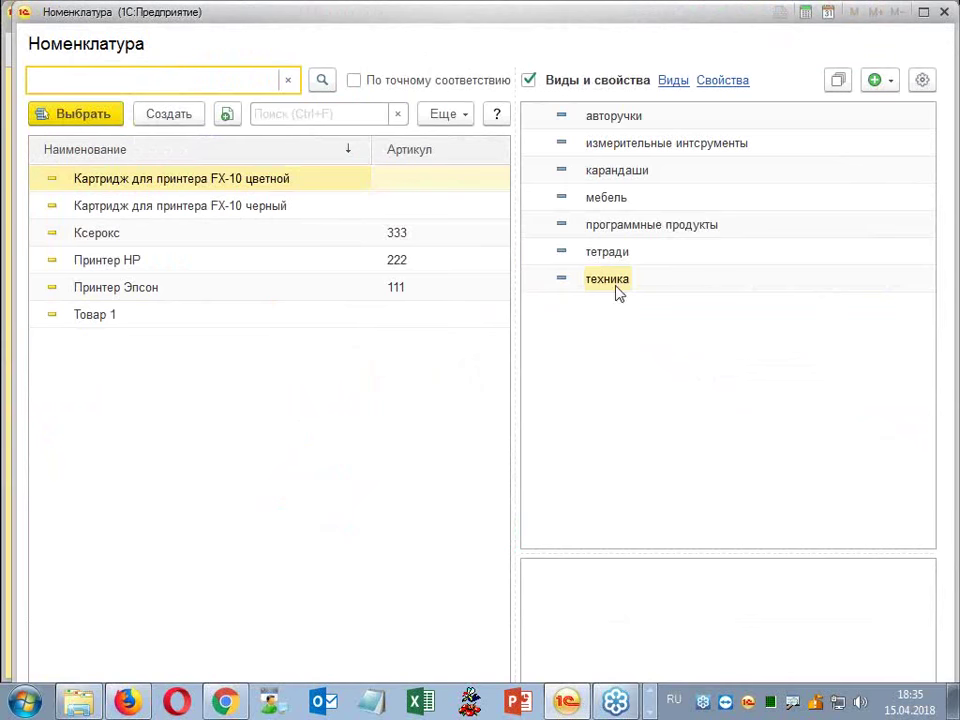
right_click(195, 324)
left_click(321, 366)
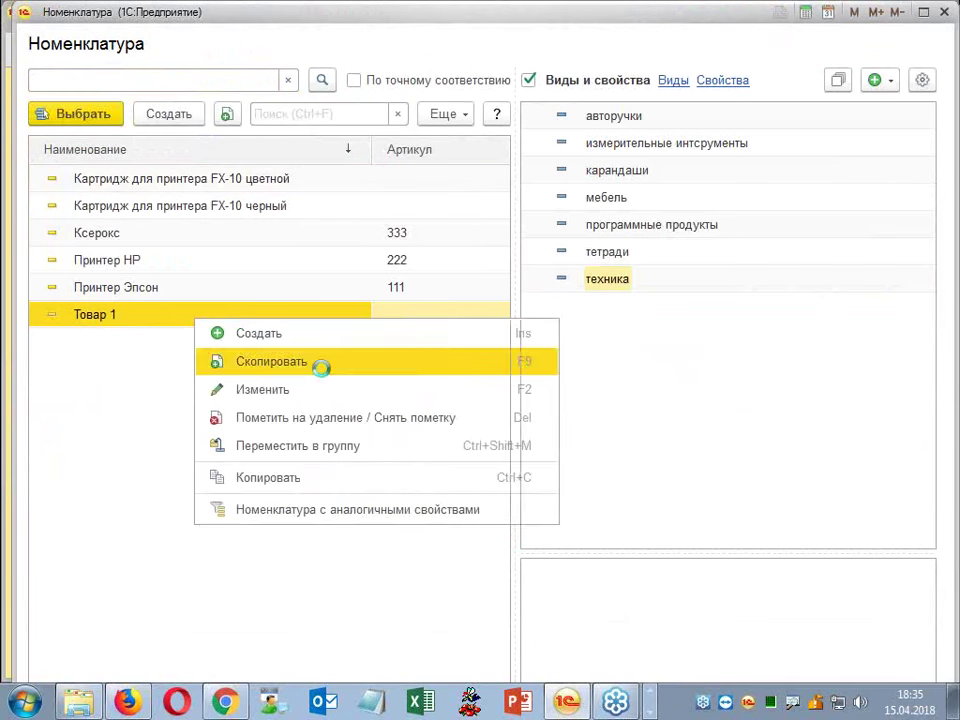
left_click(311, 237)
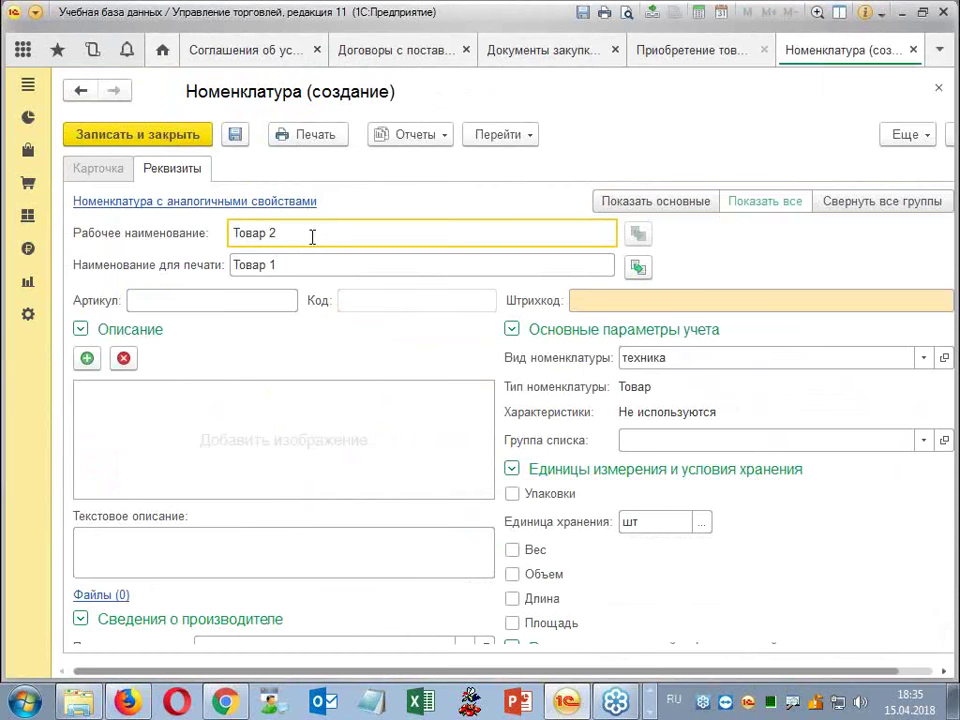
left_click(637, 267)
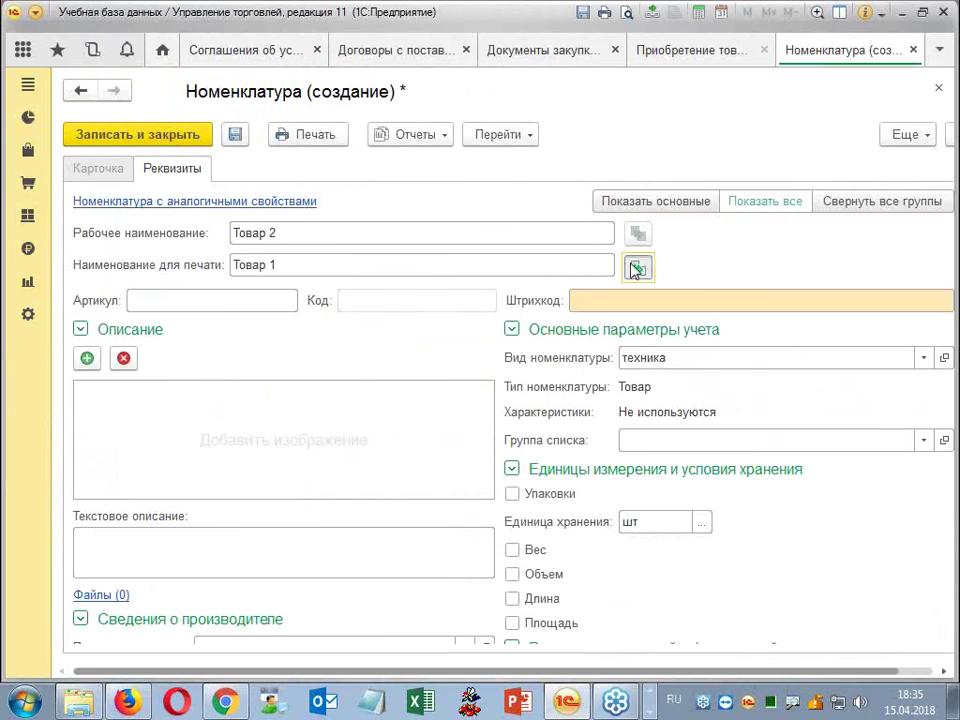
left_click(160, 134)
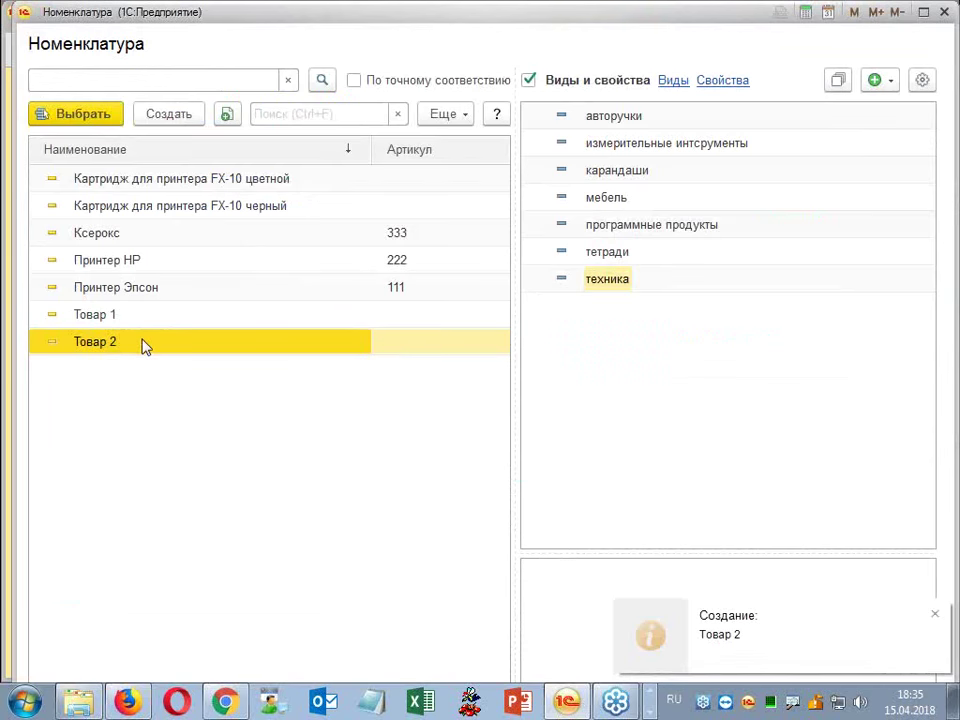
Choose "Товар 2" for the purchase's goods line, dismiss the configuration legitimacy check, and set the quantity to 10.
double_click(144, 342)
left_click(545, 288)
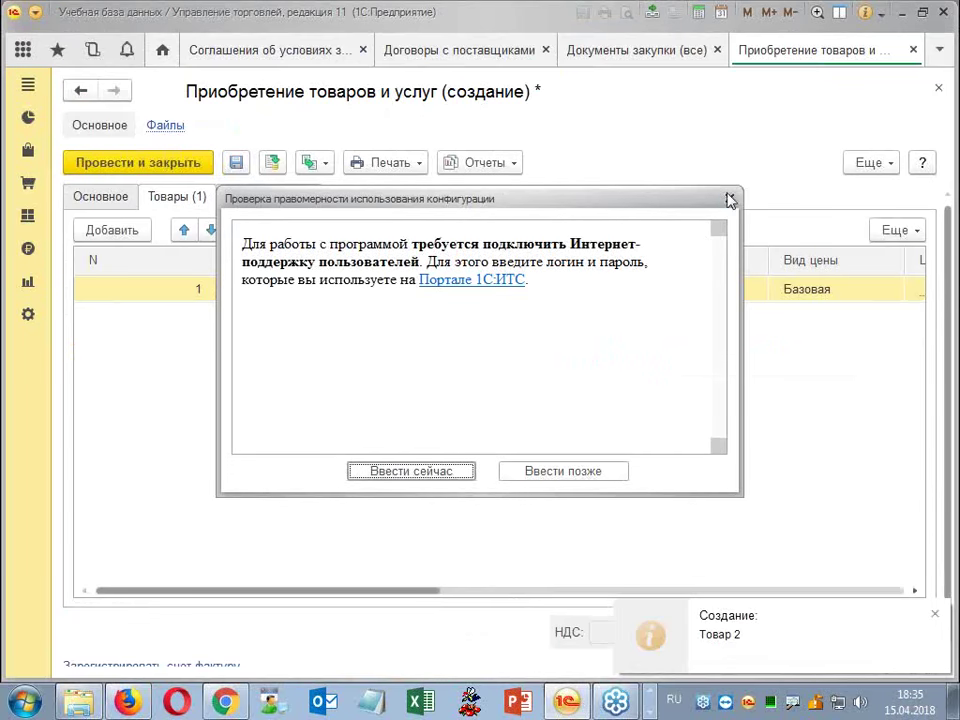
left_click(724, 203)
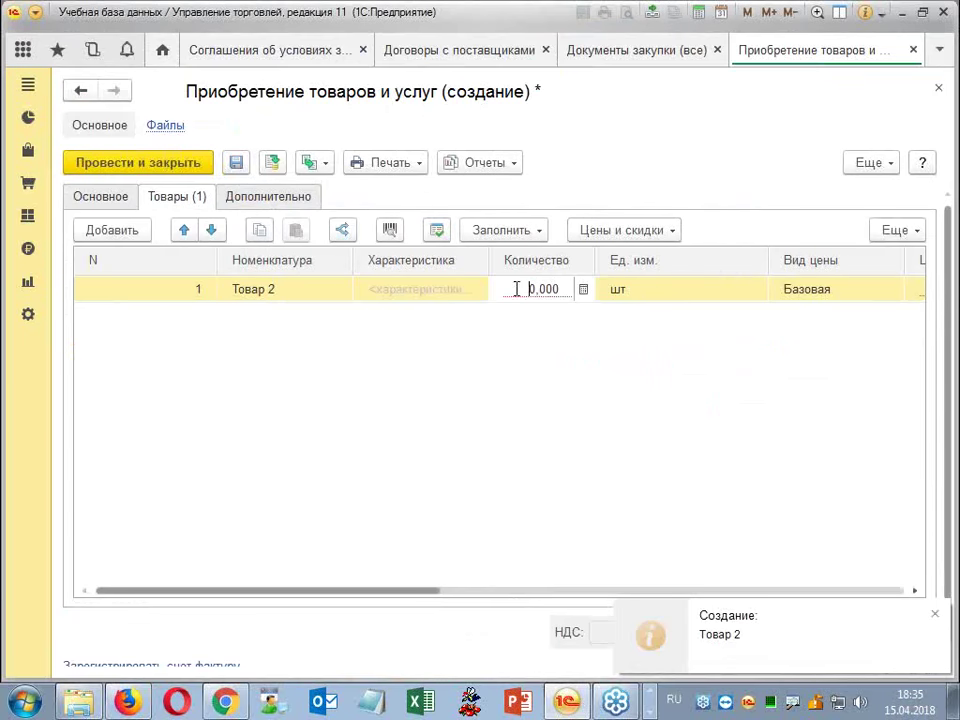
left_click_drag(514, 287, 583, 284)
type("10")
left_click(705, 414)
Set the price of "Товар 2" in the purchase's goods to 555.
left_click_drag(422, 588, 566, 572)
left_click(619, 291)
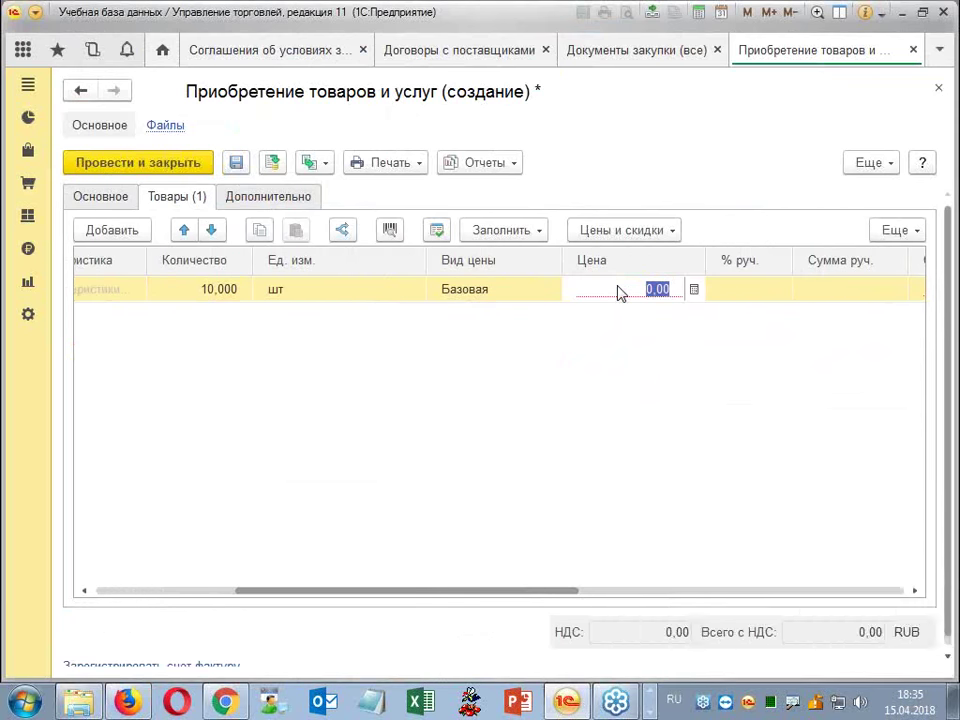
type("555")
left_click(688, 377)
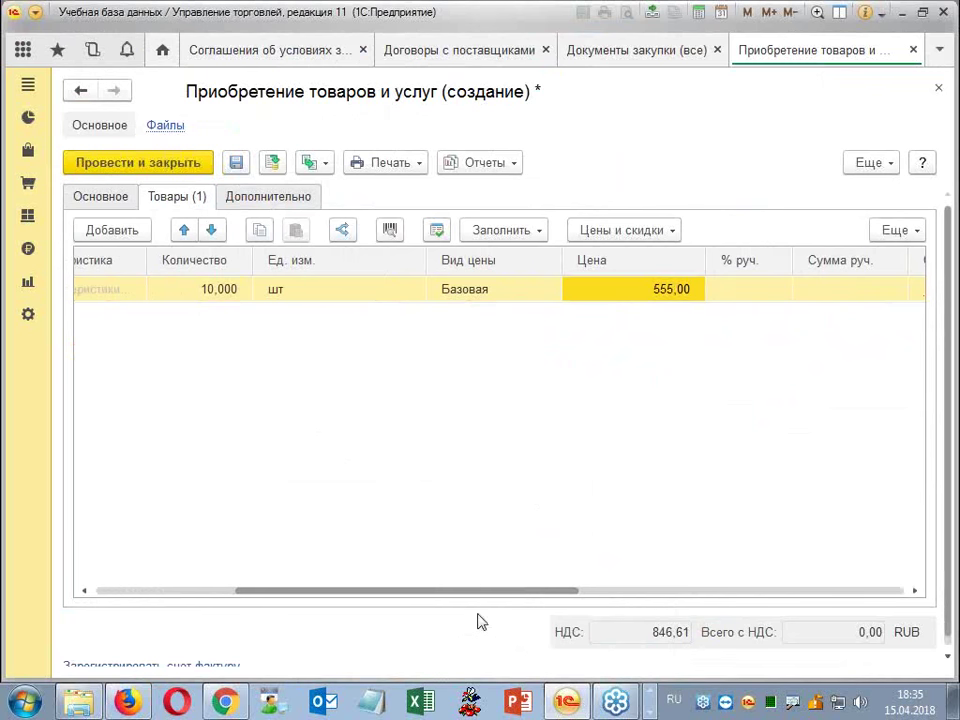
Return to the purchase's main details and try to post and close the document.
left_click_drag(476, 594, 249, 596)
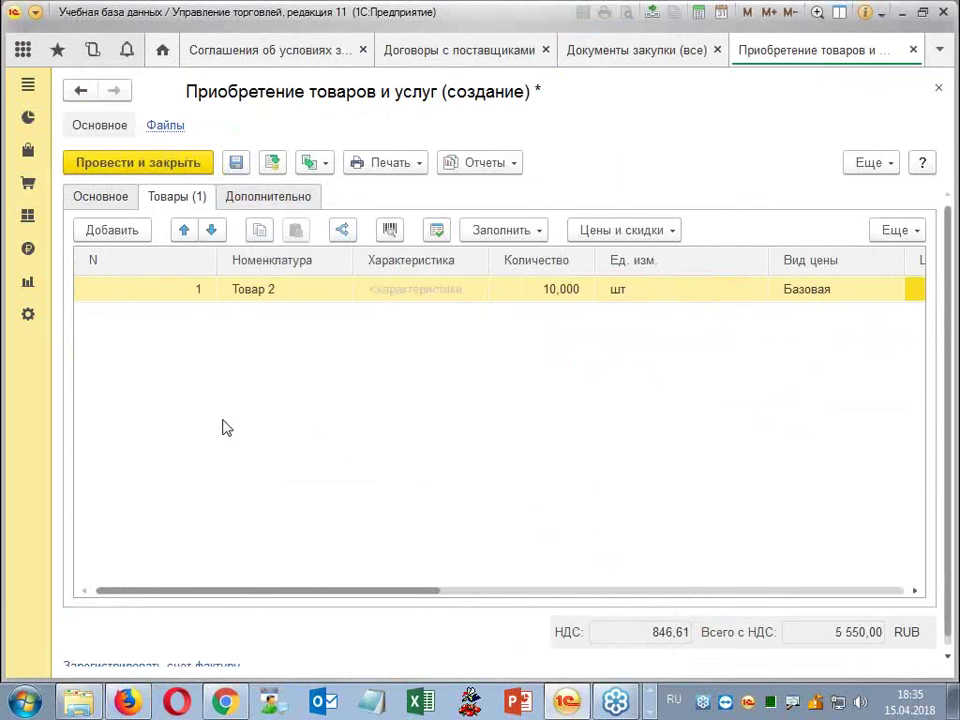
left_click(112, 198)
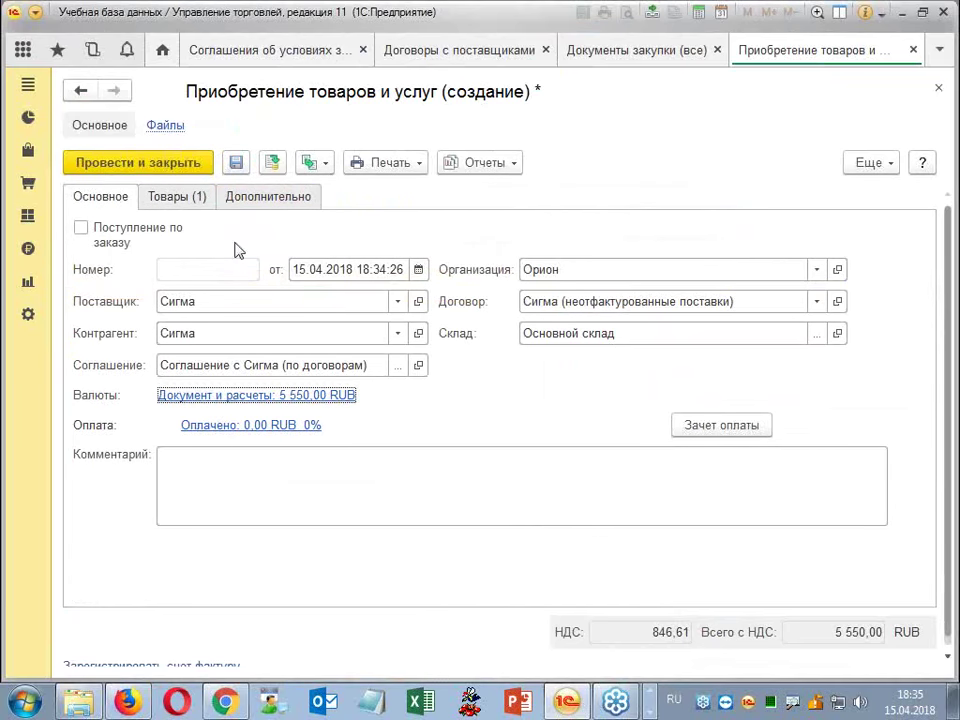
left_click(150, 172)
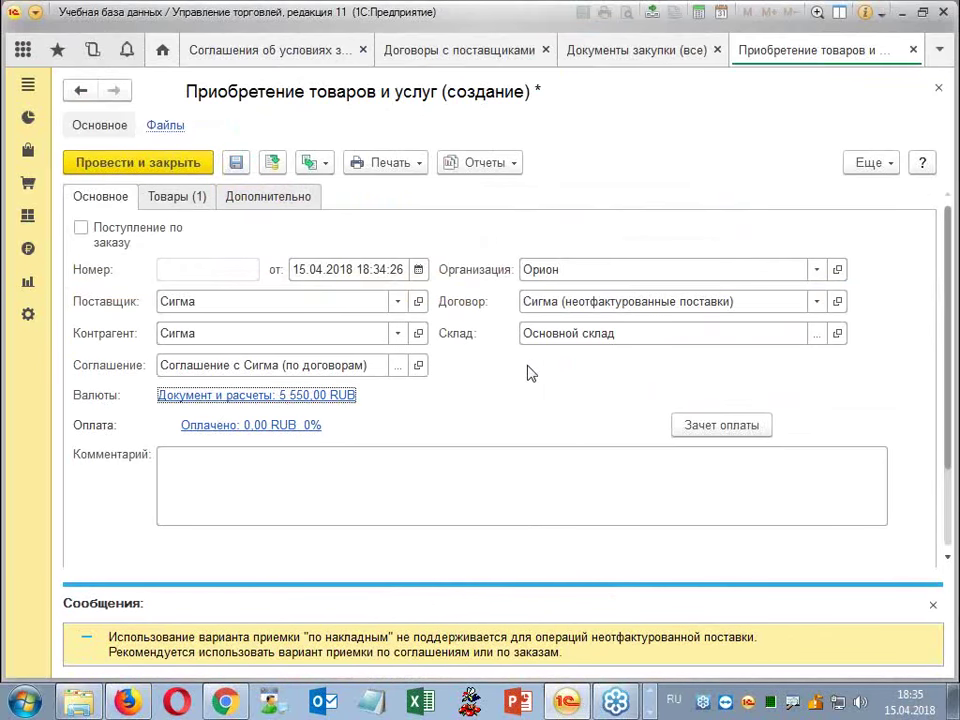
Unlock the contract "Сигма (неотфактурованные поставки)" for editing, set its settlement detail to "По договорам", and save it.
left_click(837, 301)
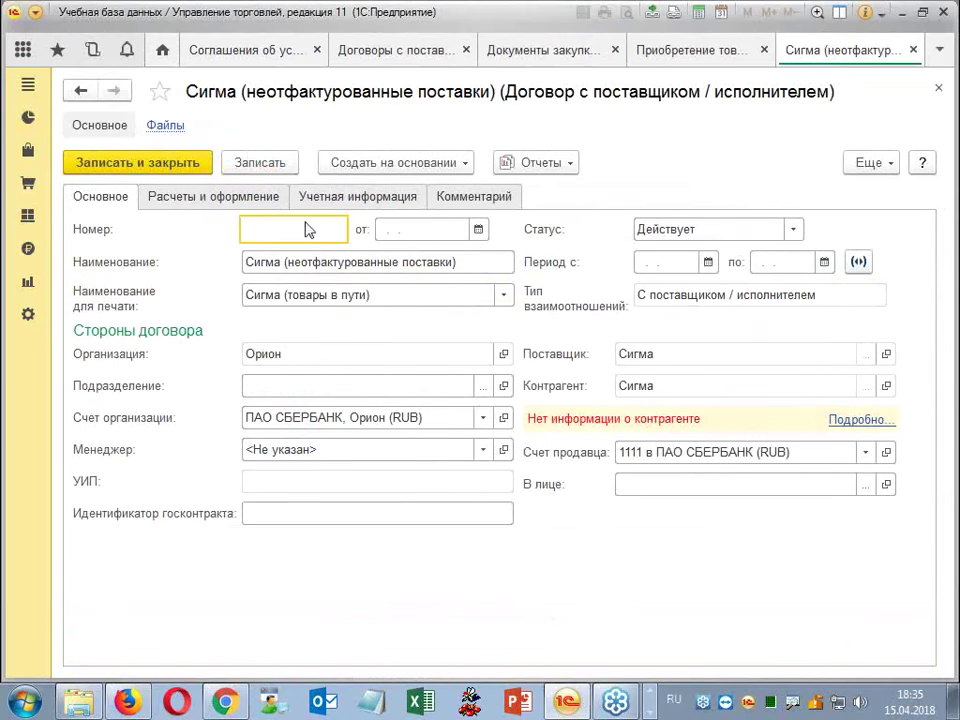
left_click(201, 197)
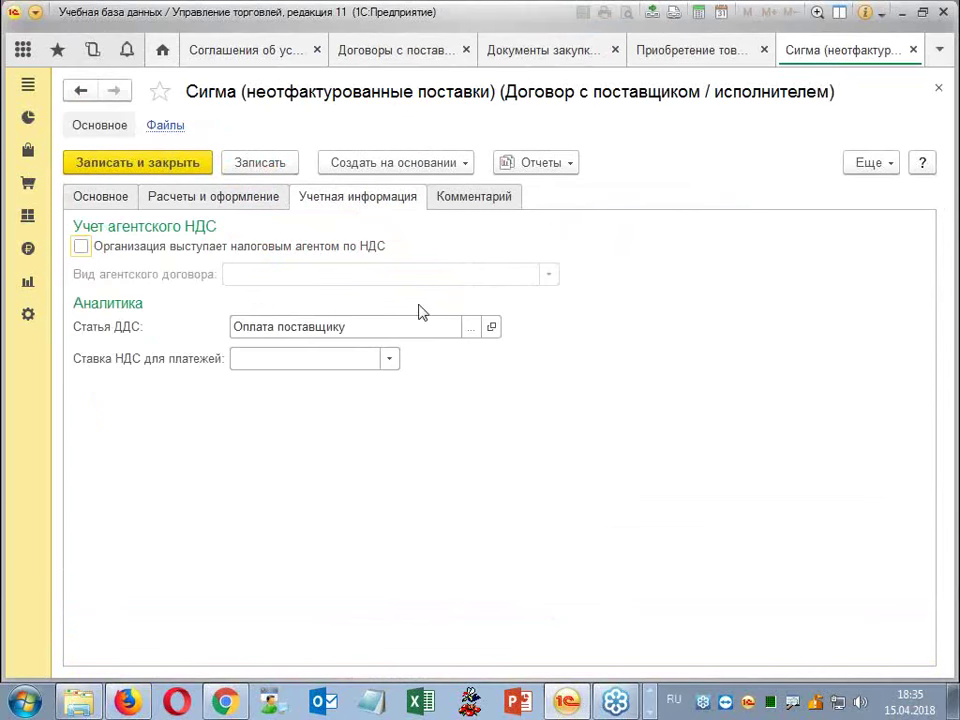
left_click(244, 195)
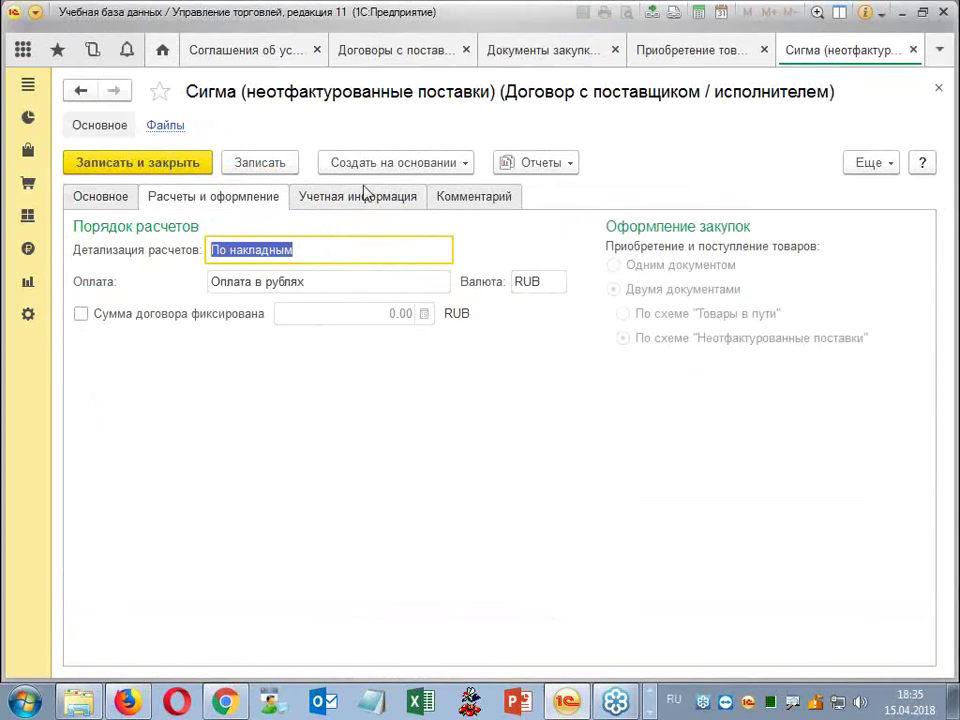
left_click(885, 167)
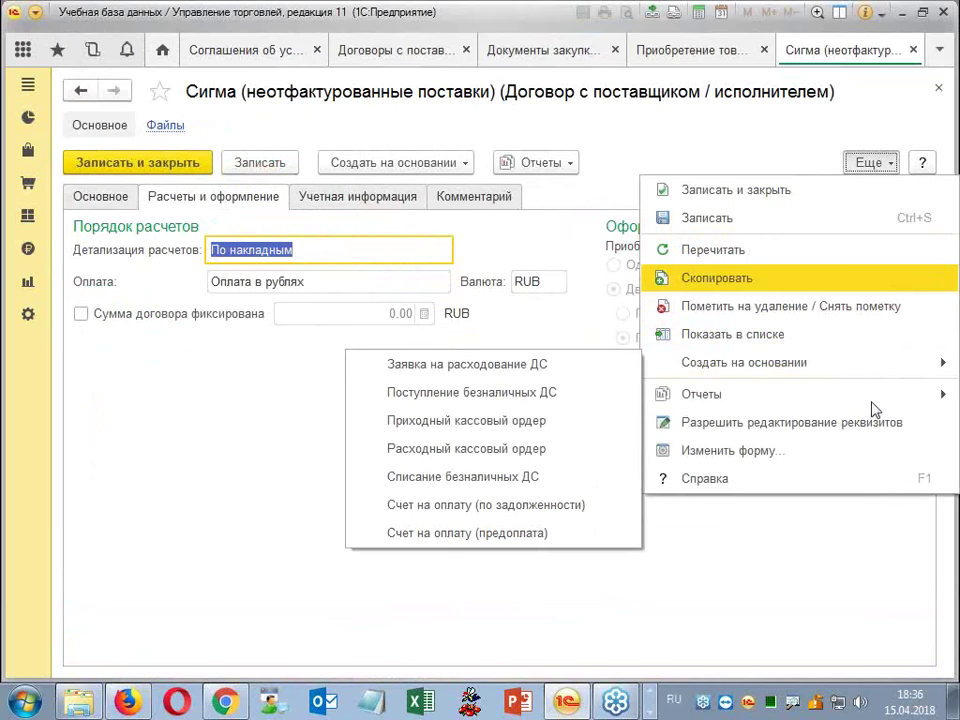
left_click(806, 421)
left_click(355, 300)
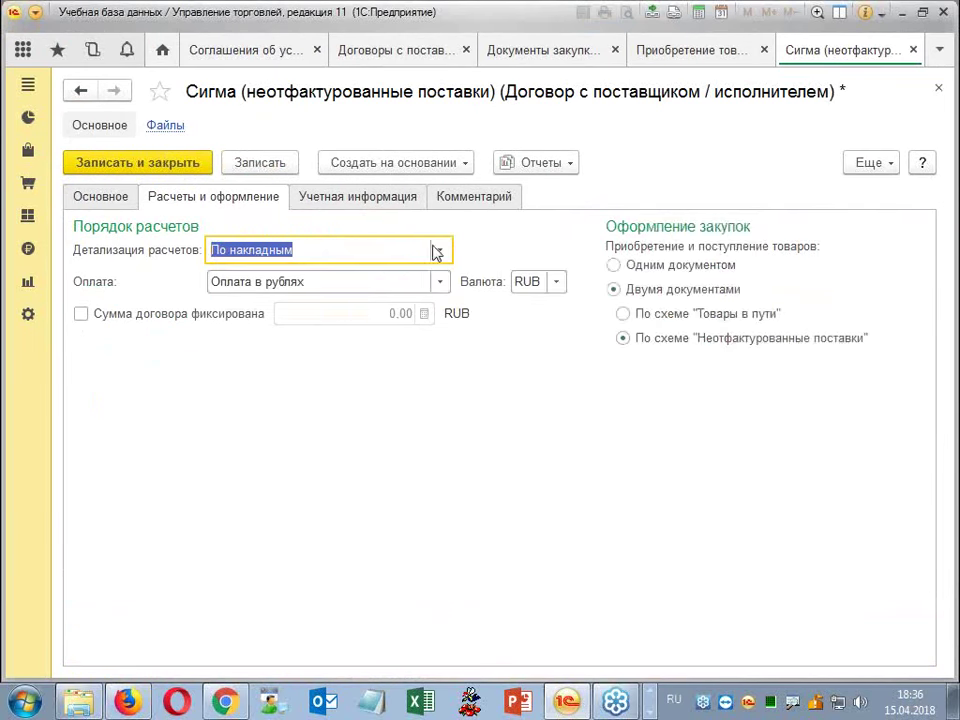
left_click(441, 249)
left_click(396, 296)
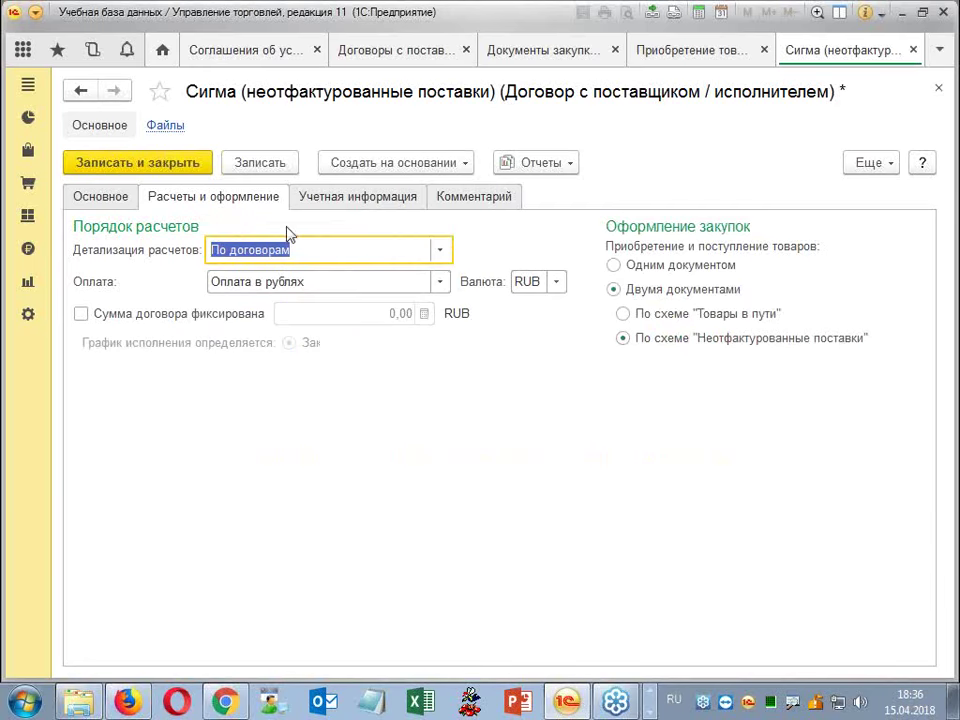
left_click(162, 169)
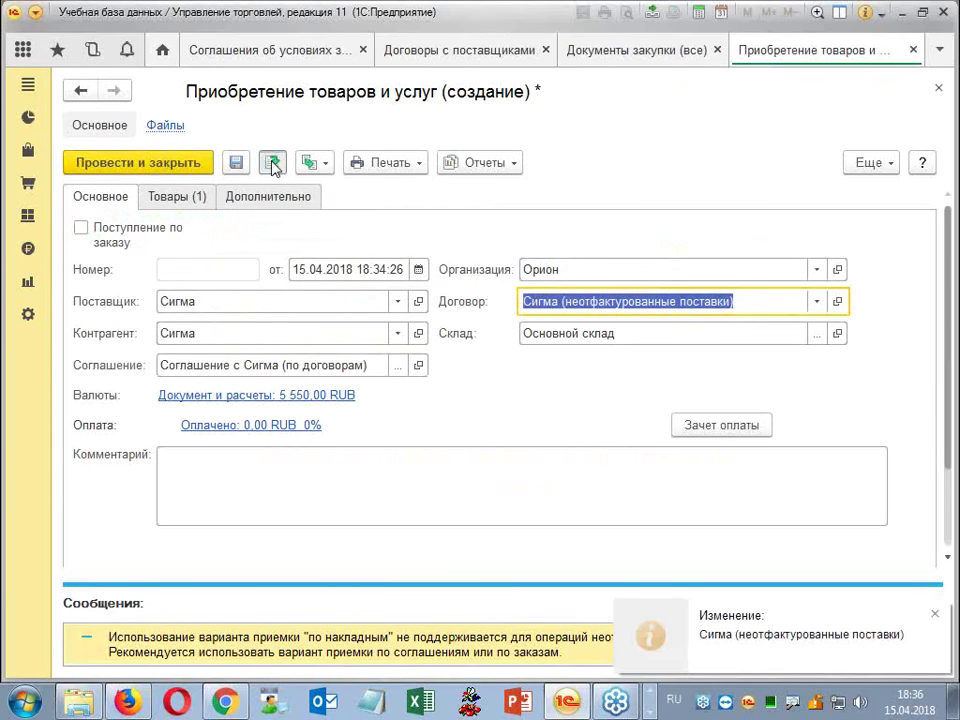
Reselect the contract "Сигма (неотфактурованные поставки)" in the purchase document from the full list of contracts.
left_click(820, 301)
left_click(581, 366)
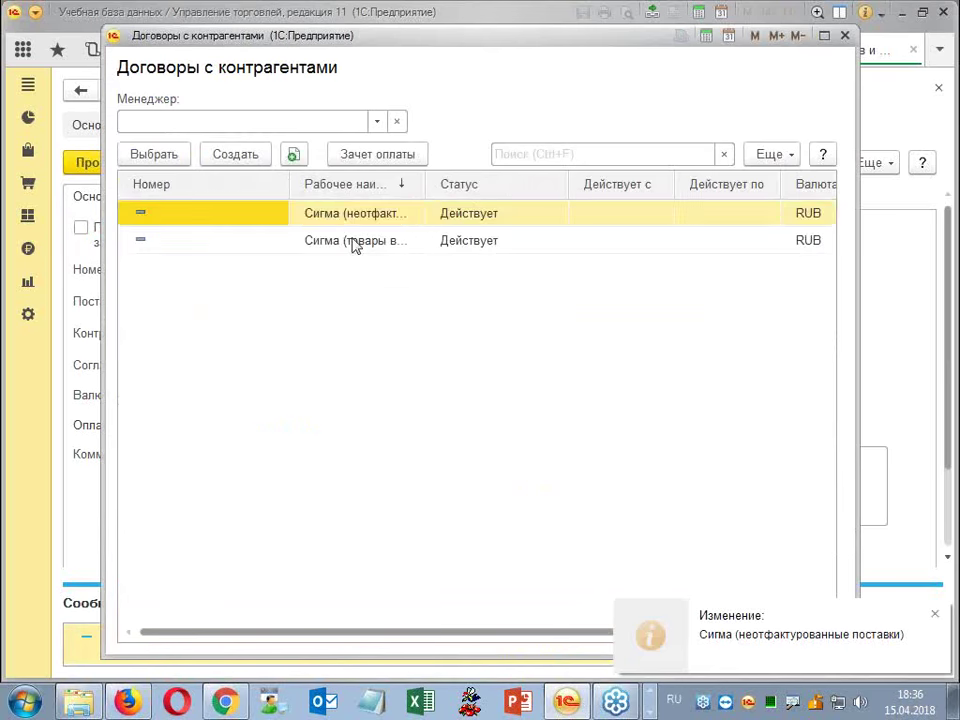
double_click(375, 212)
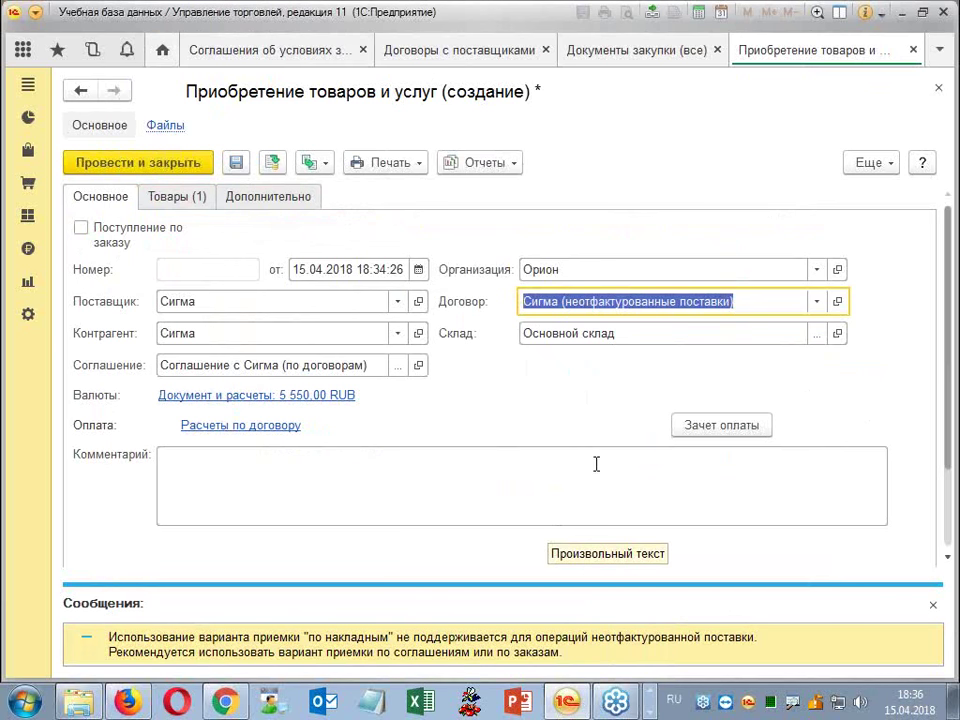
Examine the card of the purchase's warehouse "Основной склад" and the conditions of the agreement "Соглашение с Сигма (по договорам)".
left_click(846, 335)
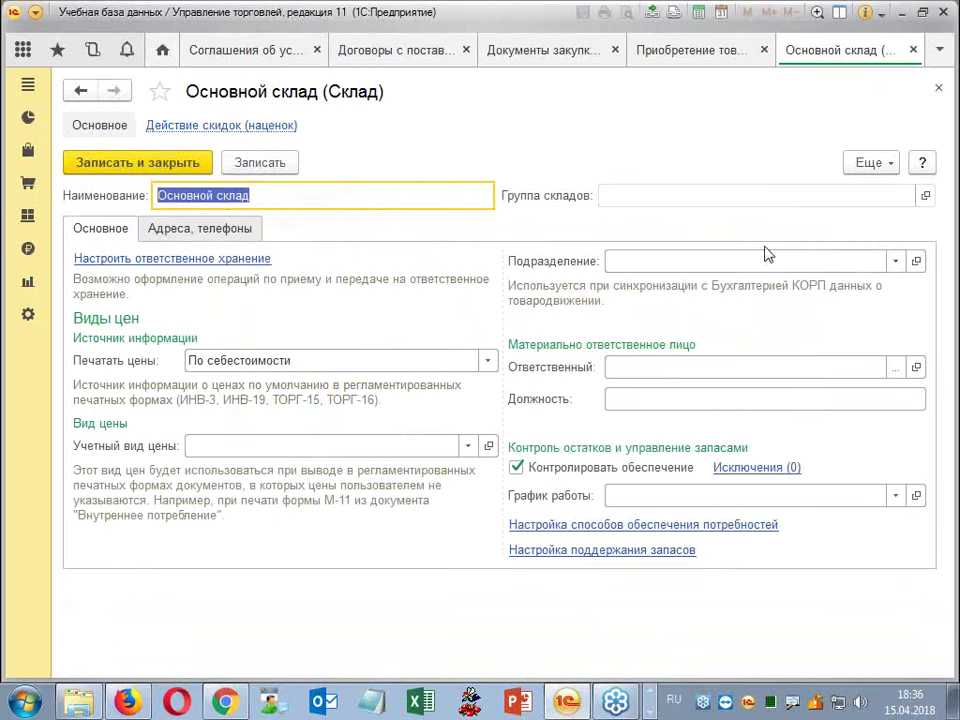
left_click(913, 50)
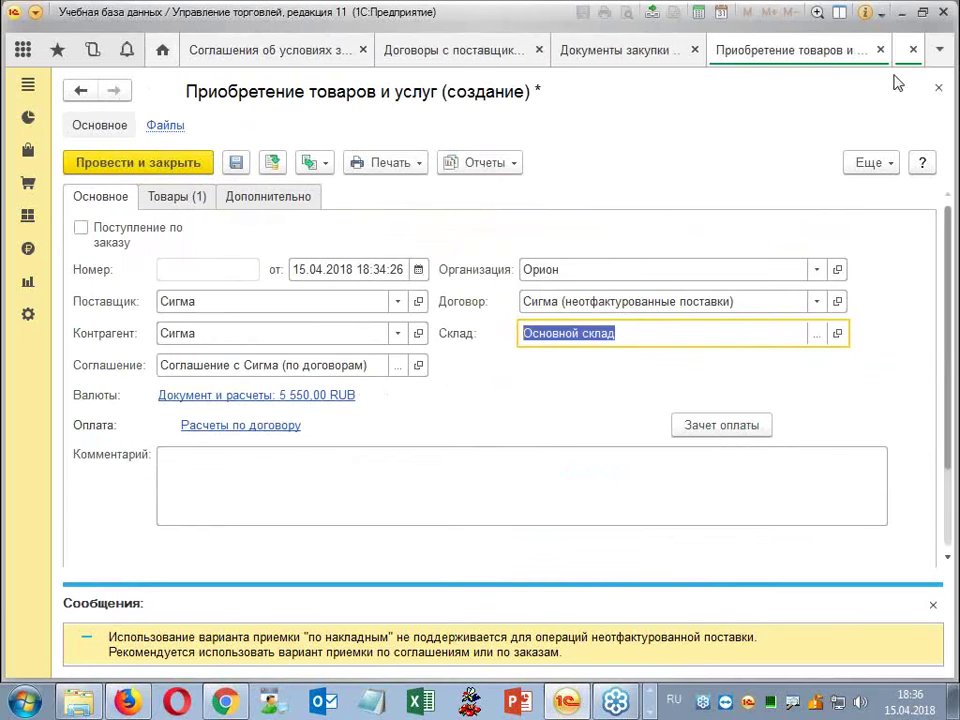
left_click(419, 367)
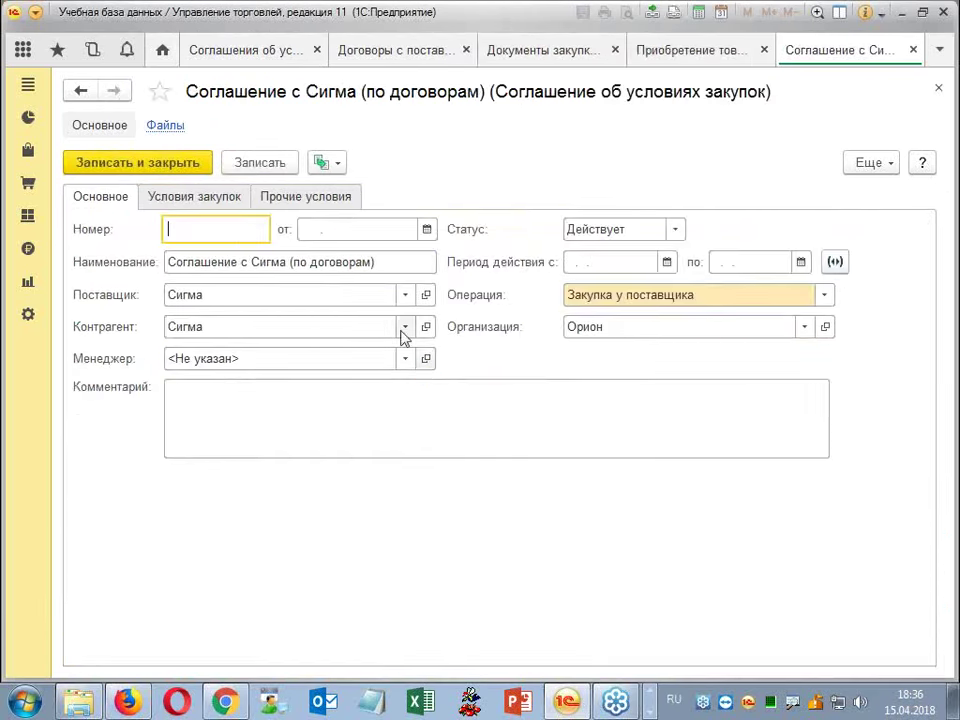
left_click(201, 198)
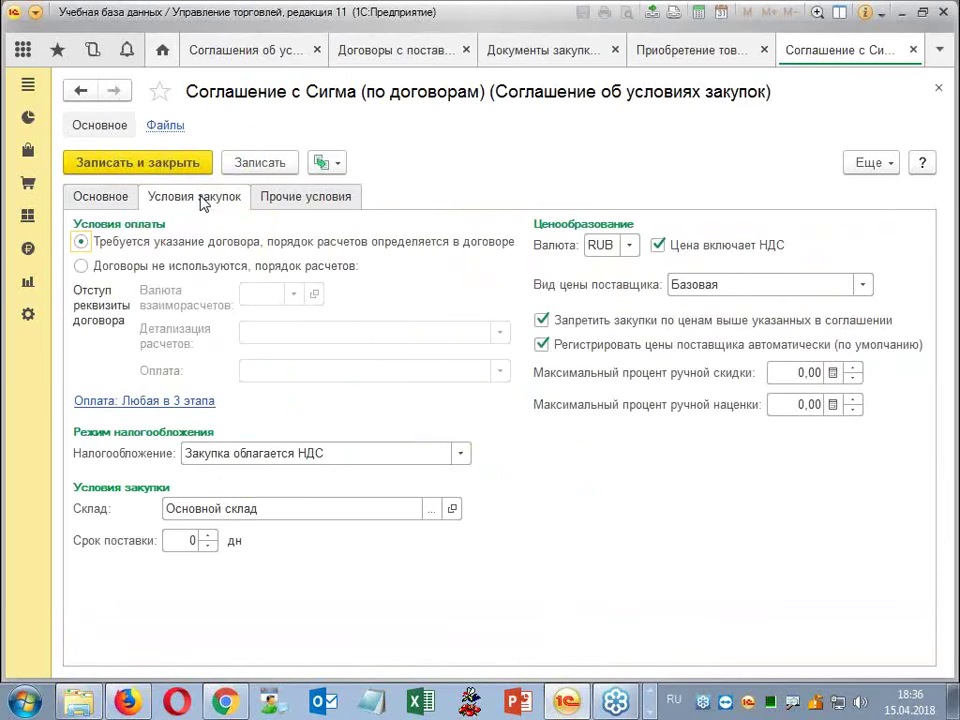
left_click(310, 197)
left_click(100, 197)
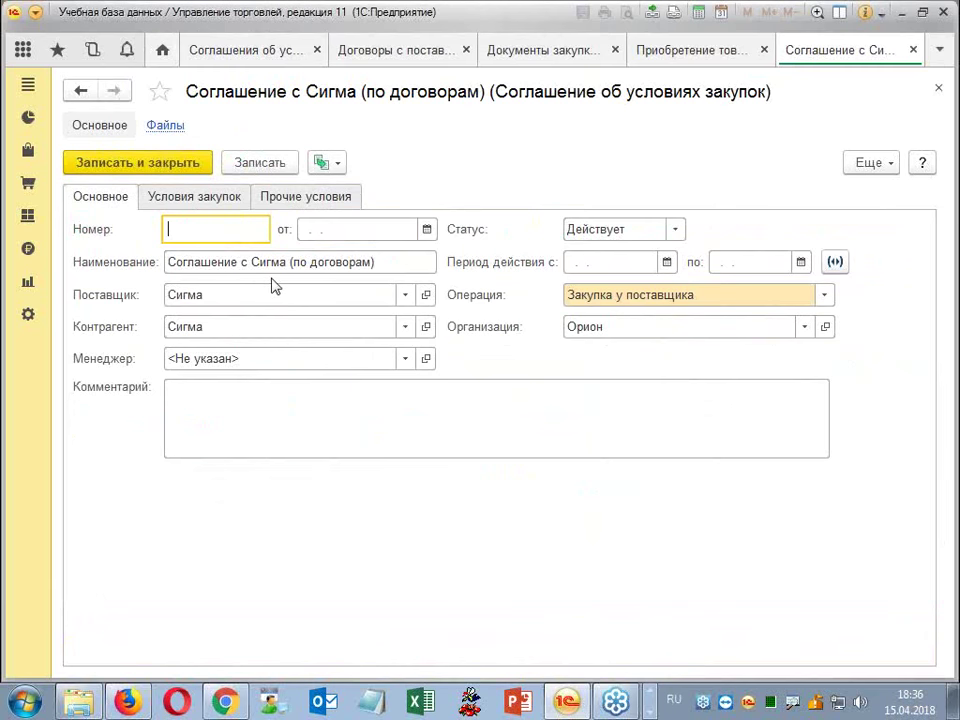
left_click(236, 197)
left_click(349, 200)
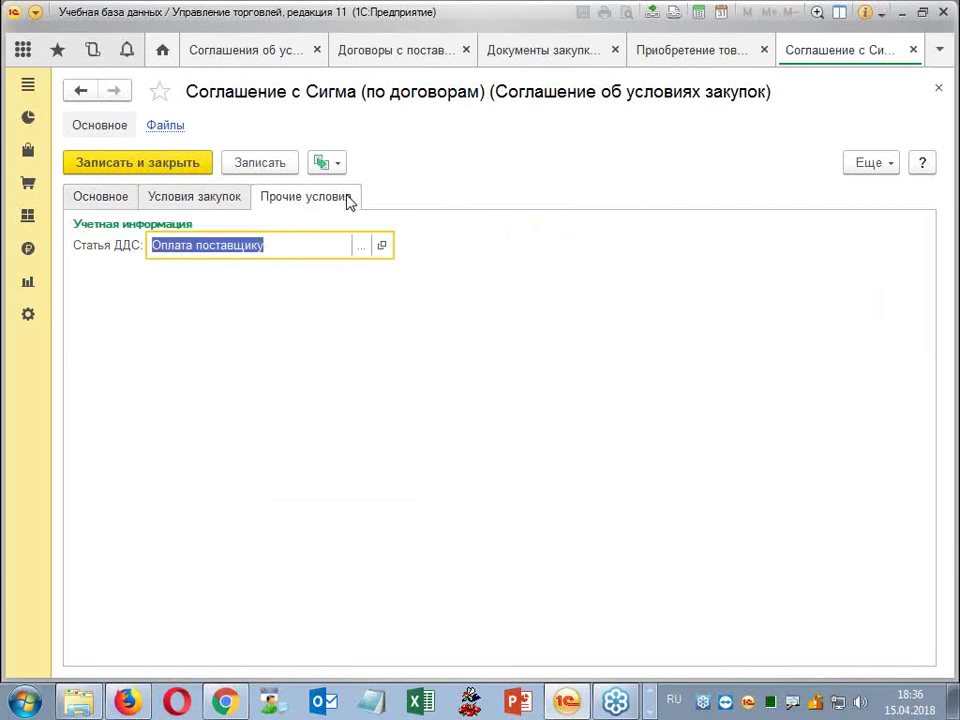
left_click(197, 200)
left_click(913, 49)
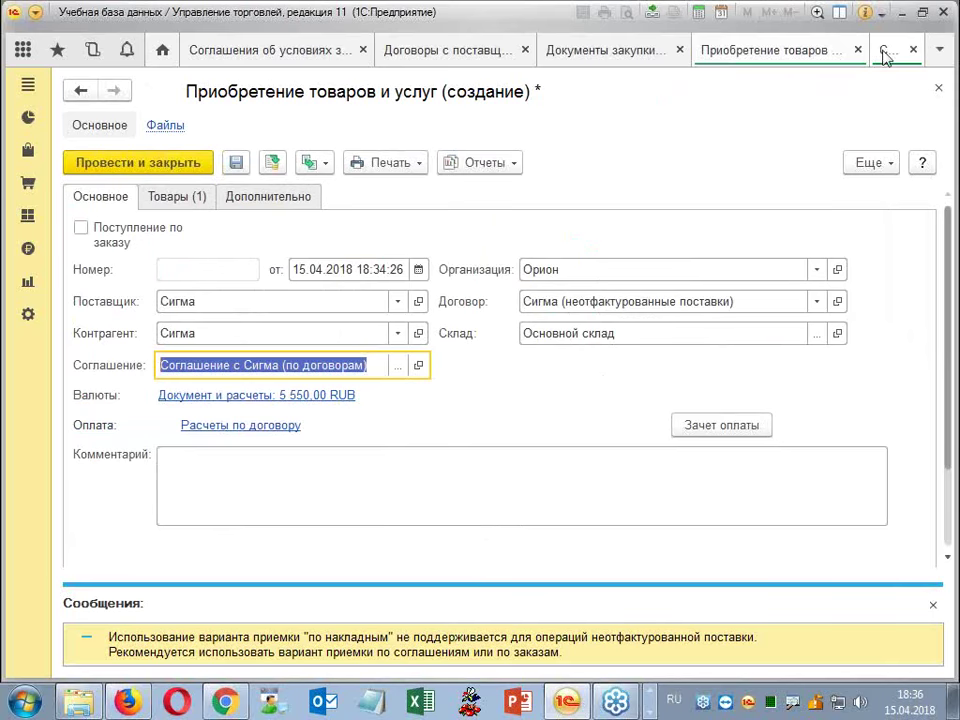
Close the unposted purchase without saving it and create a new Приобретение товаров и услуг document from the purchase journal.
left_click(913, 49)
left_click(508, 370)
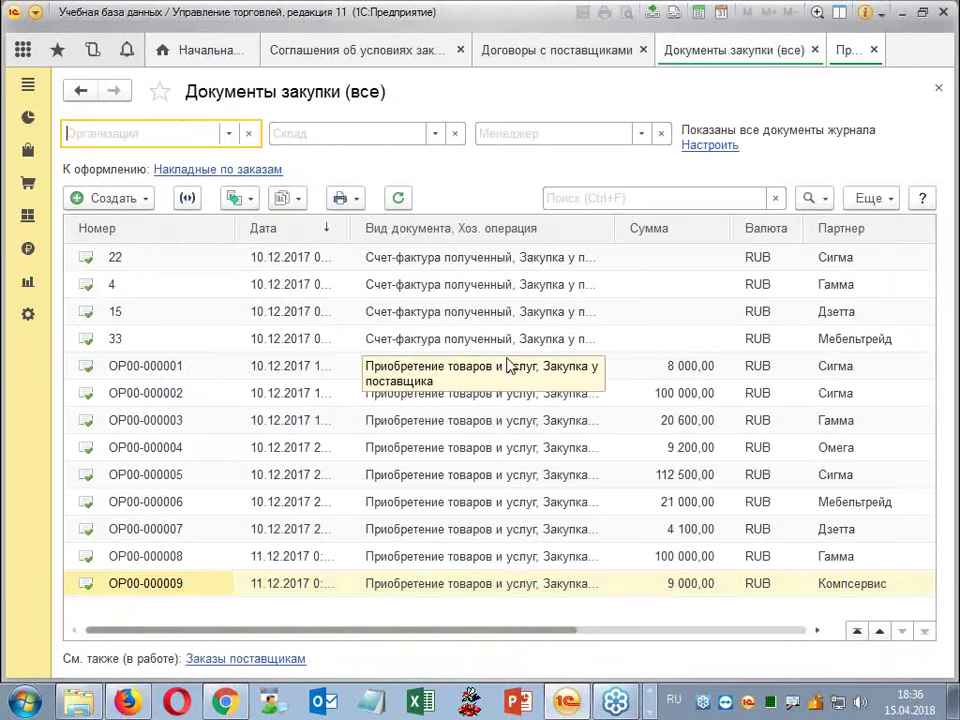
left_click(128, 201)
mouse_move(258, 266)
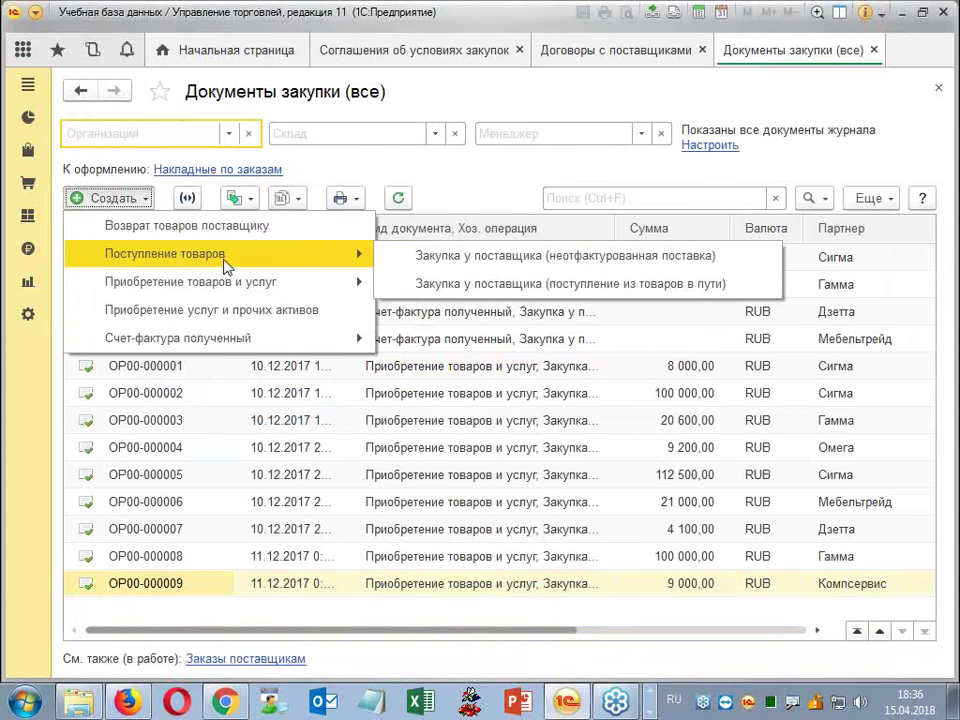
mouse_move(308, 284)
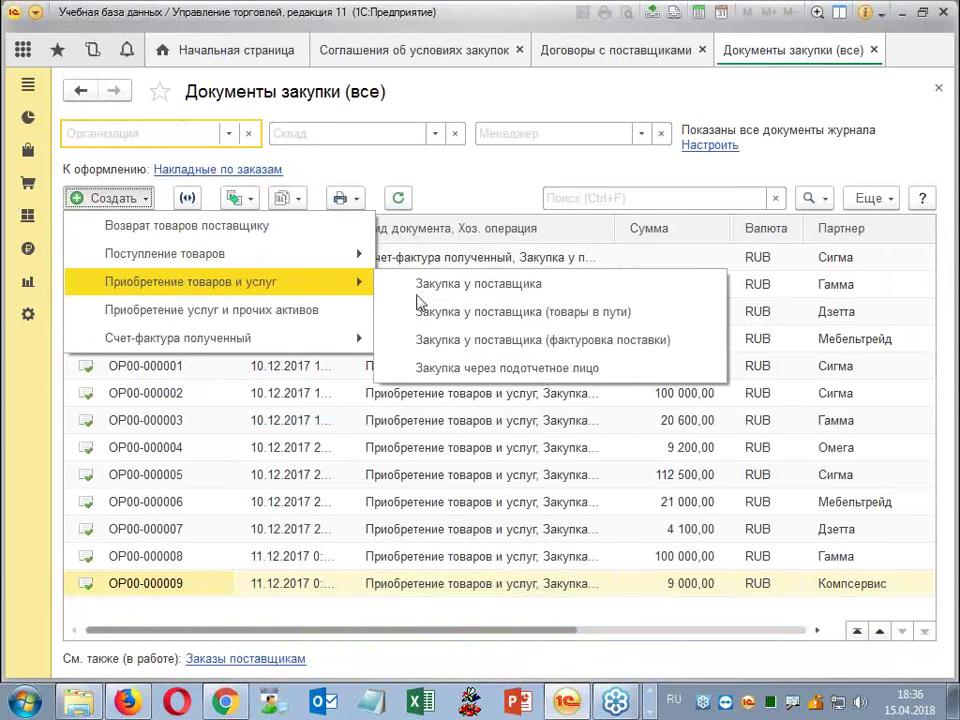
left_click(547, 325)
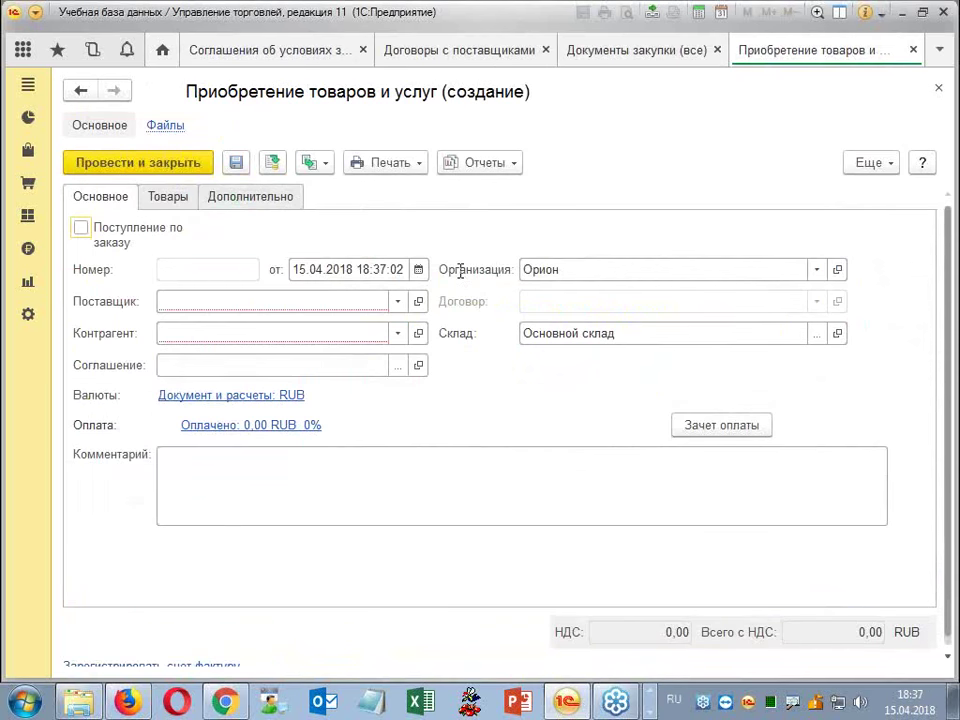
Set the new purchase's supplier to Сигма, agreement to "Соглашение с Сигма (по договорам)" and contract to "Сигма (неотфактурованные поставки)".
left_click(380, 300)
left_click(296, 330)
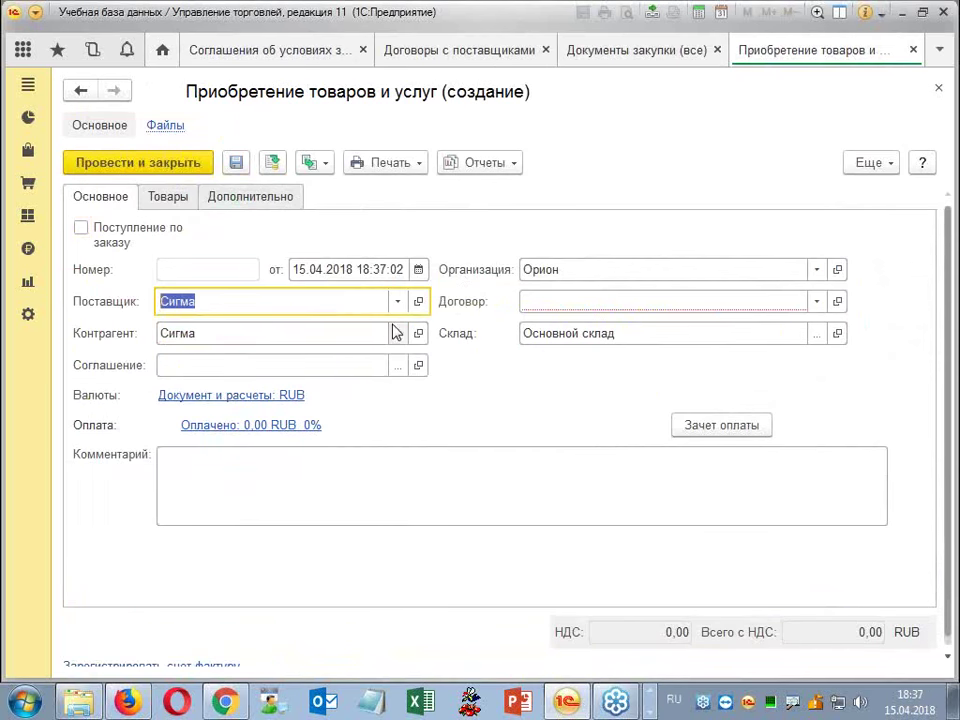
left_click(331, 368)
left_click(396, 365)
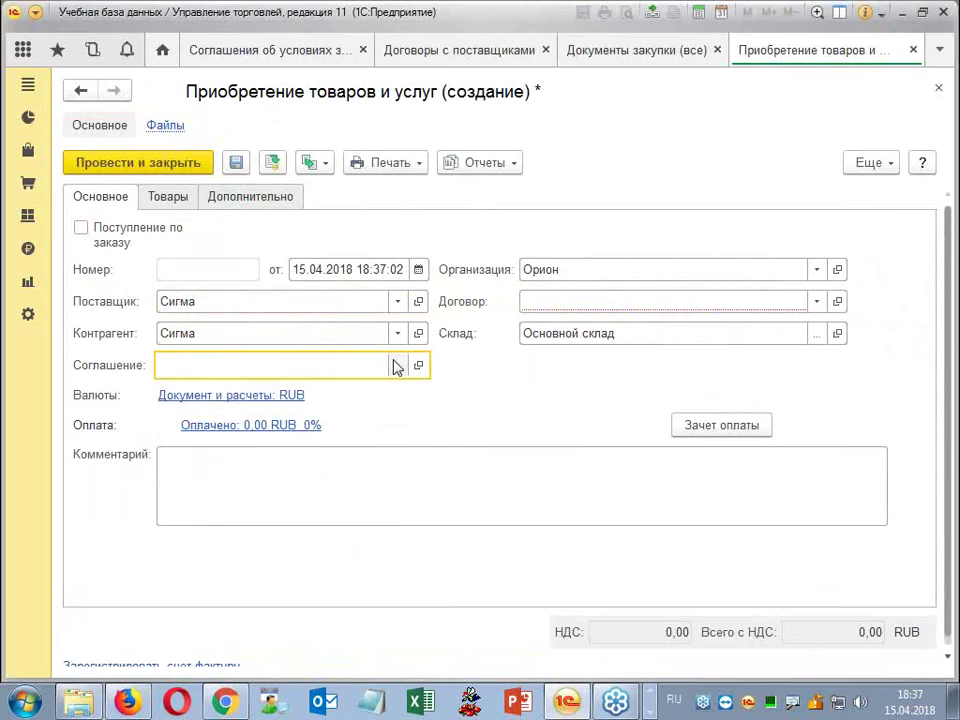
double_click(332, 326)
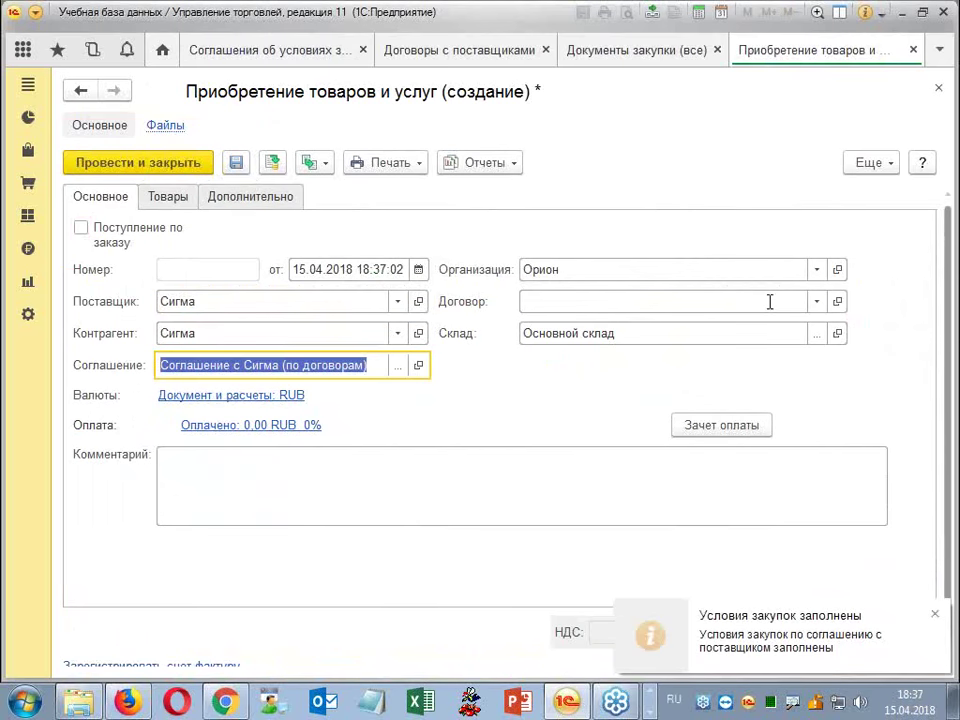
left_click(790, 302)
left_click(649, 331)
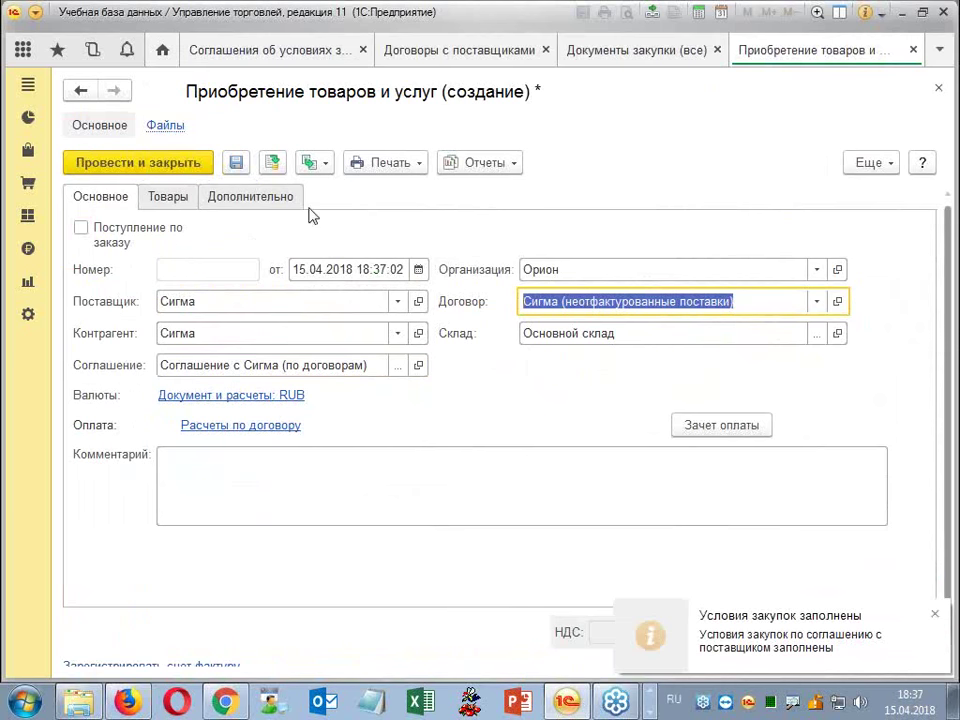
Add Товар 2 with quantity 10 and price 555 to the purchase document and try to post it.
left_click(168, 197)
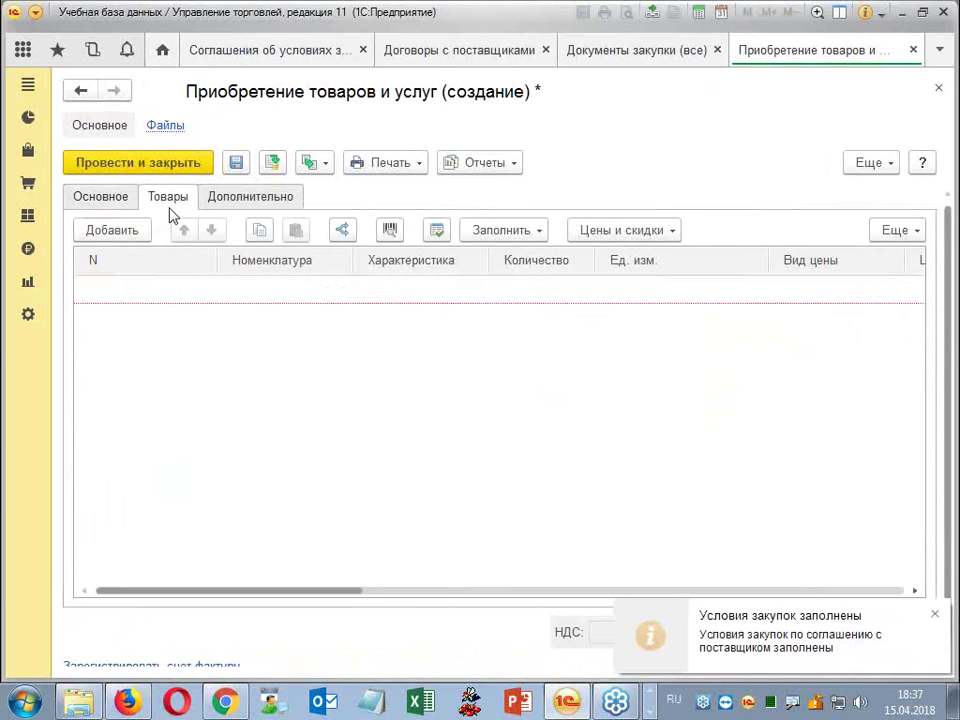
left_click(108, 229)
left_click(345, 324)
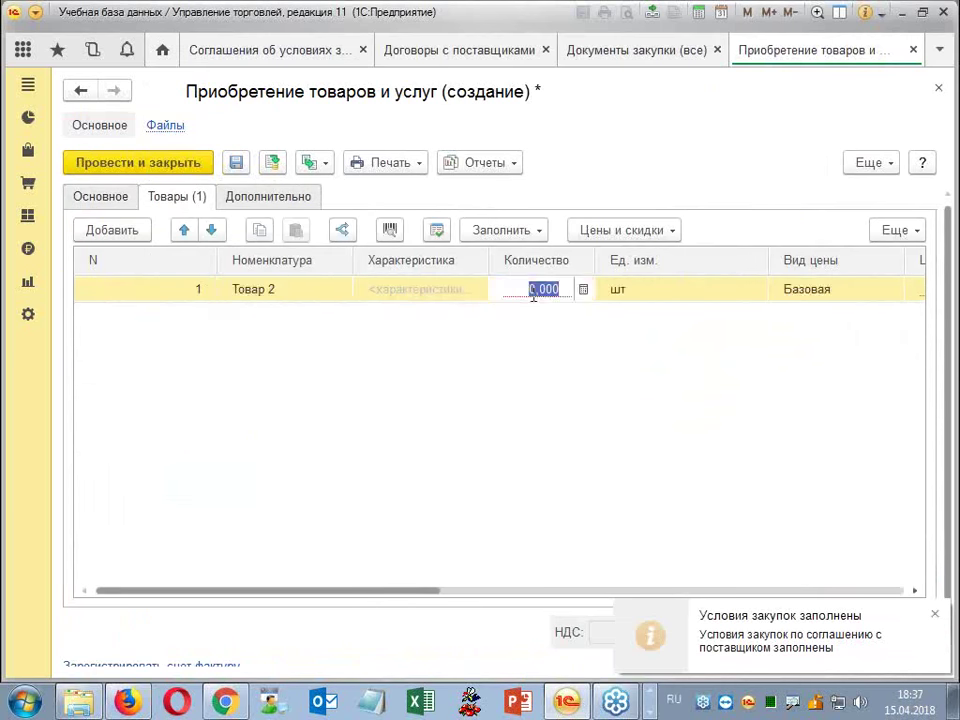
type("10")
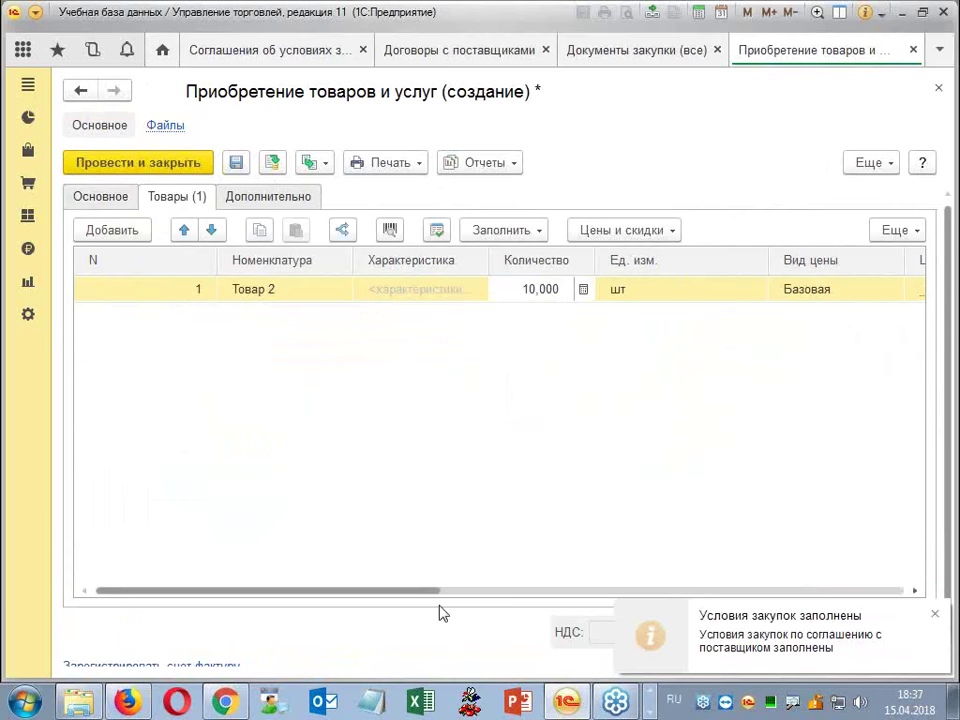
left_click_drag(398, 600, 579, 600)
left_click(513, 289)
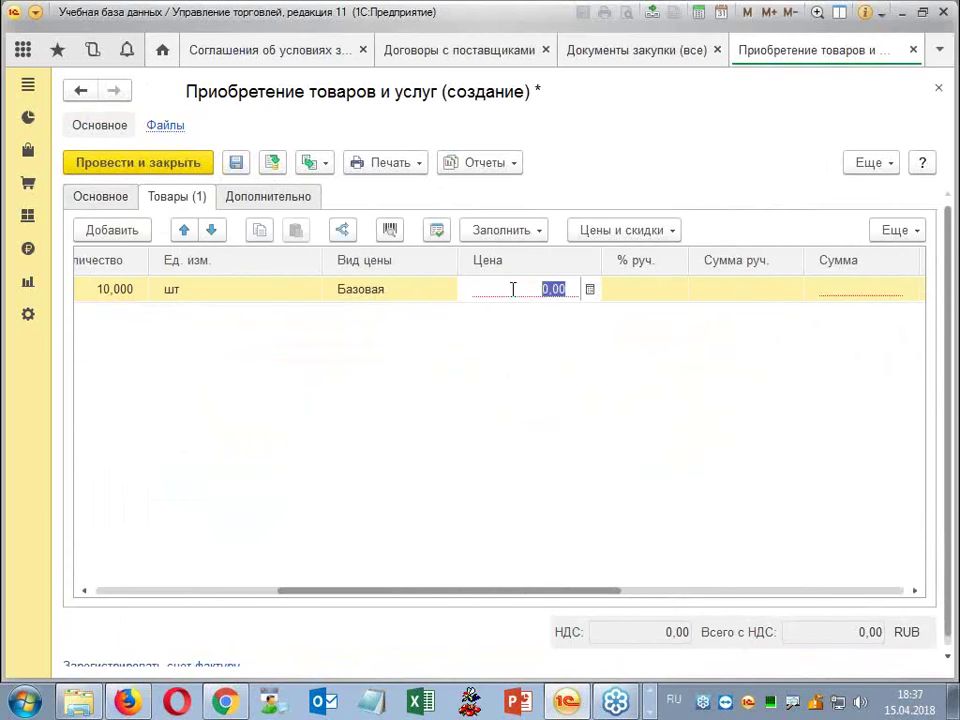
type("555")
key("Return")
left_click(178, 163)
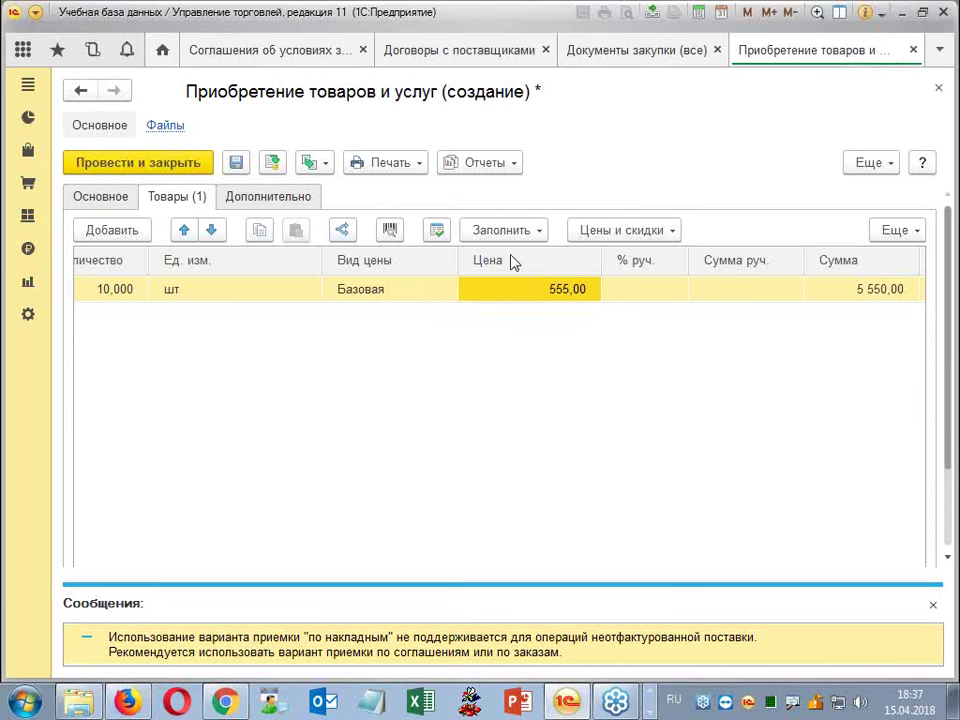
Close the unposted purchase without saving it and close the purchase documents journal.
left_click(912, 50)
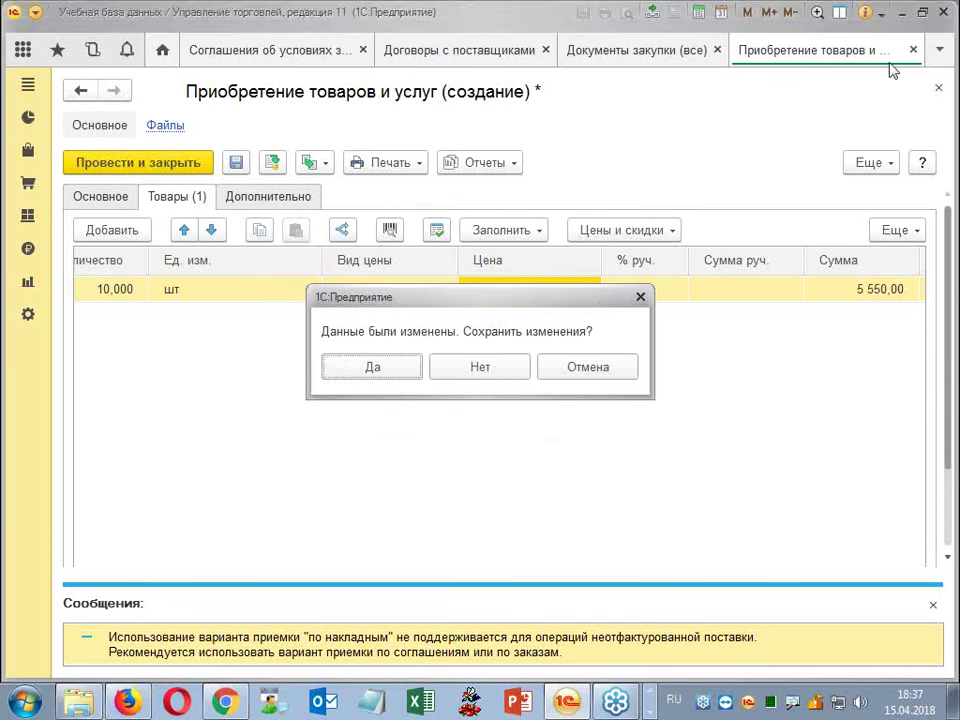
left_click(508, 366)
left_click(874, 50)
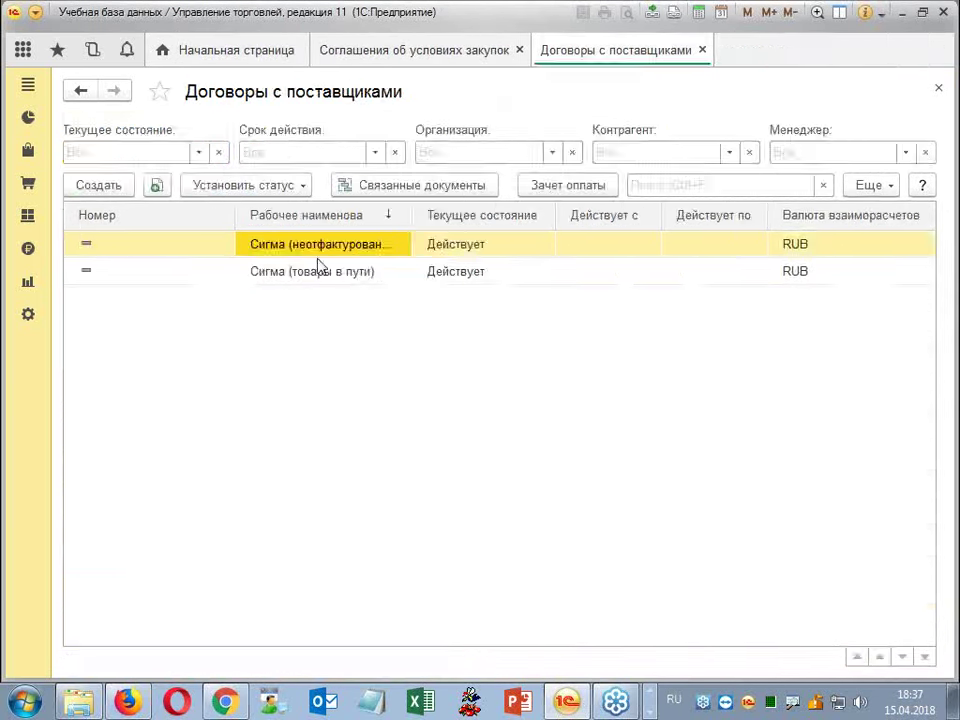
Enable the "Ордерные склады" option in the "Склад и доставка" settings and return to the supplier agreements list.
left_click(28, 314)
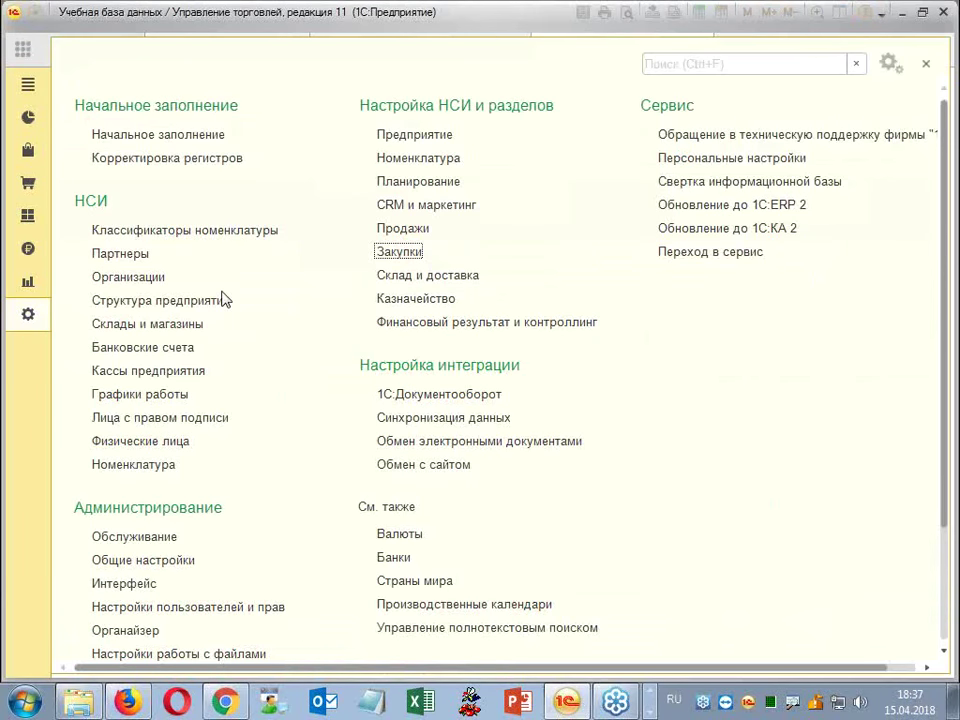
left_click(430, 275)
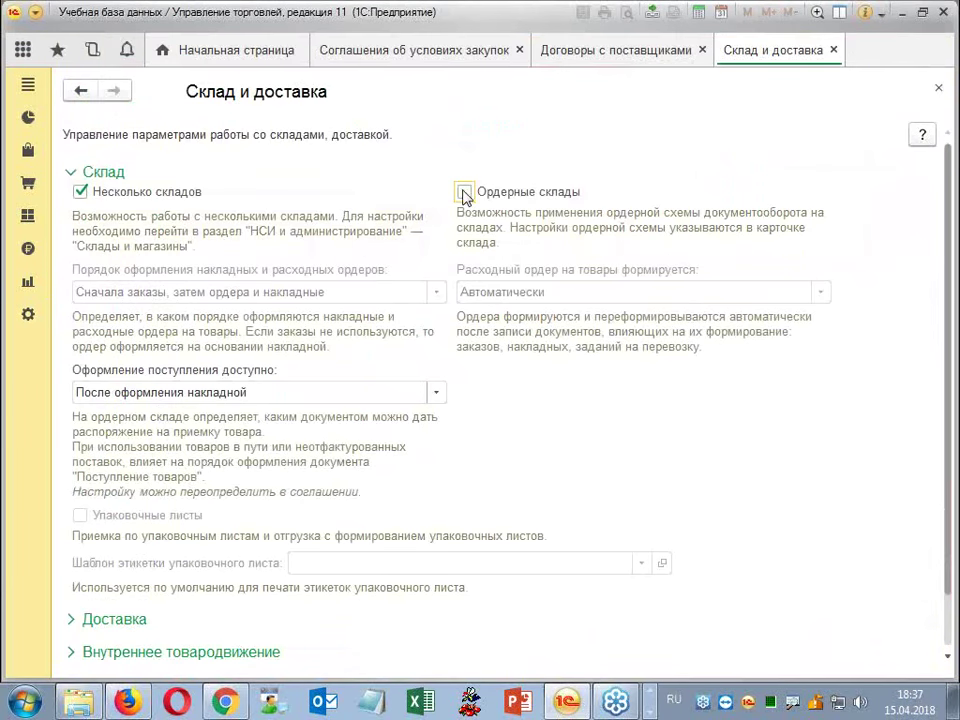
left_click(464, 192)
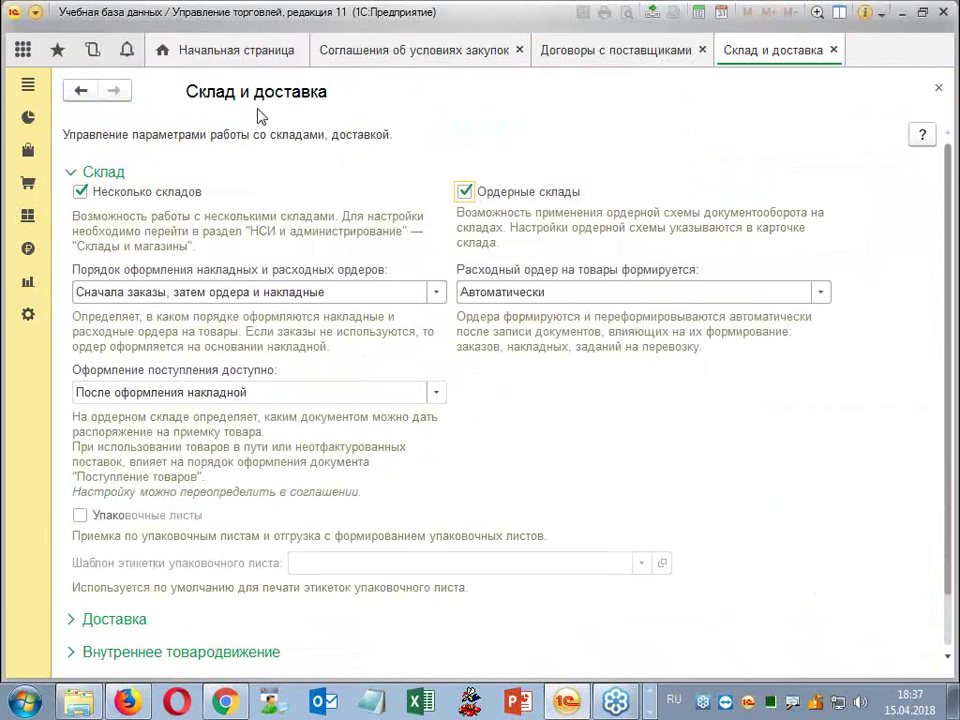
left_click(395, 52)
left_click(833, 49)
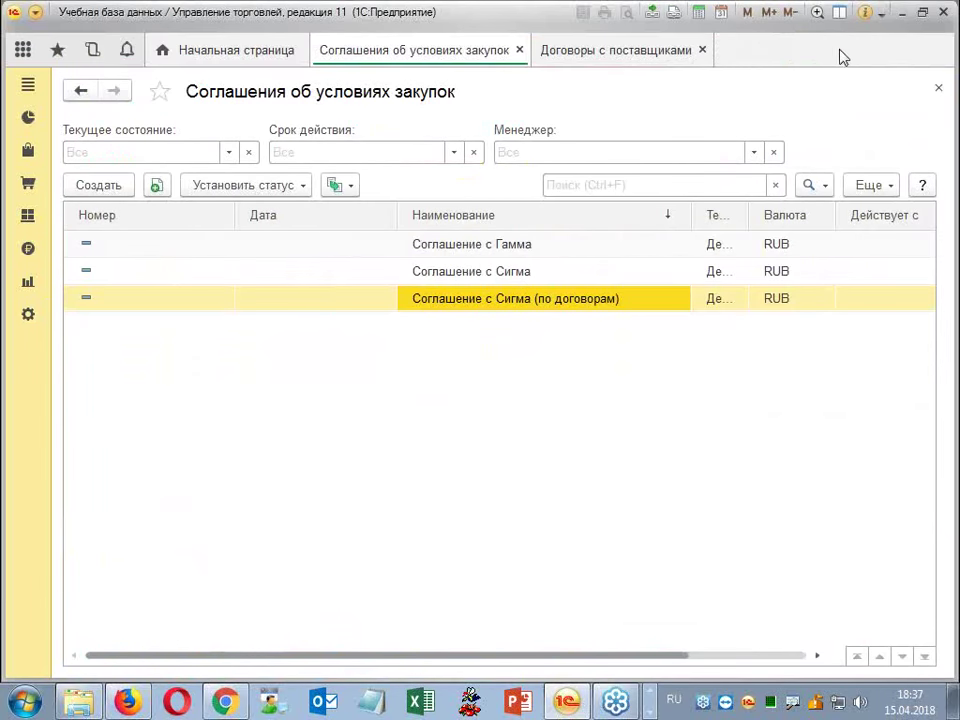
Examine the purchase conditions of "Соглашение с Сигма (по договорам)" and the warehouses available for it.
double_click(495, 298)
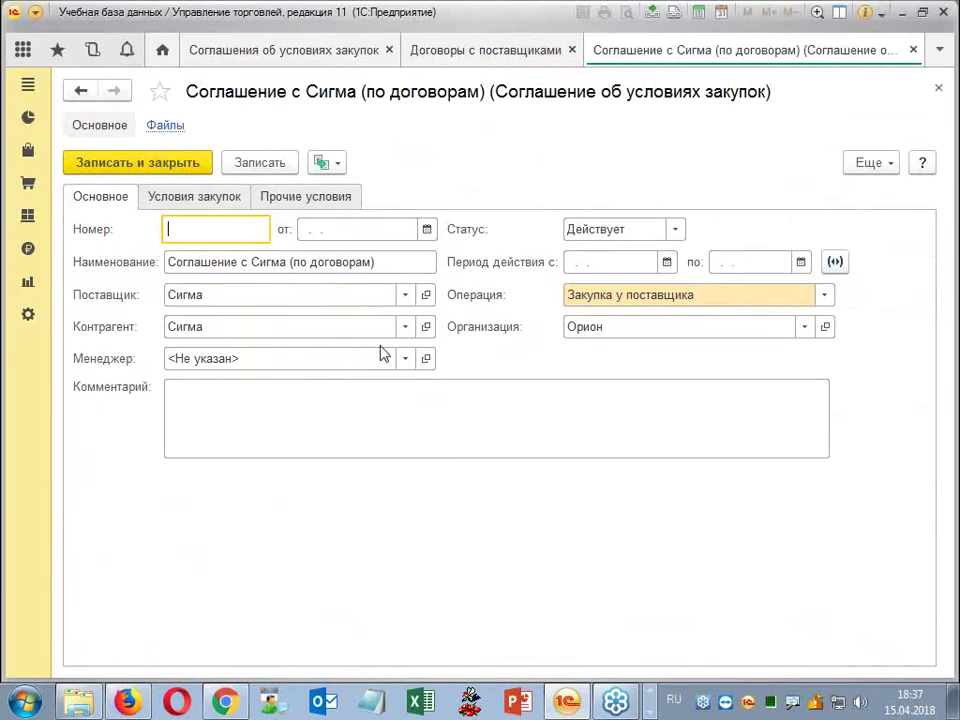
left_click(200, 197)
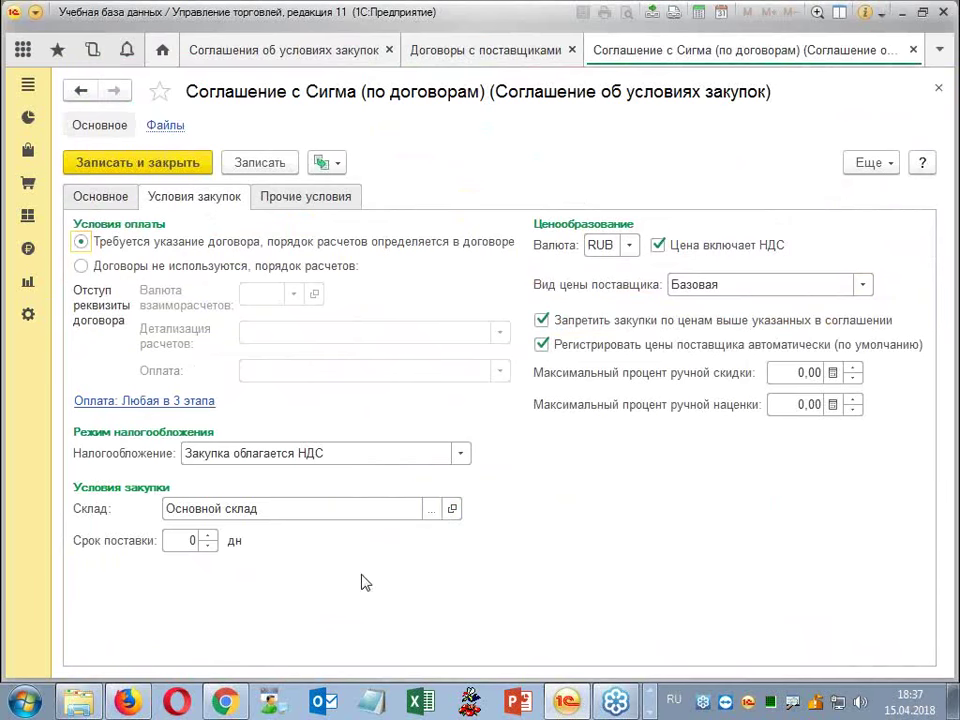
left_click(431, 512)
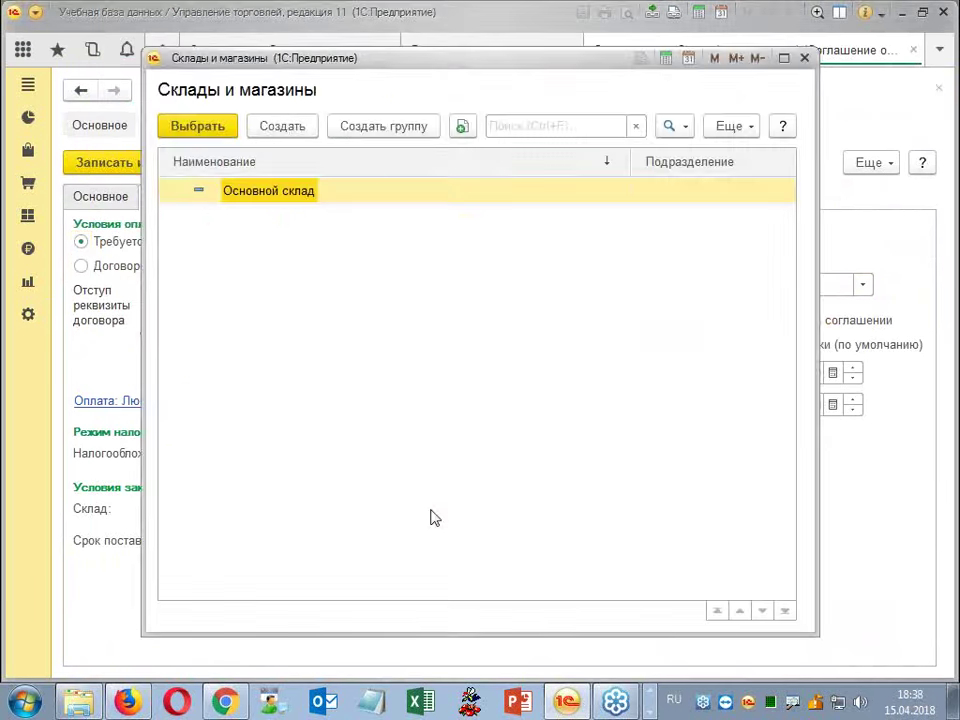
left_click(804, 58)
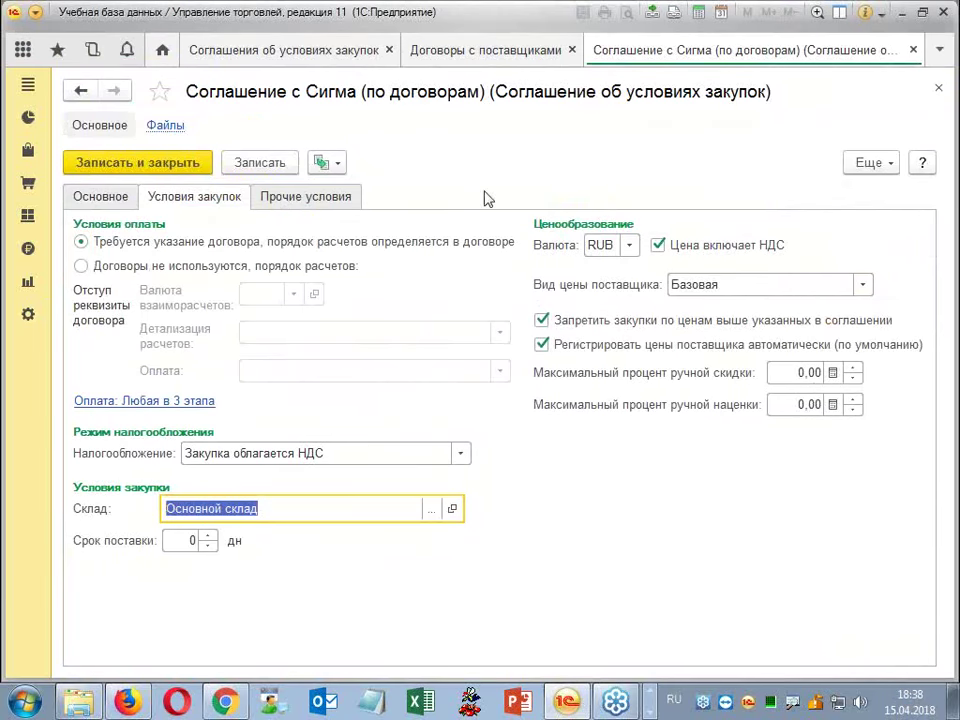
Unlock the "Оформление поступления доступно" field for editing in the "Склад и доставка" settings and close the settings.
left_click(31, 318)
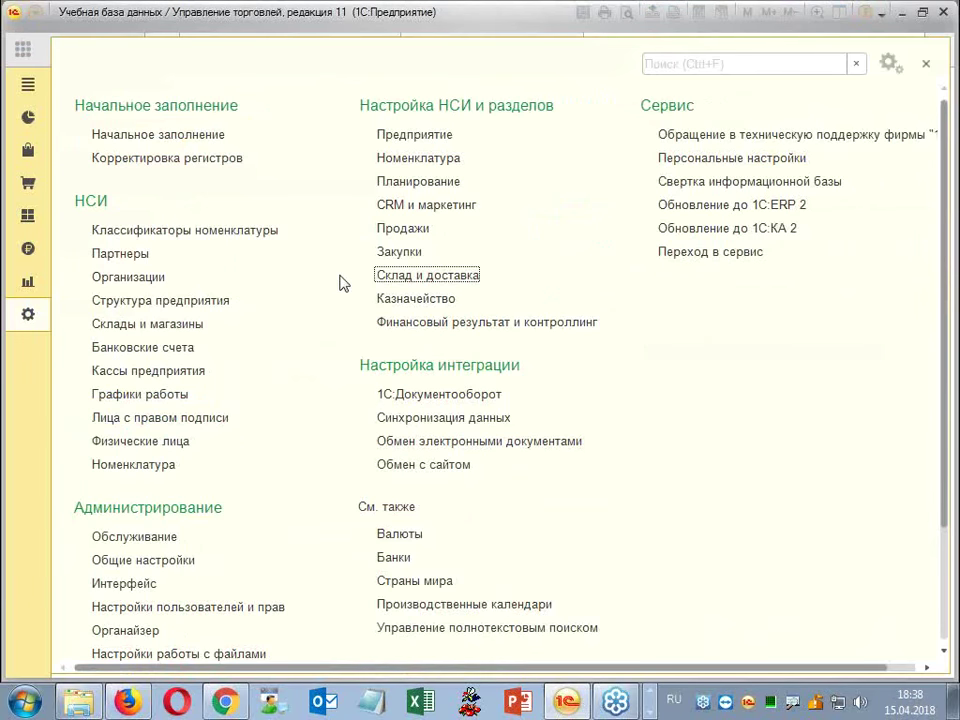
left_click(400, 277)
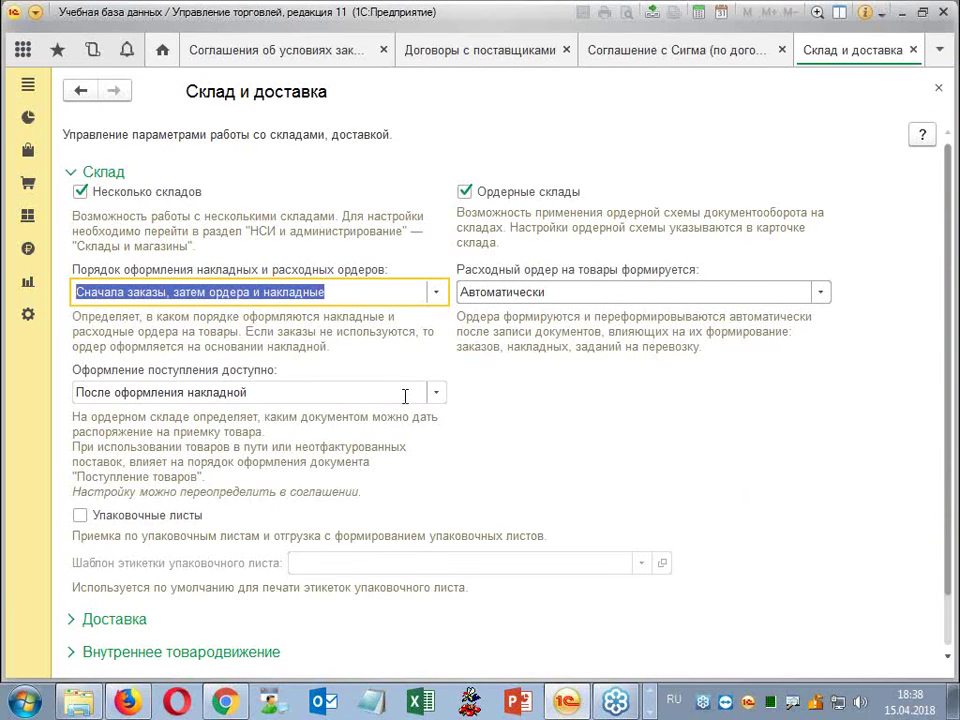
left_click(437, 394)
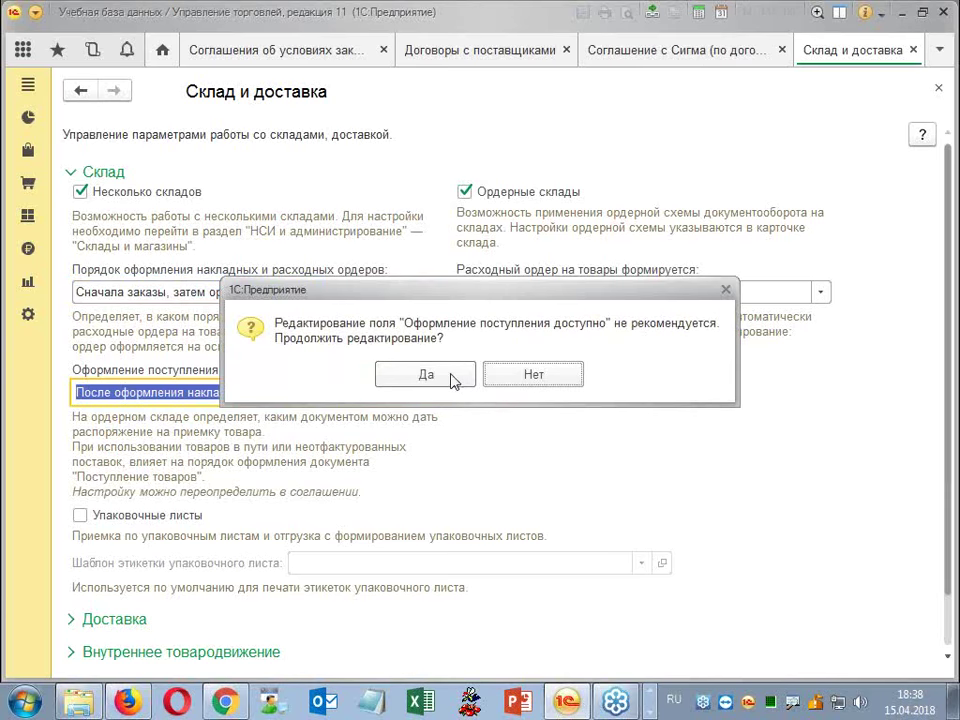
left_click(440, 376)
left_click(445, 378)
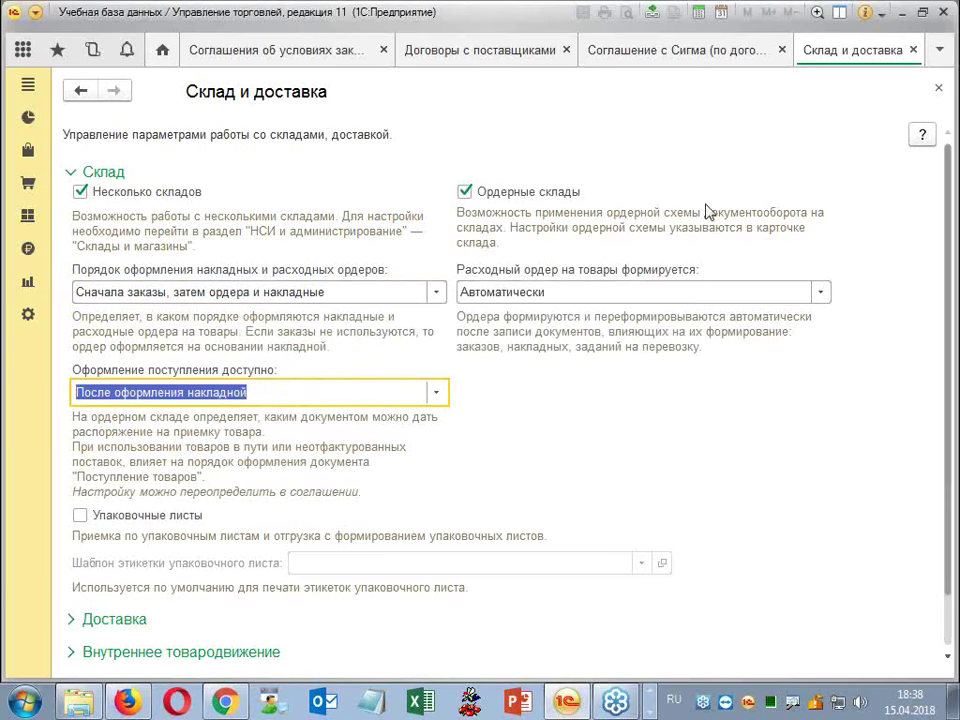
left_click(913, 50)
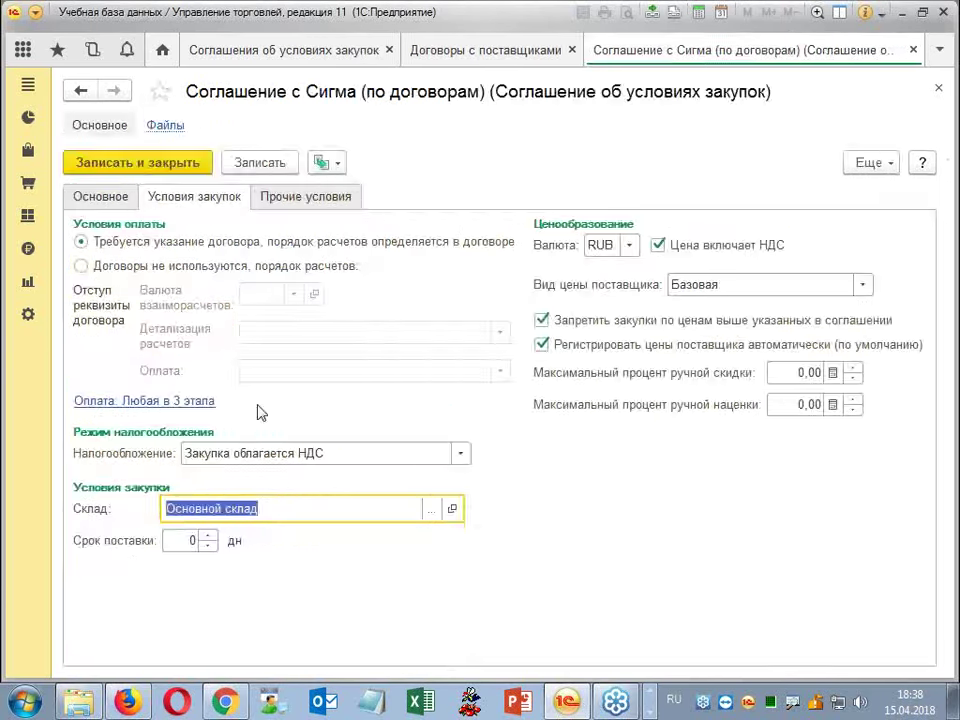
left_click(28, 314)
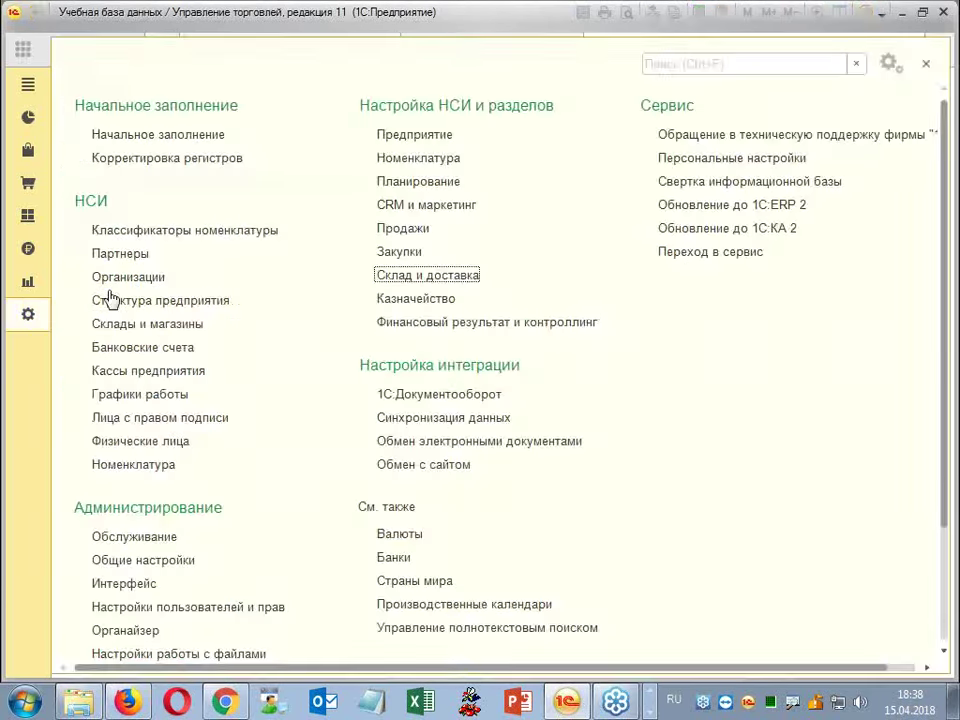
left_click(412, 229)
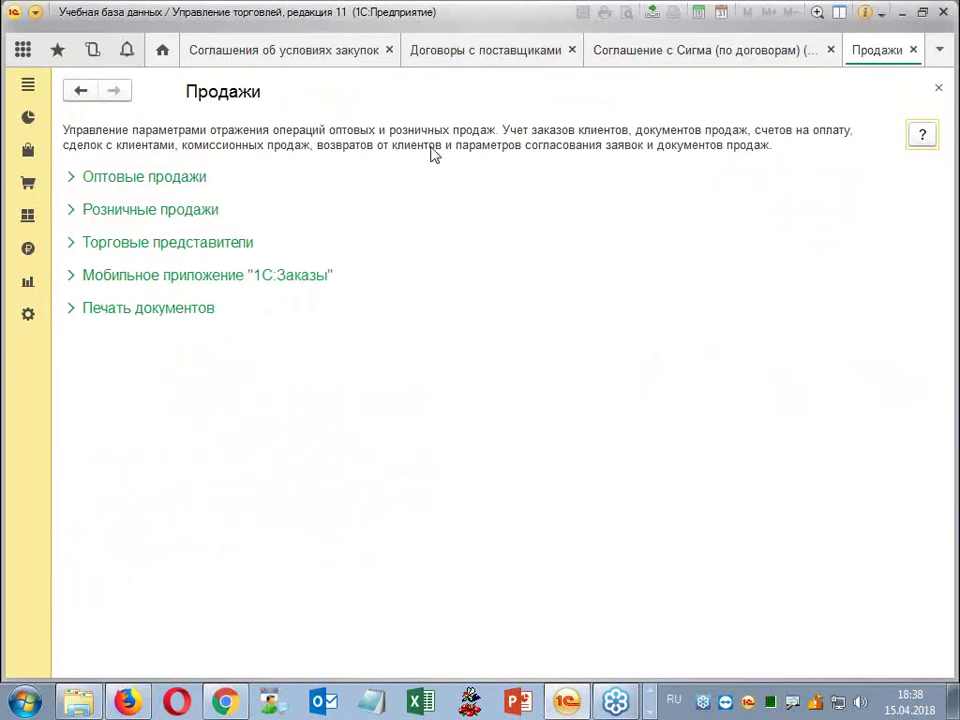
left_click(913, 49)
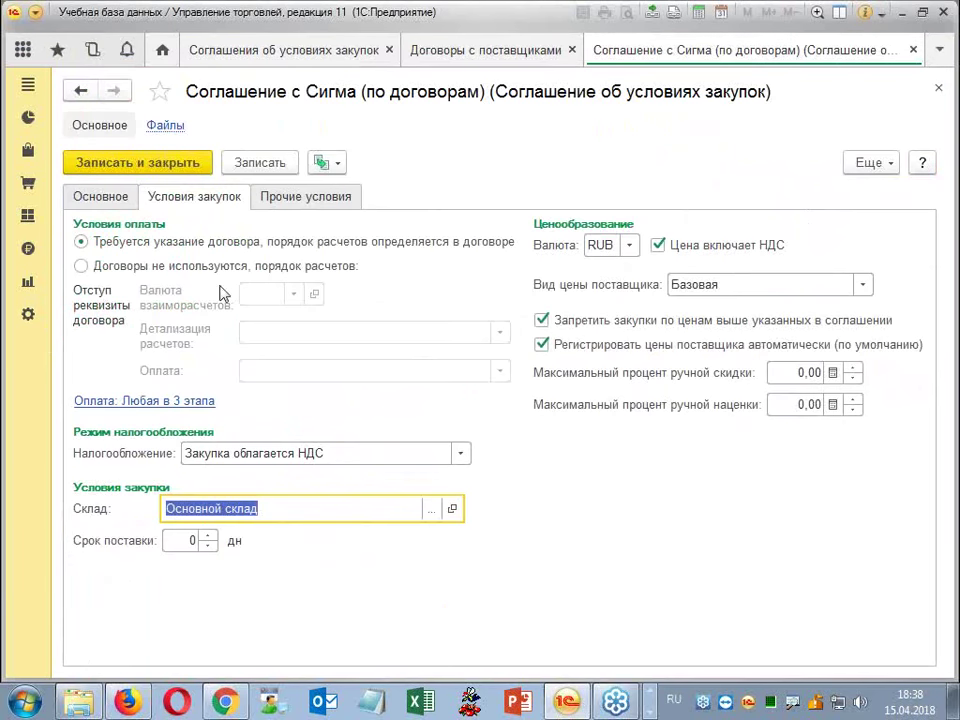
Create a new warehouse named "Ордерный" in the "Склады и магазины" directory.
left_click(28, 314)
left_click(186, 325)
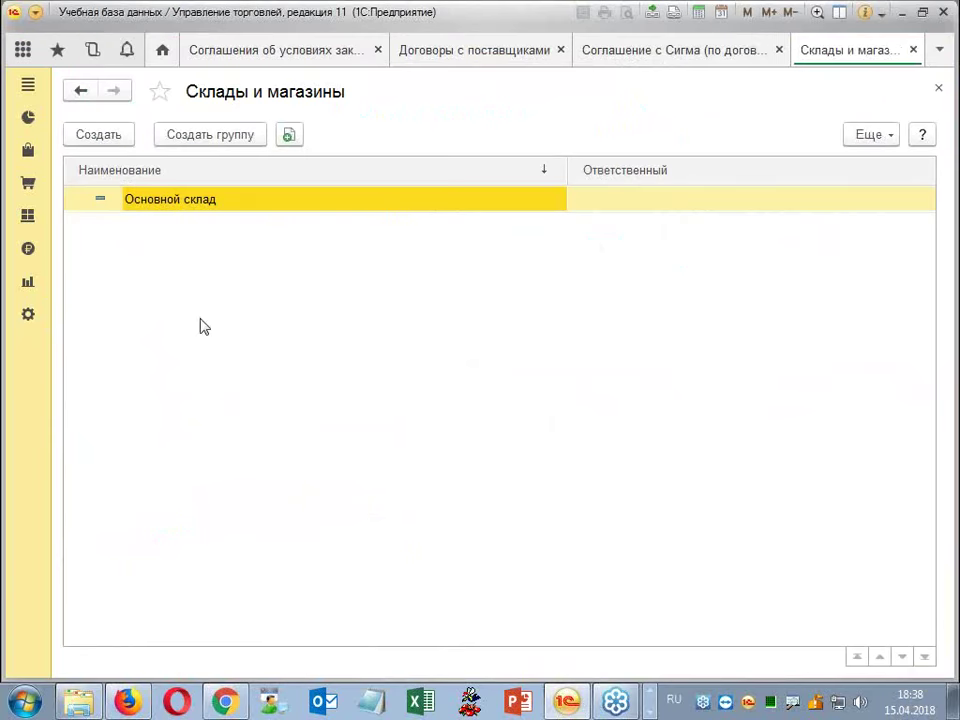
left_click(96, 133)
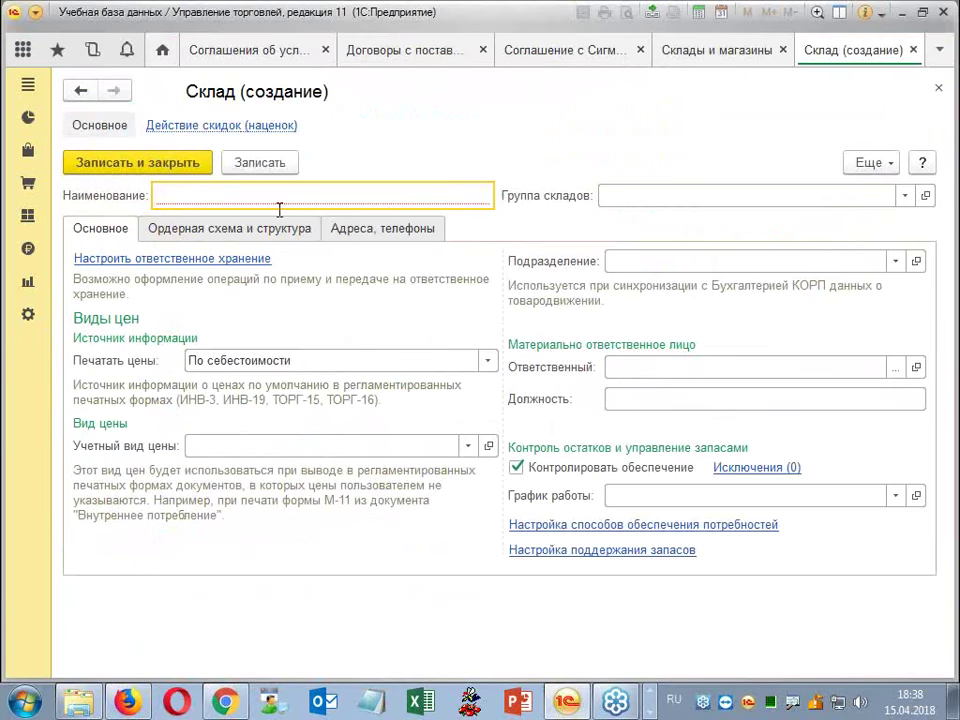
type("Ордерный")
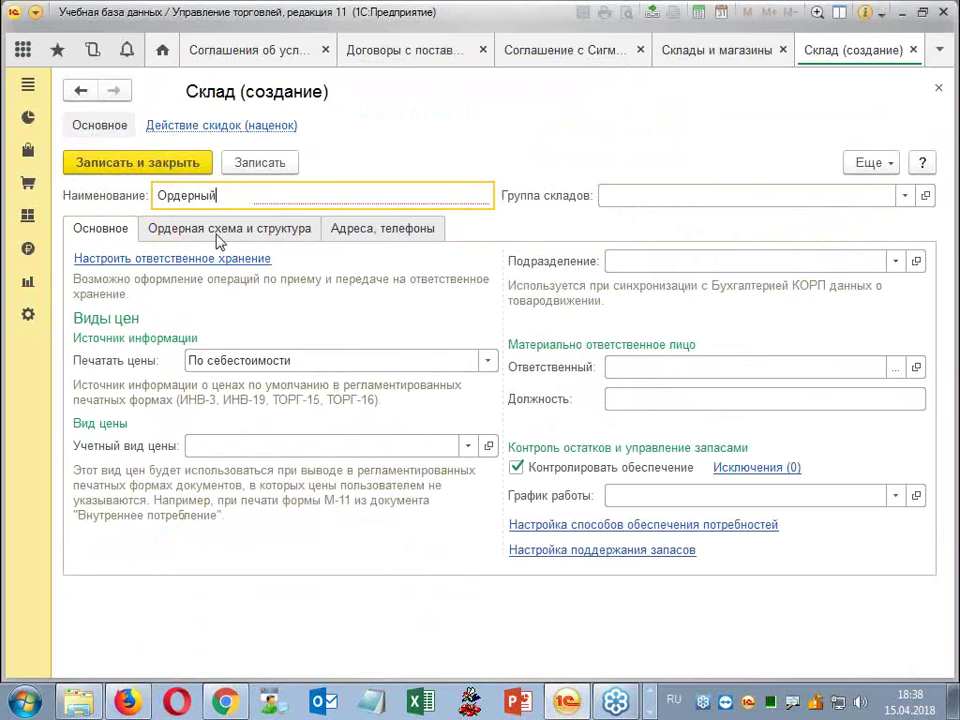
Enable the order scheme "при поступлении" for the new warehouse and save its card.
left_click(252, 228)
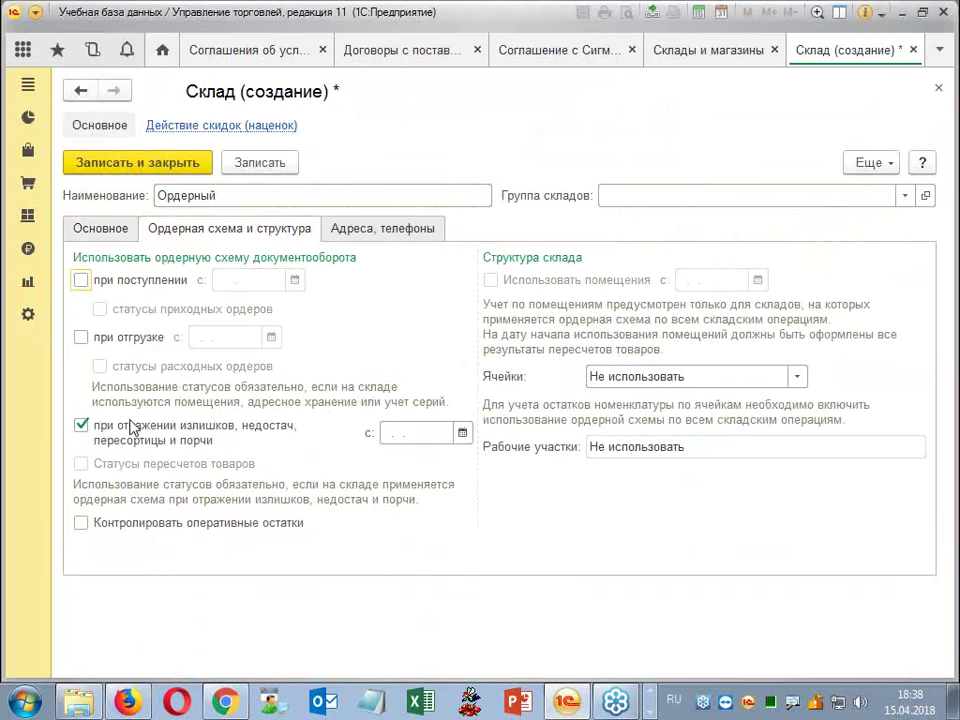
left_click(100, 230)
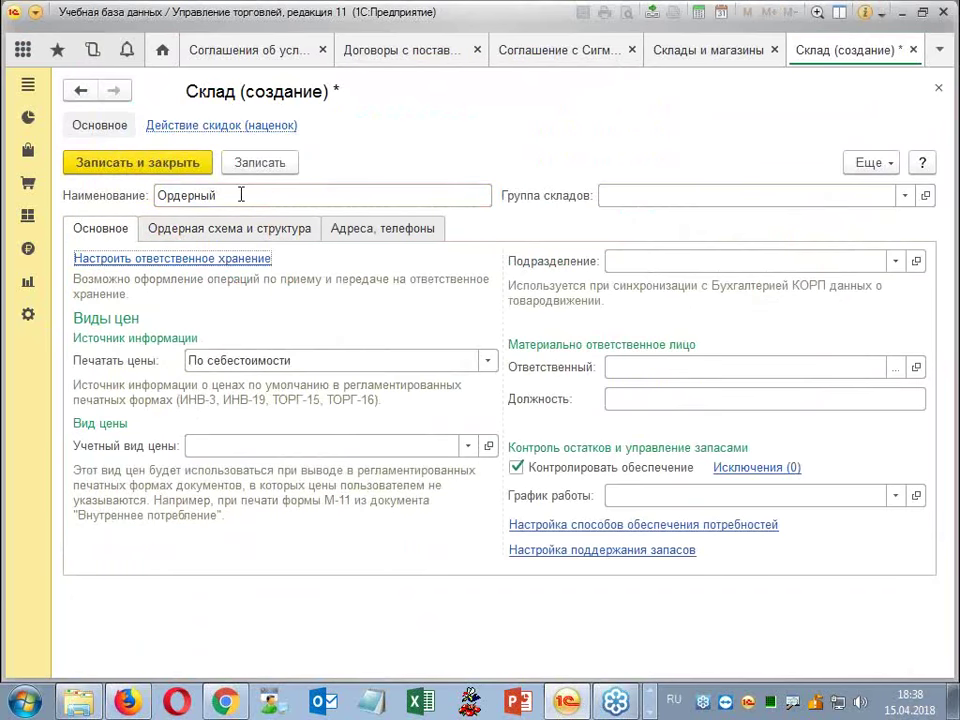
left_click(229, 229)
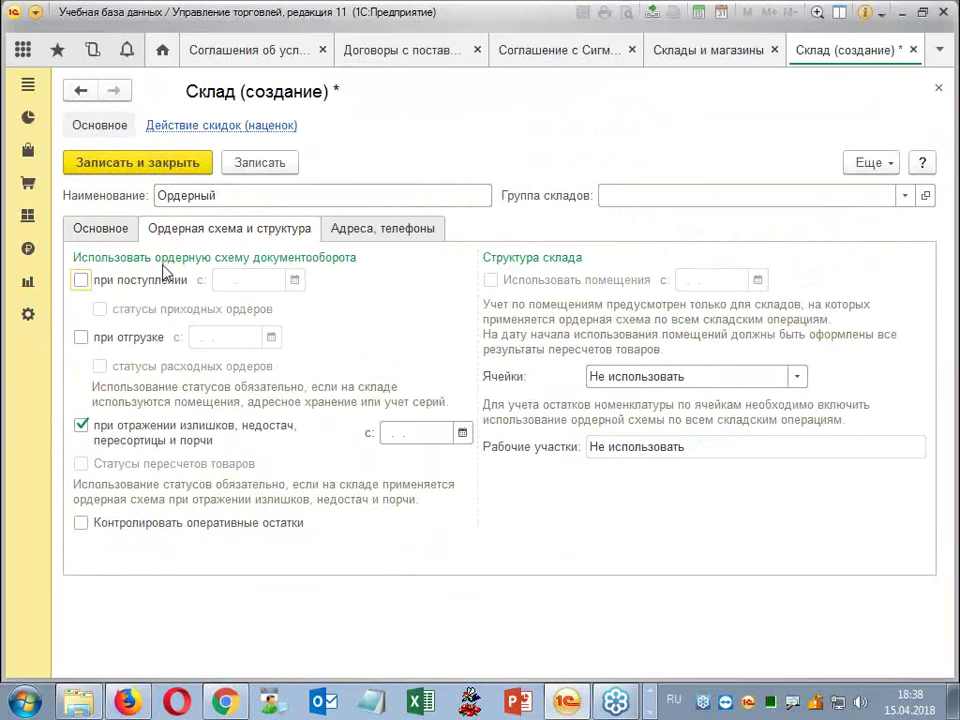
left_click(81, 280)
left_click(81, 337)
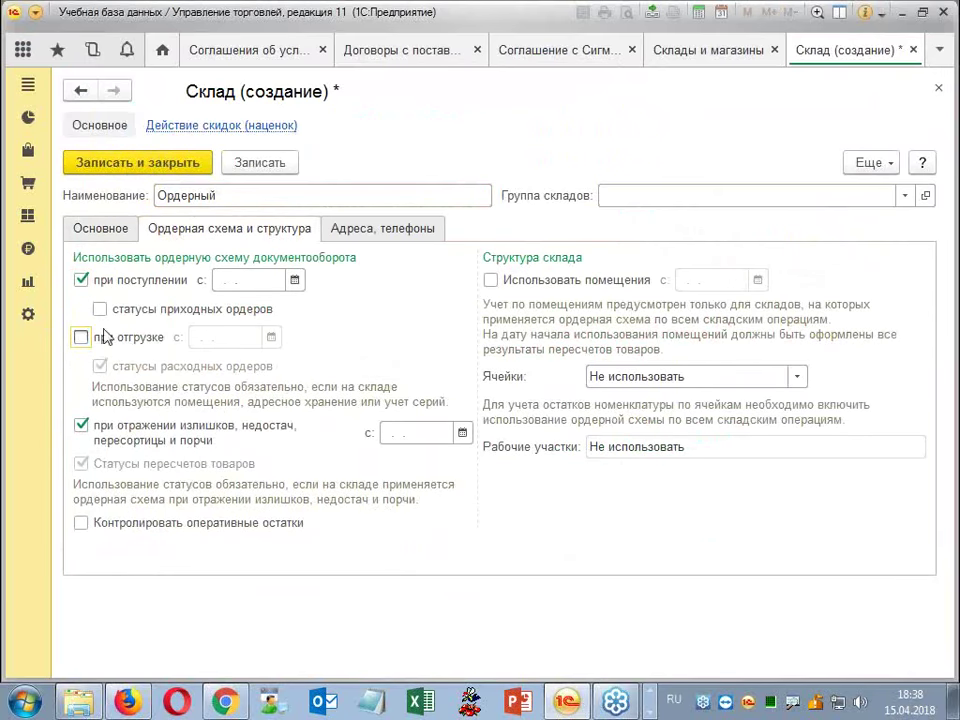
left_click(110, 164)
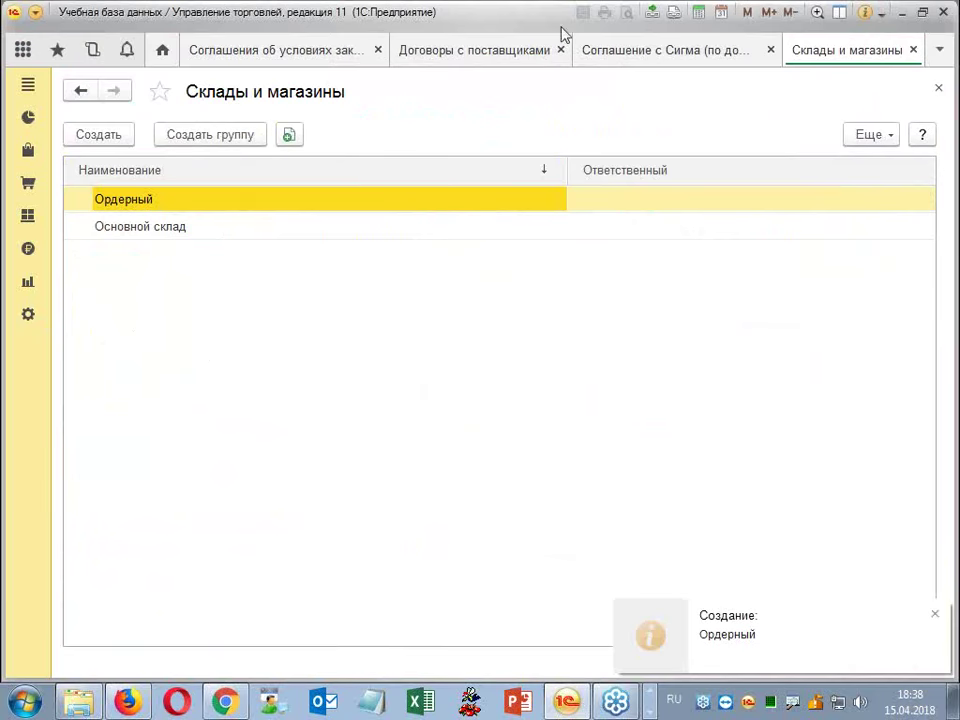
Reopen "Соглашение с Сигма (по договорам)", set "Оформление поступления доступно" to "По текущему соглашению (в т.ч. без документов)" and save the agreement.
left_click(636, 52)
left_click(938, 88)
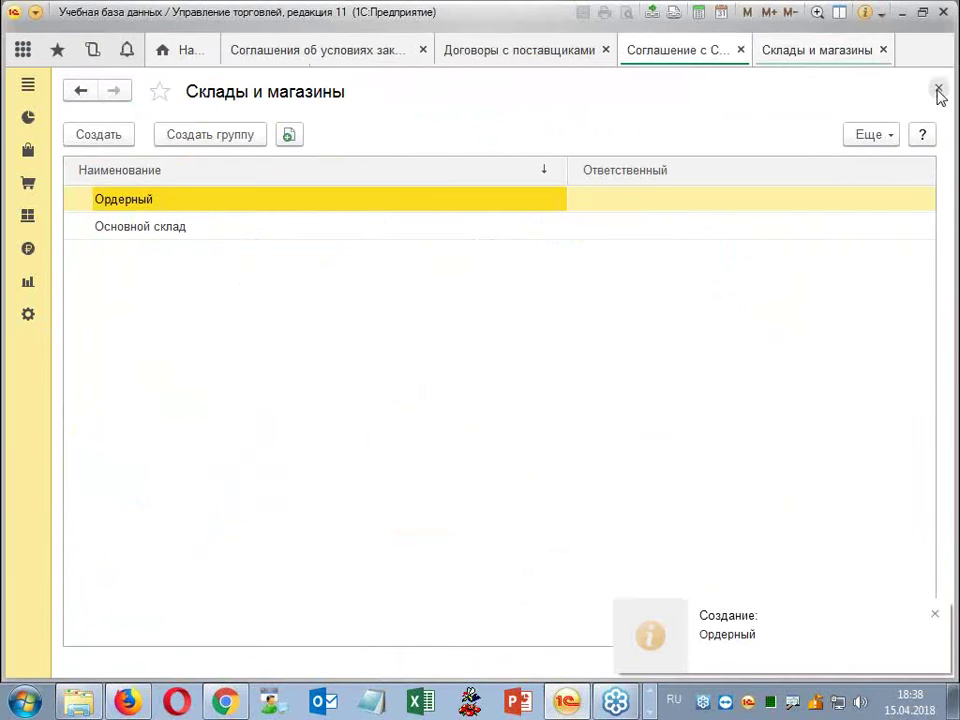
left_click(455, 46)
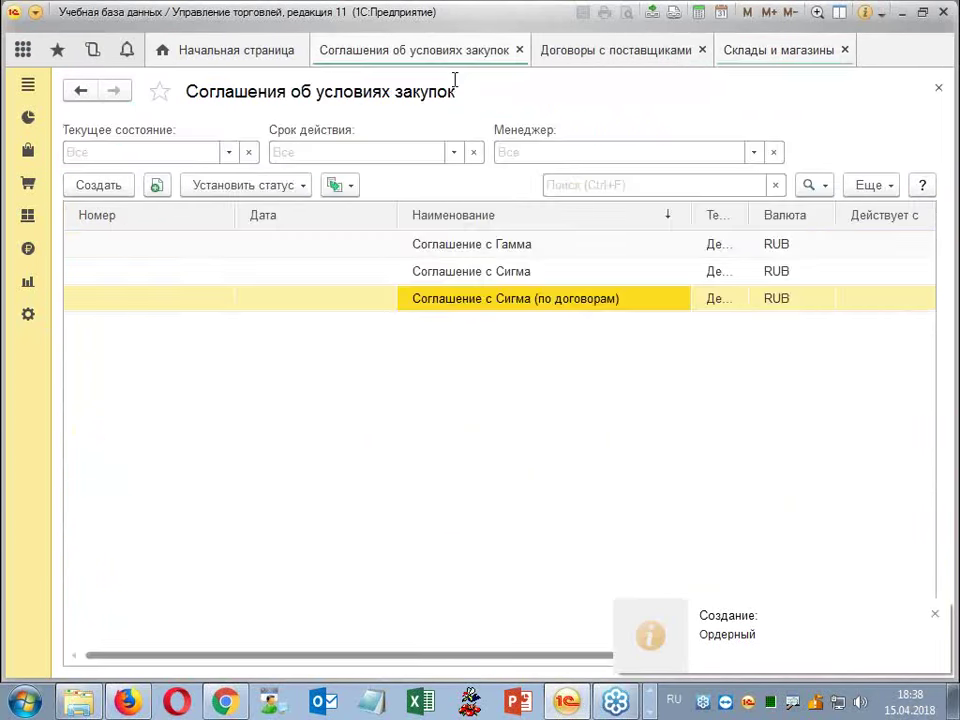
double_click(462, 300)
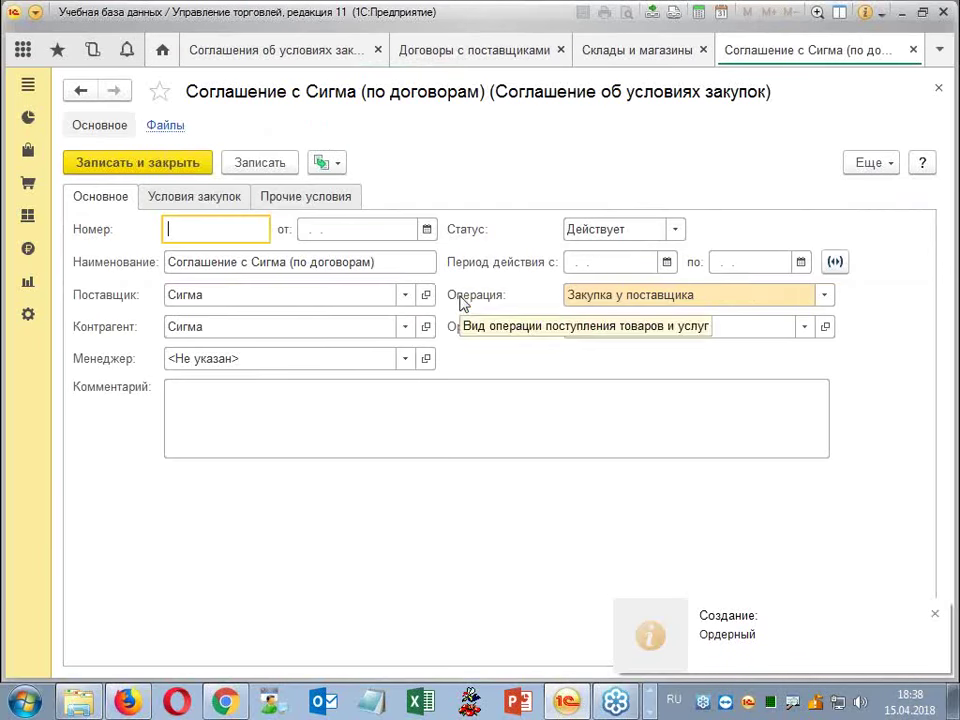
left_click(210, 204)
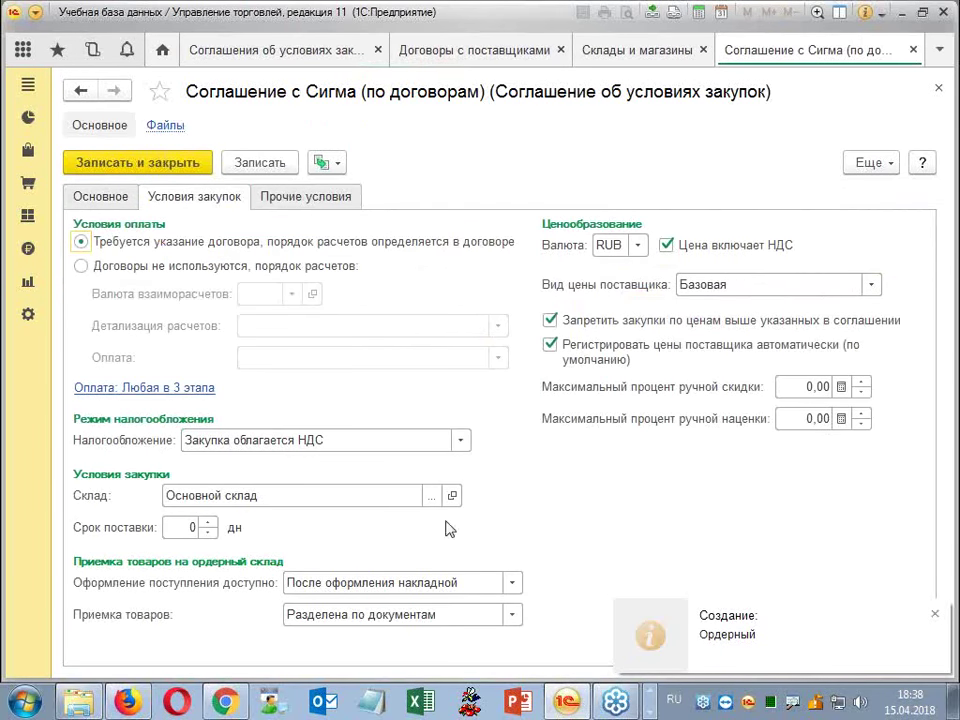
left_click(502, 583)
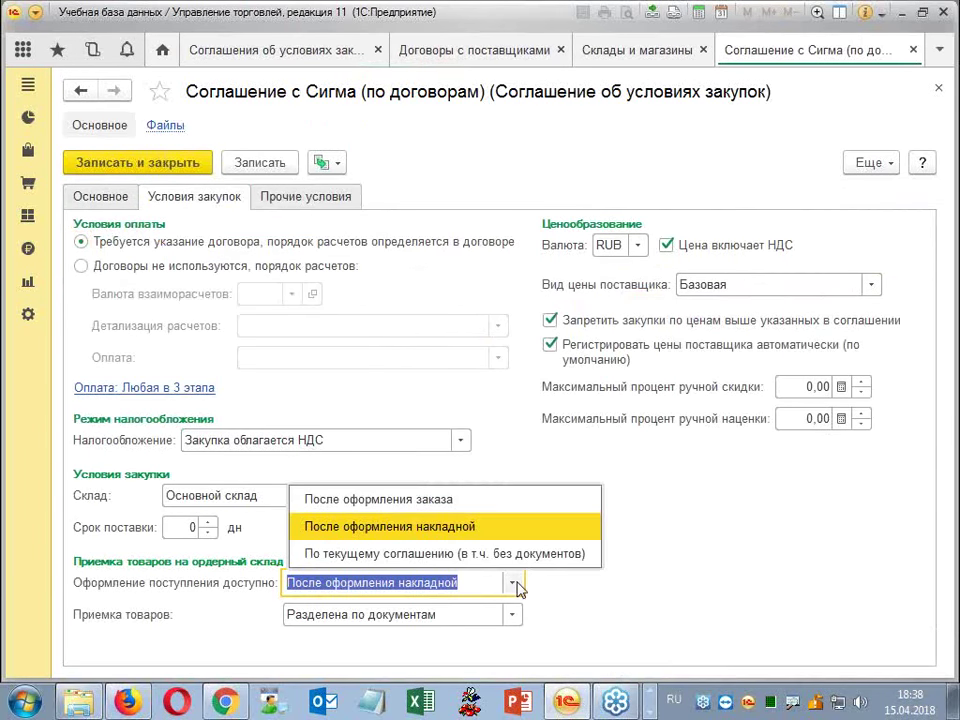
left_click(525, 554)
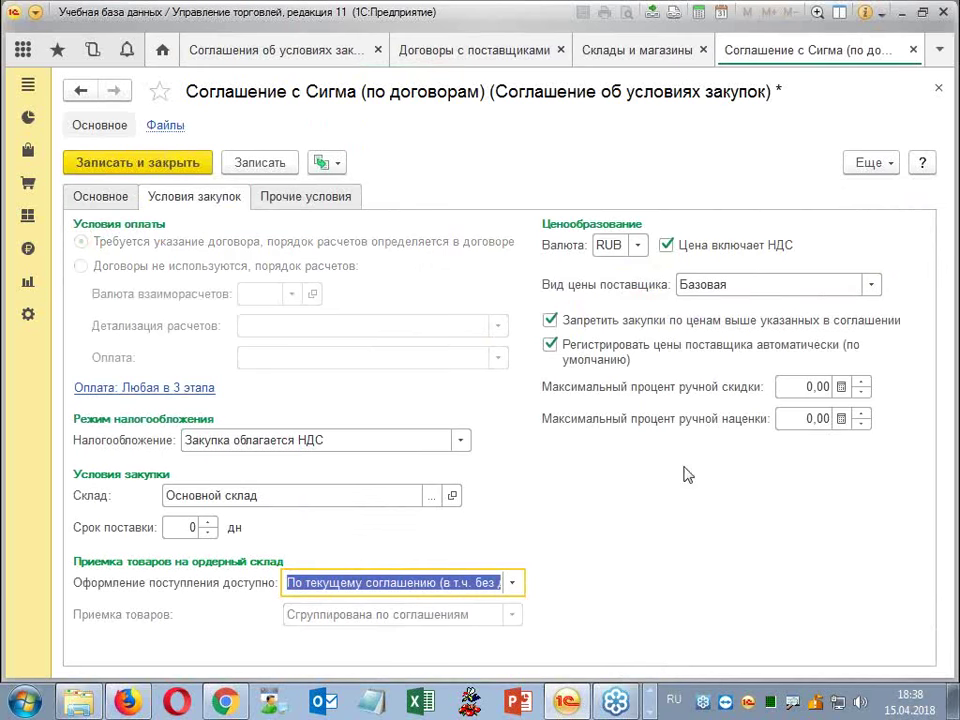
left_click(257, 163)
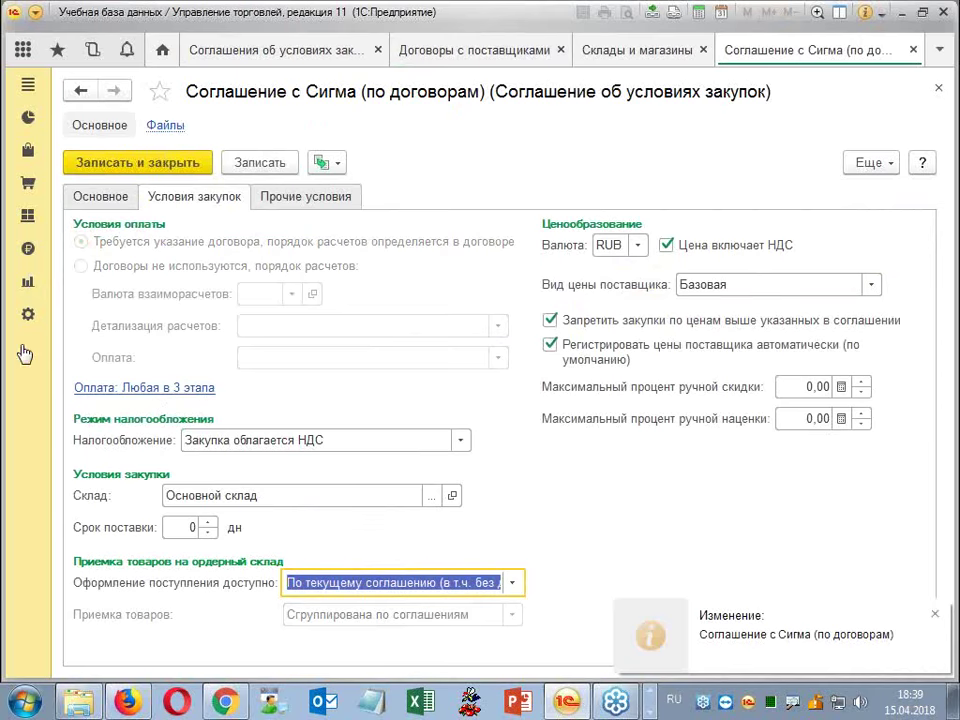
Open the list of warehouse operations and directories.
left_click(32, 215)
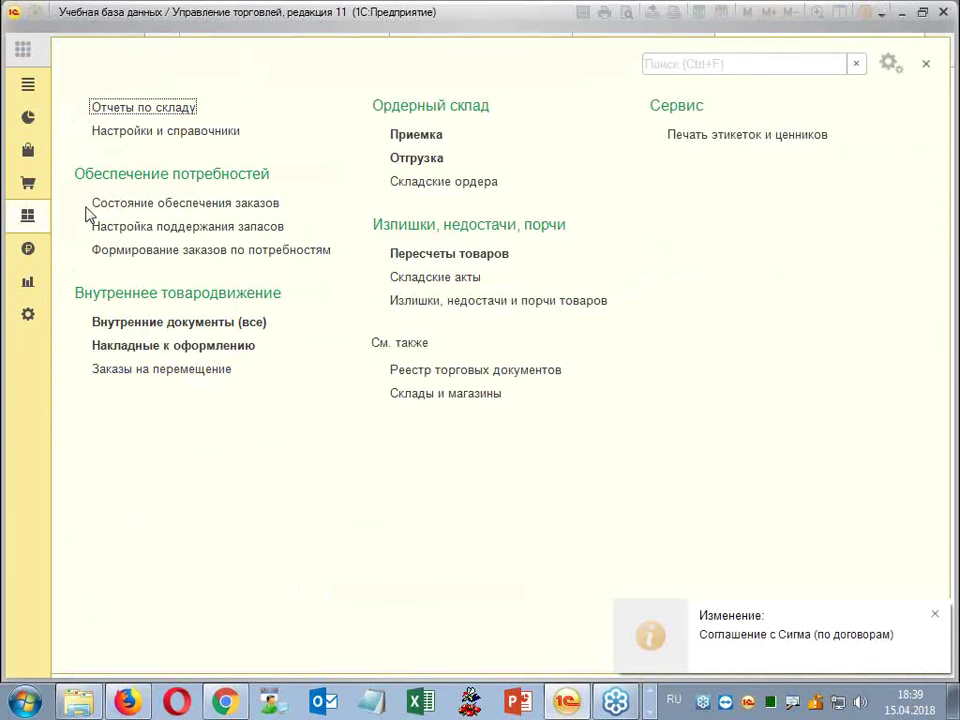
Open the list of all purchase documents and view the latest purchase from Компсервис.
left_click(28, 186)
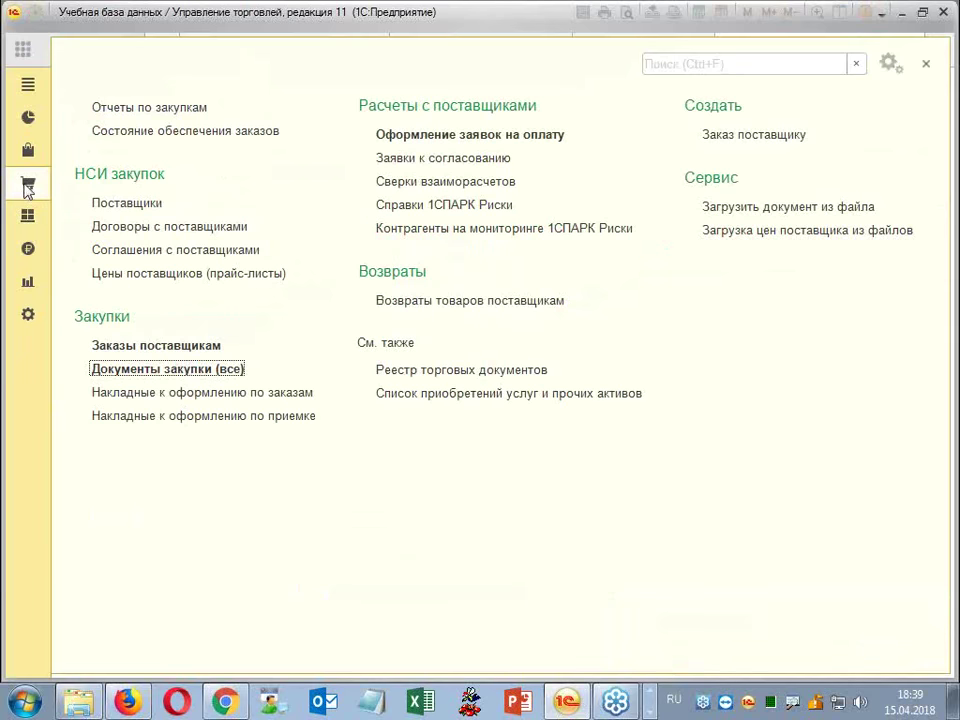
left_click(184, 368)
double_click(531, 583)
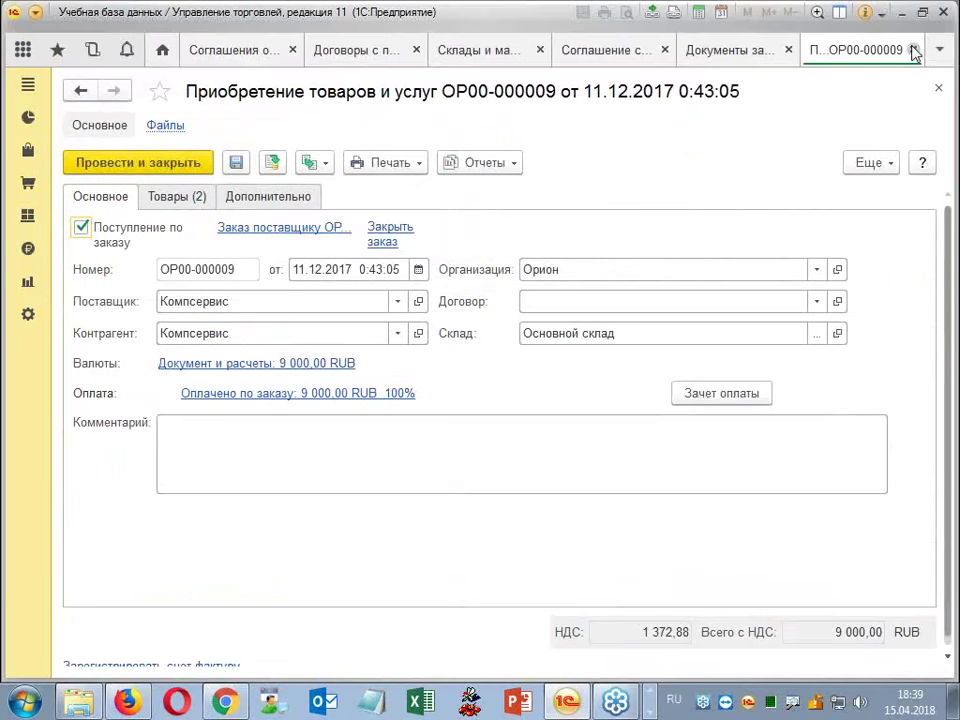
left_click(913, 50)
Create a new Приобретение товаров и услуг document for the operation Закупка у поставщика (товары в пути).
left_click(115, 200)
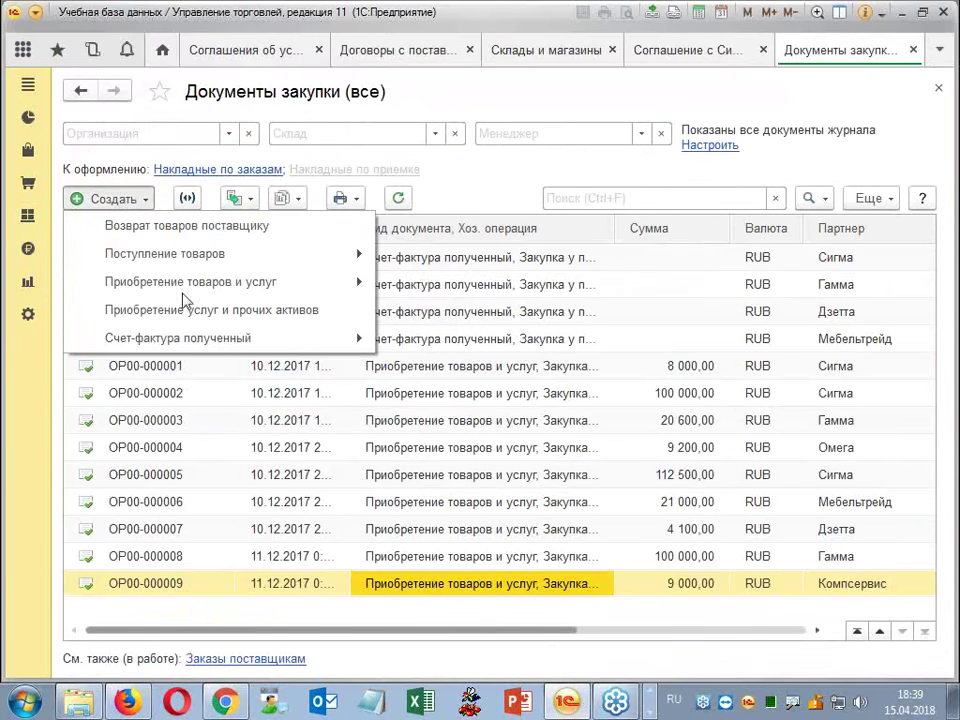
mouse_move(195, 258)
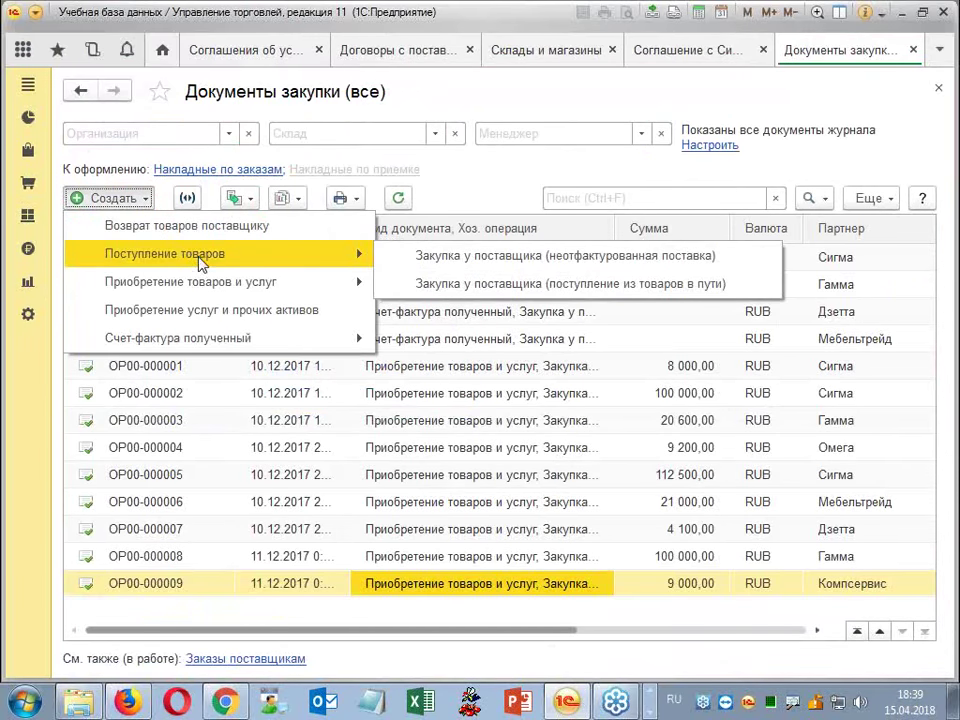
mouse_move(272, 281)
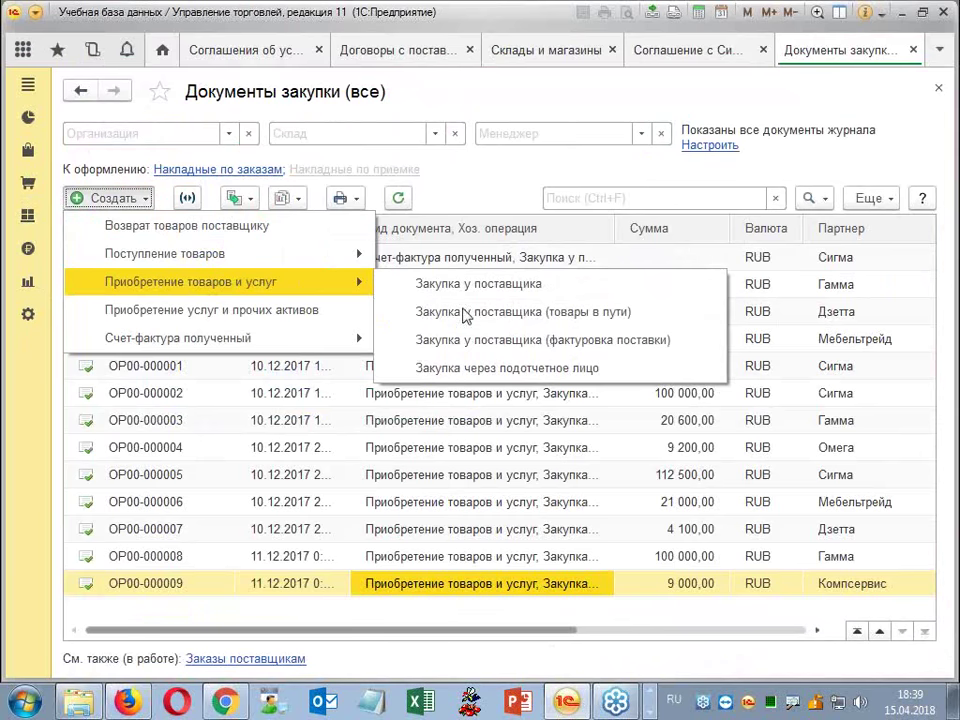
left_click(480, 315)
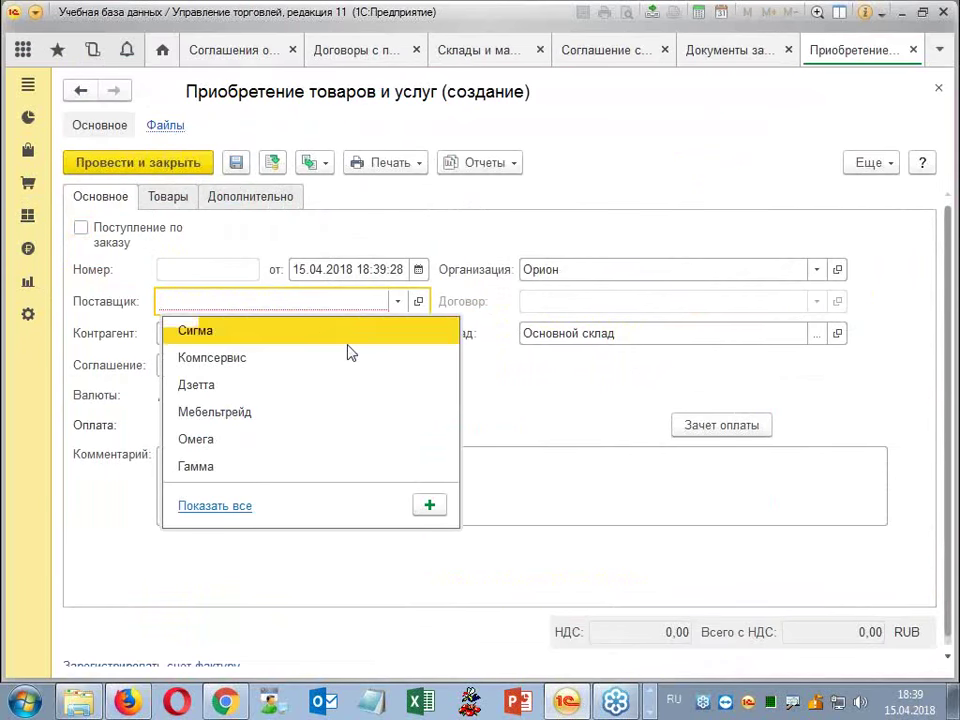
Fill in supplier Сигма, agreement Соглашение с Сигма (по договорам) and contract Сигма (неотфактурованные поставки) in the new purchase.
left_click(350, 331)
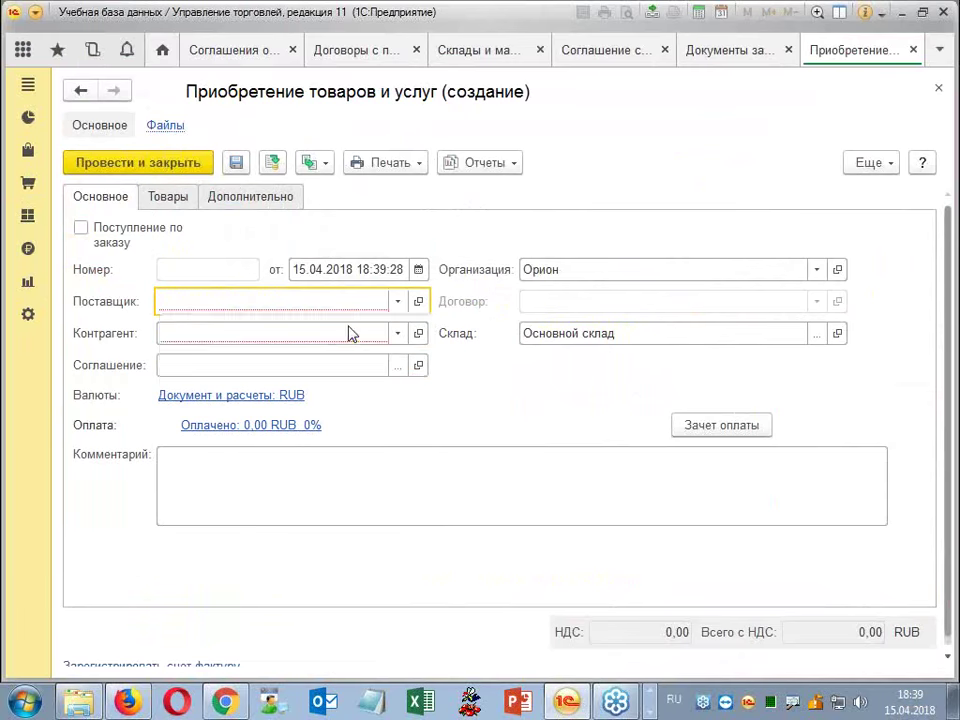
left_click(397, 365)
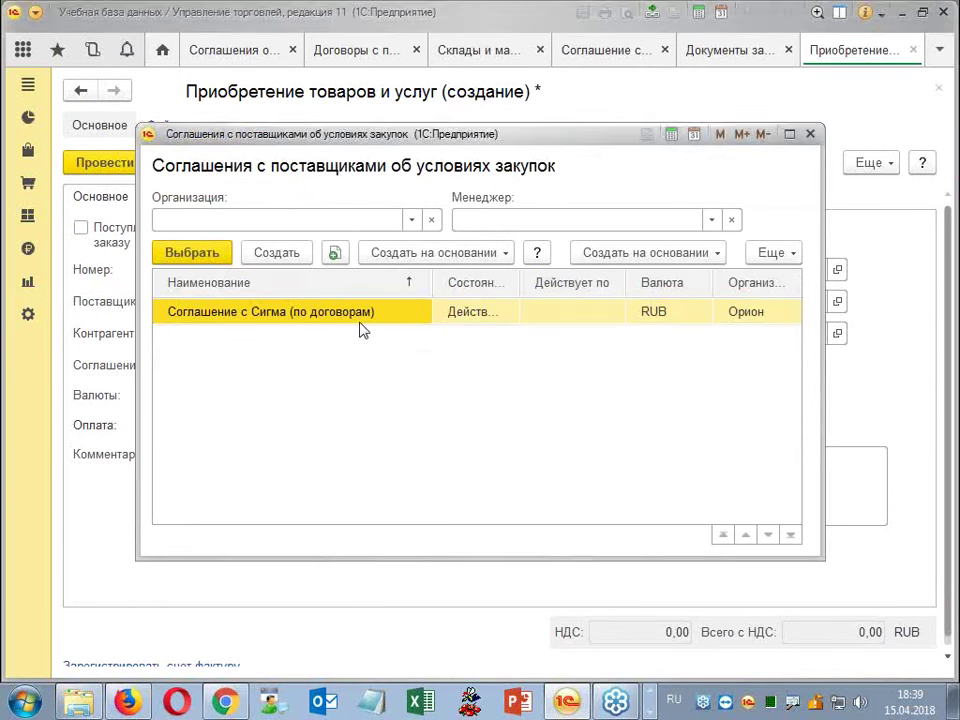
double_click(360, 322)
left_click(816, 302)
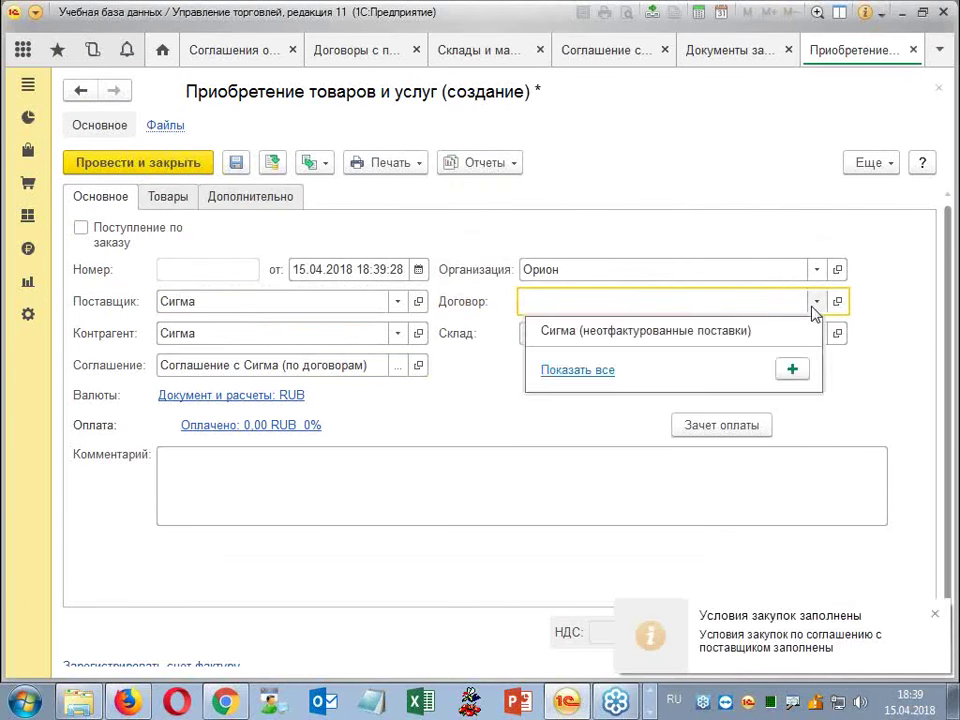
left_click(722, 332)
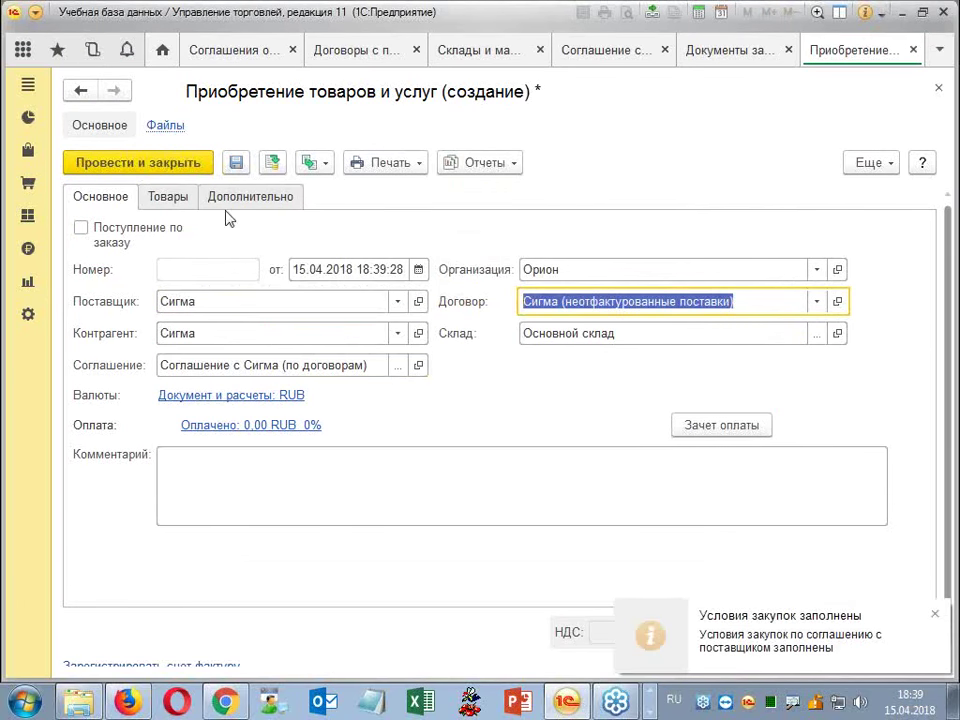
Add Товар 2 with a quantity of 10 to the purchase's goods list.
left_click(172, 194)
left_click(111, 231)
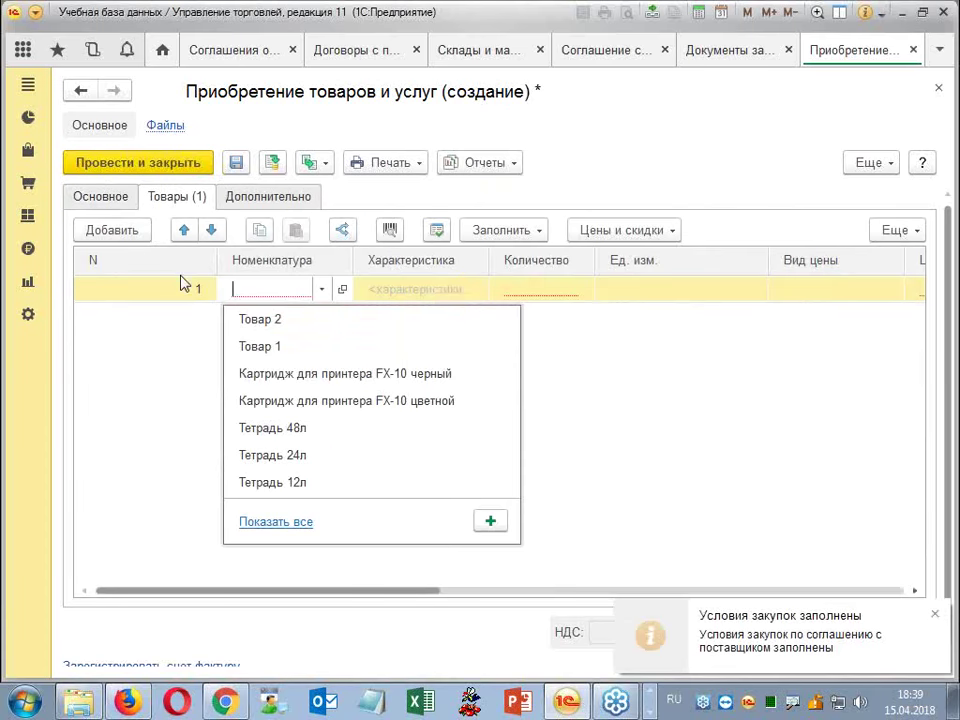
left_click(332, 318)
type("10")
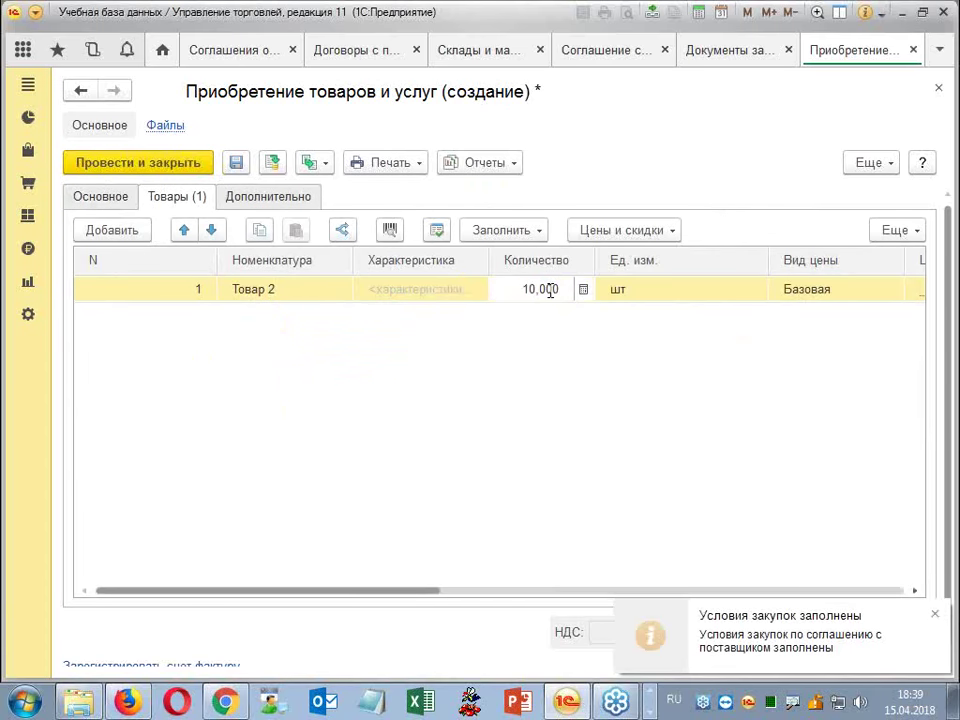
key("Return")
Set the price of Товар 2 to 555 and post and close the purchase document.
left_click_drag(388, 590, 546, 392)
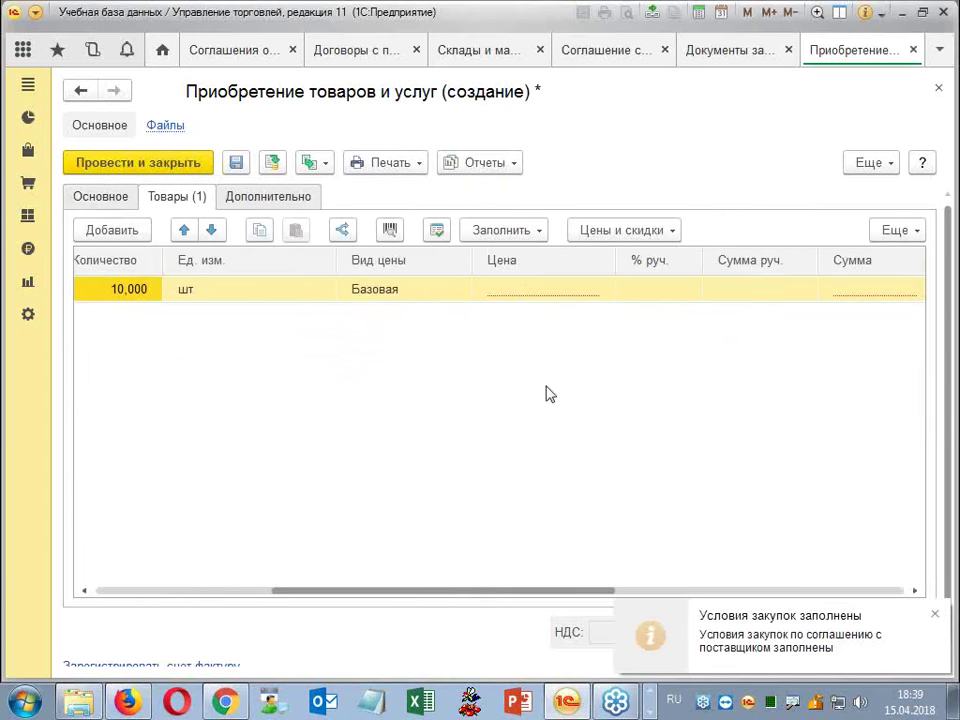
left_click(540, 290)
left_click(540, 290)
type("555")
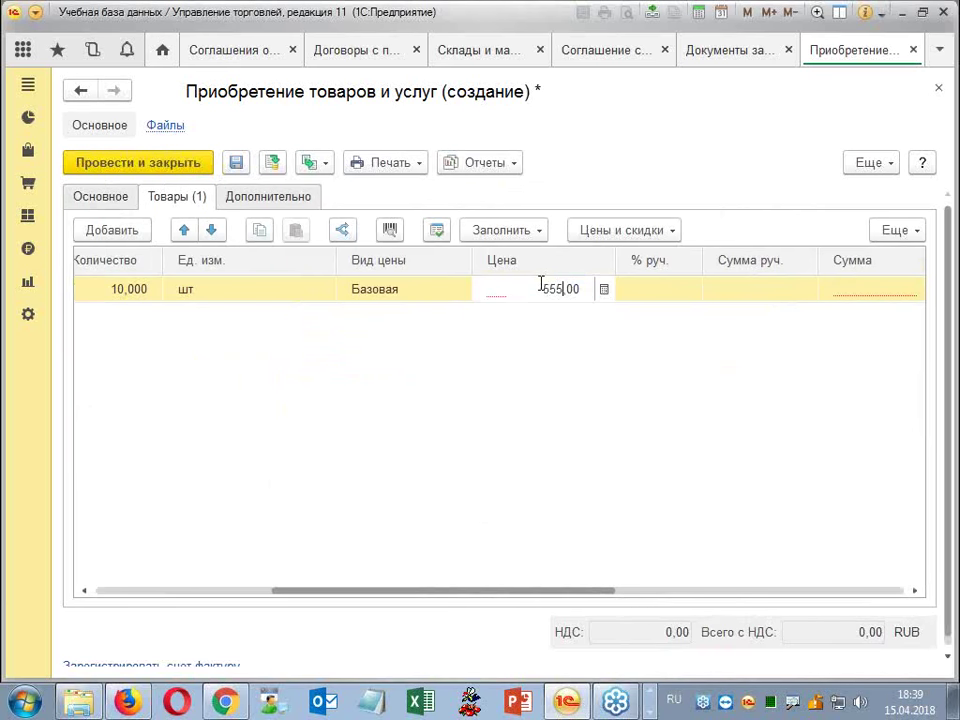
key("Return")
left_click(130, 166)
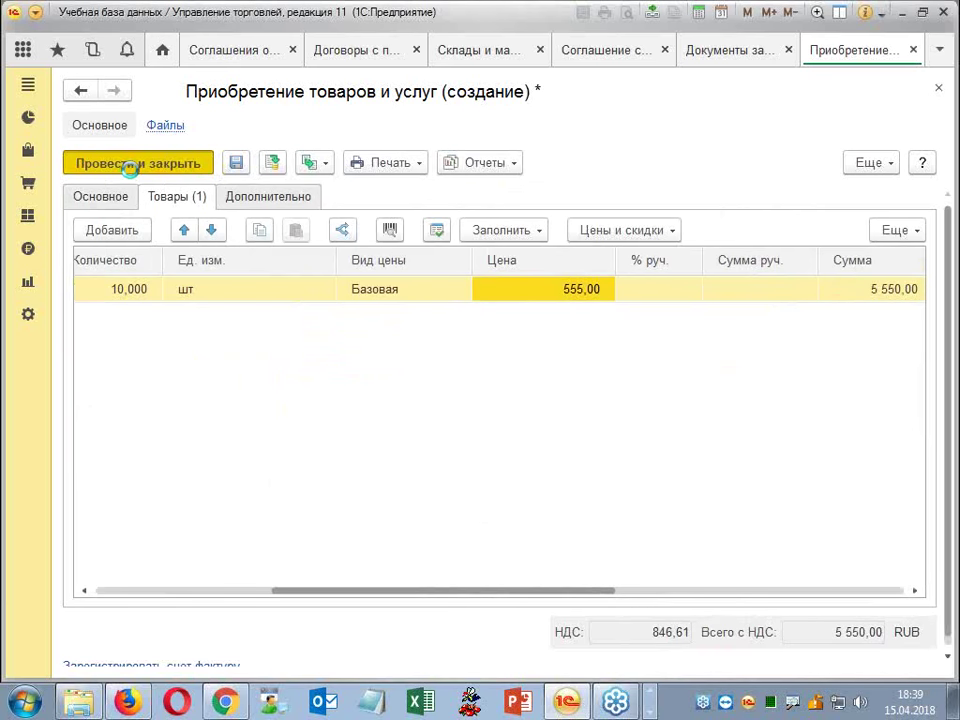
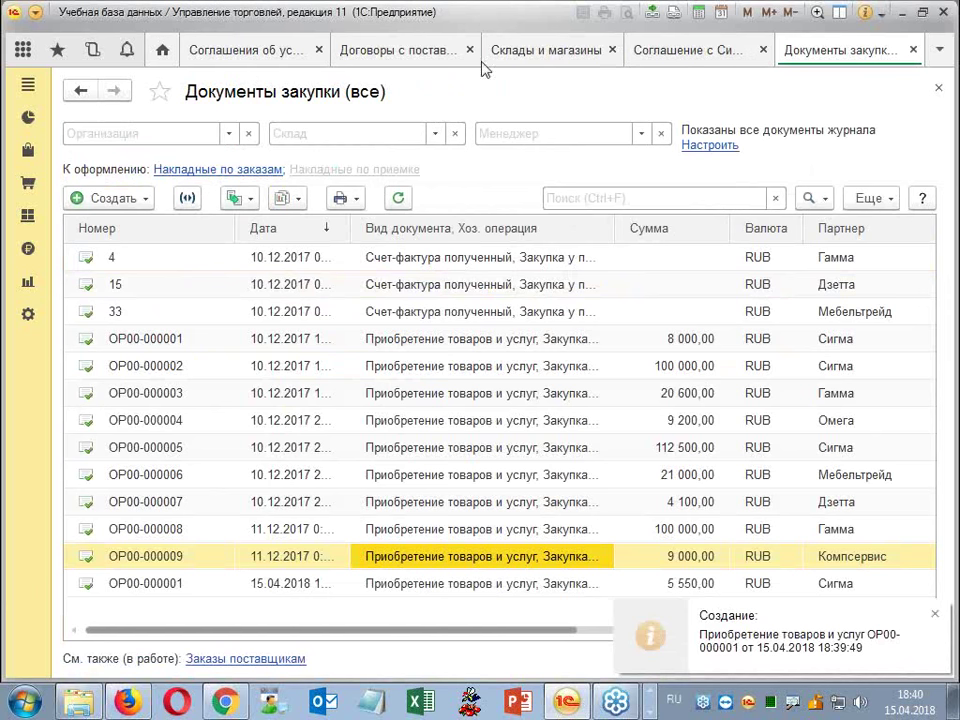
Open Соглашение с Сигма (по договорам) and examine the available options for Оформление поступления доступно.
left_click(352, 56)
left_click(305, 47)
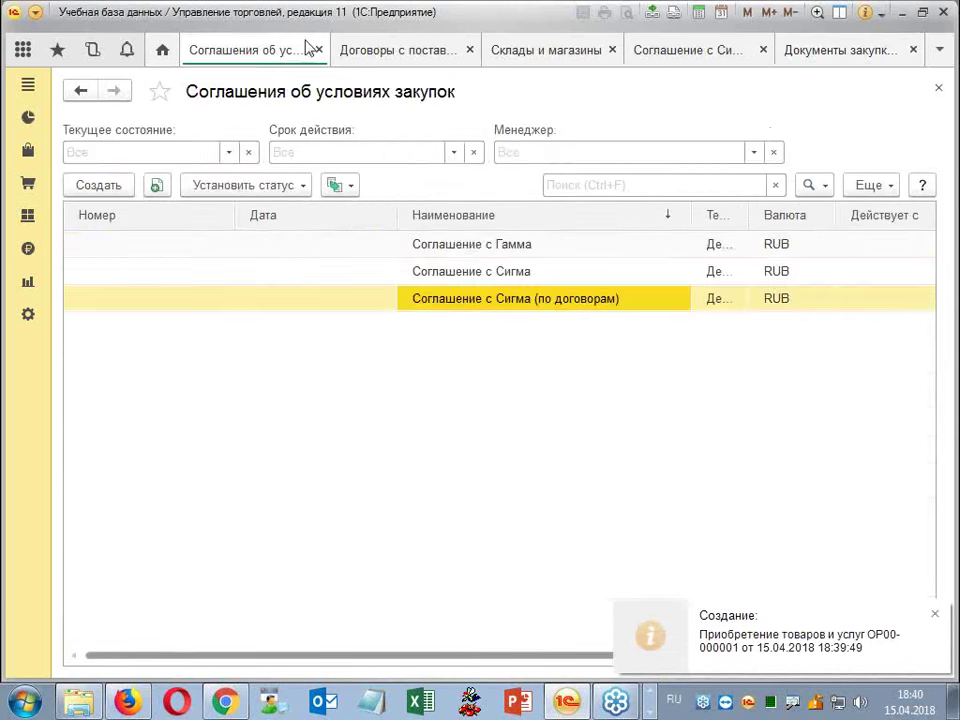
double_click(527, 294)
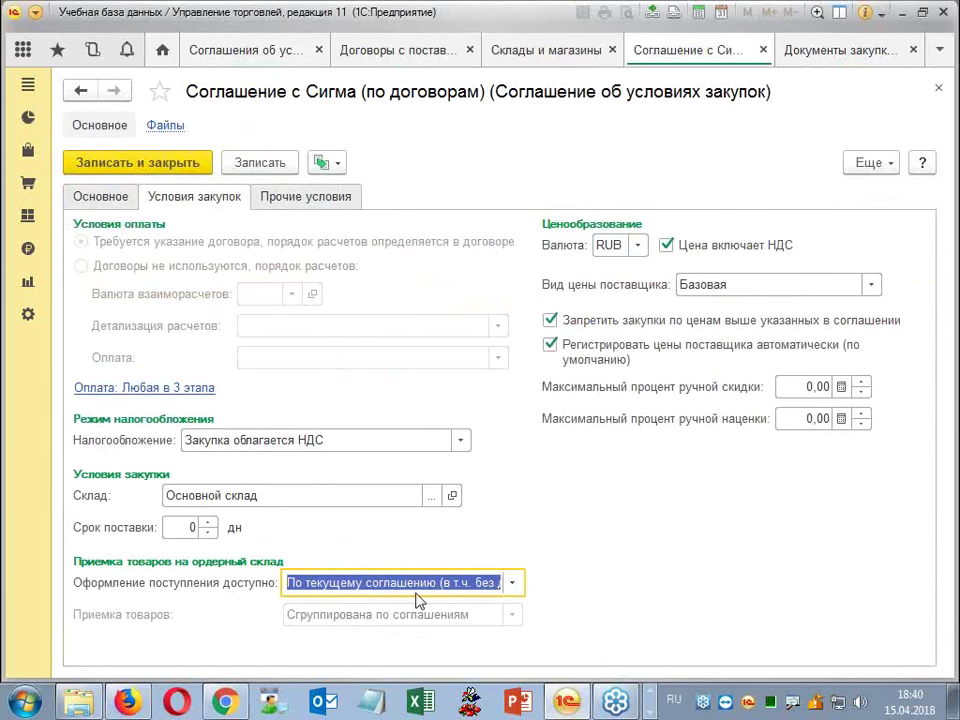
left_click(511, 583)
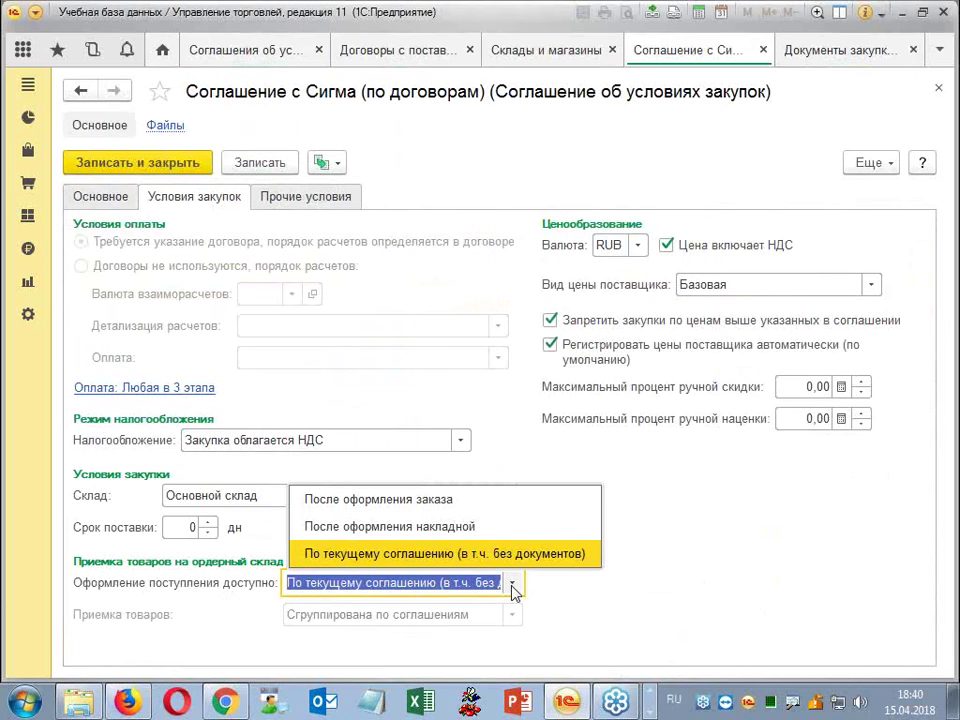
left_click(511, 588)
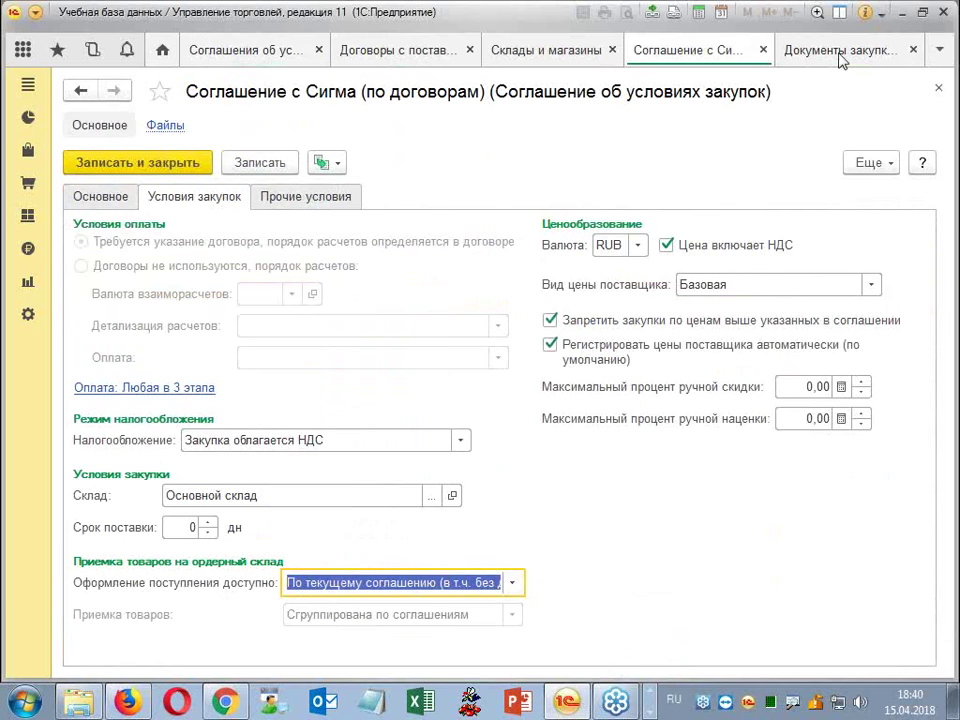
Close the agreement and select the new Сигма purchase of 15.04.2018 in the purchase documents list.
left_click(762, 50)
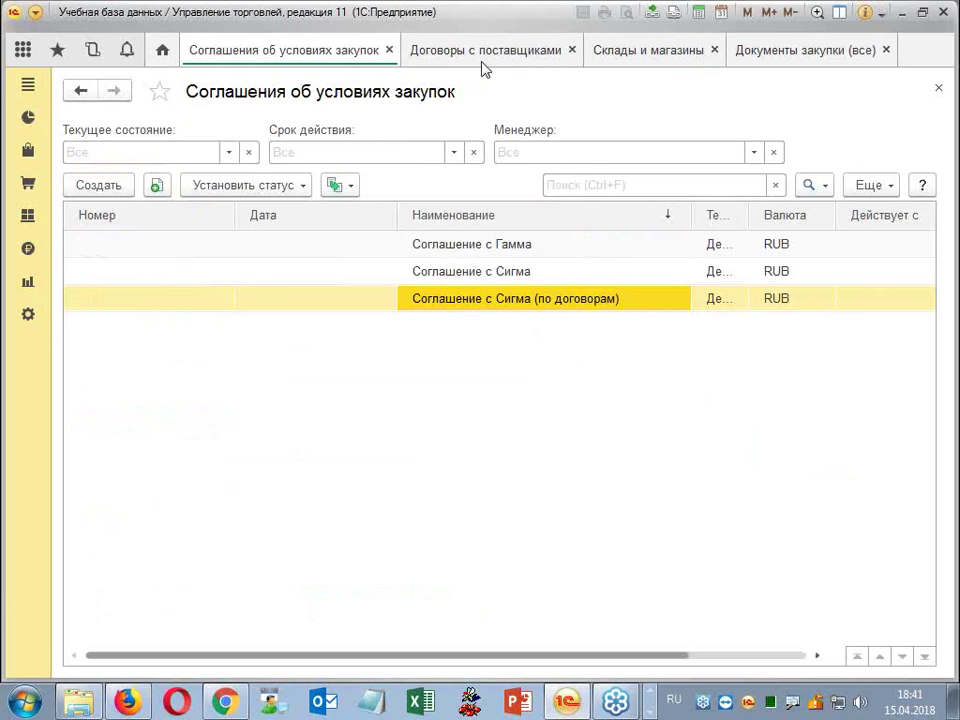
left_click(790, 50)
left_click(507, 588)
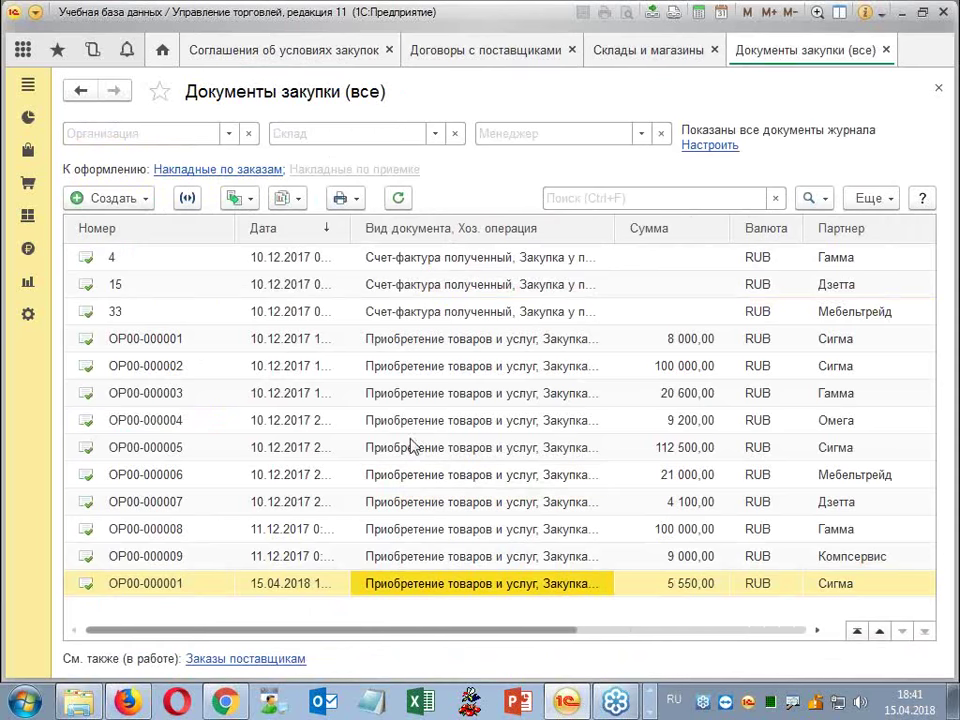
Generate the warehouse report Ведомость по товарам на складах and check it for the purchased Товар 2.
left_click(28, 215)
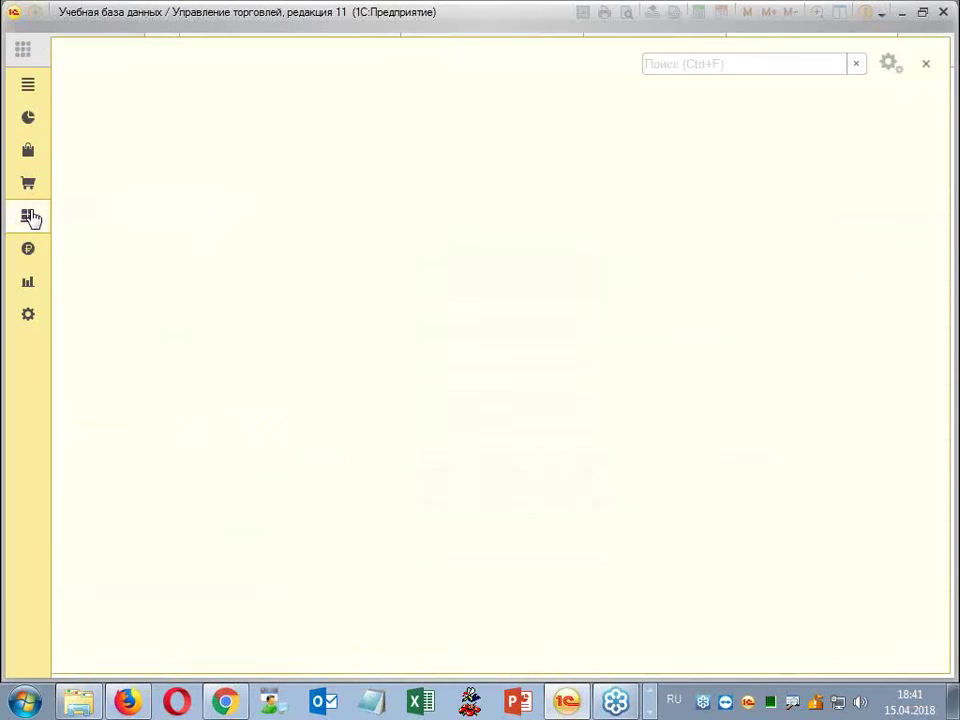
left_click(144, 108)
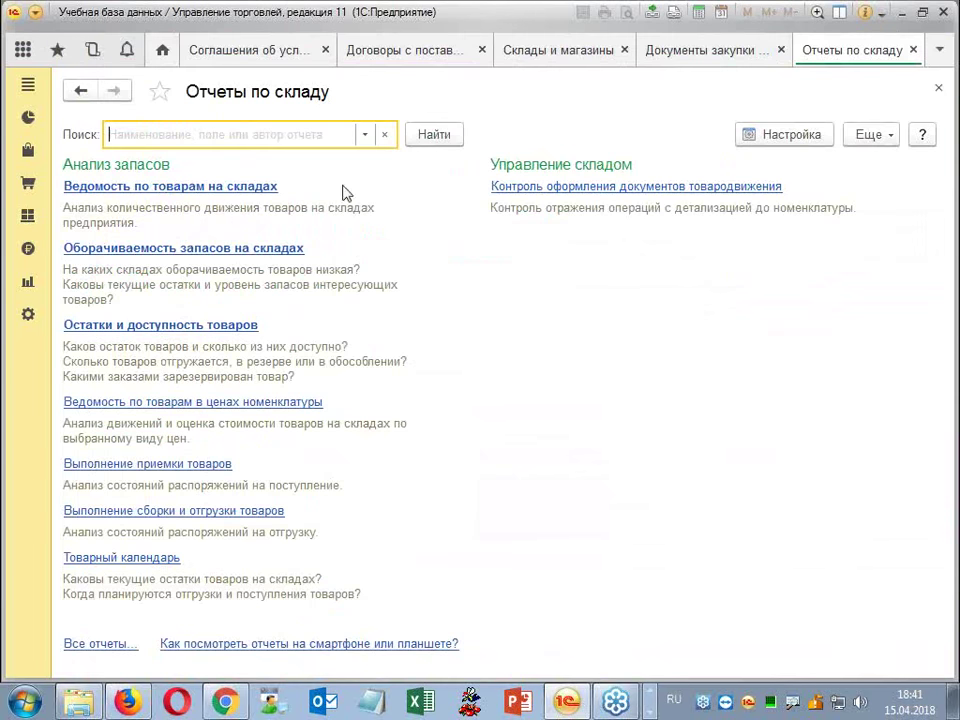
left_click(205, 188)
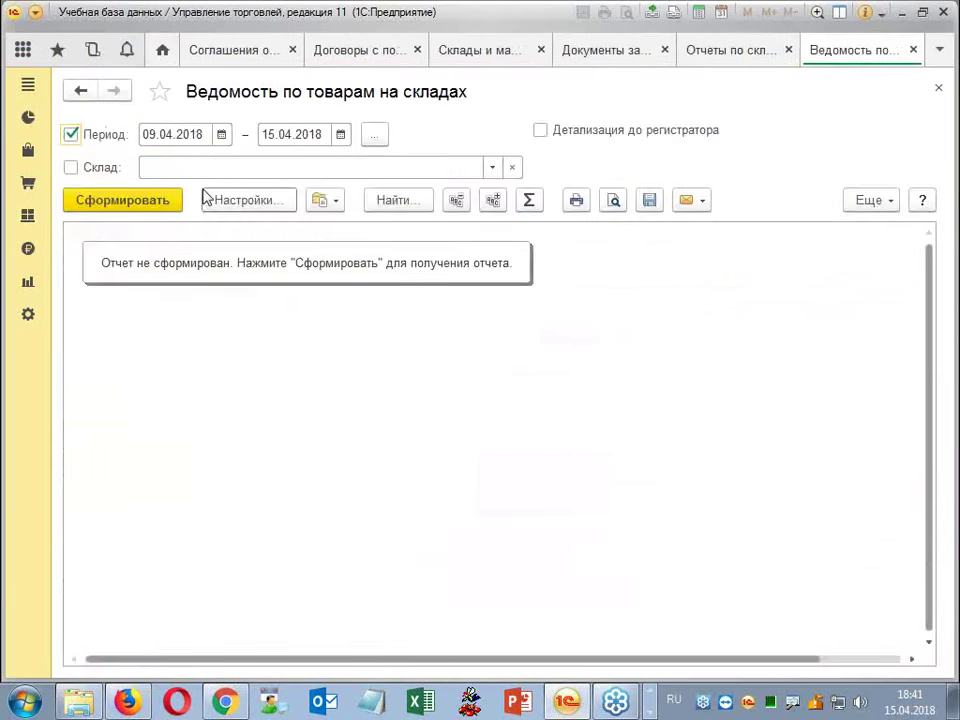
left_click(133, 203)
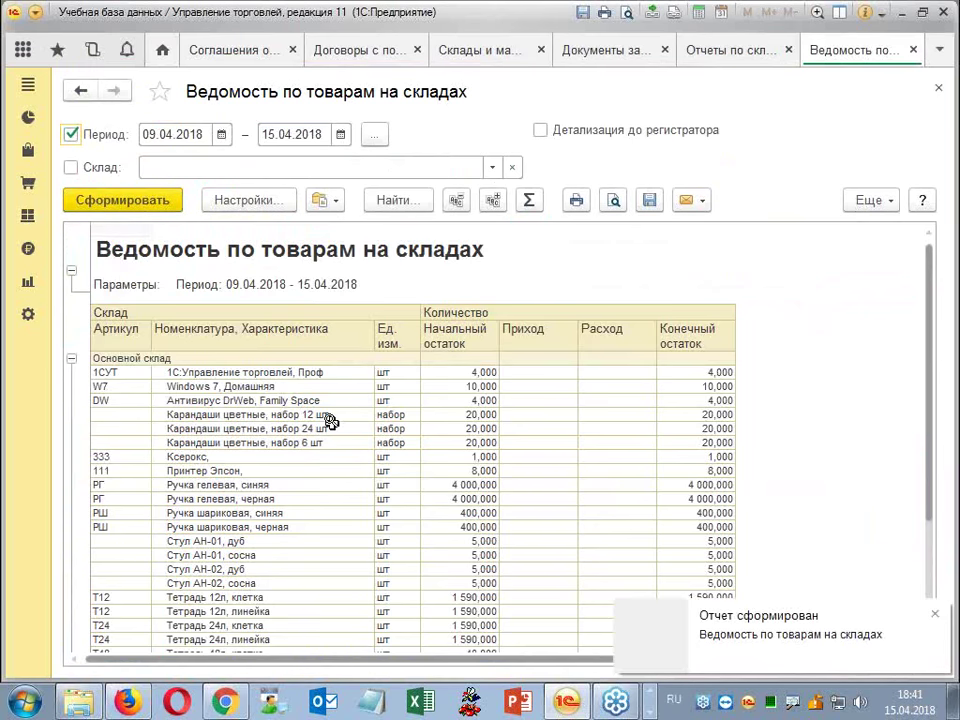
scroll(331, 422, "down", 3)
scroll(331, 422, "up", 2)
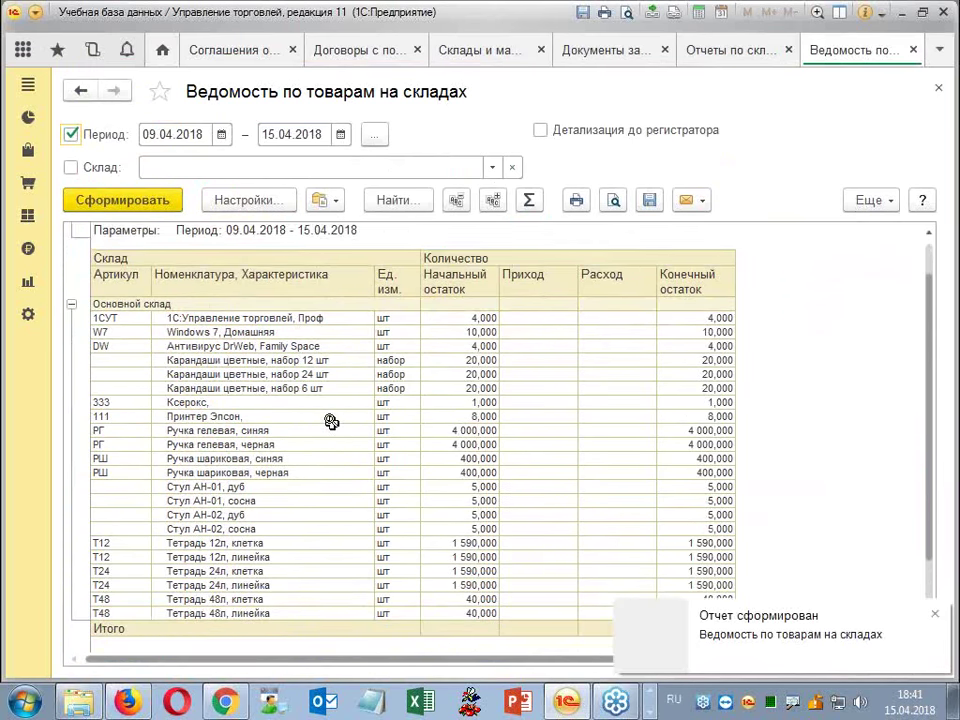
scroll(331, 422, "down", 3)
scroll(331, 422, "up", 5)
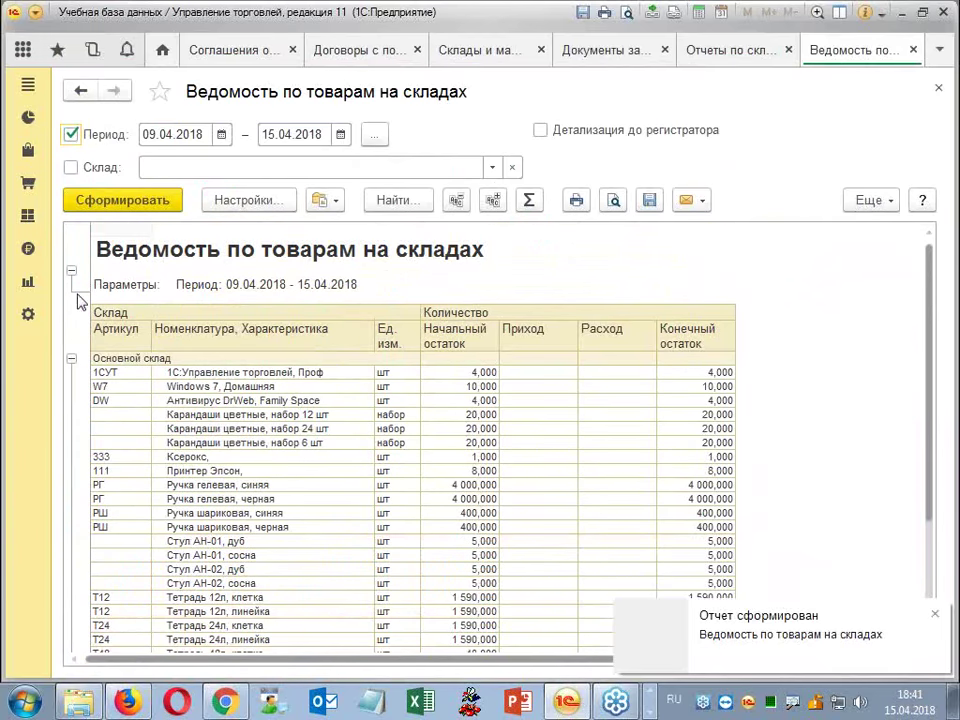
Generate the financial result report Ведомость по товарам организаций and check it for the purchased Товар 2.
left_click(30, 248)
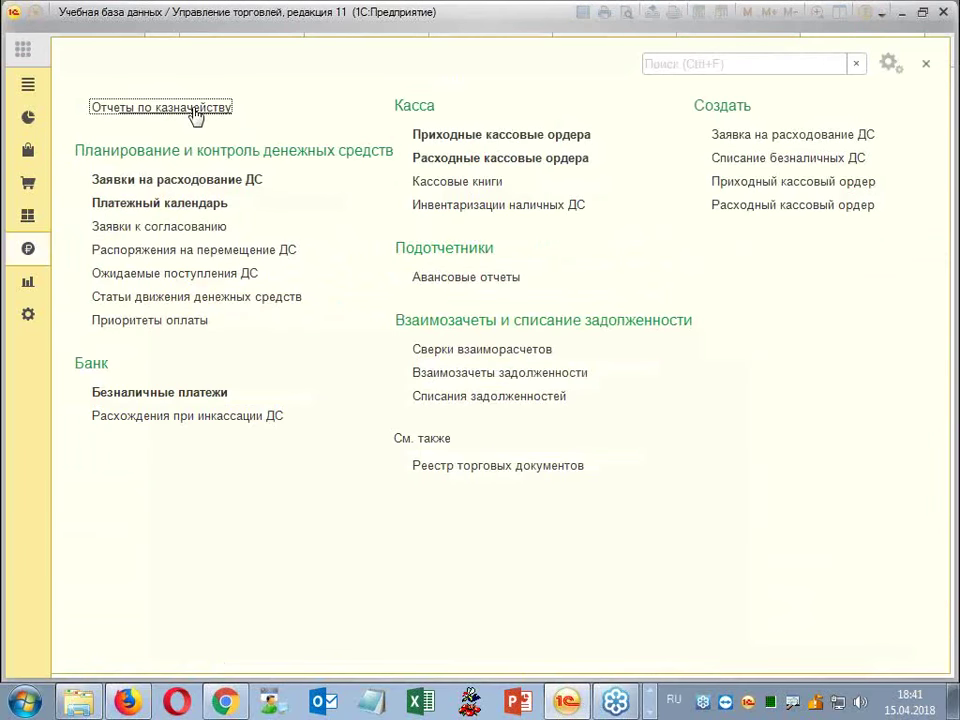
left_click(28, 281)
left_click(175, 112)
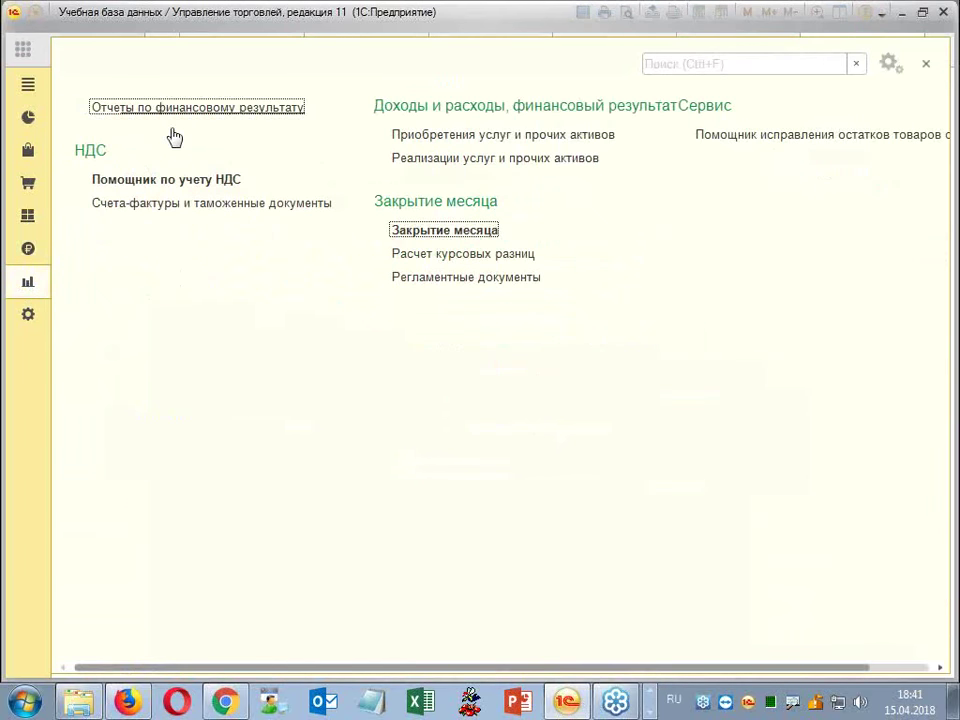
left_click(154, 106)
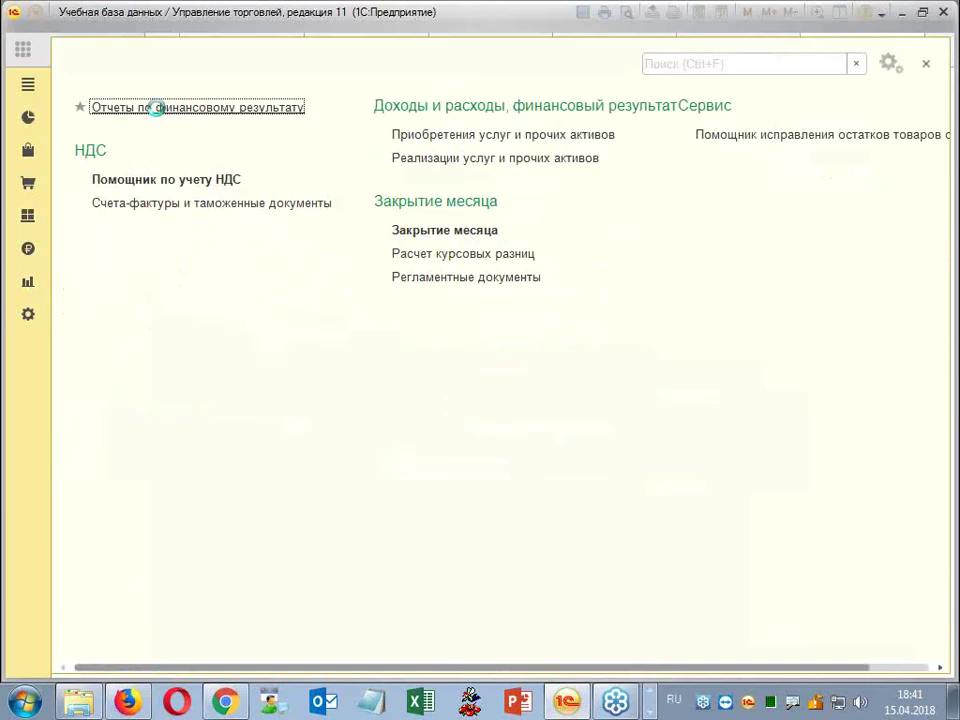
left_click(178, 188)
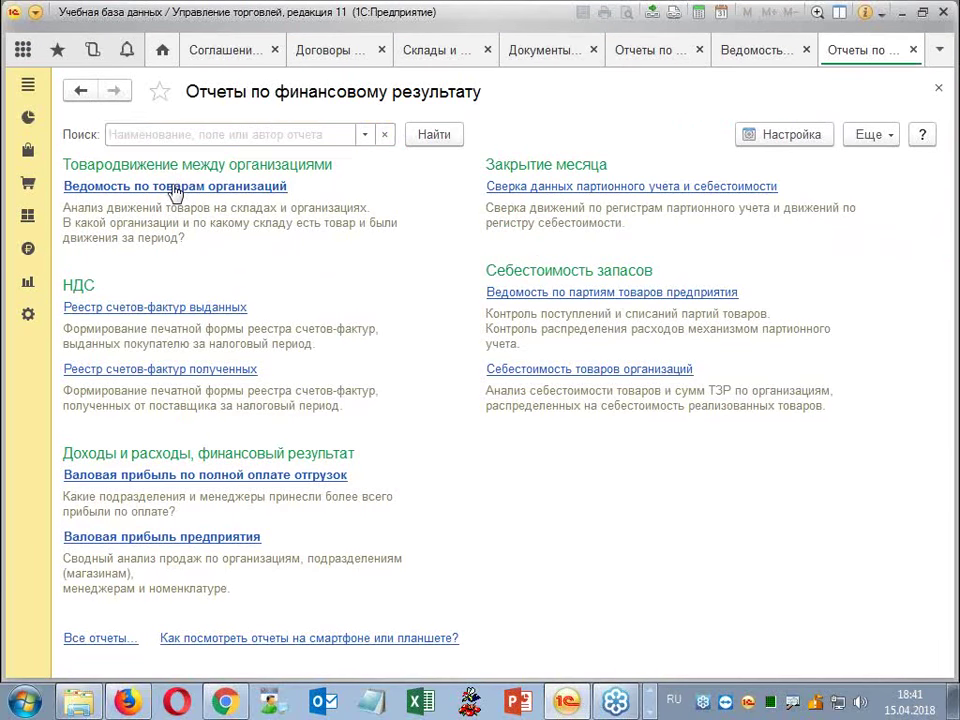
left_click(120, 204)
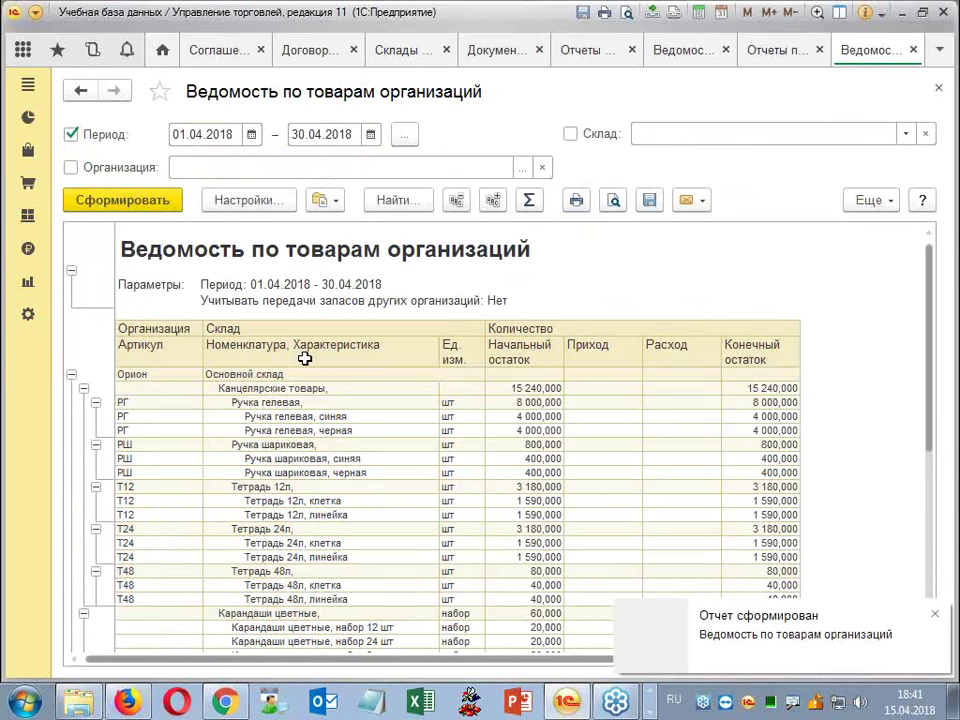
scroll(304, 356, "down", 5)
scroll(304, 356, "down", 2)
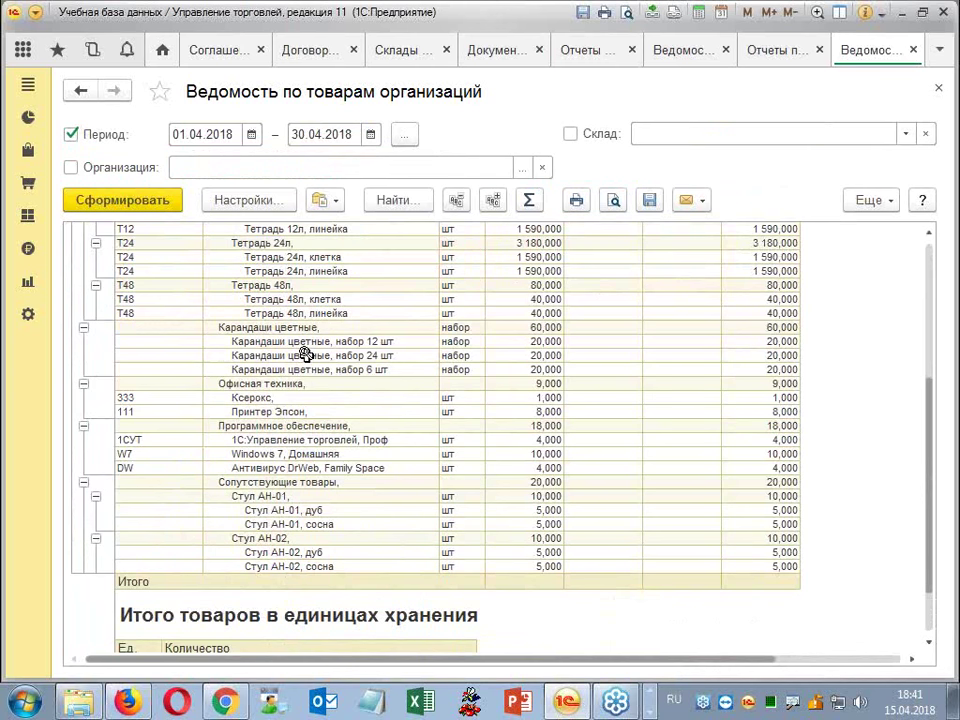
scroll(303, 355, "up", 5)
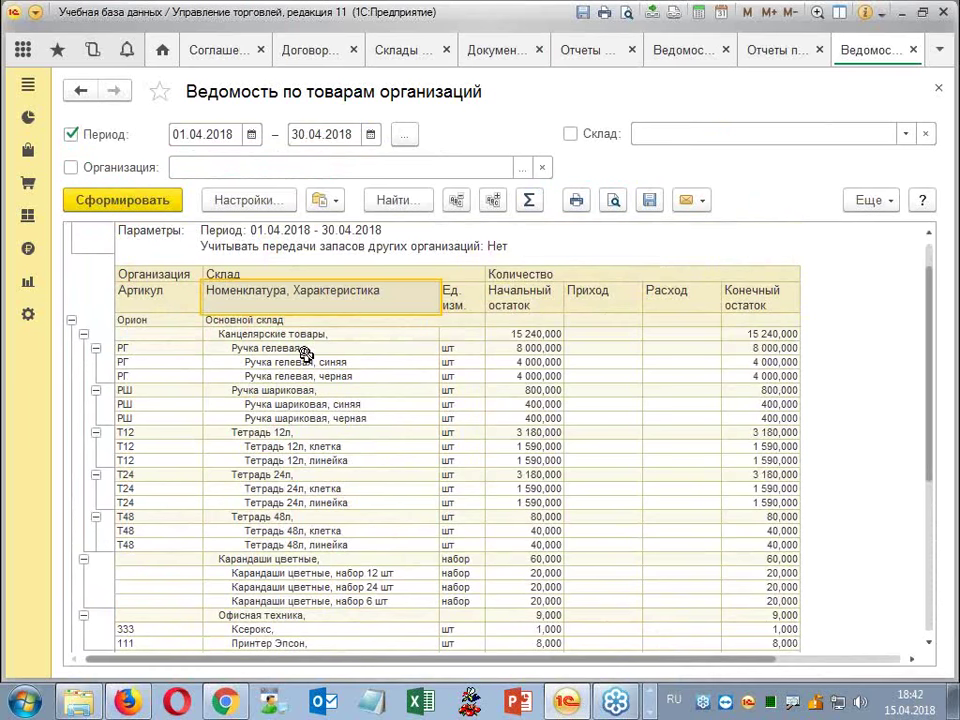
Close the Ведомость по товарам организаций report and look through the administration and financial result sections.
left_click(913, 50)
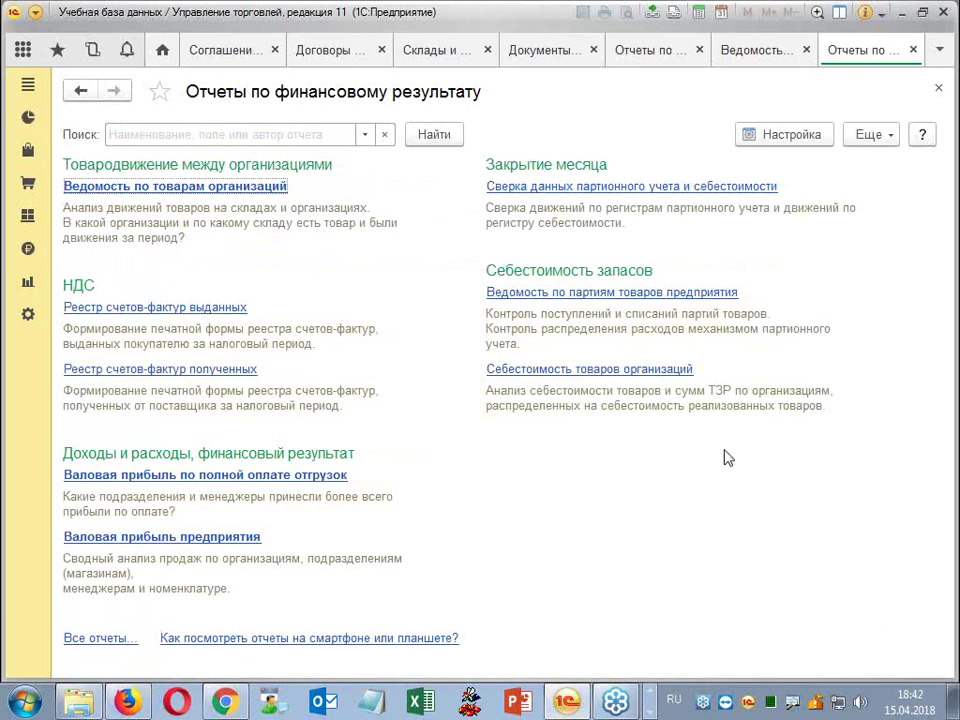
left_click(28, 314)
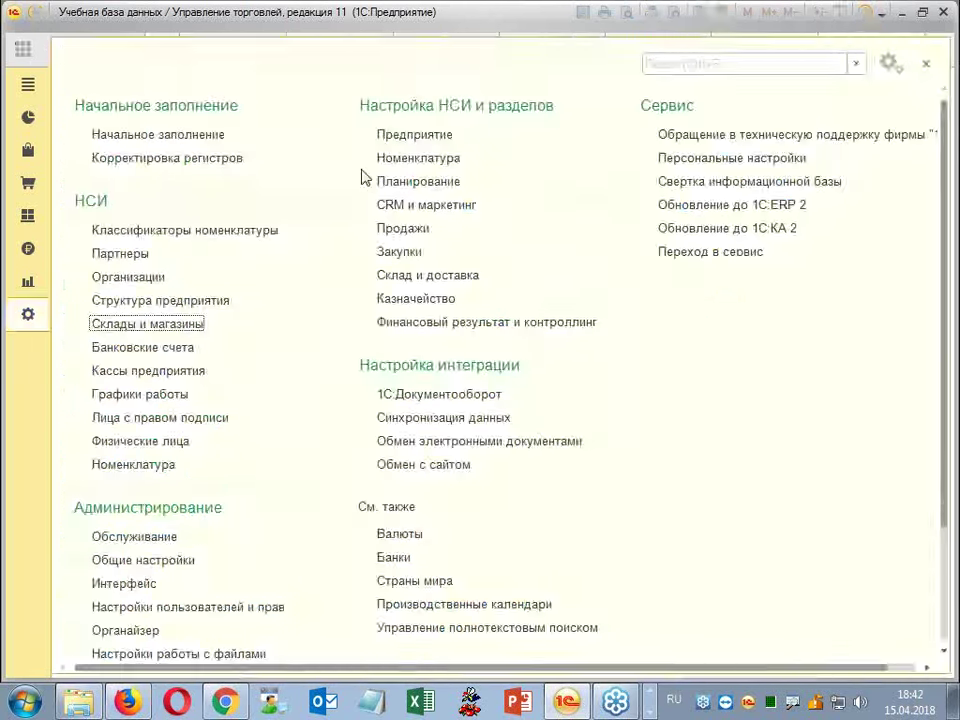
left_click(29, 283)
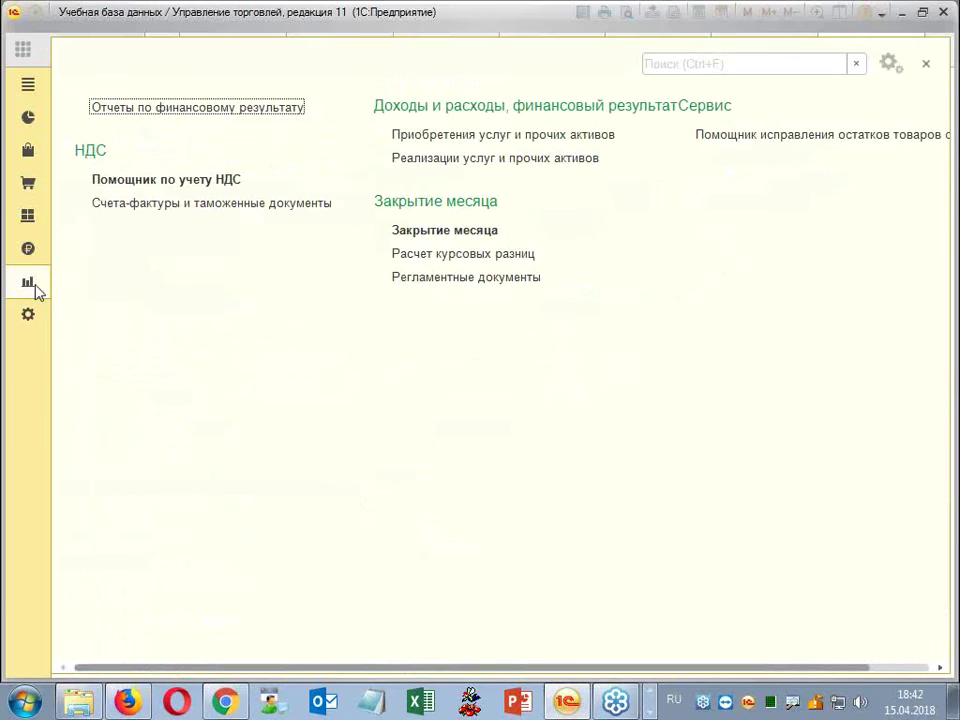
key("Return")
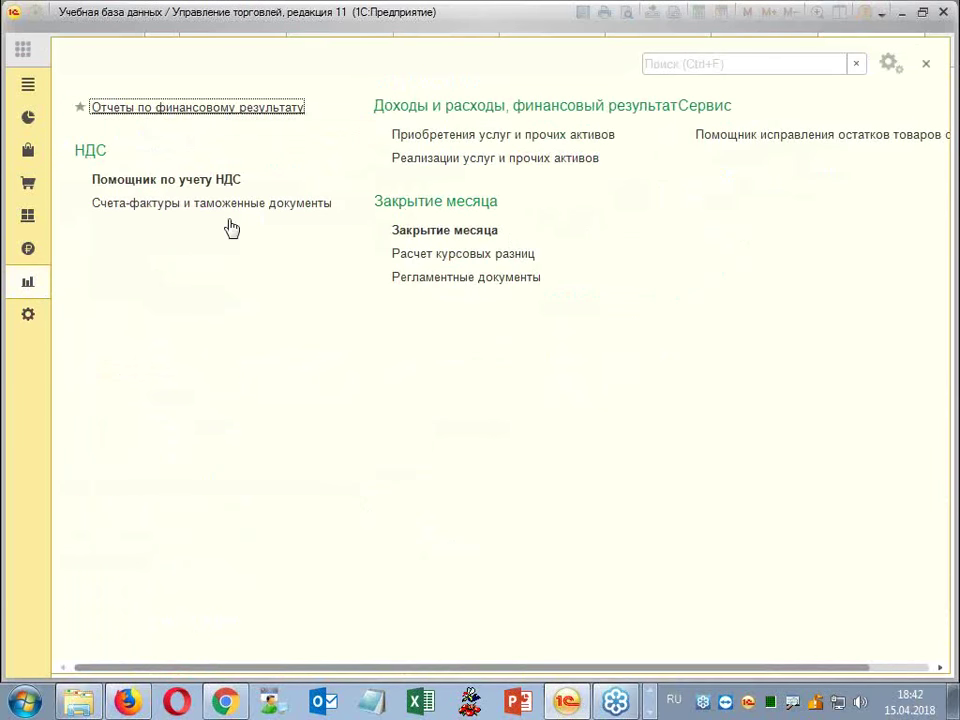
Generate Ведомость по партиям товаров предприятия for April 2018, check the receipt and closing balance of Товар 2, and close the report.
left_click(679, 290)
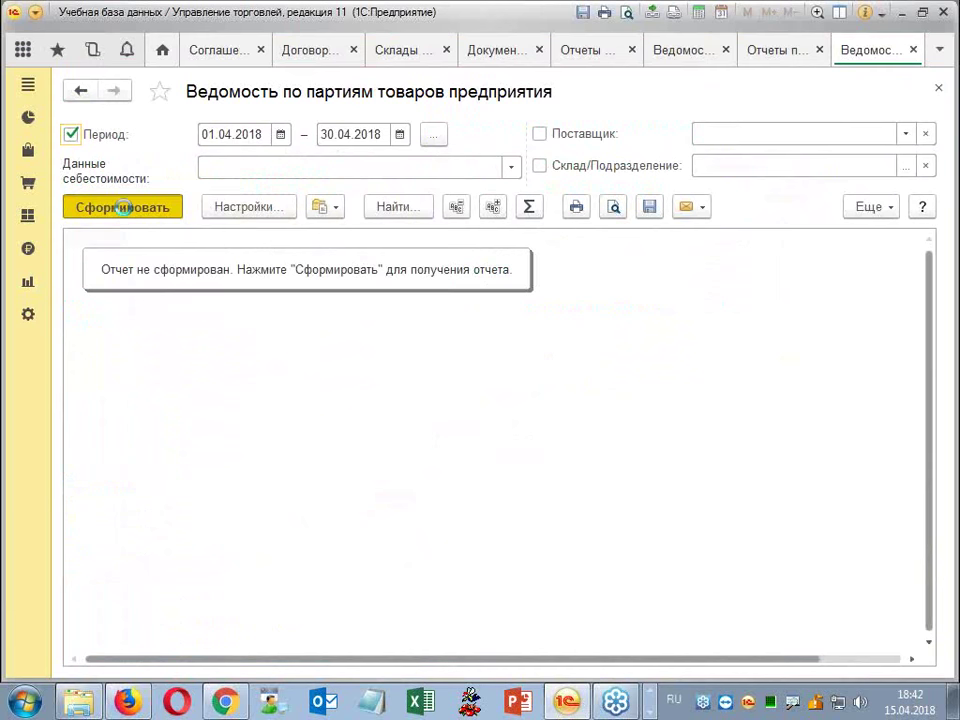
left_click(122, 207)
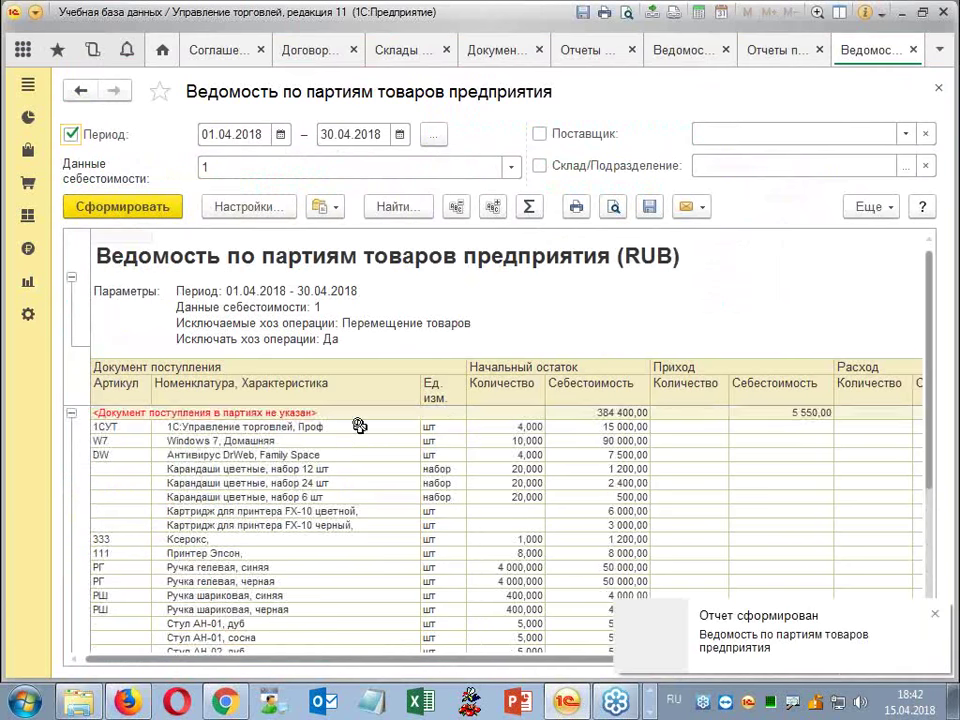
scroll(360, 306, "down", 10)
left_click(720, 551)
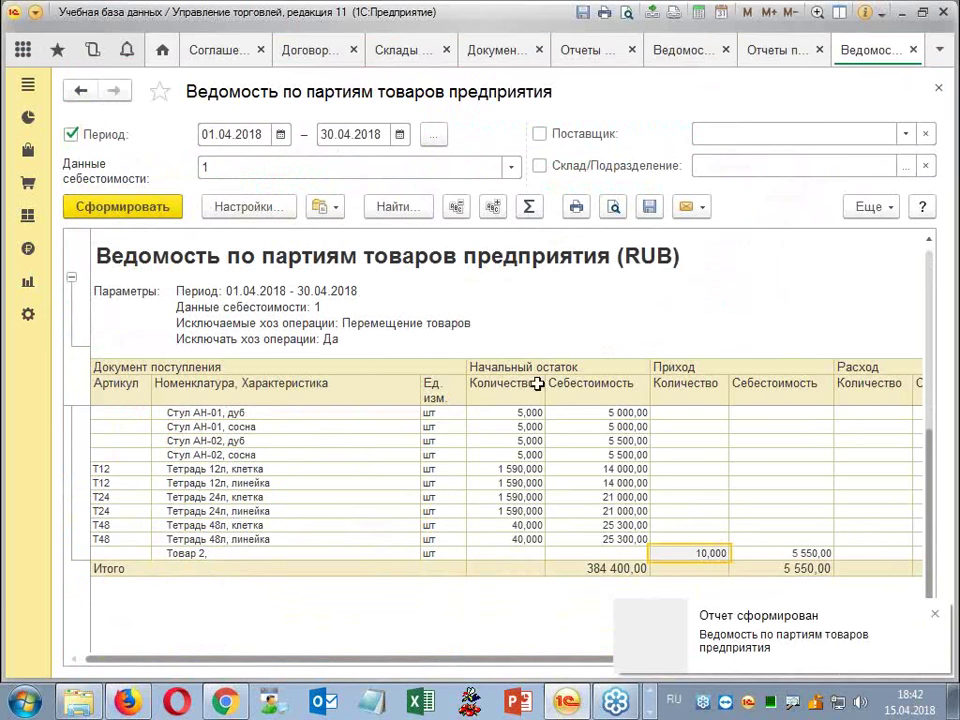
left_click_drag(795, 524, 744, 497)
left_click(693, 553)
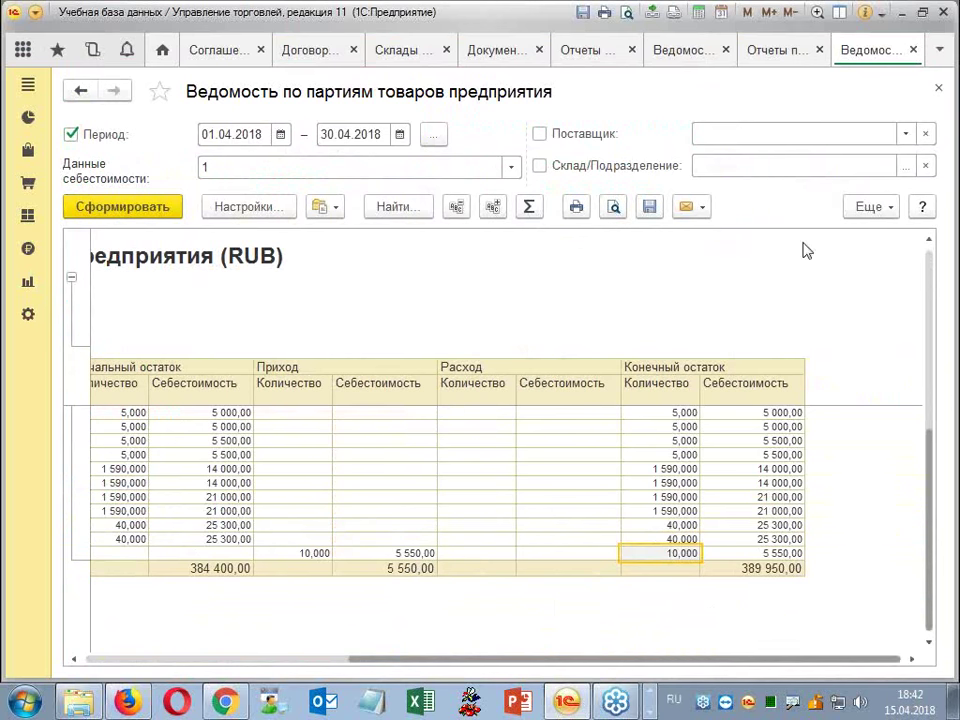
left_click(912, 50)
Generate the report Себестоимость товаров организаций for April 2018, check the receipt of Товар 2, and close it.
left_click(659, 368)
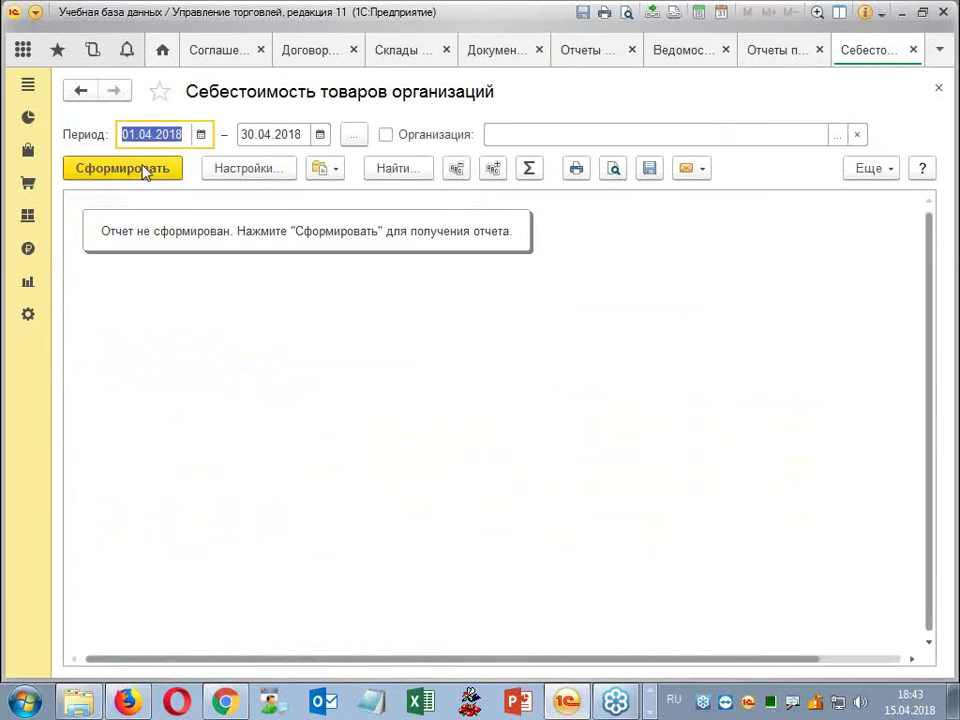
left_click(135, 168)
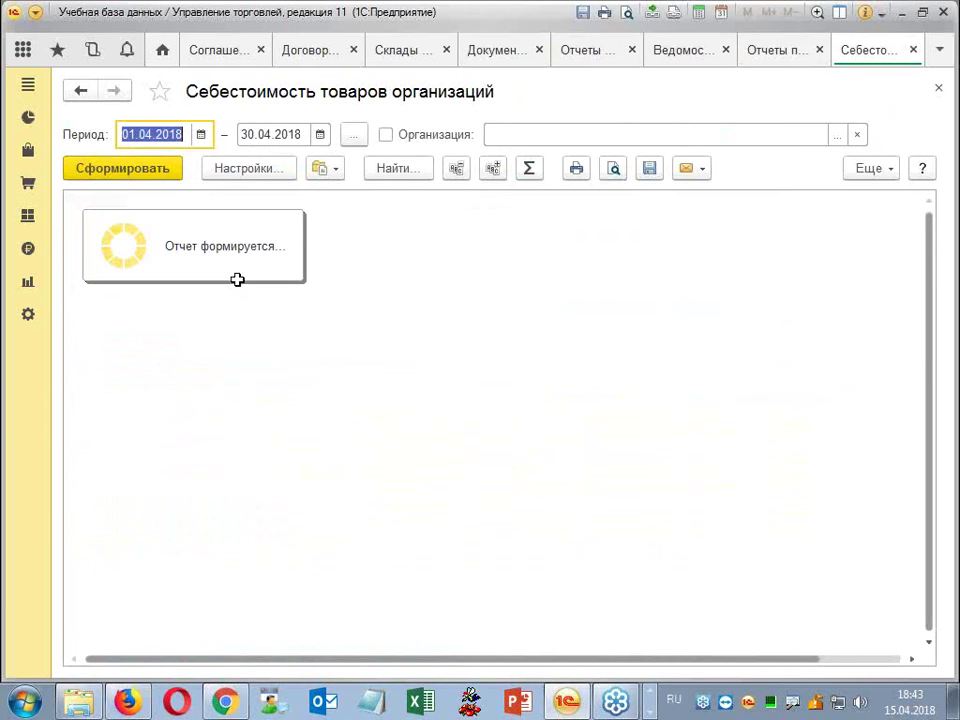
scroll(310, 347, "down", 8)
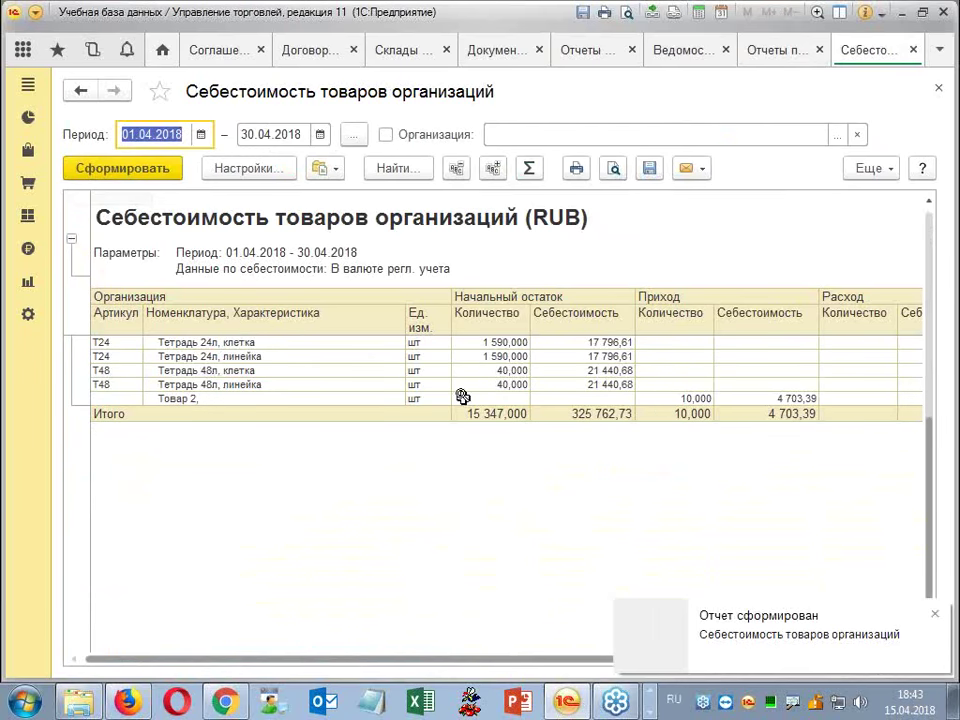
left_click(471, 443)
left_click(675, 398)
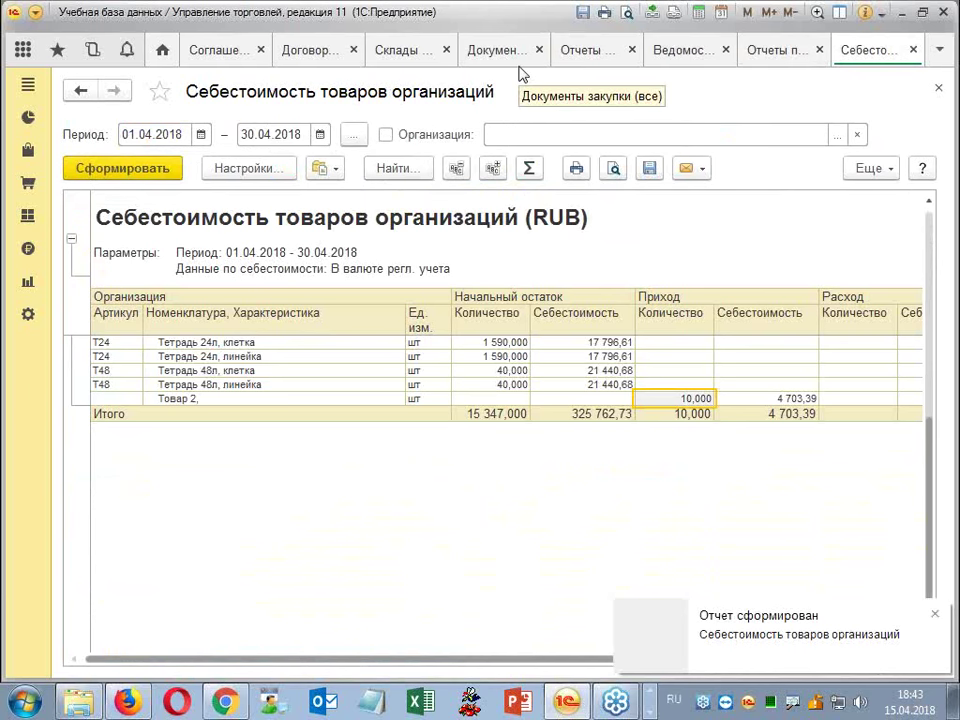
left_click(913, 50)
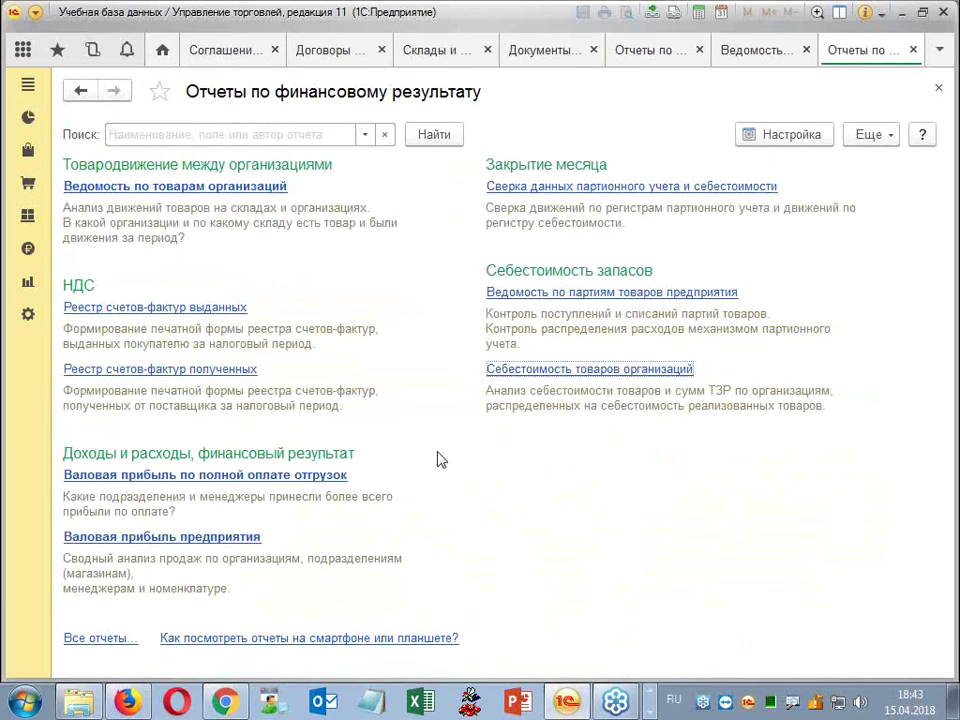
Enable Формировать управленческий баланс in the Финансовый результат и контроллинг settings and run the generation of management balance movements.
left_click(28, 314)
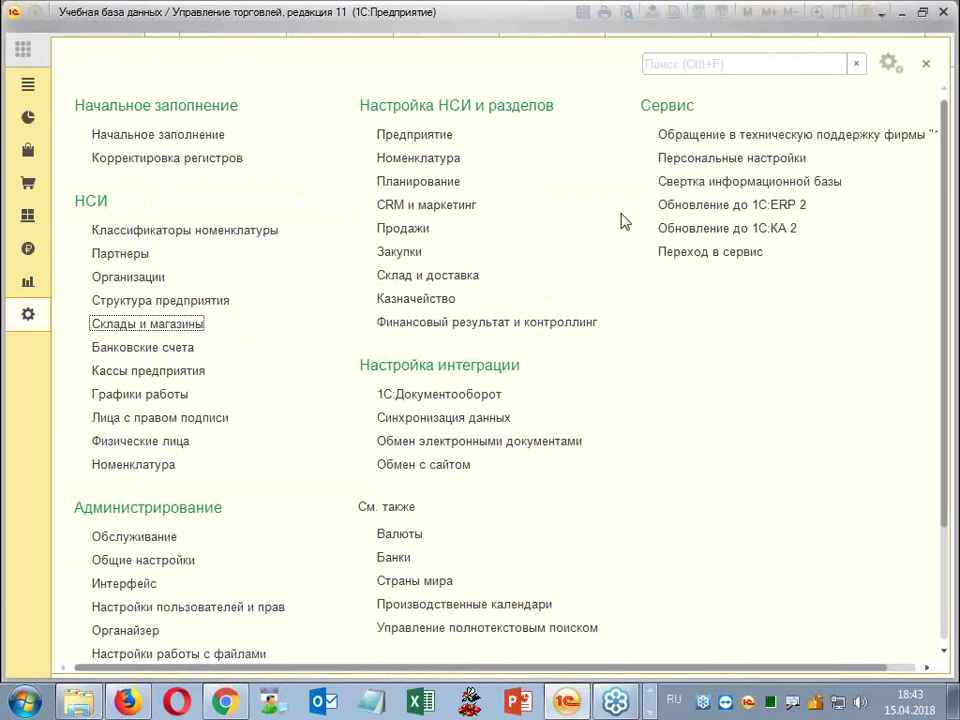
left_click(459, 320)
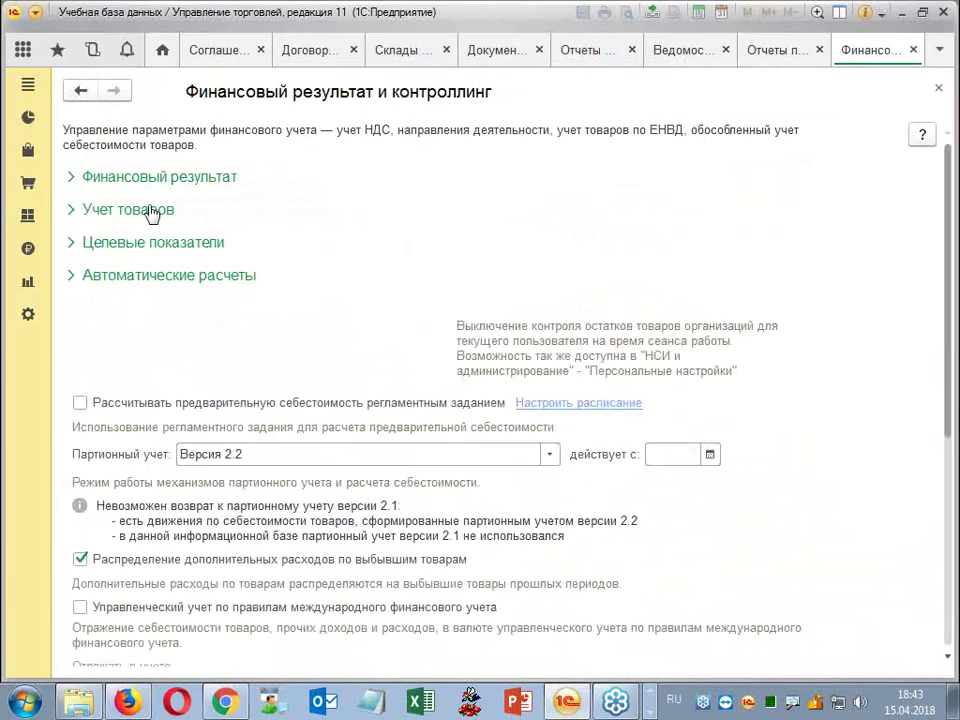
left_click(150, 210)
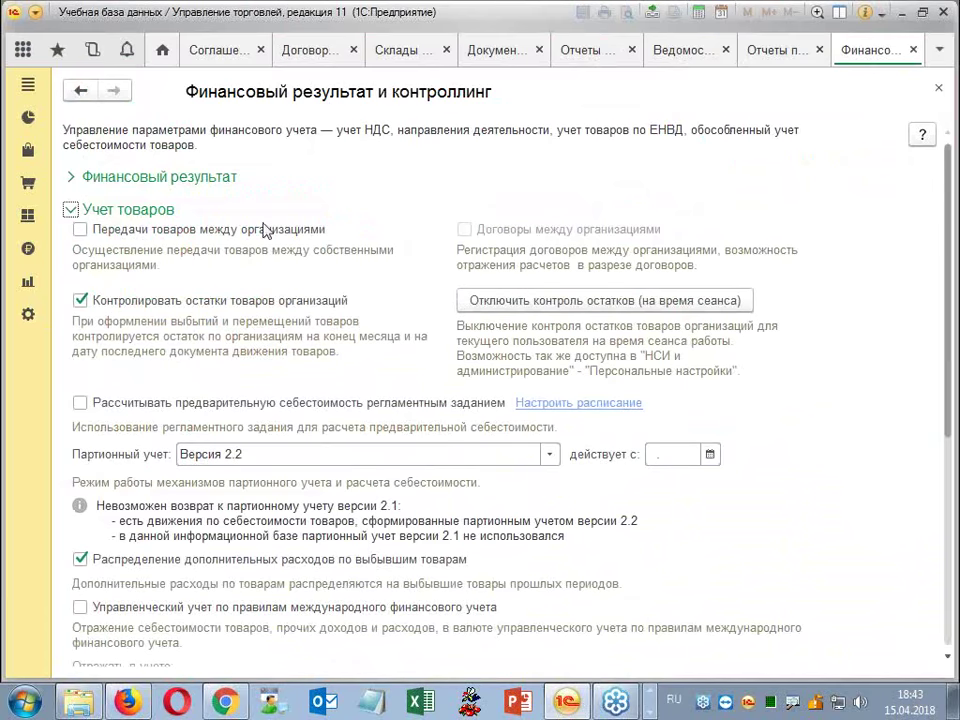
left_click(225, 179)
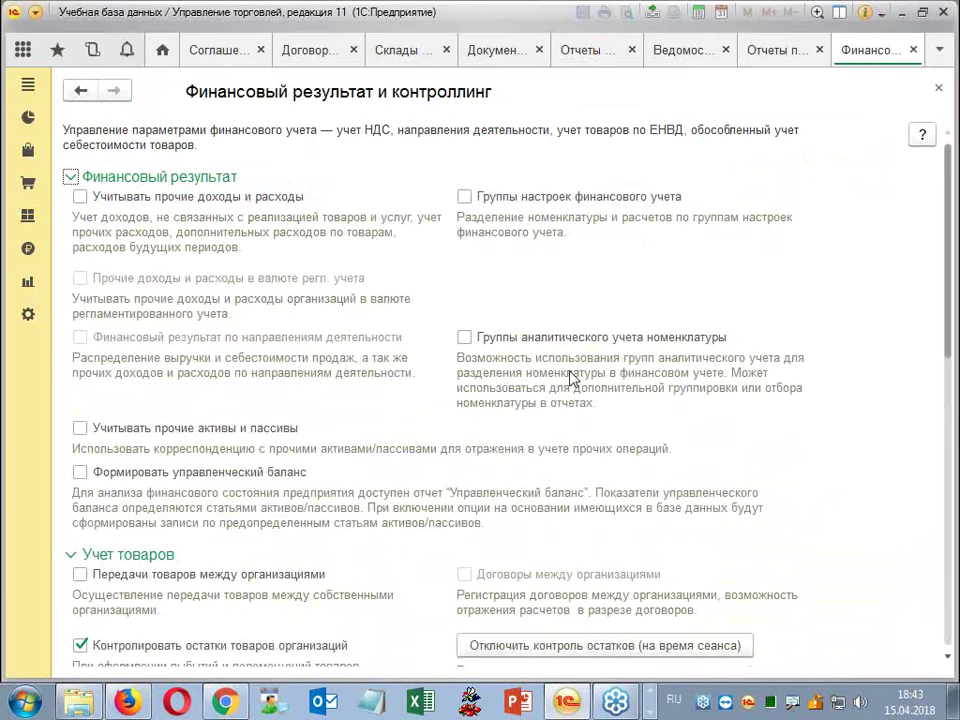
scroll(541, 368, "down", 2)
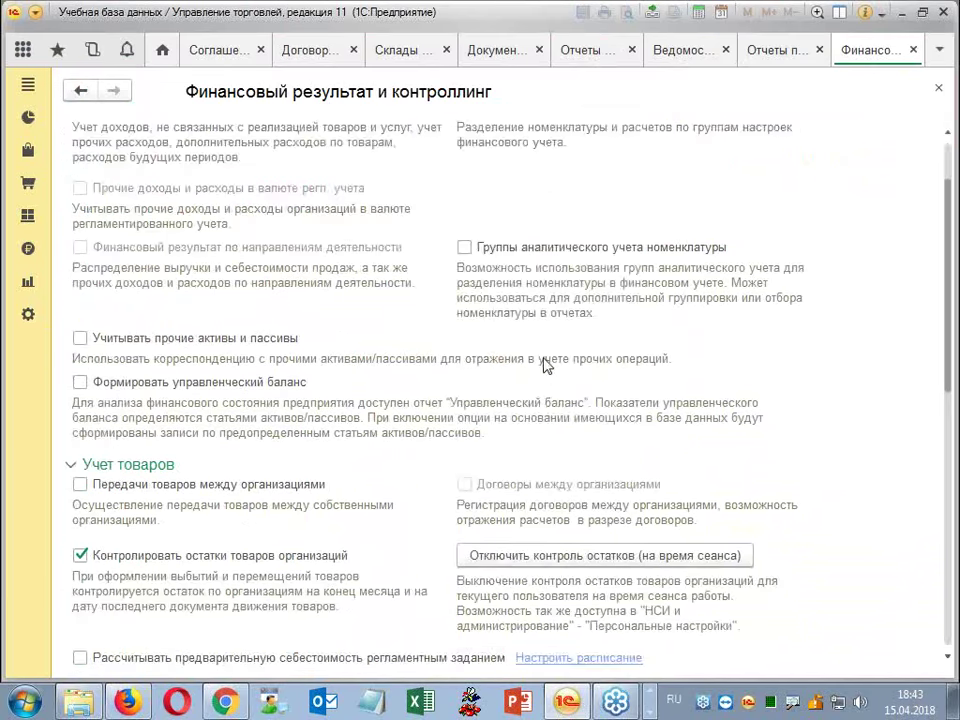
scroll(545, 364, "up", 2)
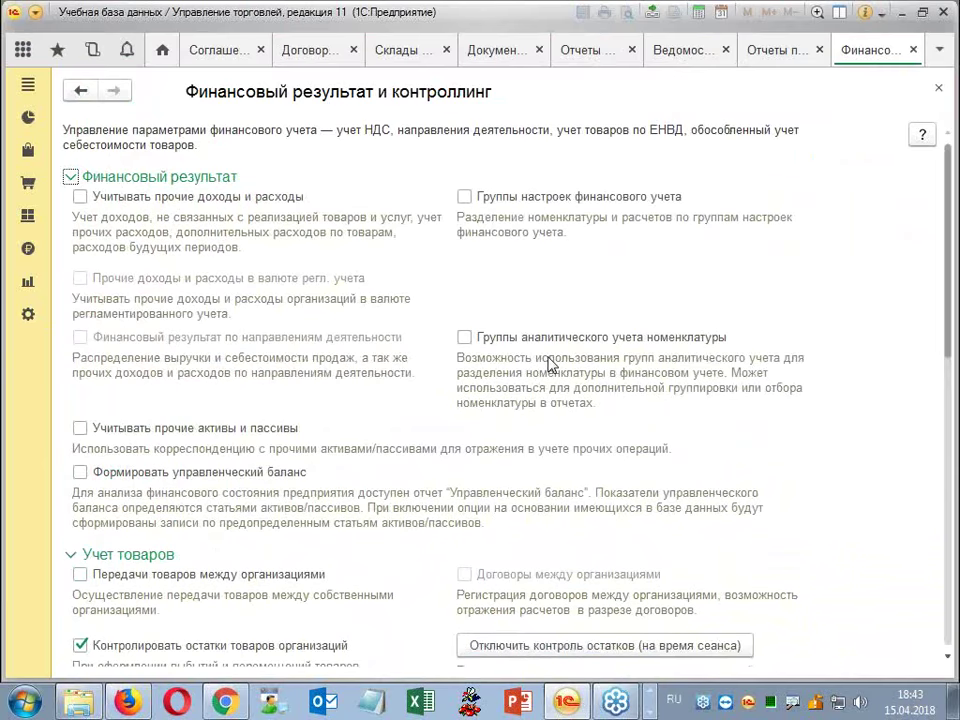
scroll(548, 365, "down", 2)
left_click(80, 382)
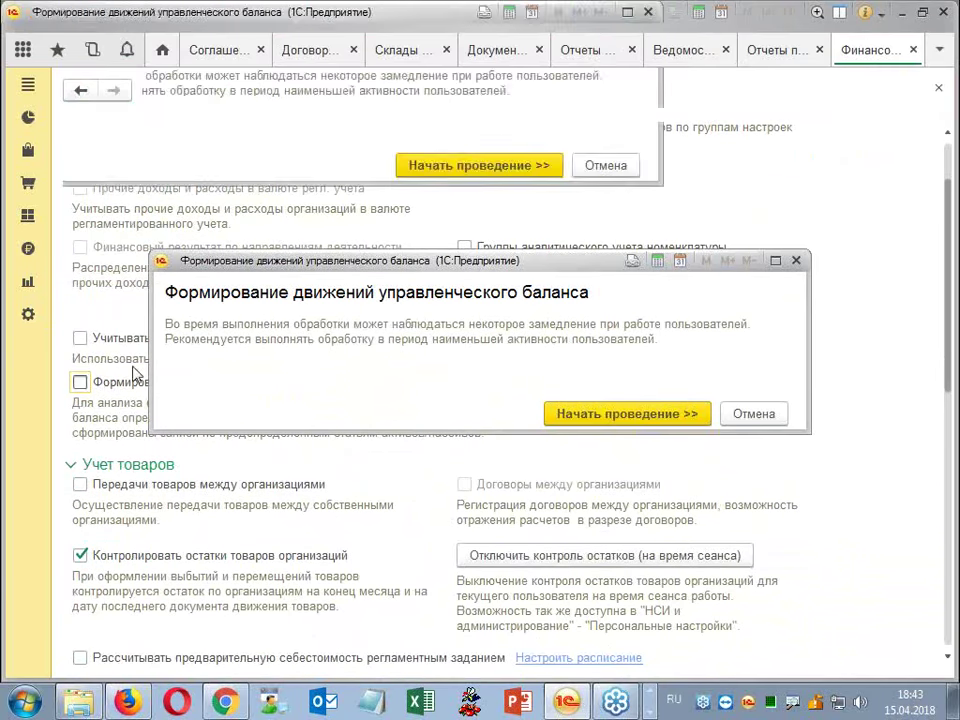
left_click(656, 416)
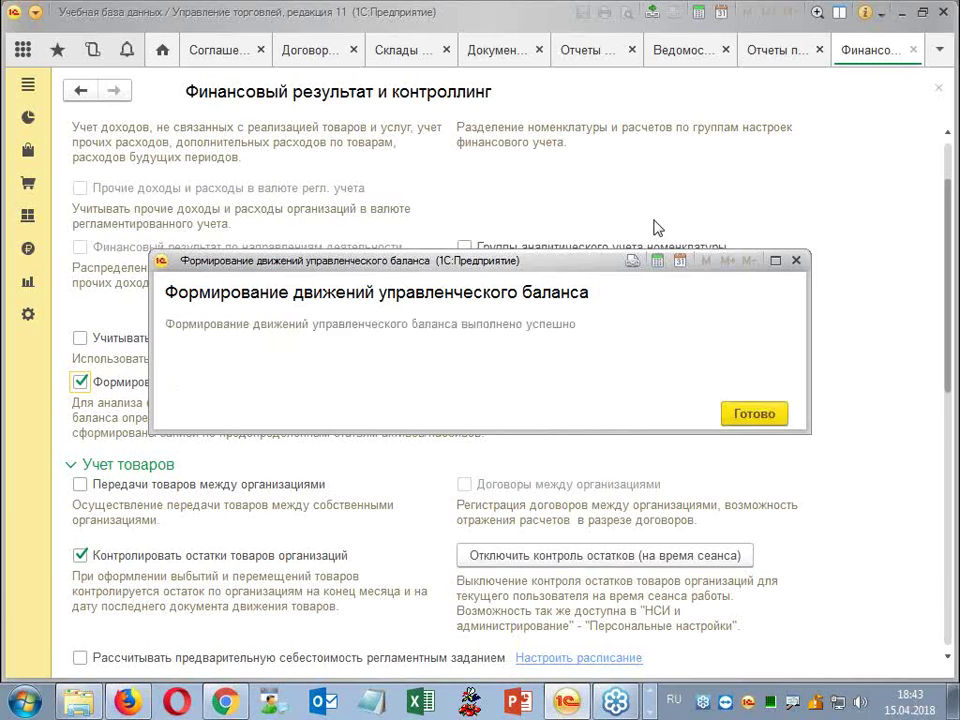
left_click(776, 414)
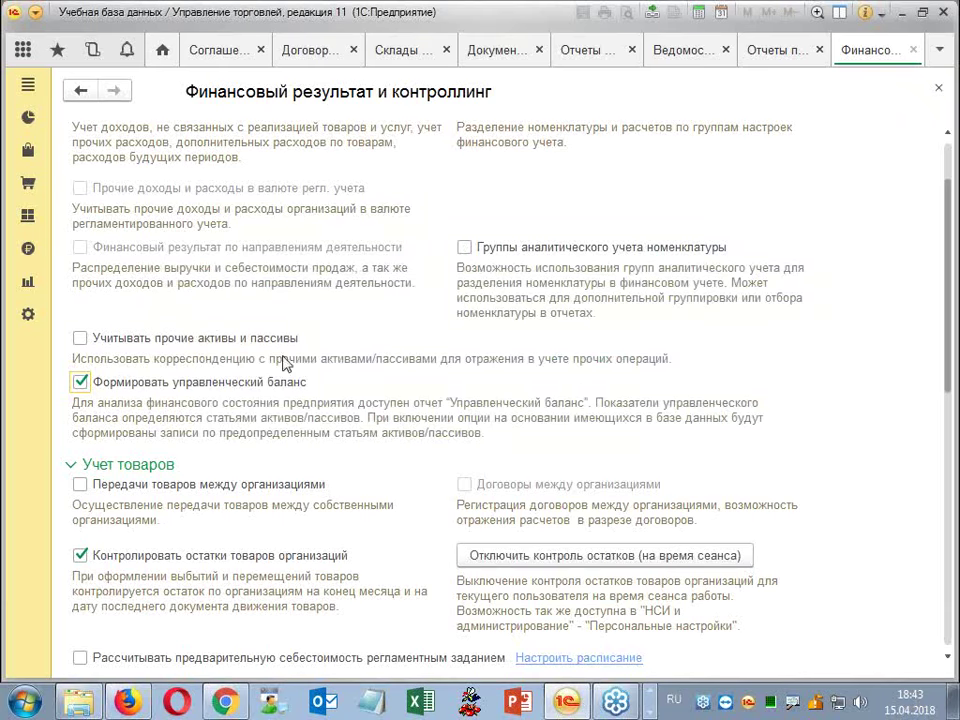
left_click(30, 281)
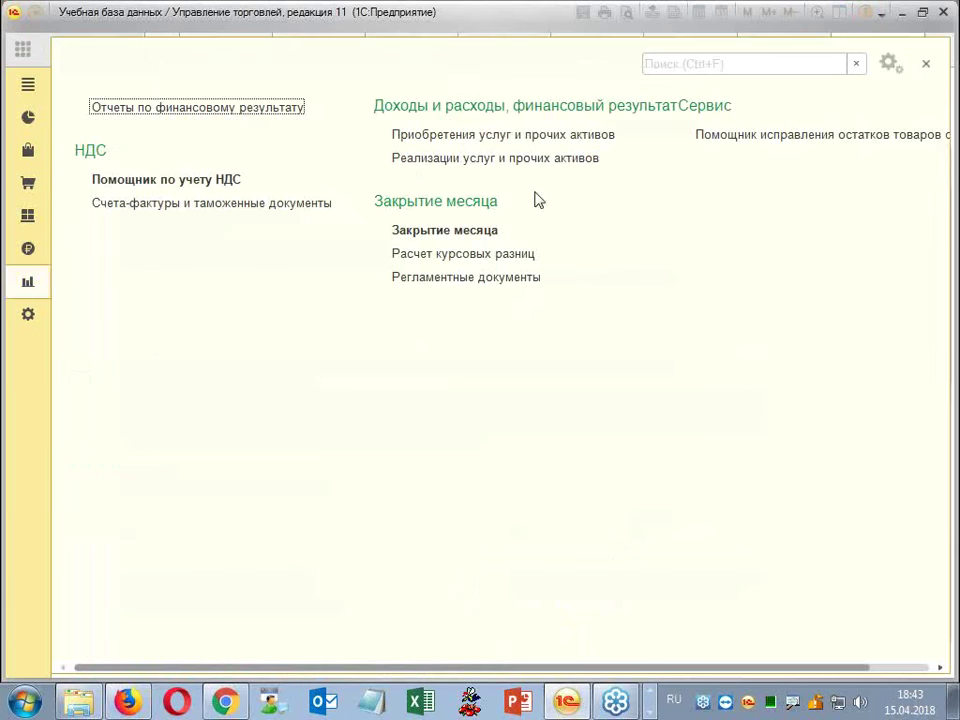
left_click(258, 107)
scroll(452, 286, "up", 3)
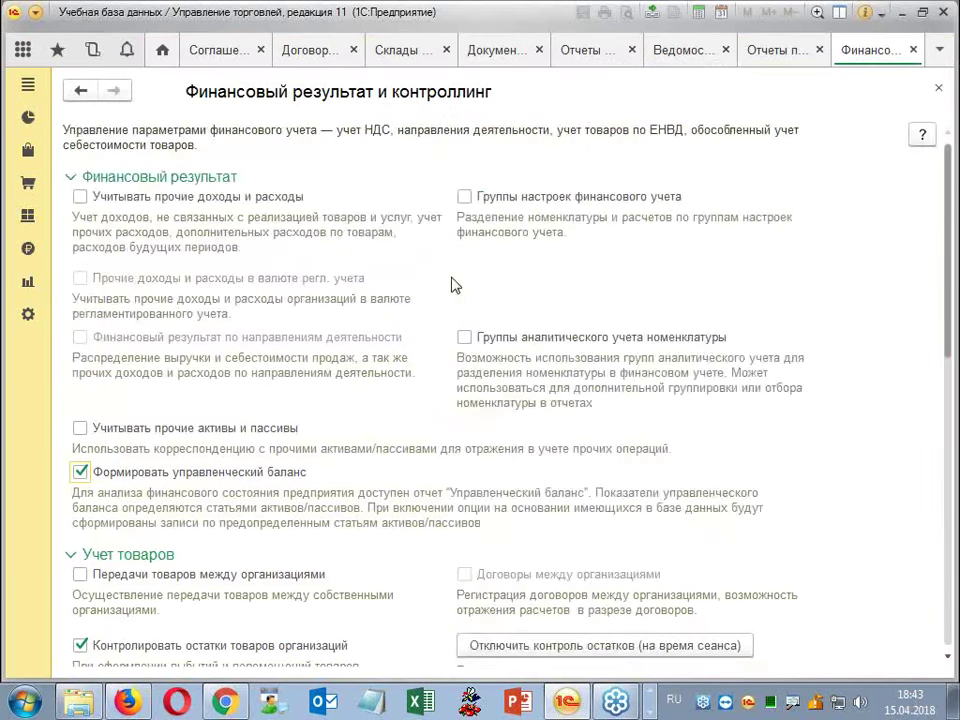
scroll(452, 286, "down", 2)
scroll(452, 286, "up", 2)
Close the Финансовый результат и контроллинг settings and the old list of financial result reports, and reopen that list.
left_click(912, 50)
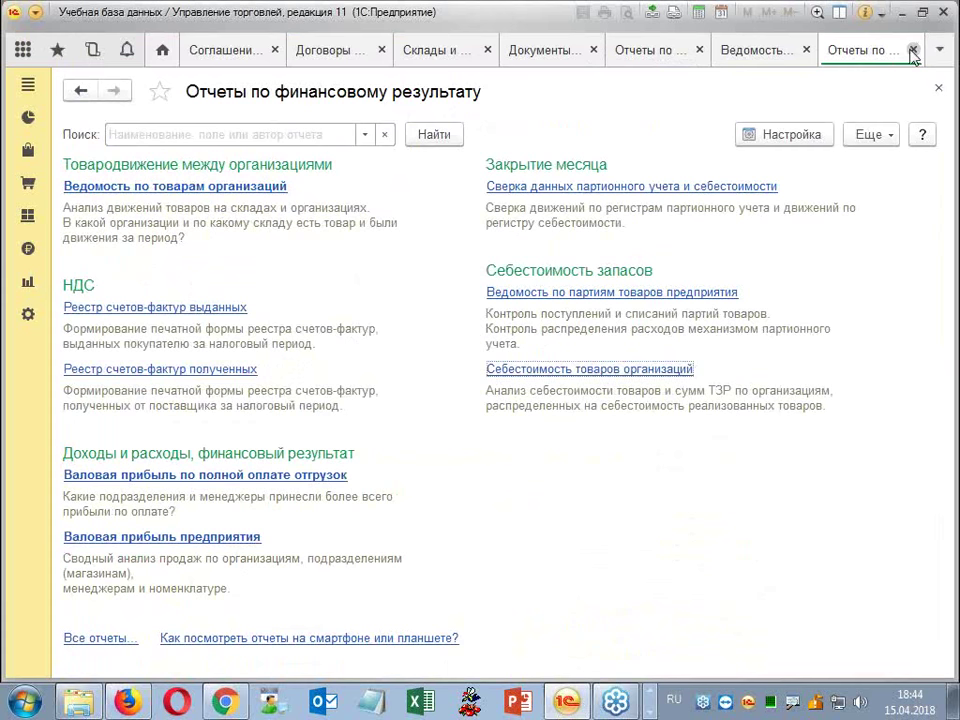
left_click_drag(912, 55, 639, 272)
left_click(912, 50)
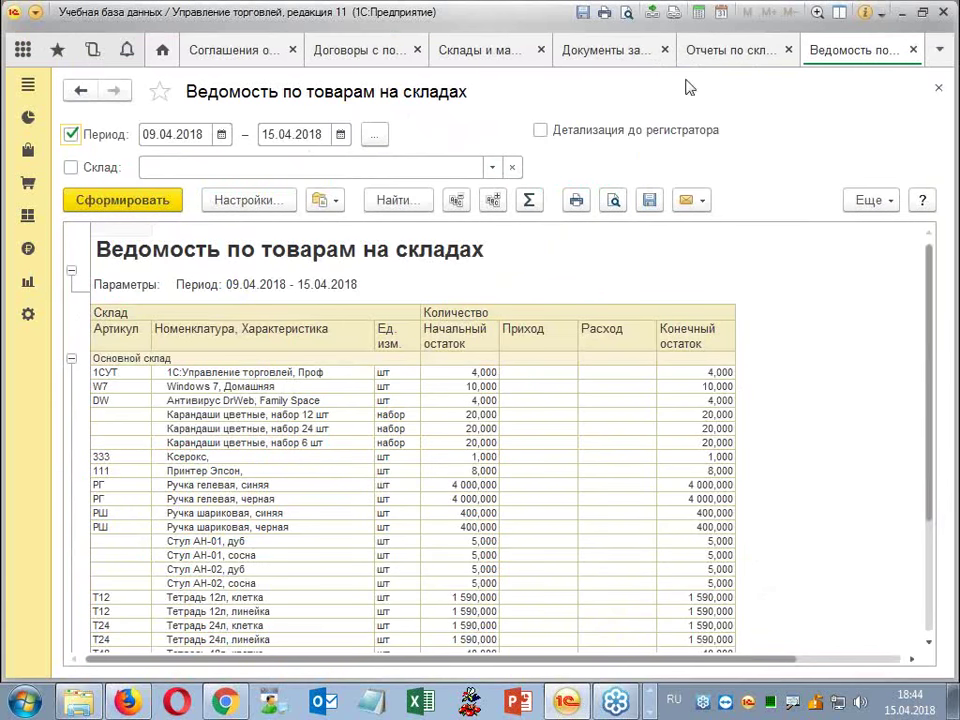
left_click(30, 281)
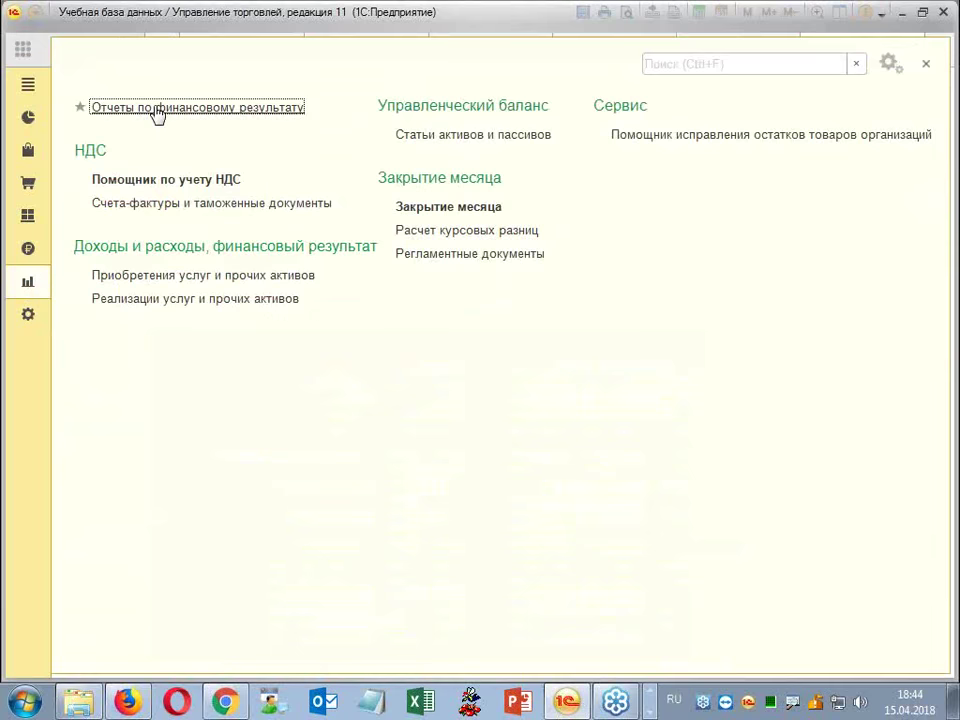
left_click(197, 107)
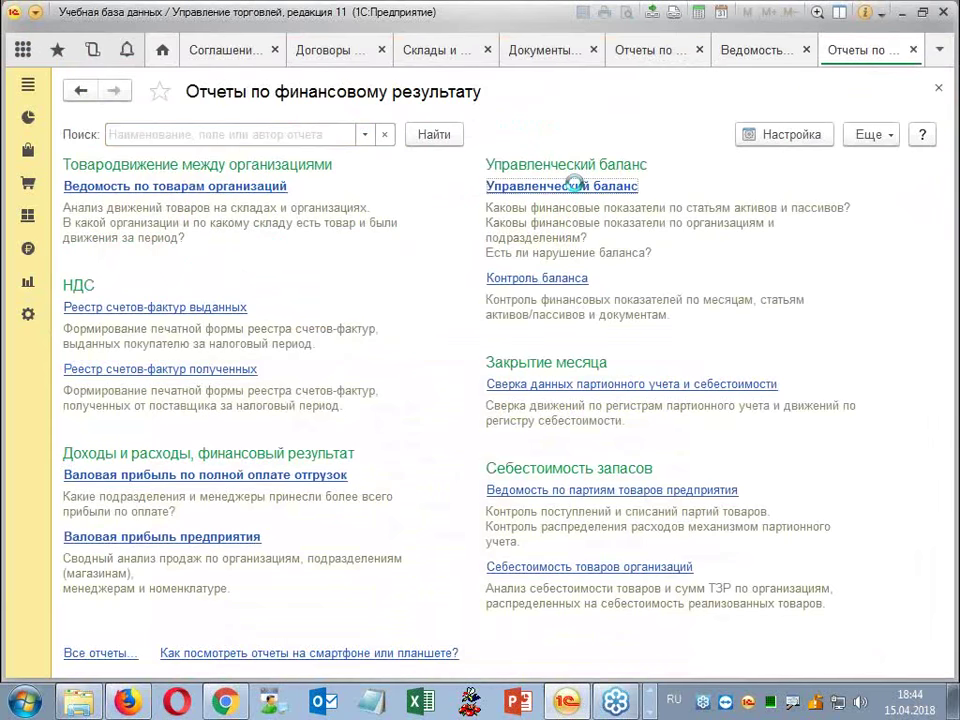
Generate the Управленческий баланс report for 01.04.2018 to 30.04.2018 with the periodicity Месяц.
left_click(576, 186)
left_click(270, 167)
left_click(285, 204)
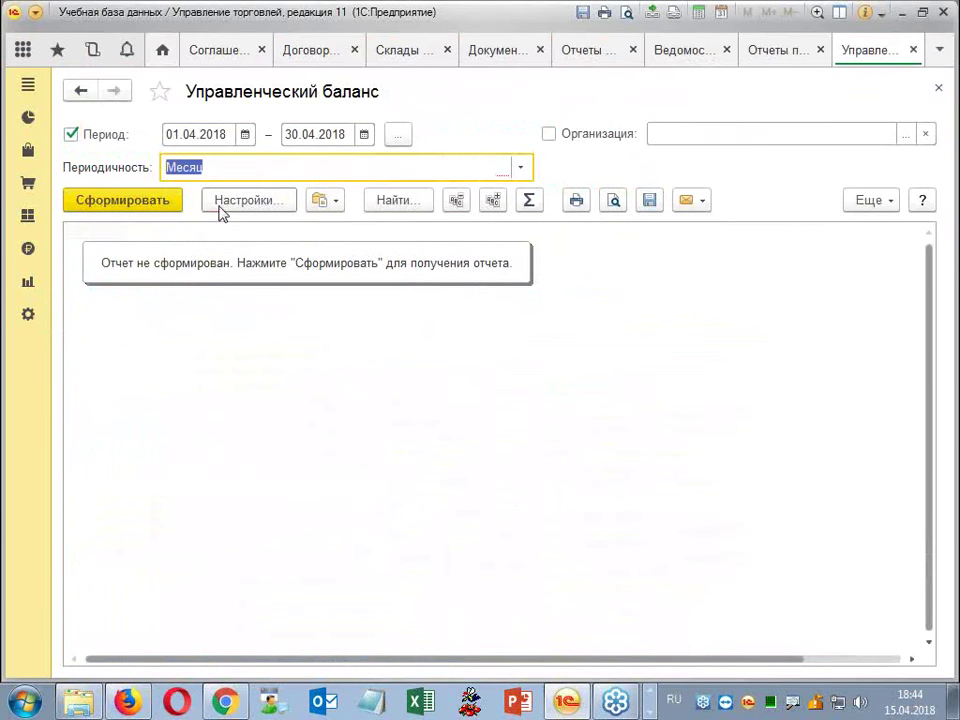
left_click(107, 205)
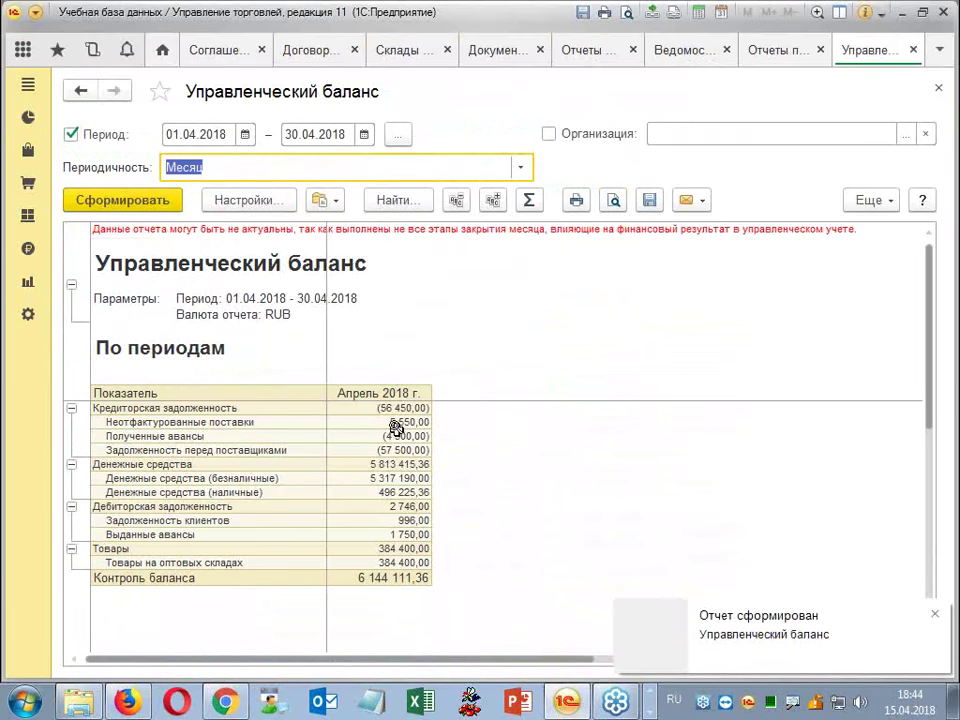
Examine the Дебиторская задолженность and Неотфактурованные поставки lines and the notice above the management balance, and close the report.
left_click(386, 529)
left_click_drag(386, 527, 396, 503)
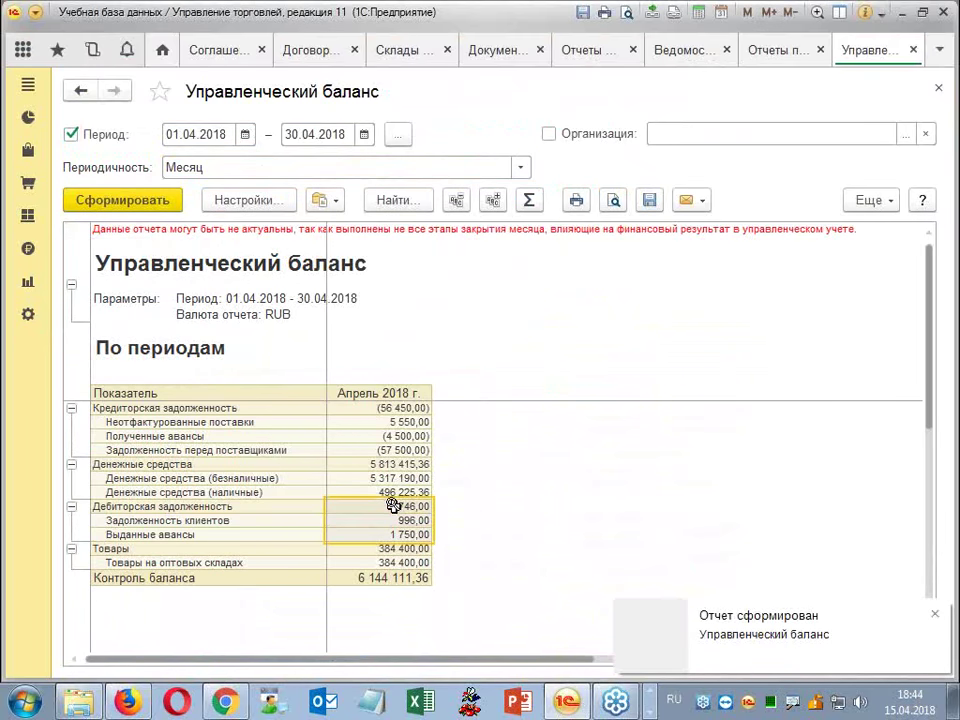
left_click(398, 422)
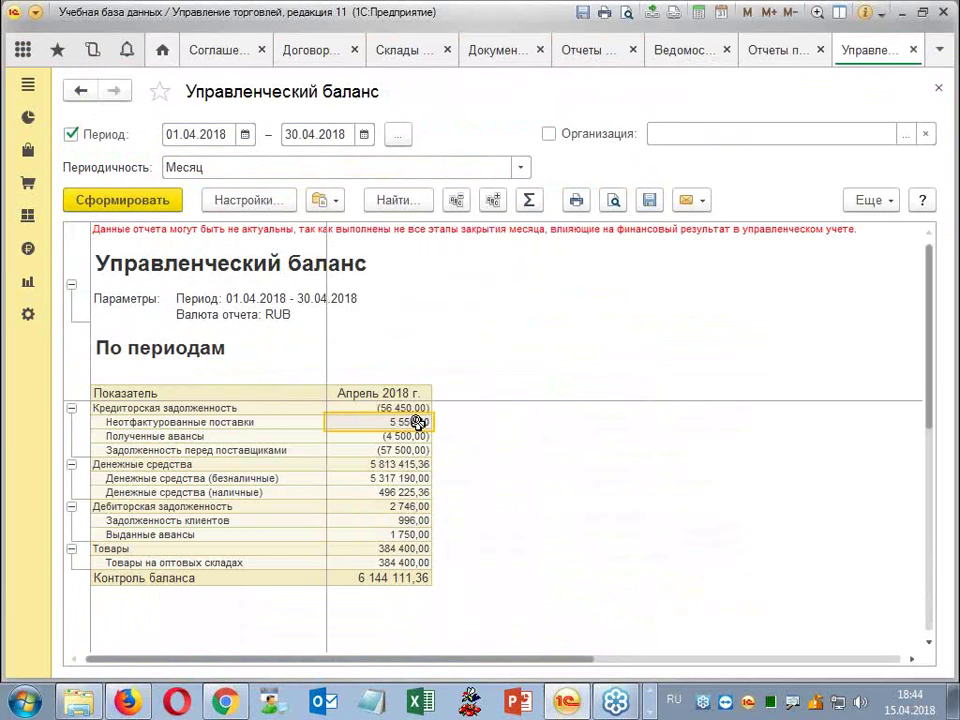
left_click(141, 229)
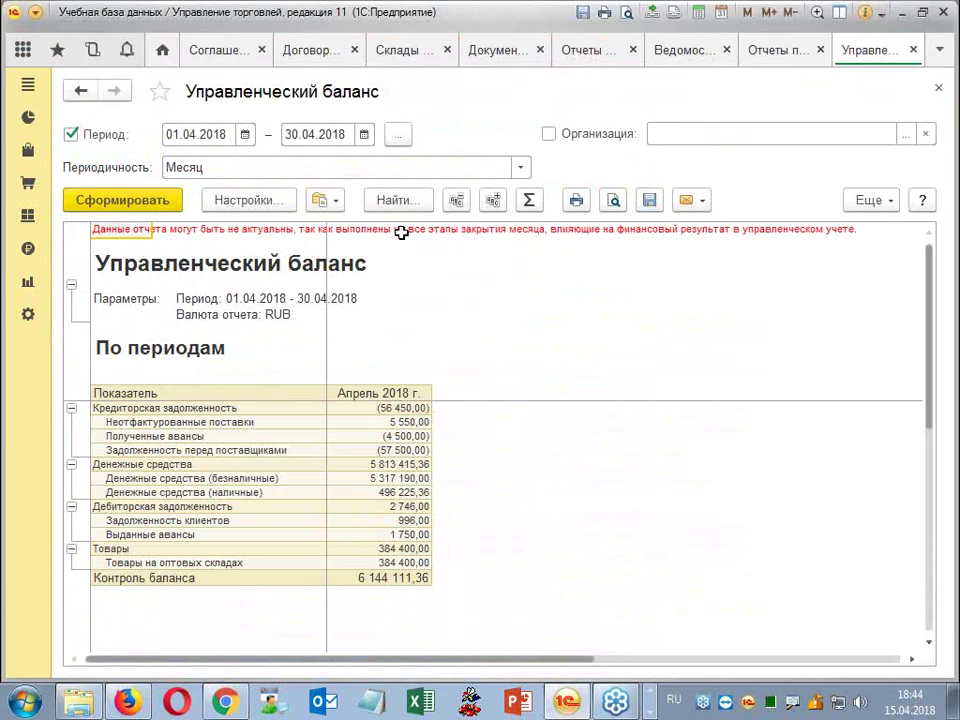
left_click(444, 229)
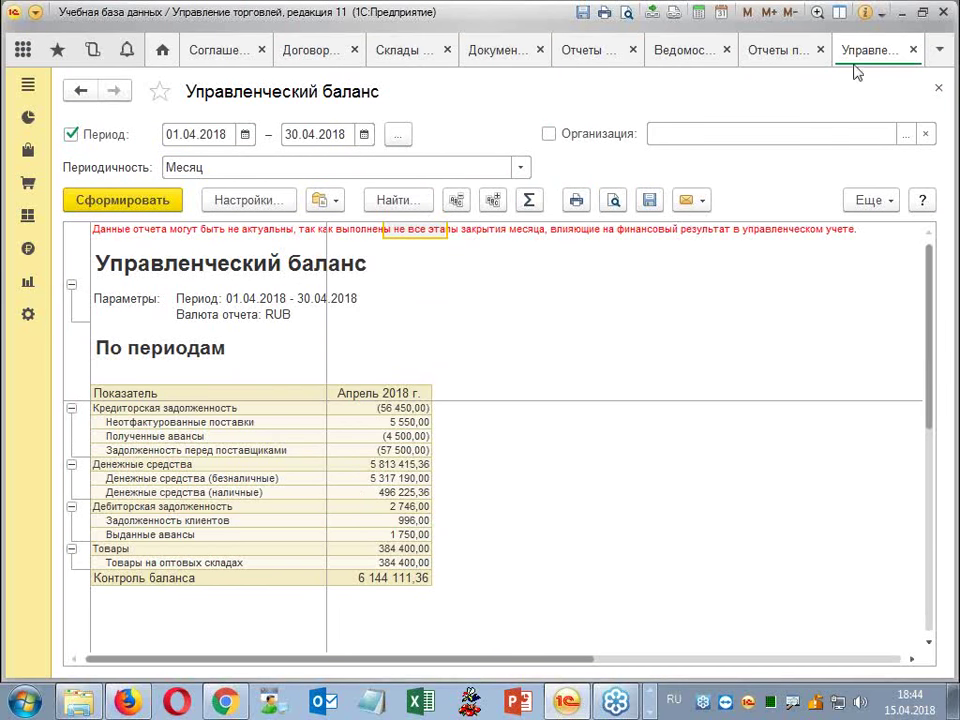
left_click(912, 51)
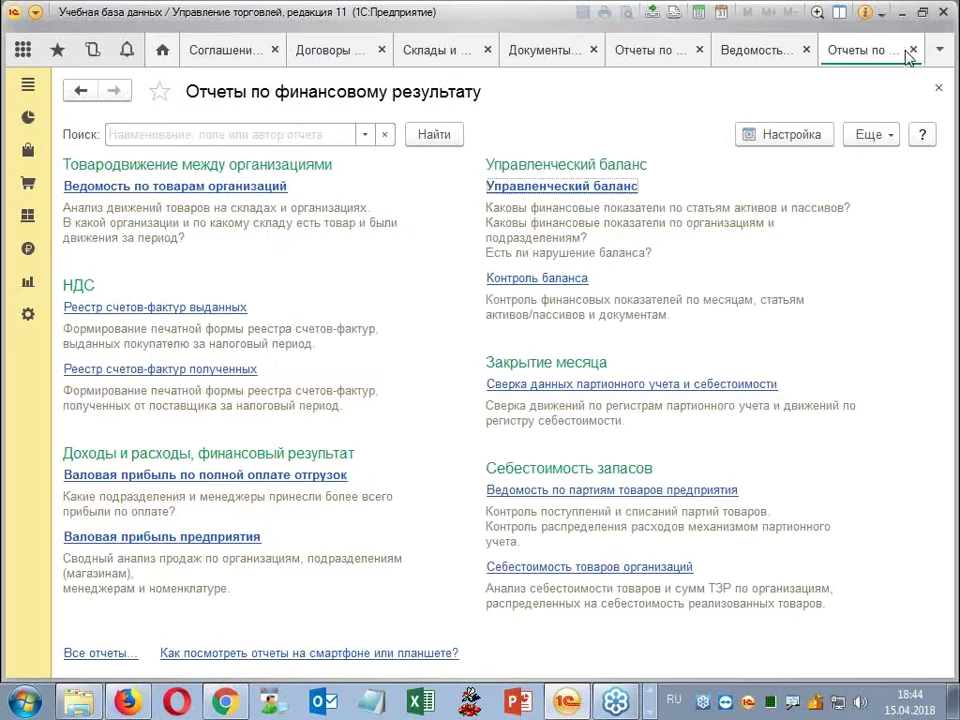
Close all open report, purchase document, warehouse, contract and agreement tabs, leaving only the start page.
left_click(910, 51)
left_click(912, 50)
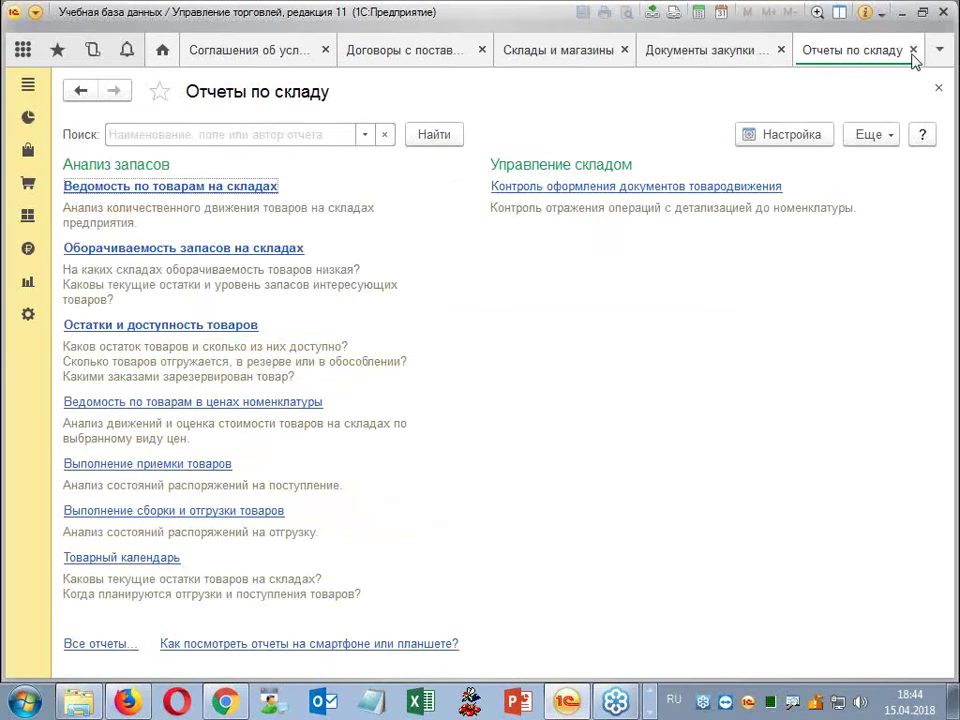
left_click(912, 50)
left_click(886, 50)
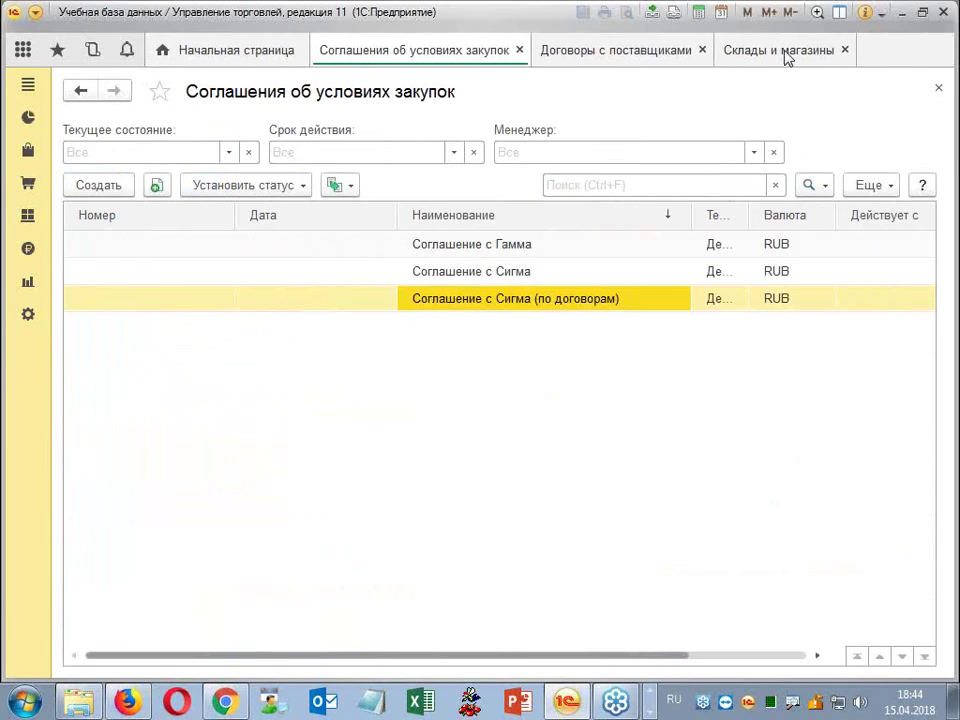
left_click(845, 50)
left_click(702, 50)
left_click(519, 50)
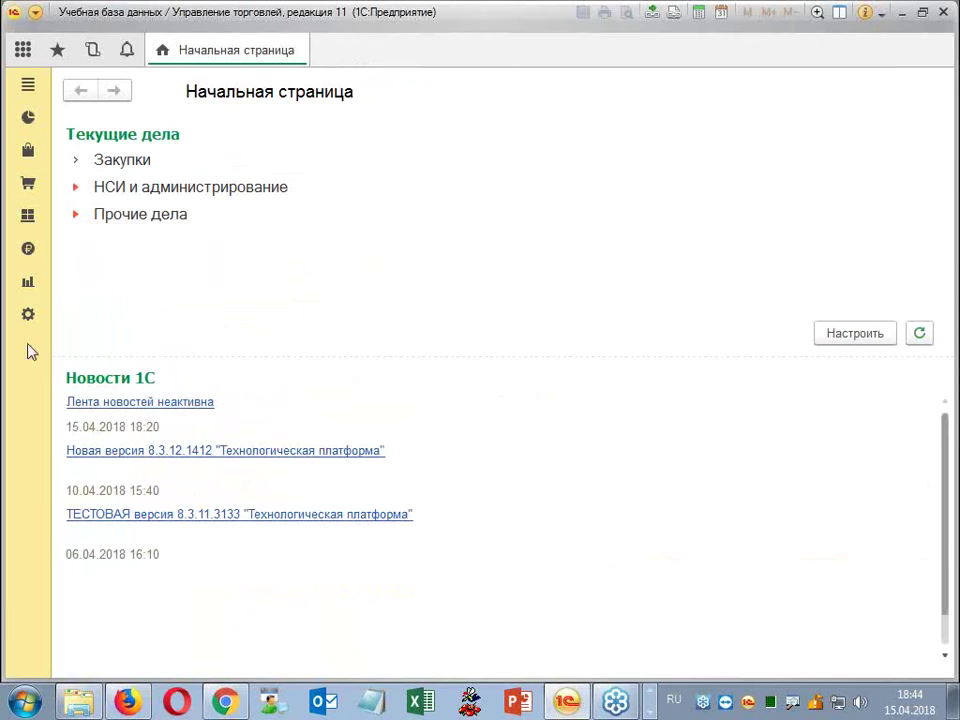
Open the Документы закупки (все) list from the purchasing section.
left_click(28, 314)
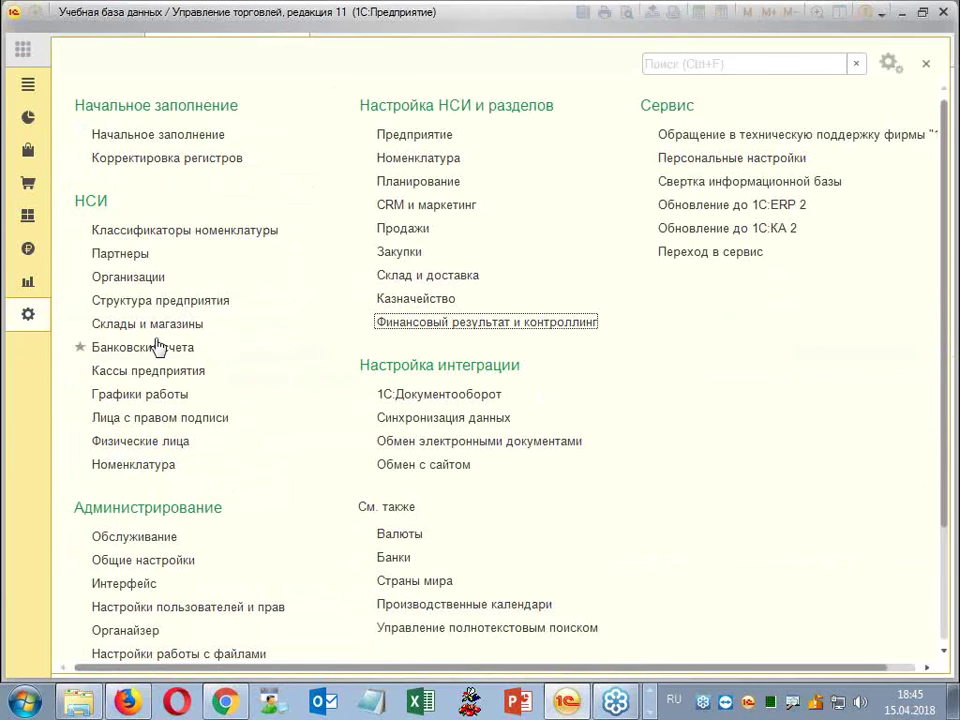
left_click(28, 184)
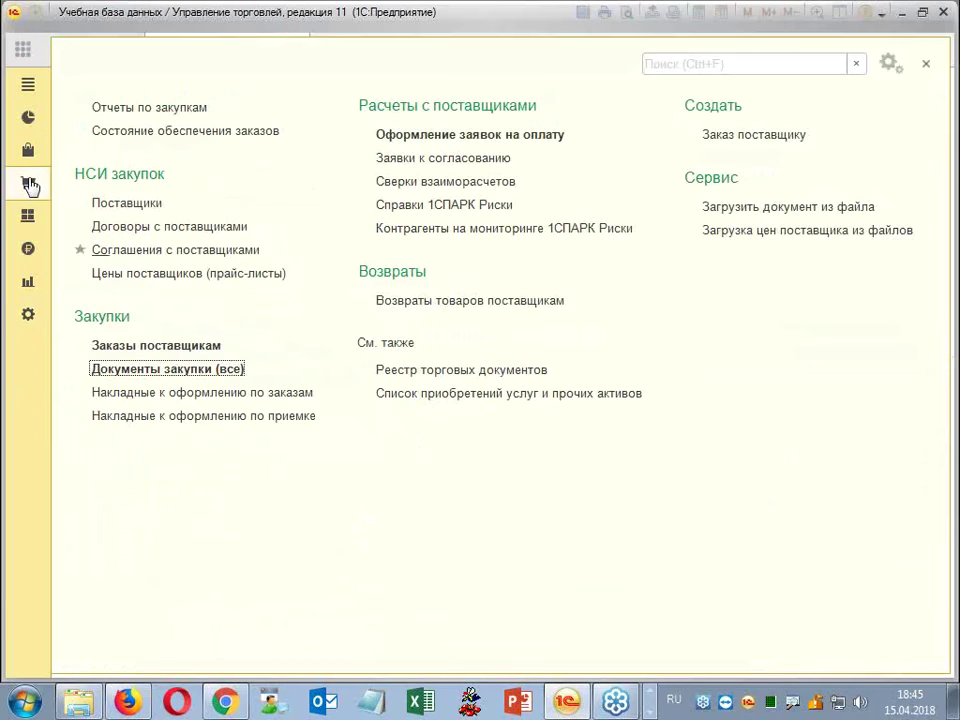
left_click(222, 370)
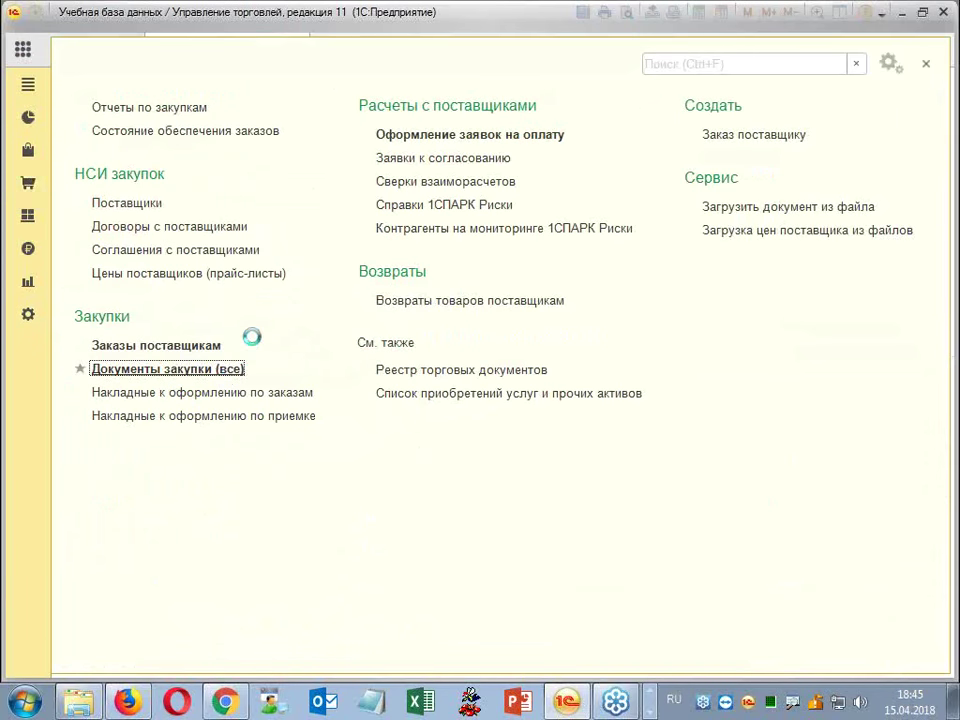
Review the Приобретение товаров и услуг document for Сигма dated 15.04.2018 and its create-based-on options, and close it.
left_click(455, 585)
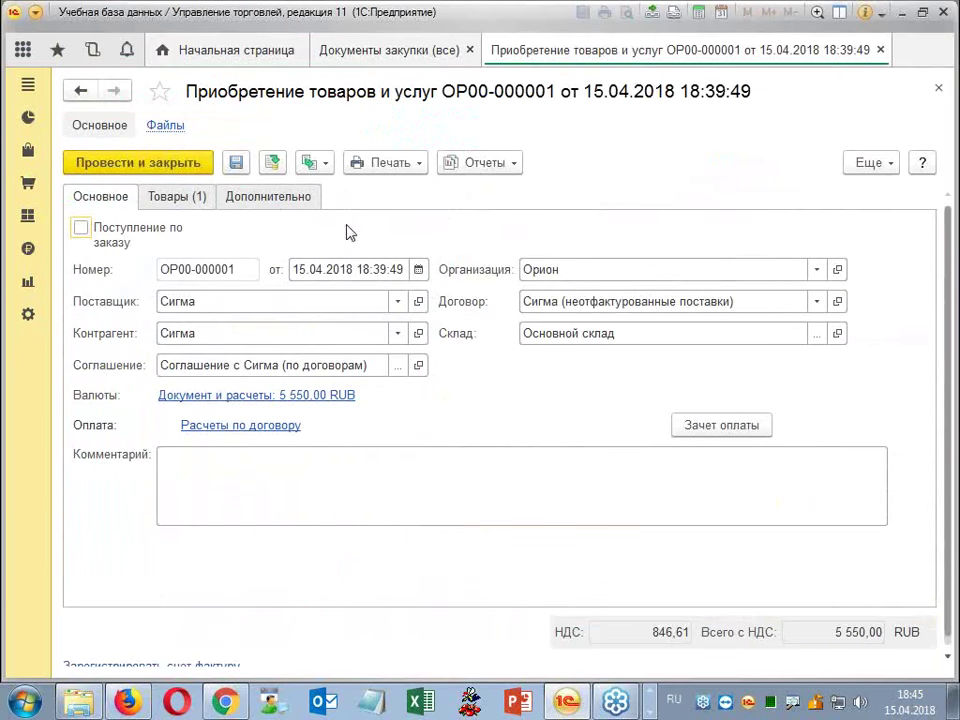
left_click(320, 166)
left_click(880, 50)
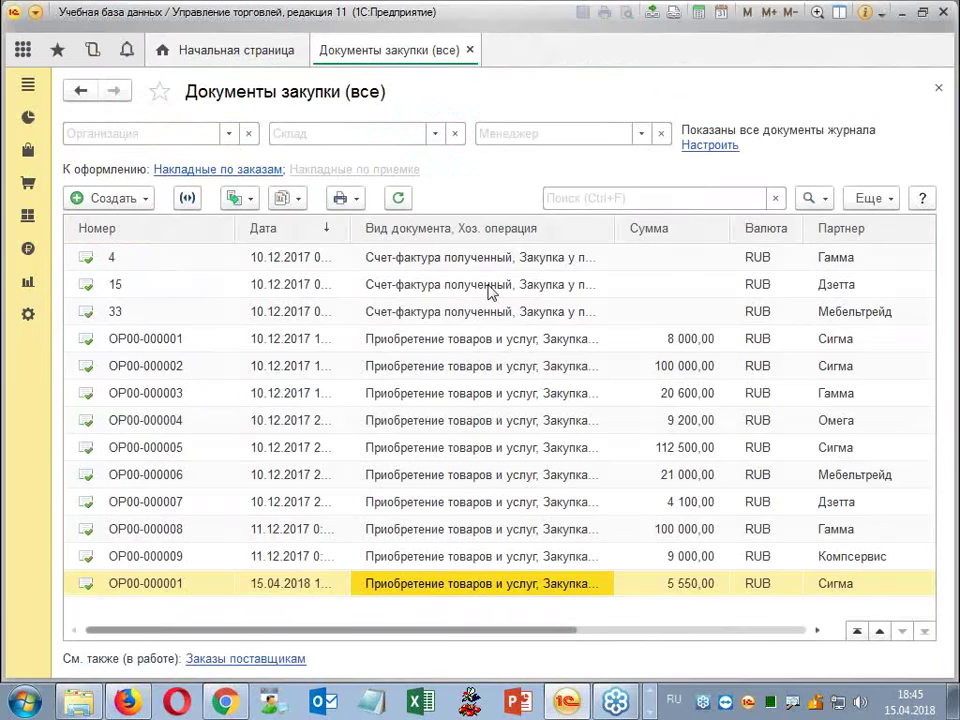
Create a Поступление товаров document for a неотфактурованная поставка purchase, choosing Соглашение с Сигма (по договорам) as its распоряжение.
left_click(140, 199)
mouse_move(360, 258)
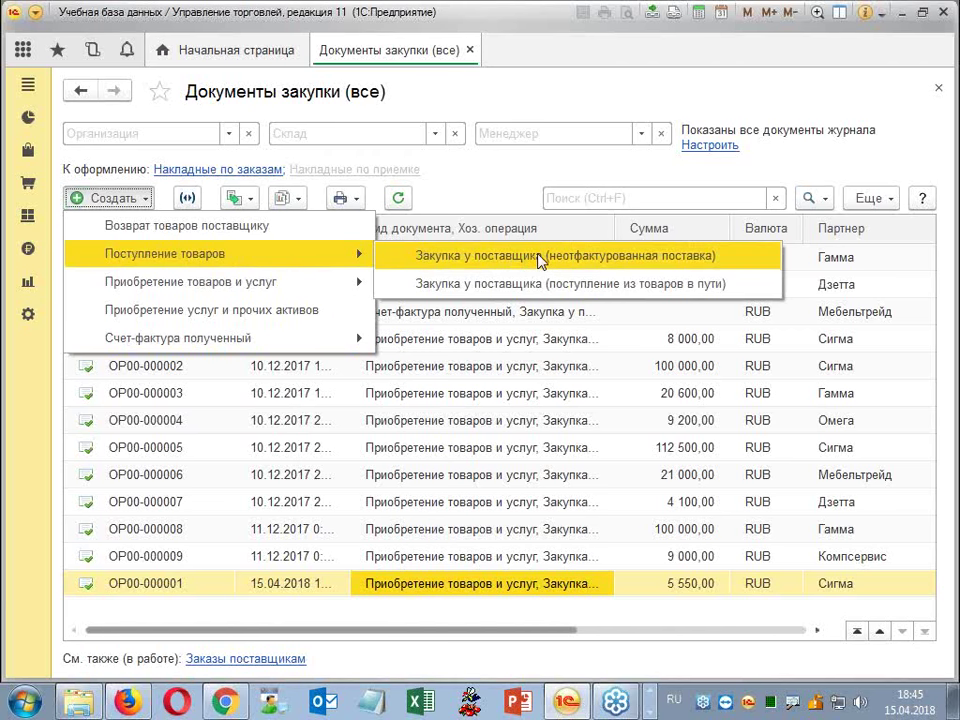
left_click(540, 258)
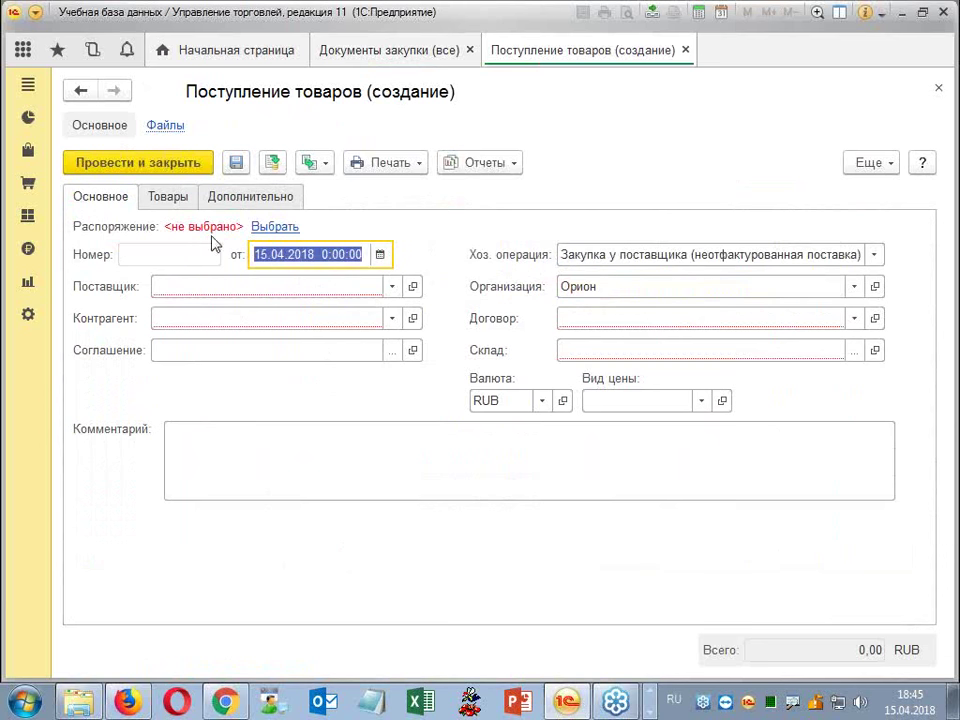
left_click(282, 227)
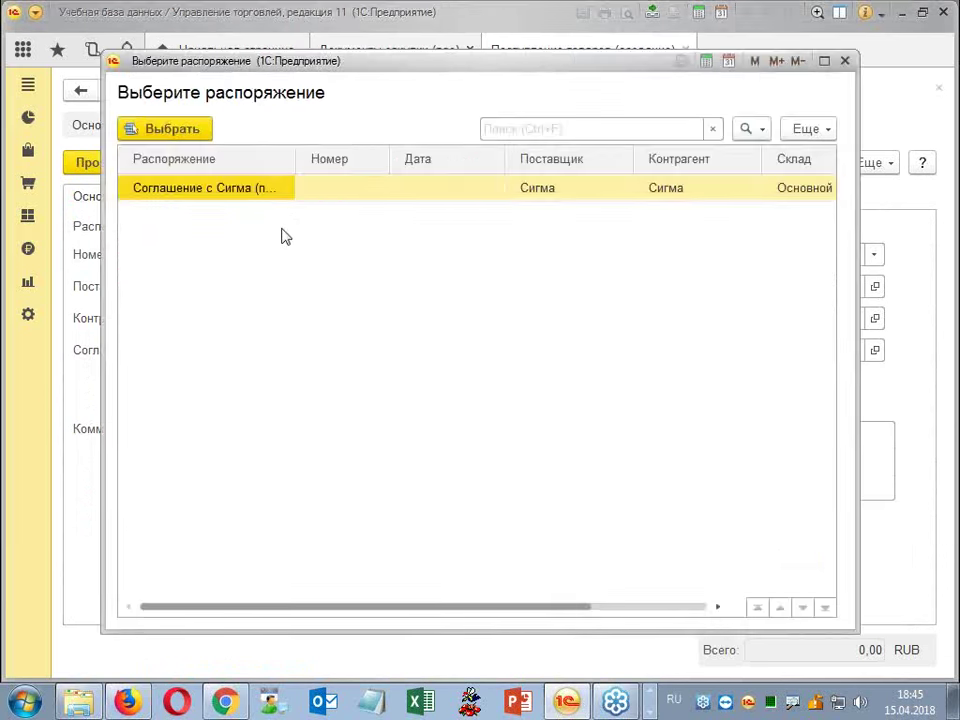
double_click(250, 192)
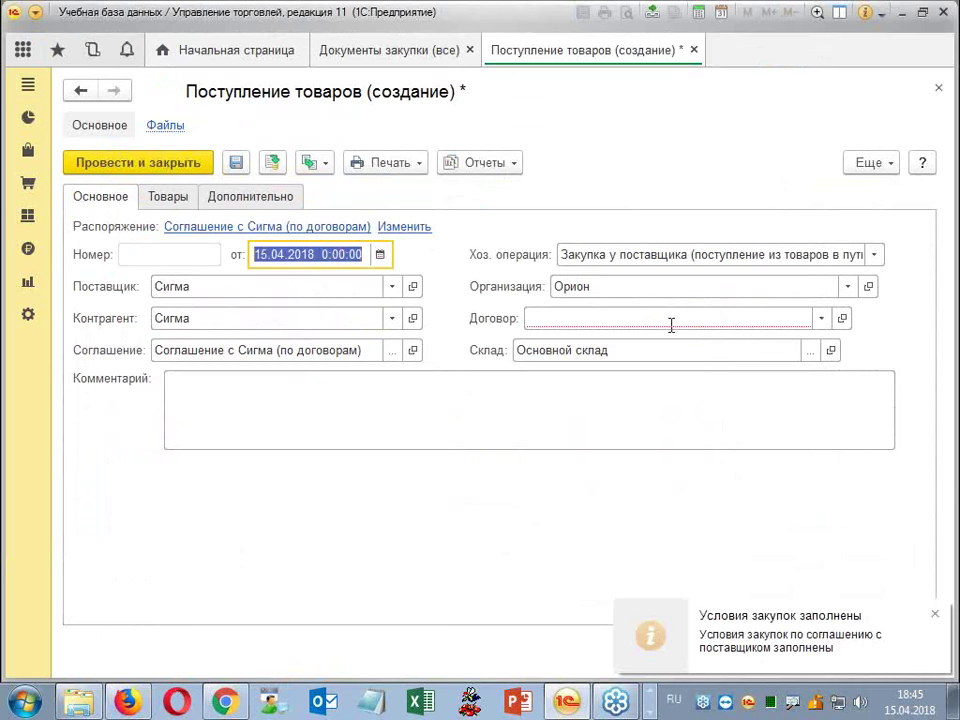
Set the receipt's contract to Сигма (неотфактурованные поставки), dismiss the licence check, and switch to its goods list.
left_click(819, 319)
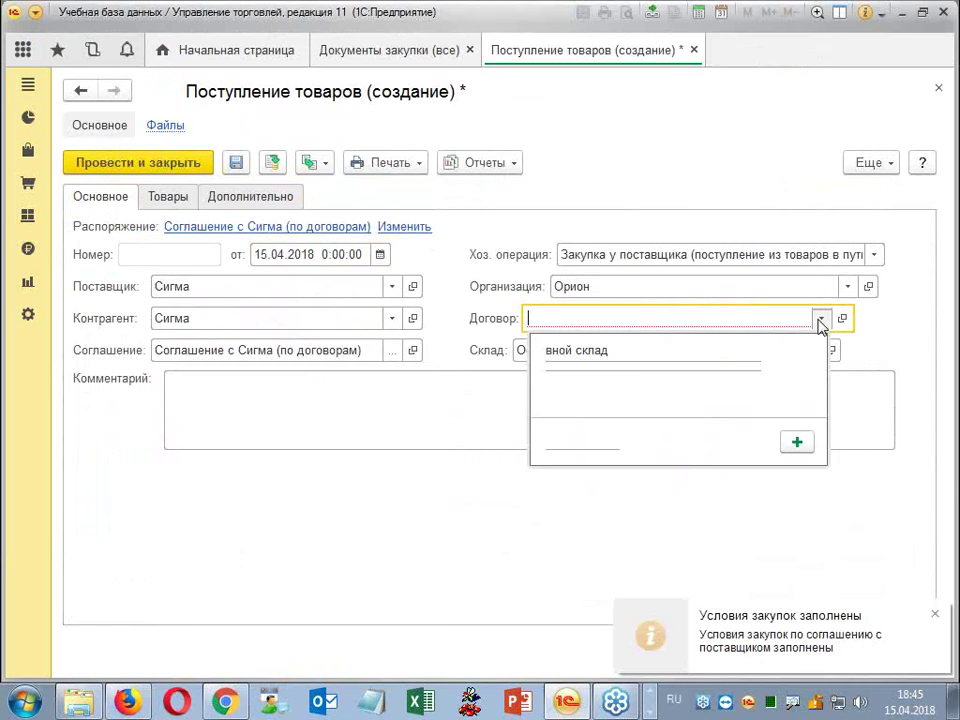
left_click(675, 370)
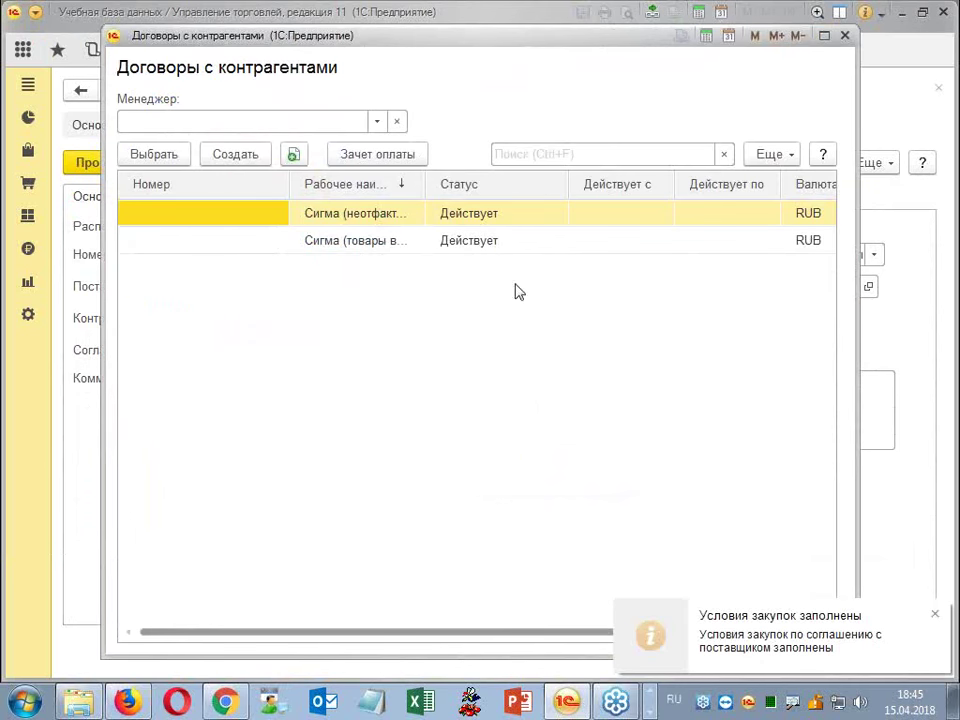
double_click(403, 216)
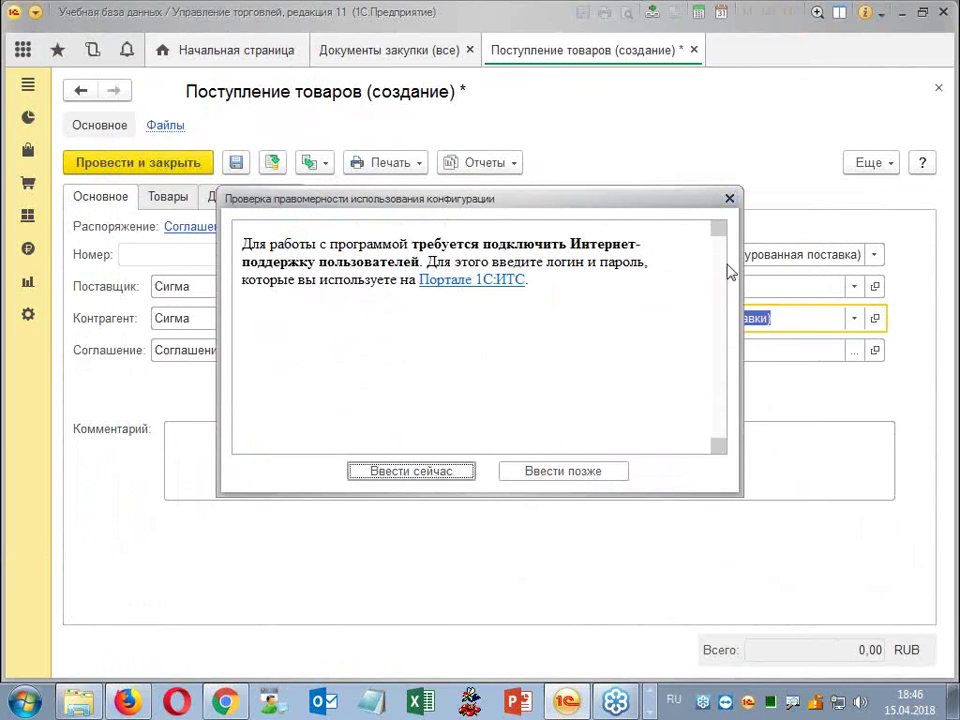
left_click(729, 199)
left_click(404, 227)
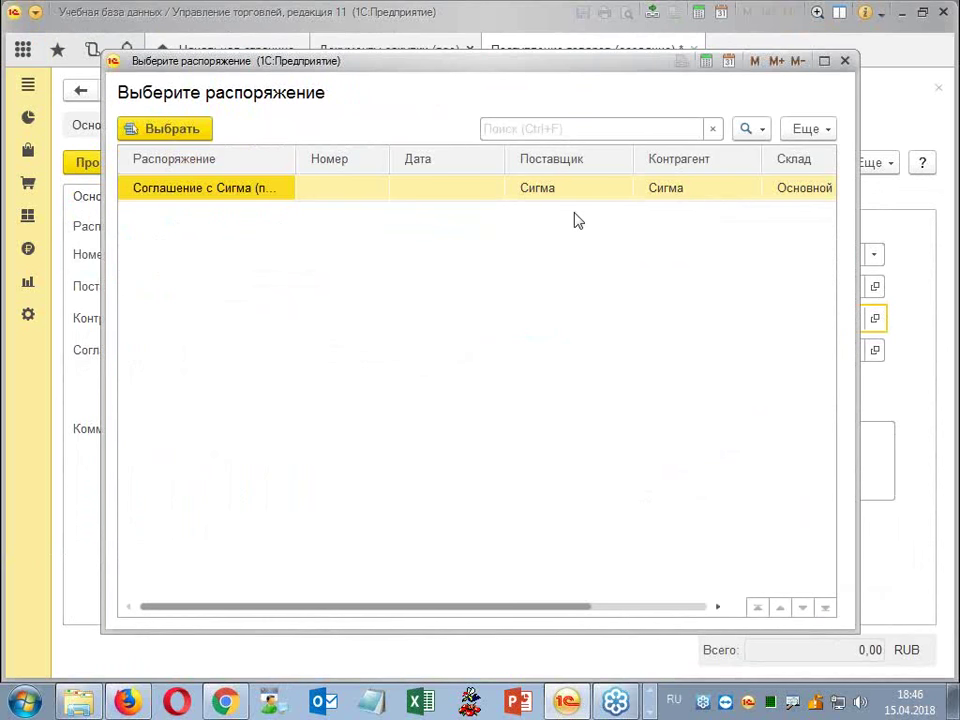
left_click(845, 61)
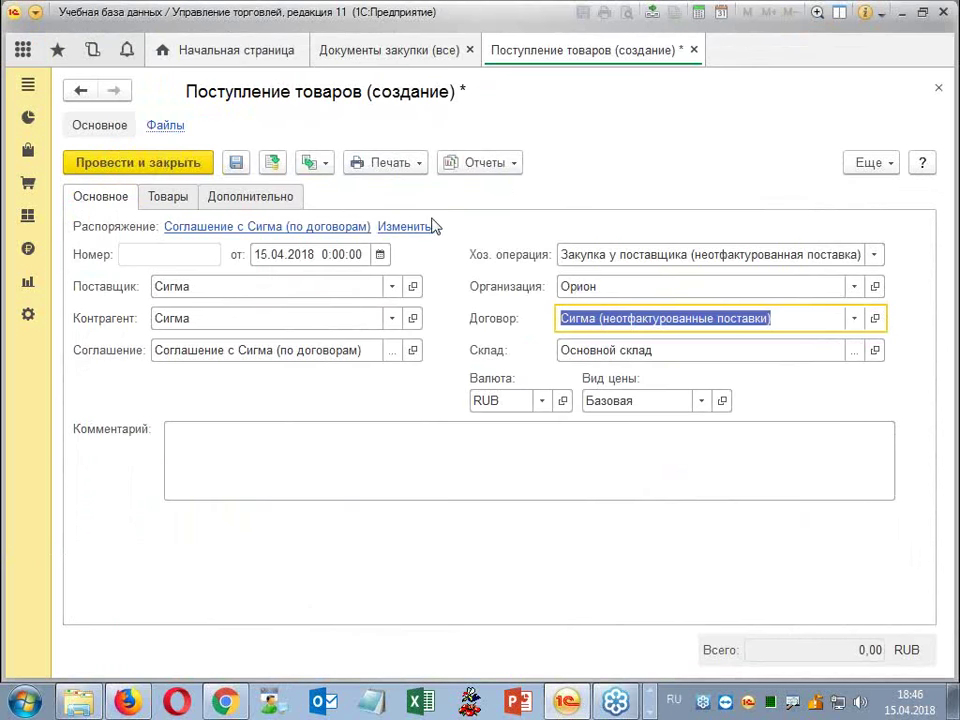
left_click(168, 196)
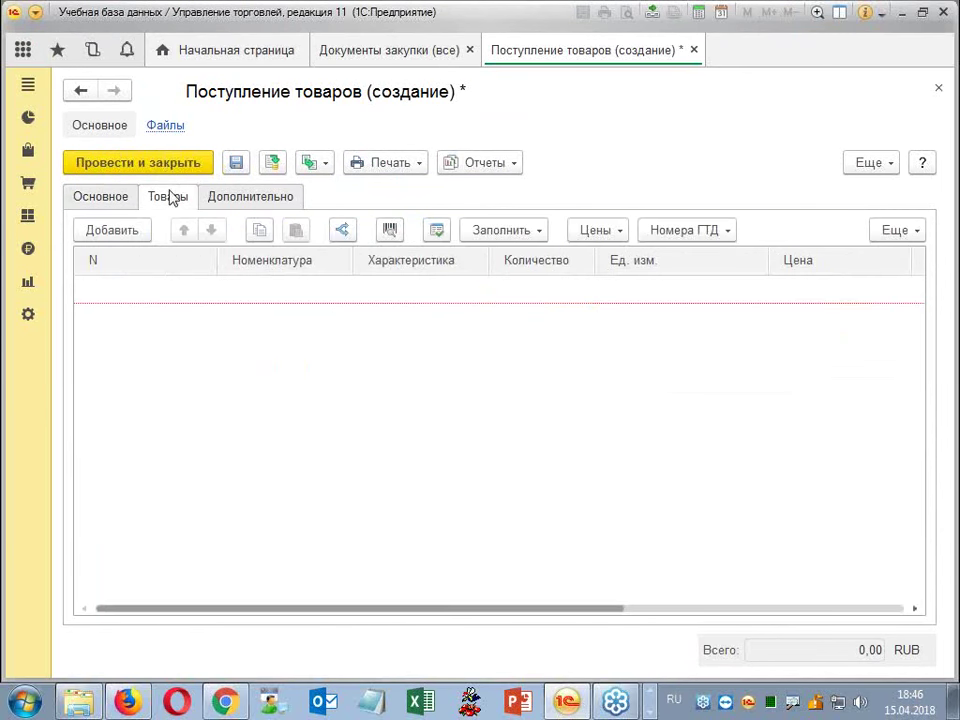
left_click(532, 236)
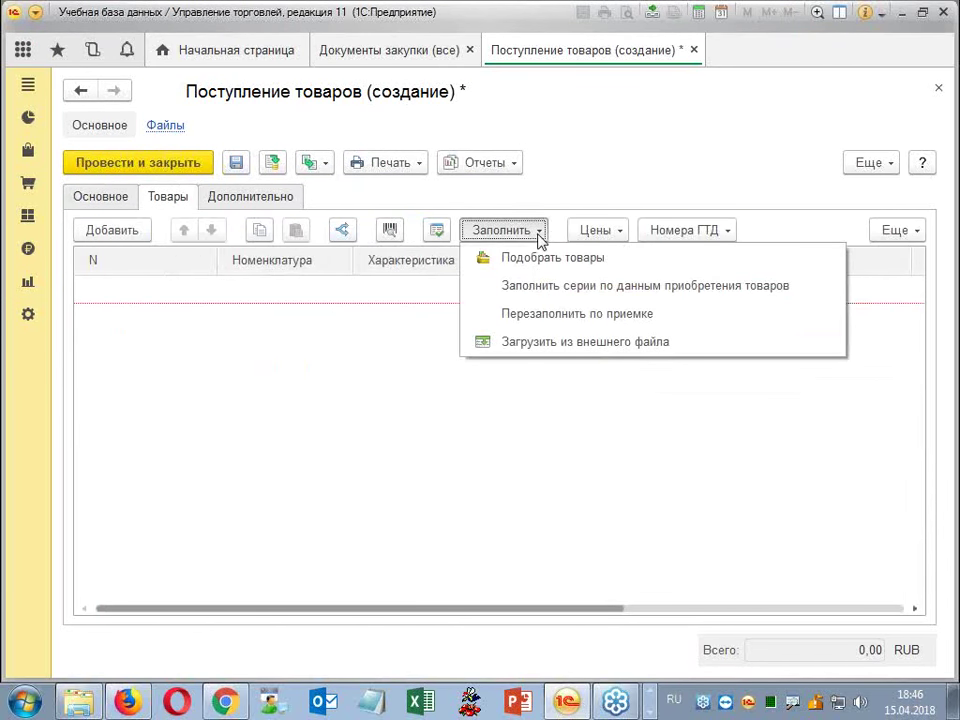
left_click(678, 264)
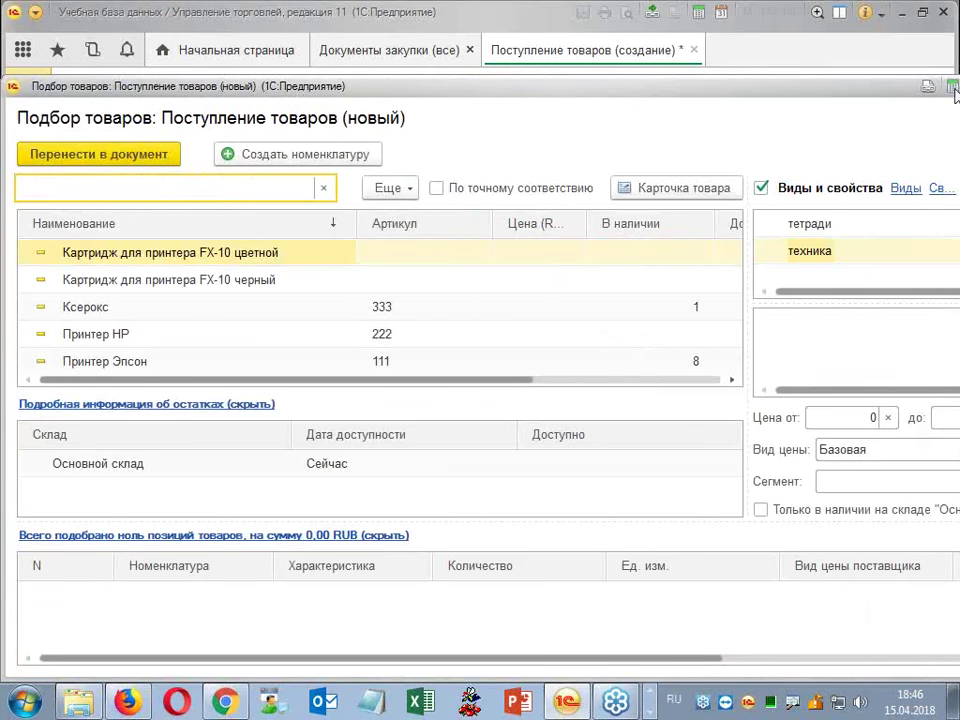
left_click_drag(785, 95, 737, 104)
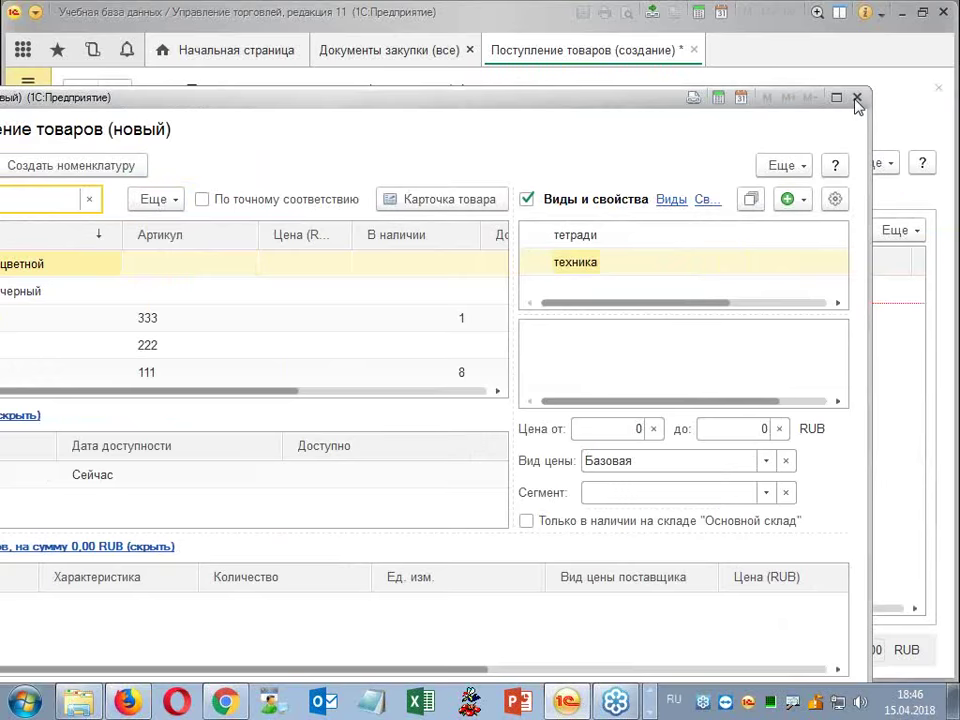
left_click(857, 98)
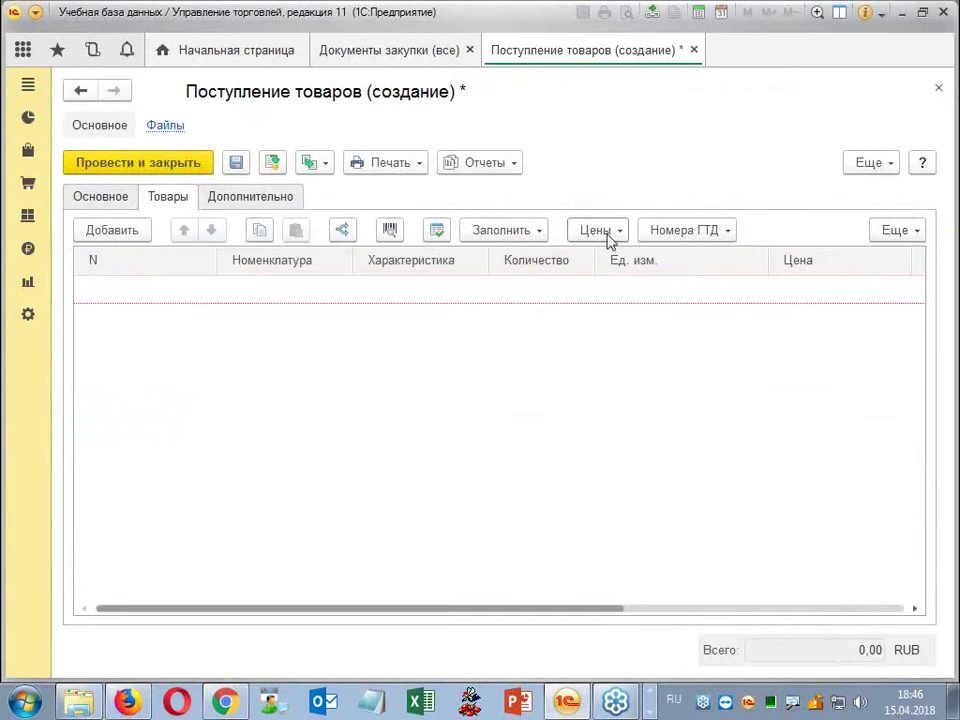
left_click(541, 232)
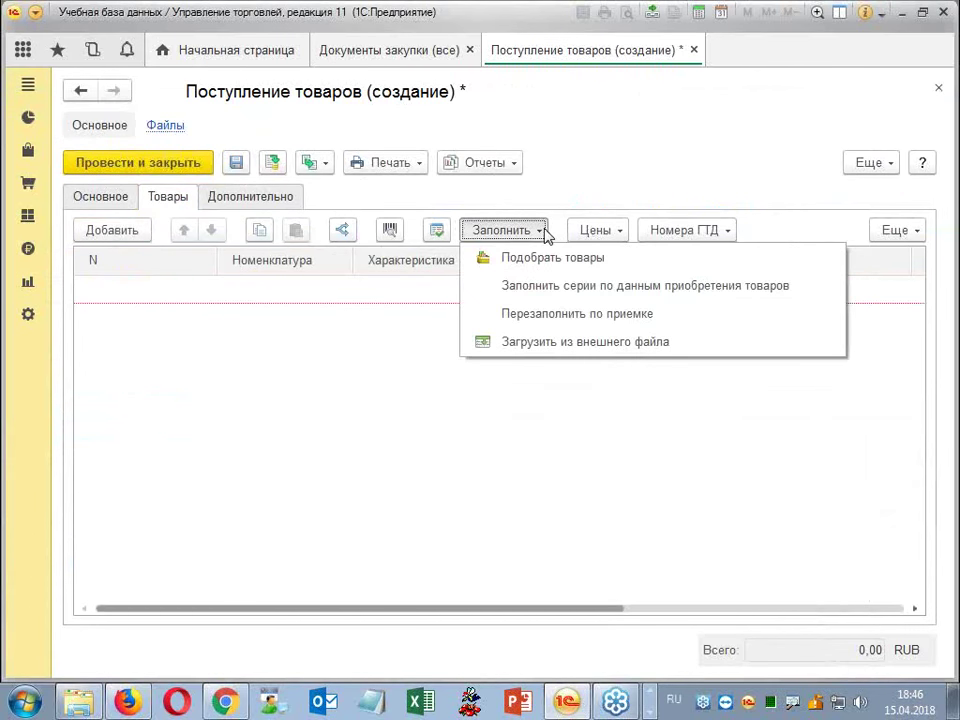
left_click(257, 289)
Add Товар 2 from the nomenclature list to the receipt with a quantity of 10.
left_click(114, 232)
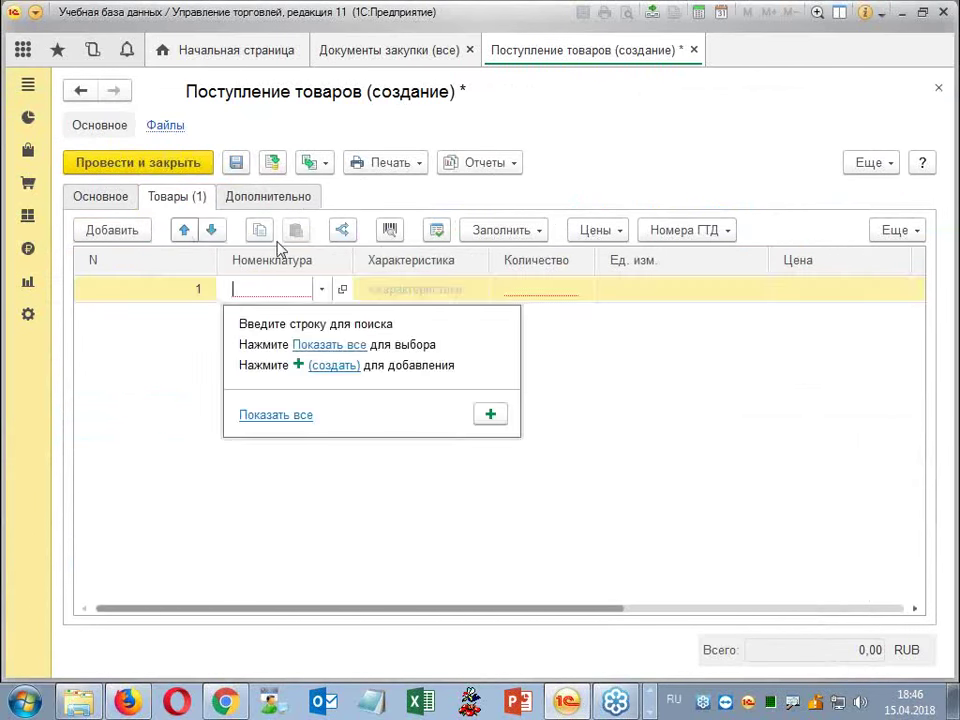
left_click(350, 344)
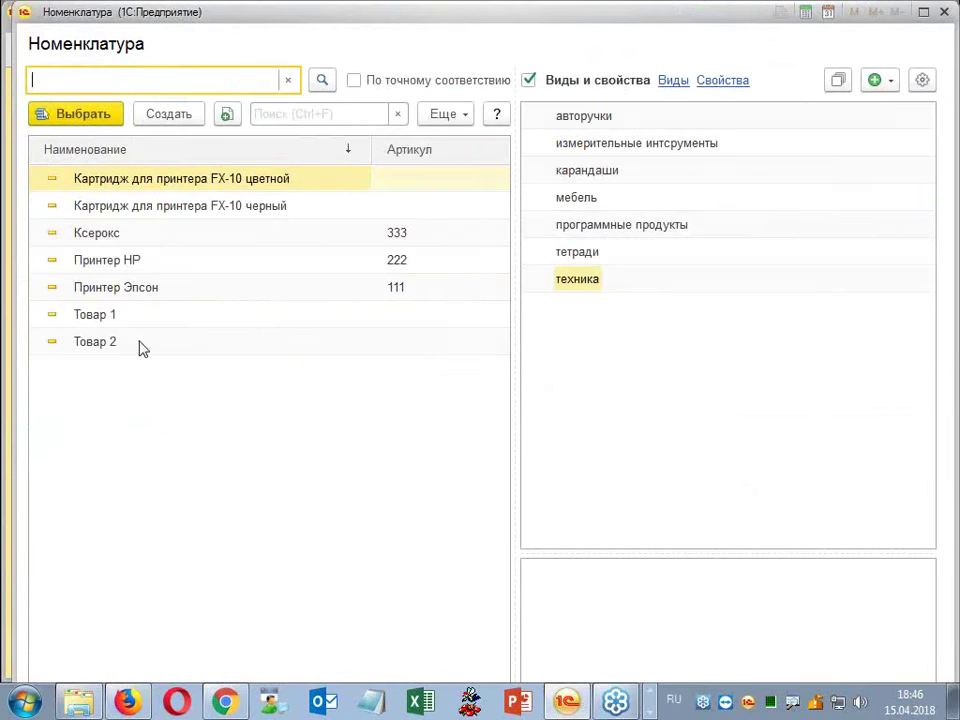
double_click(142, 343)
left_click(545, 289)
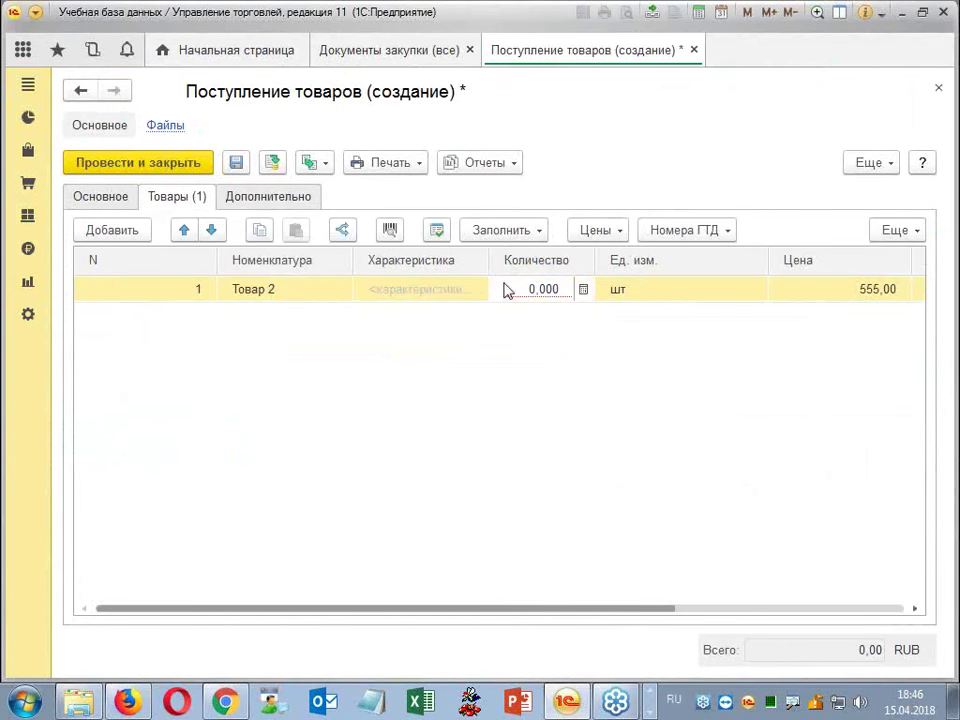
left_click_drag(514, 289, 596, 288)
type("10")
left_click(671, 354)
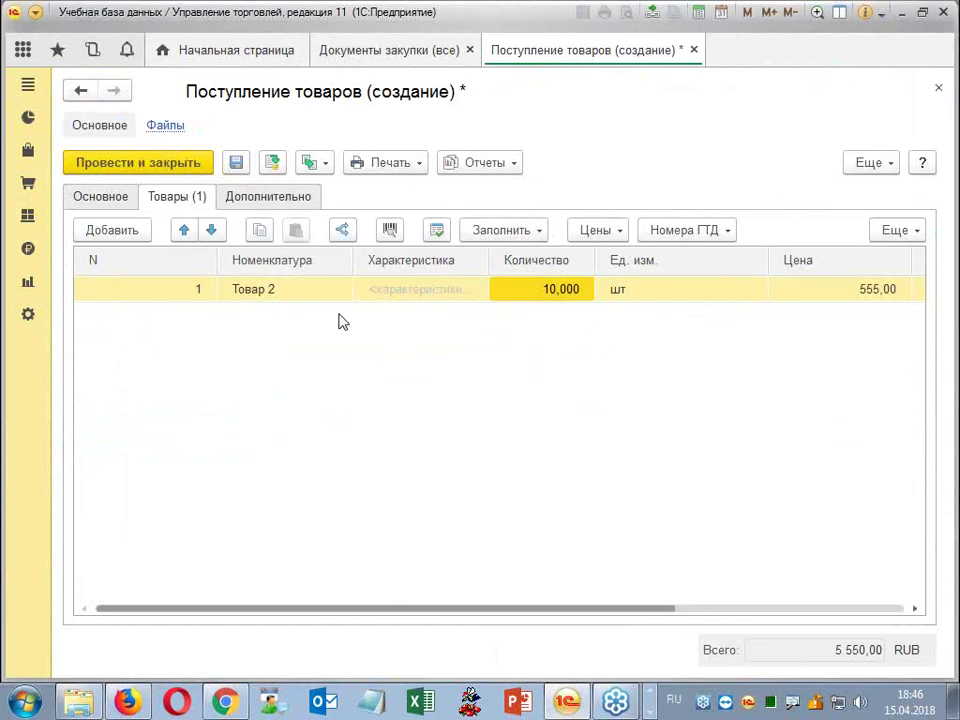
Check the receipt's main details, post and close it, and select the new Поступление товаров document in the list.
left_click(102, 204)
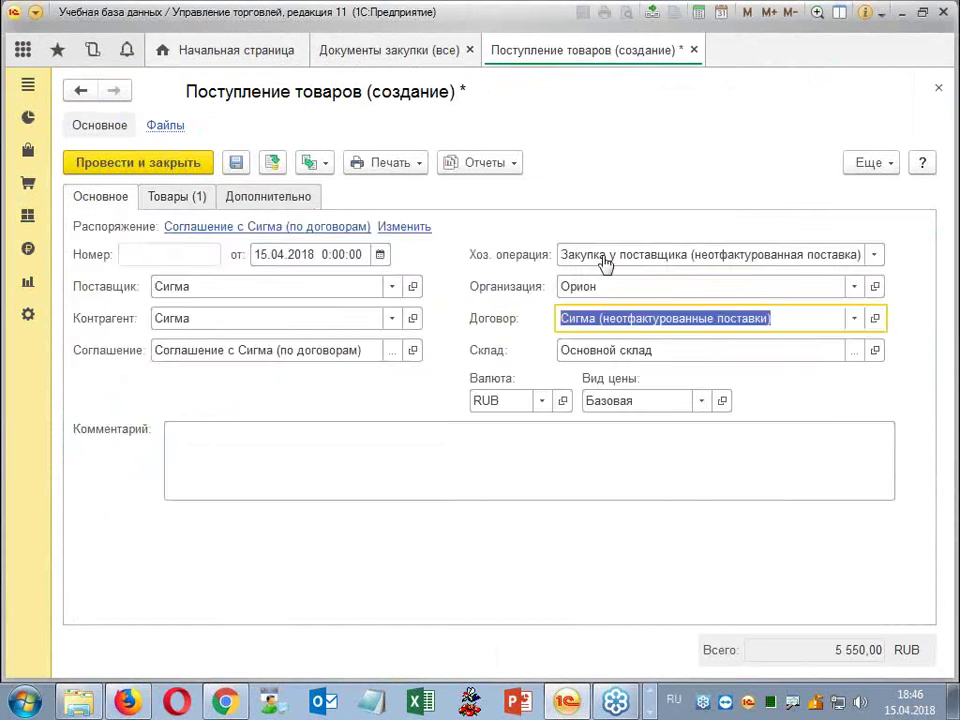
left_click(165, 172)
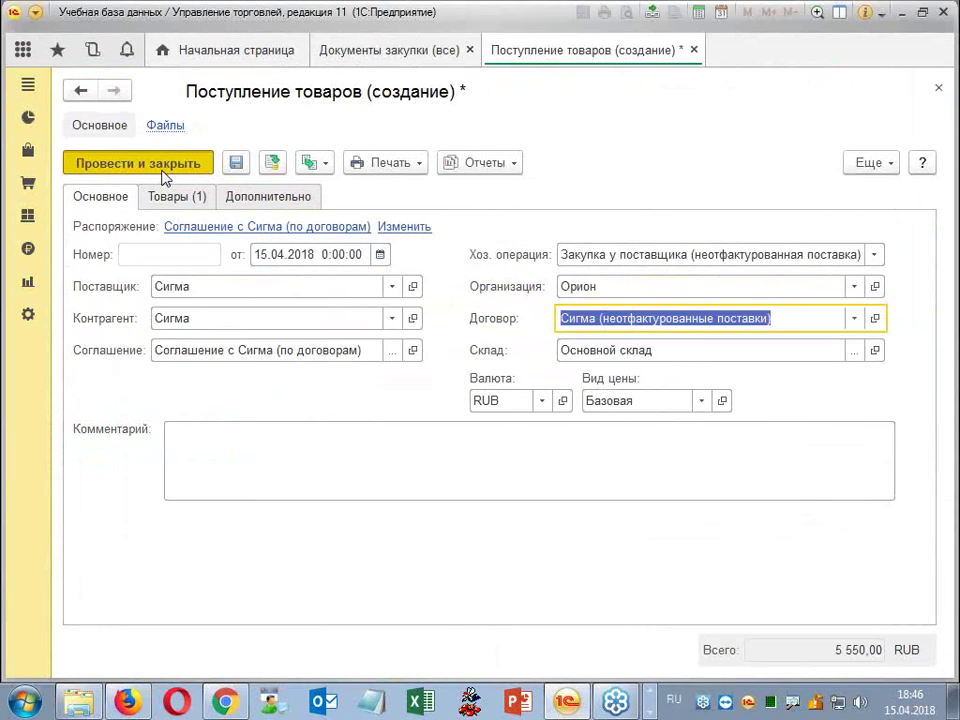
left_click(161, 169)
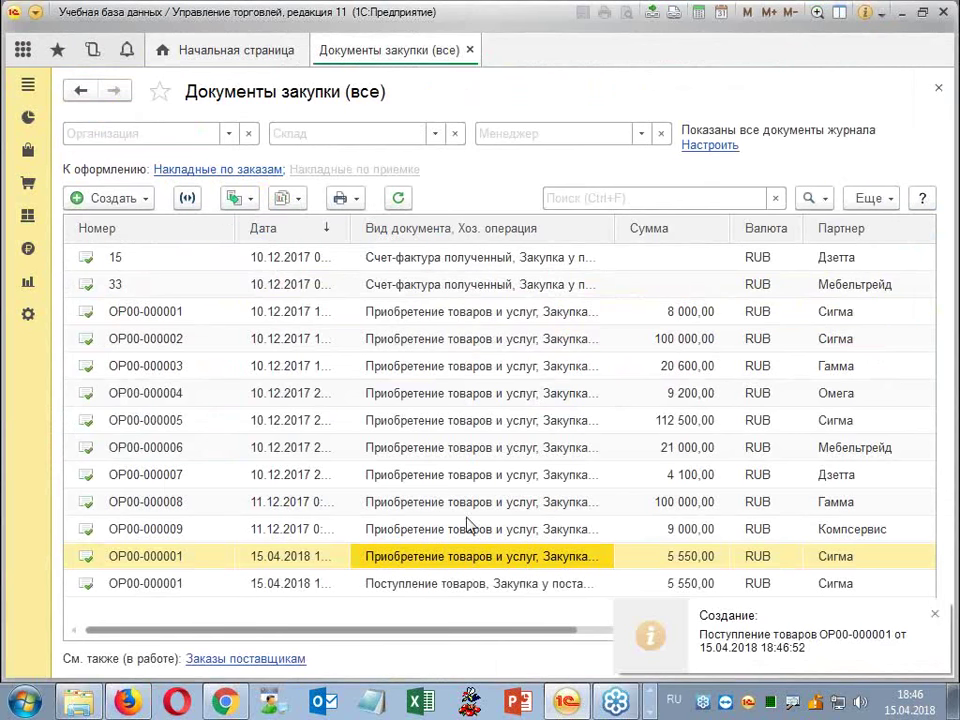
left_click(531, 588)
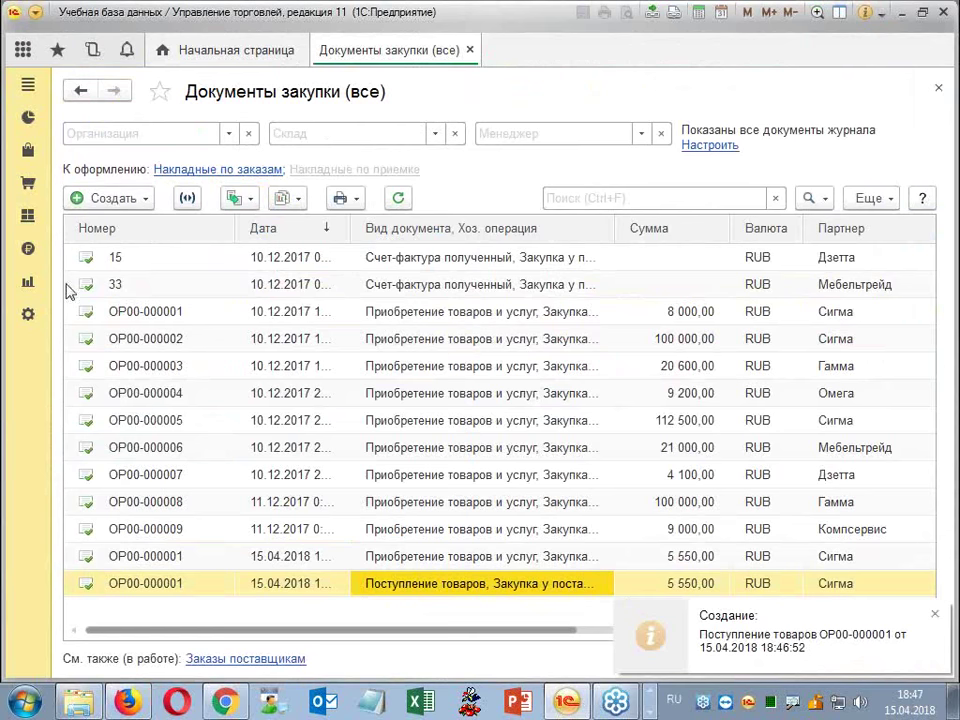
Generate the Ведомость по товарам на складах report for 09.04.2018 to 15.04.2018 and examine the Товар 2 line.
left_click(29, 216)
left_click(187, 112)
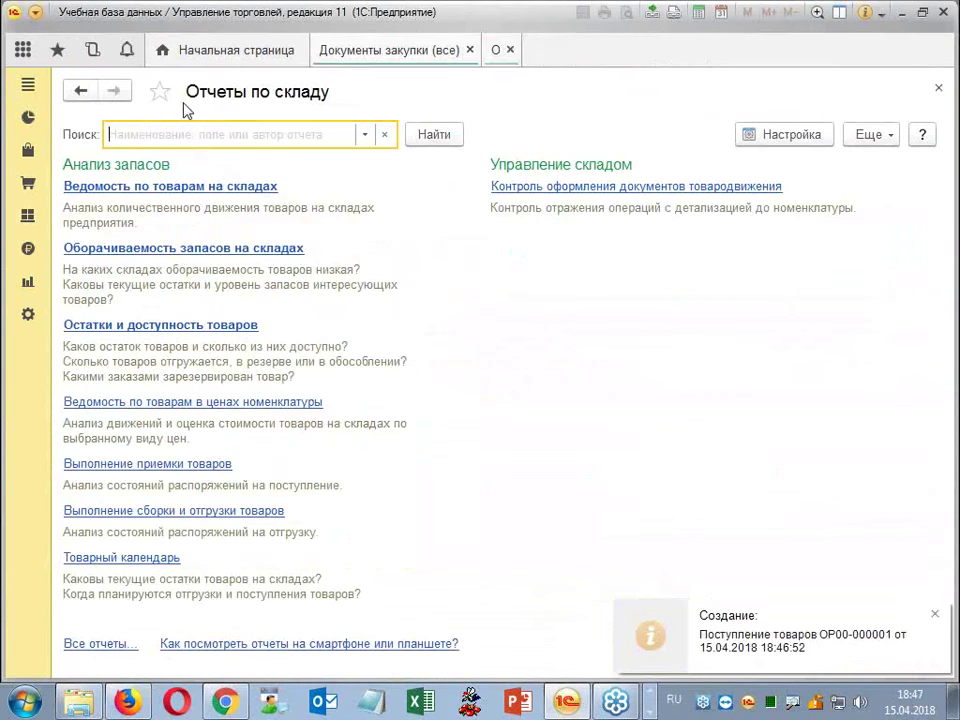
left_click(135, 244)
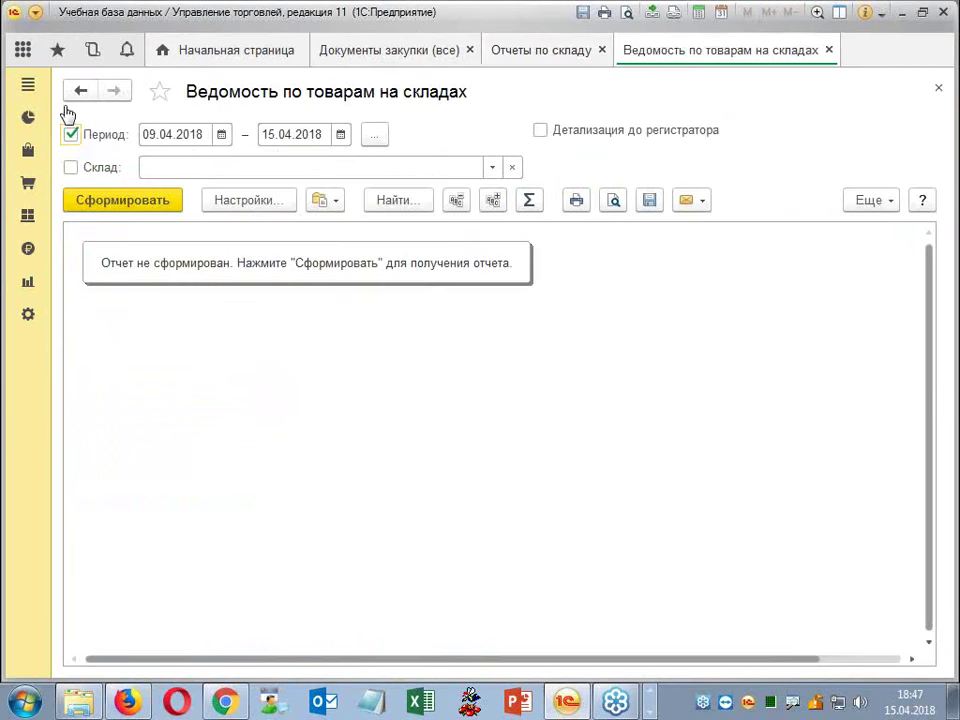
left_click(128, 199)
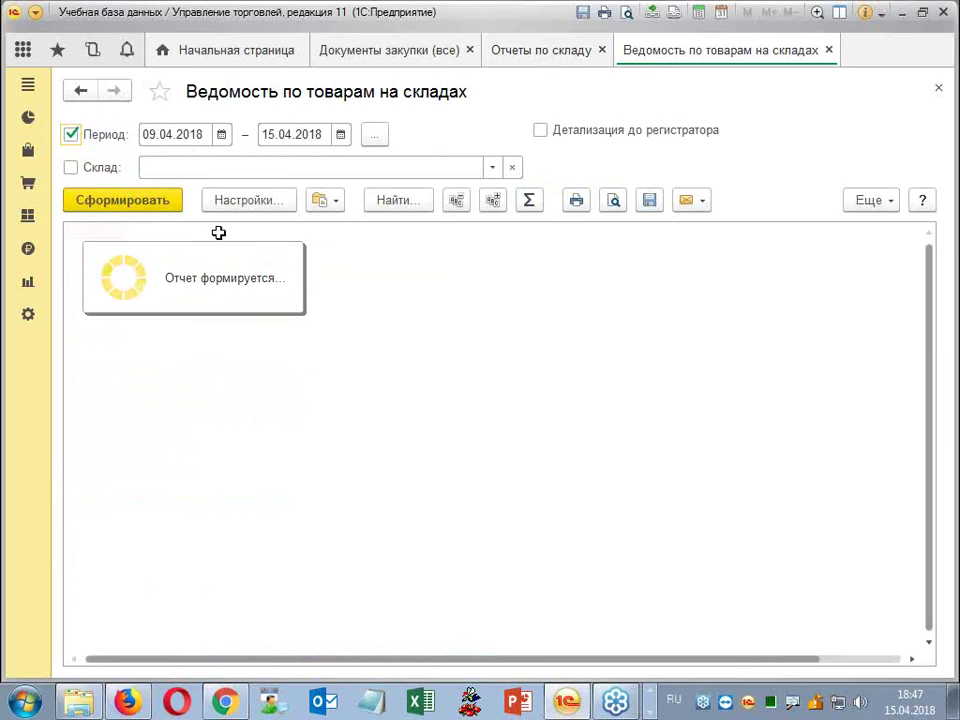
scroll(335, 327, "down", 5)
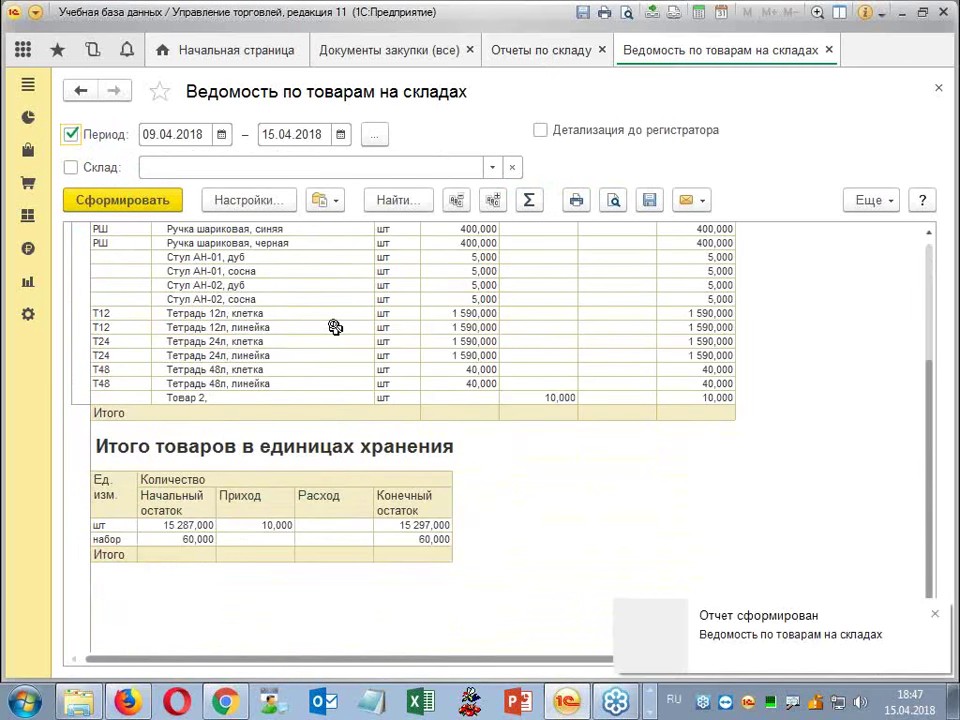
Check the closing balance of Товар 2 in the Ведомость по товарам на складах report and close the report.
left_click(725, 397)
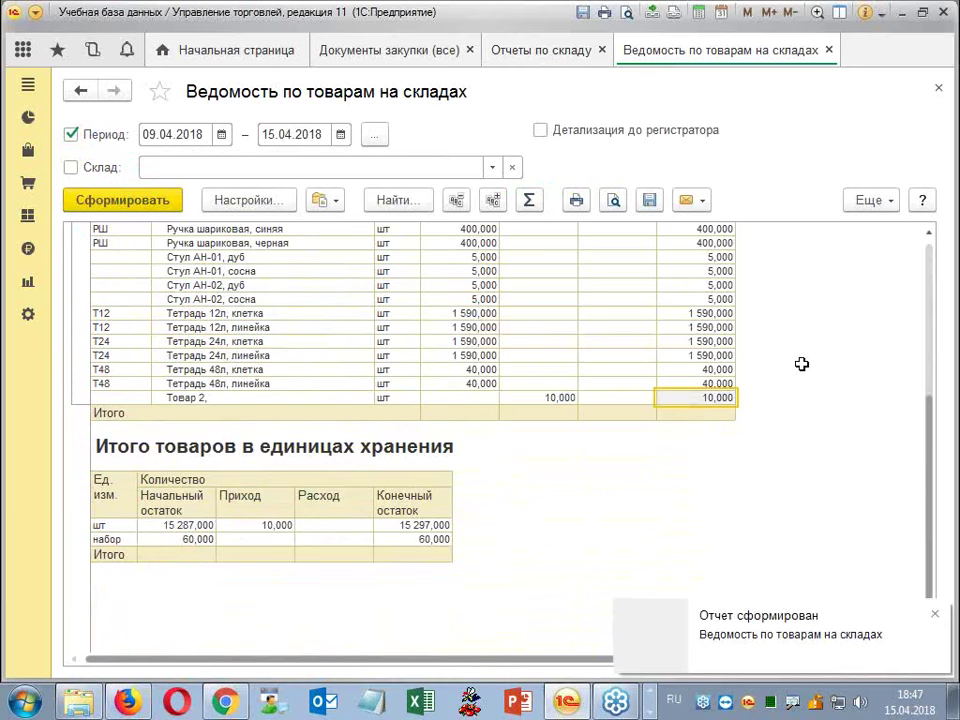
scroll(801, 364, "up", 8)
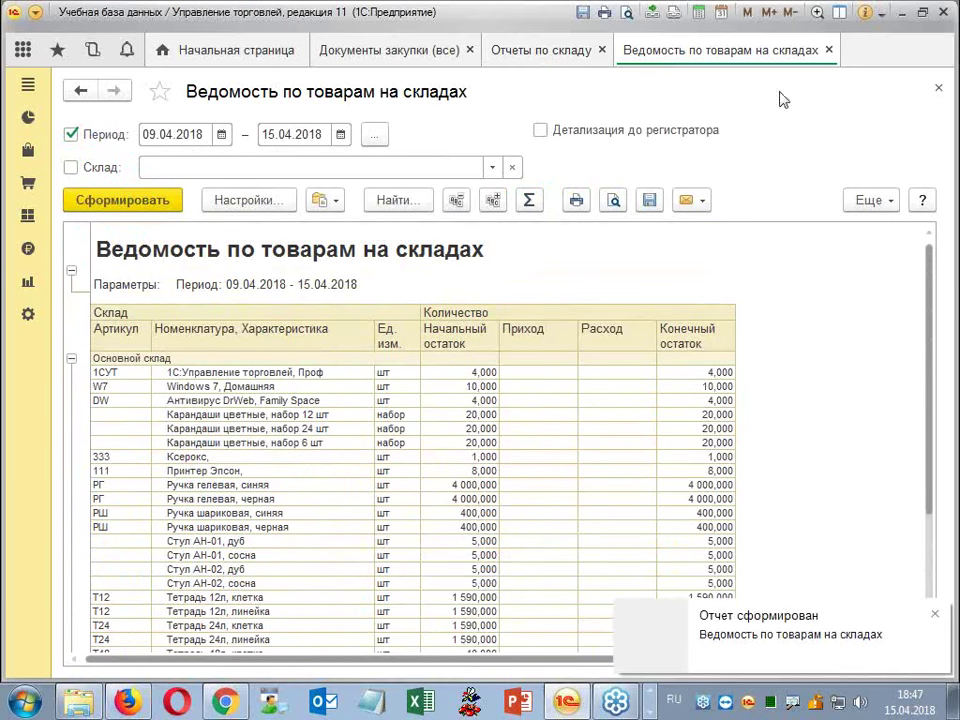
left_click(829, 50)
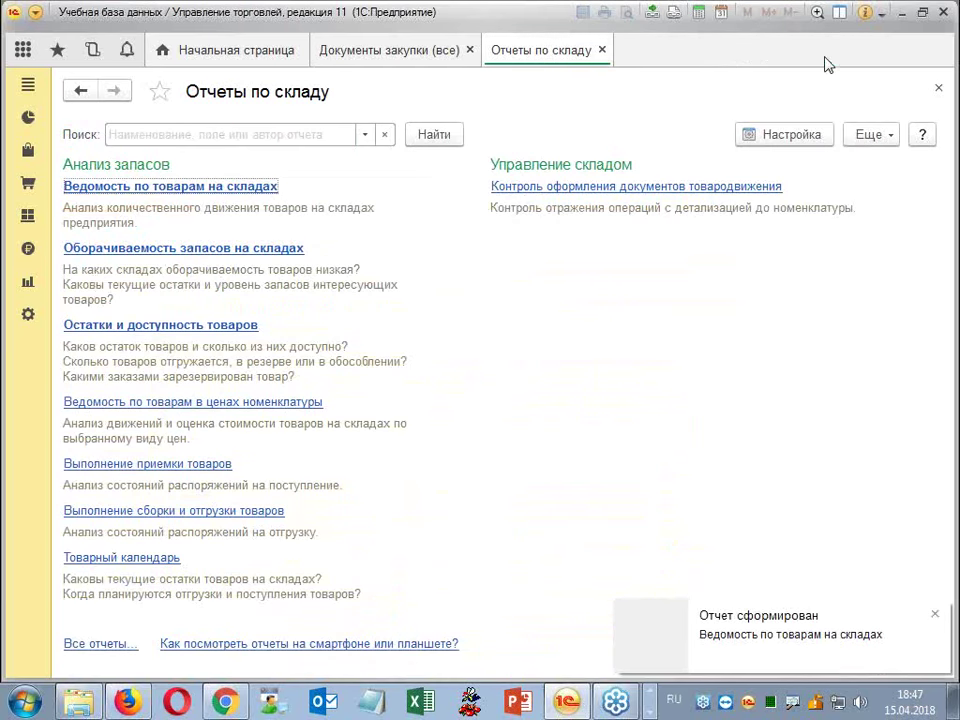
Generate the Ведомость по партиям товаров предприятия report from the financial result reports for 01.04.2018 to 30.04.2018.
left_click(28, 215)
left_click(28, 283)
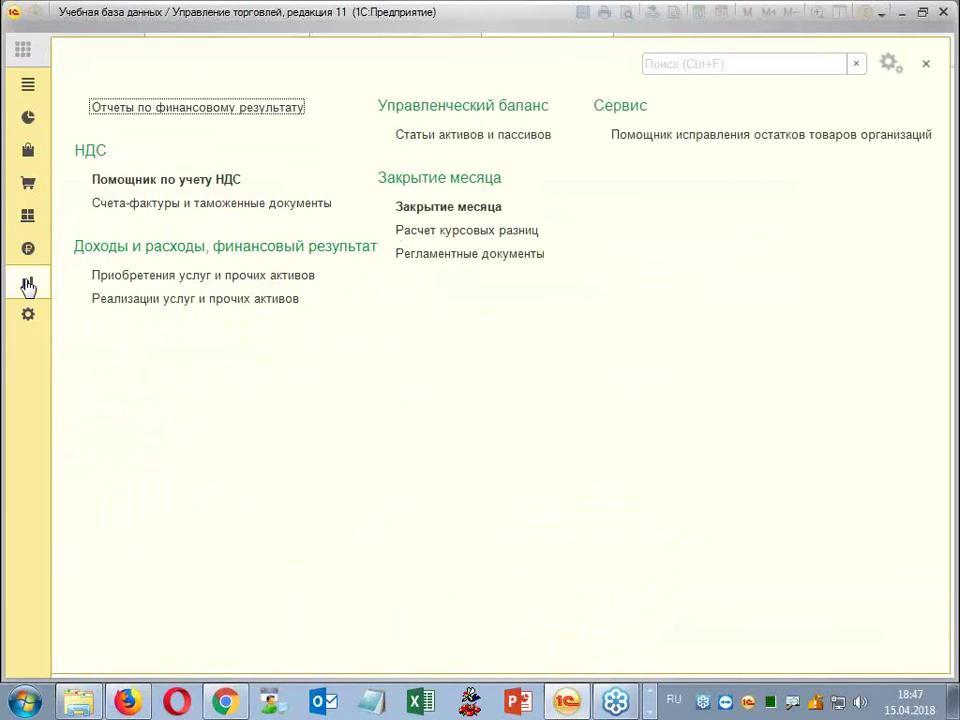
left_click(216, 108)
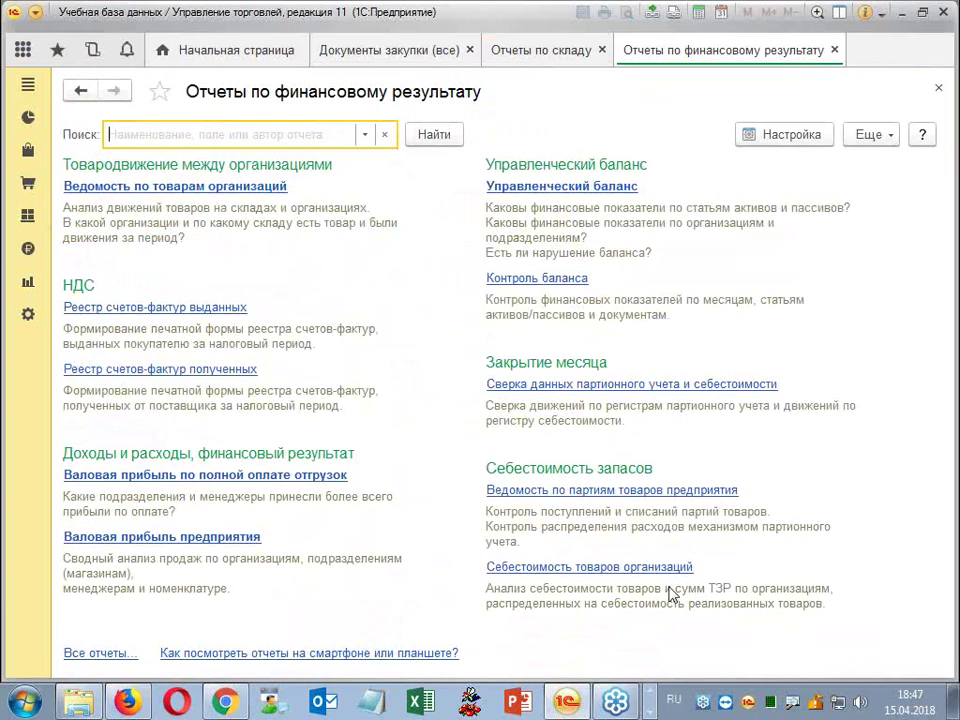
left_click(636, 490)
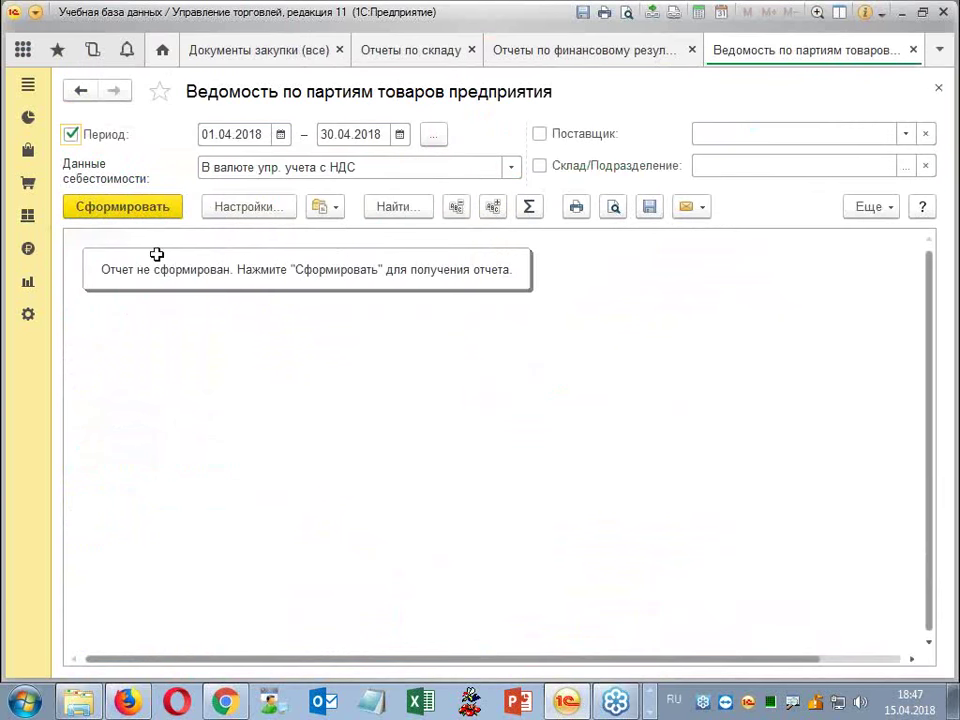
left_click(129, 208)
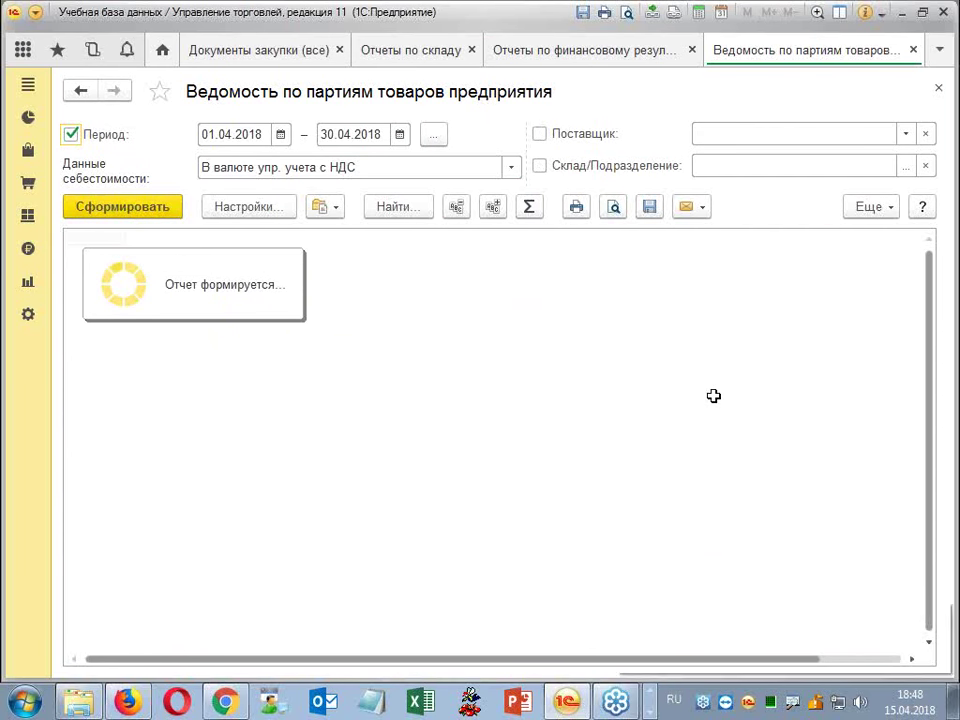
Examine the Товар 2 and Поступление товаров lines across the batch report's receipt, expense and closing balance columns.
scroll(708, 380, "down", 5)
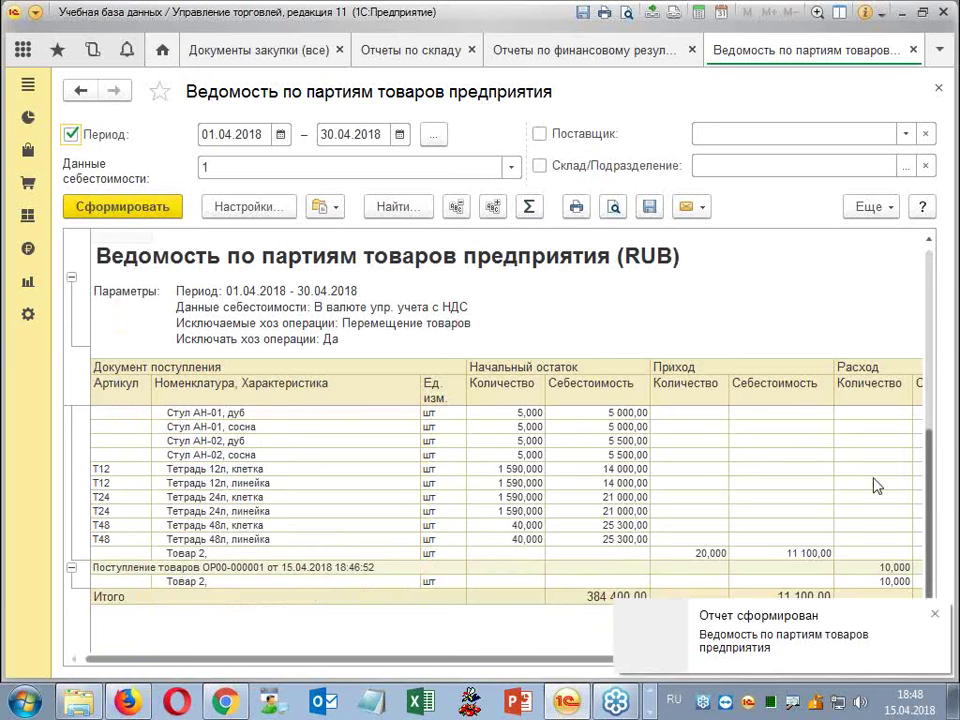
scroll(429, 640, "down", 1)
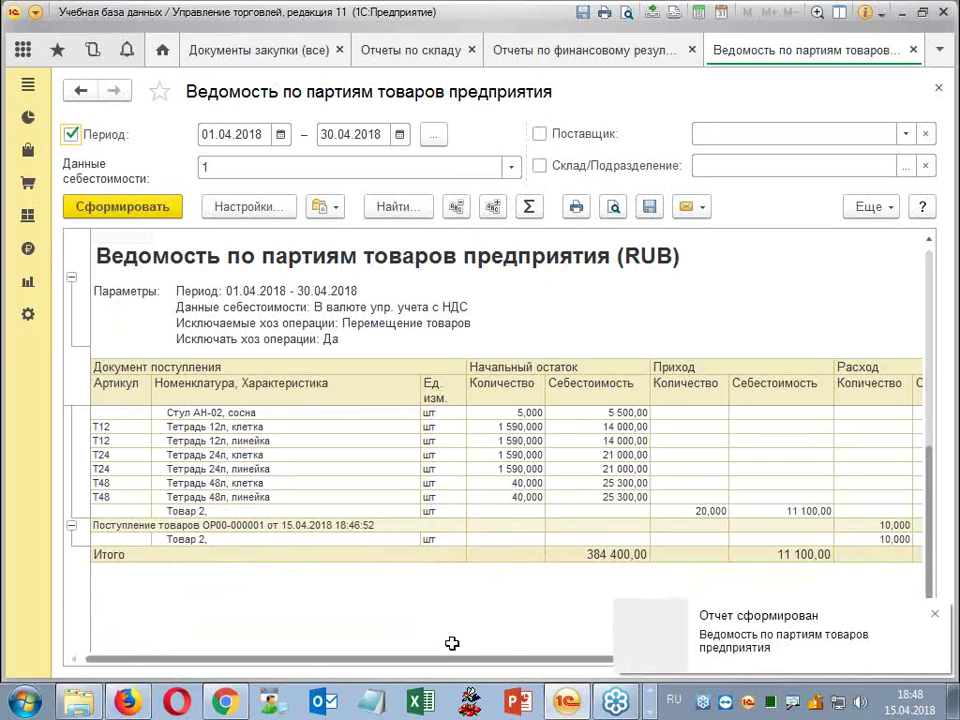
left_click_drag(445, 663, 478, 657)
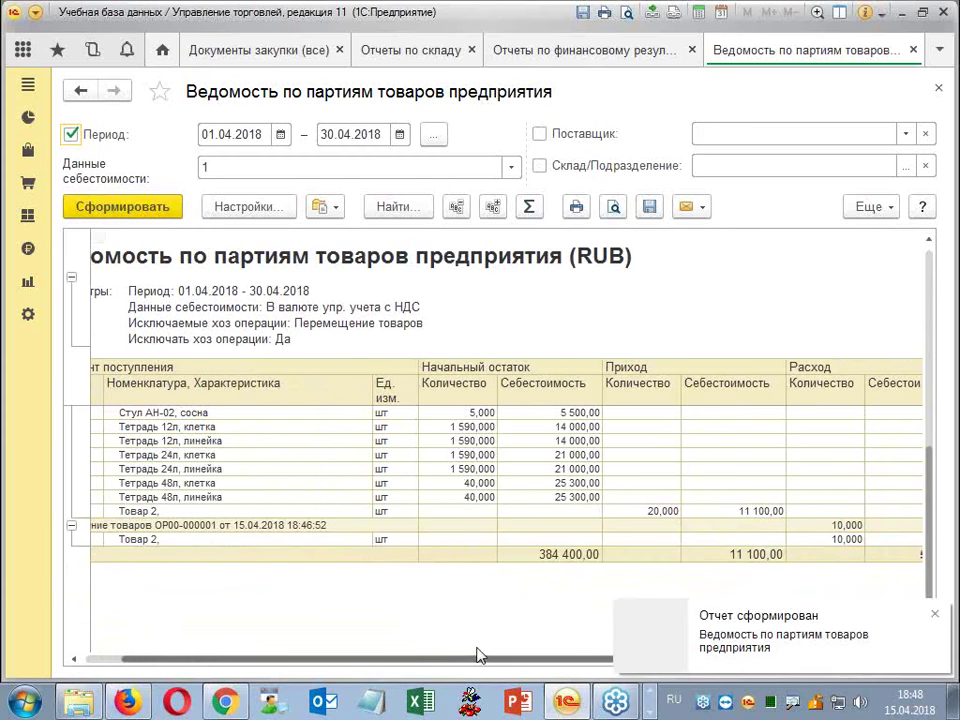
left_click(934, 614)
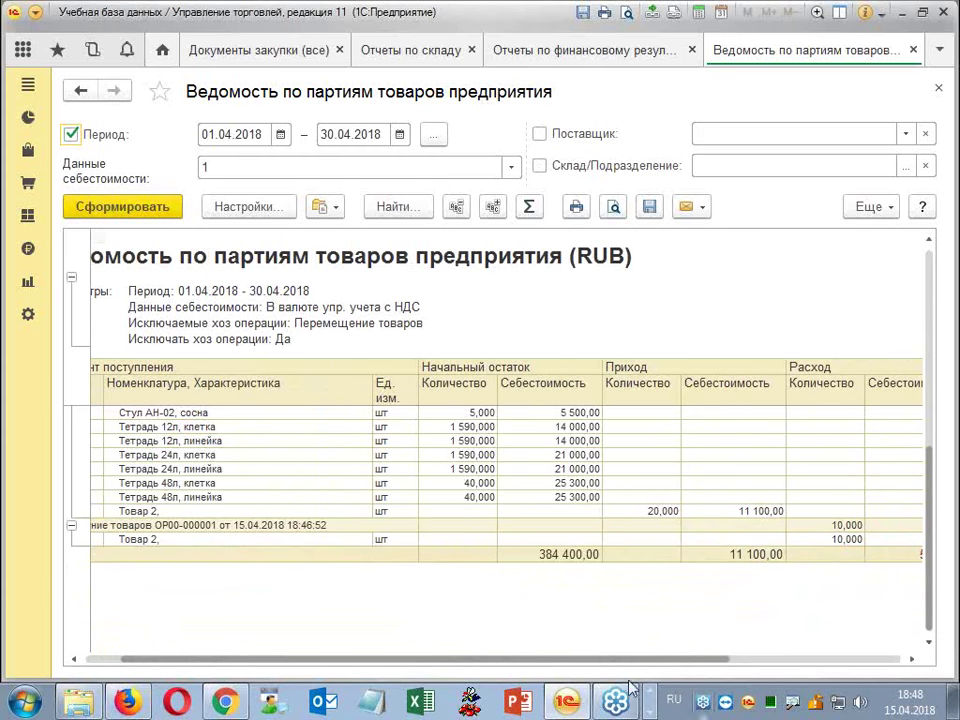
left_click_drag(615, 660, 815, 651)
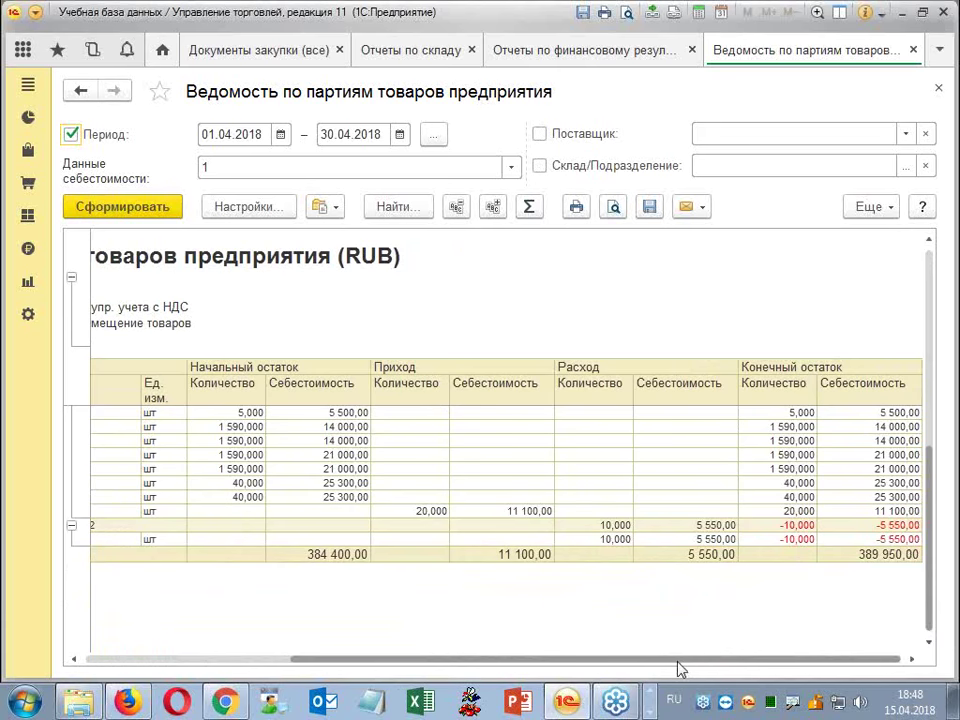
left_click_drag(699, 668, 565, 668)
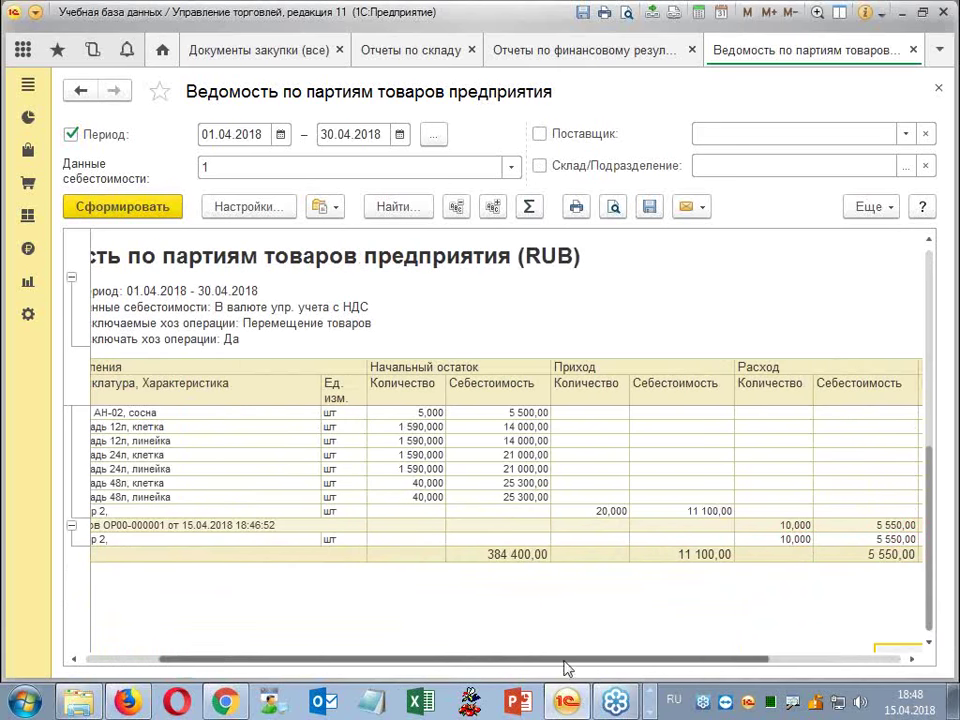
Review the batch report's fields and grouping structure in the extended settings view, and close the settings without regenerating.
left_click(250, 207)
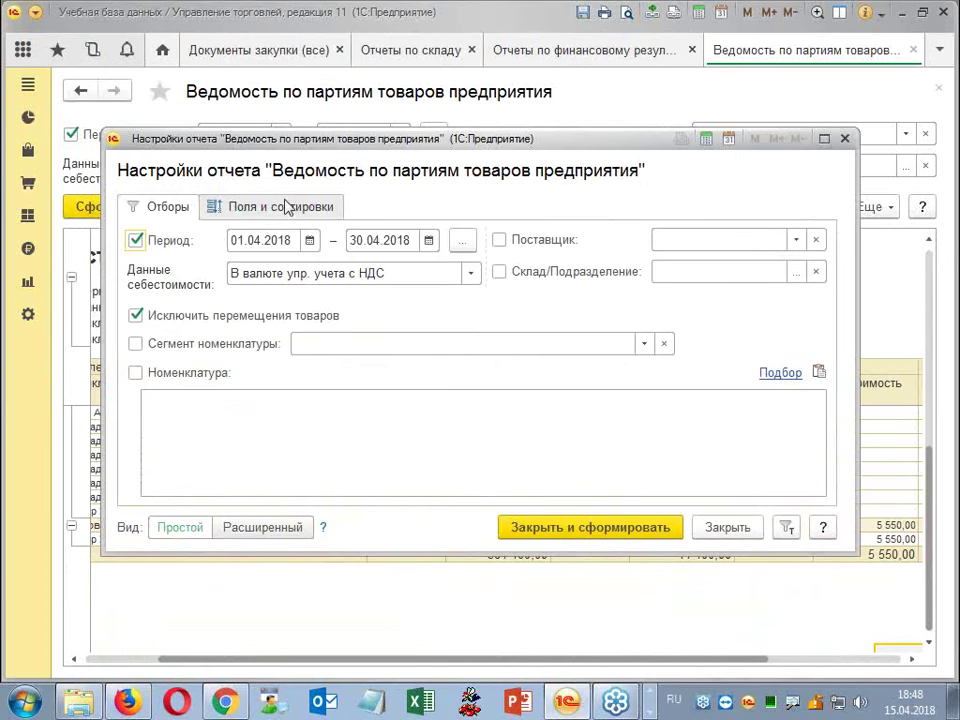
left_click(293, 208)
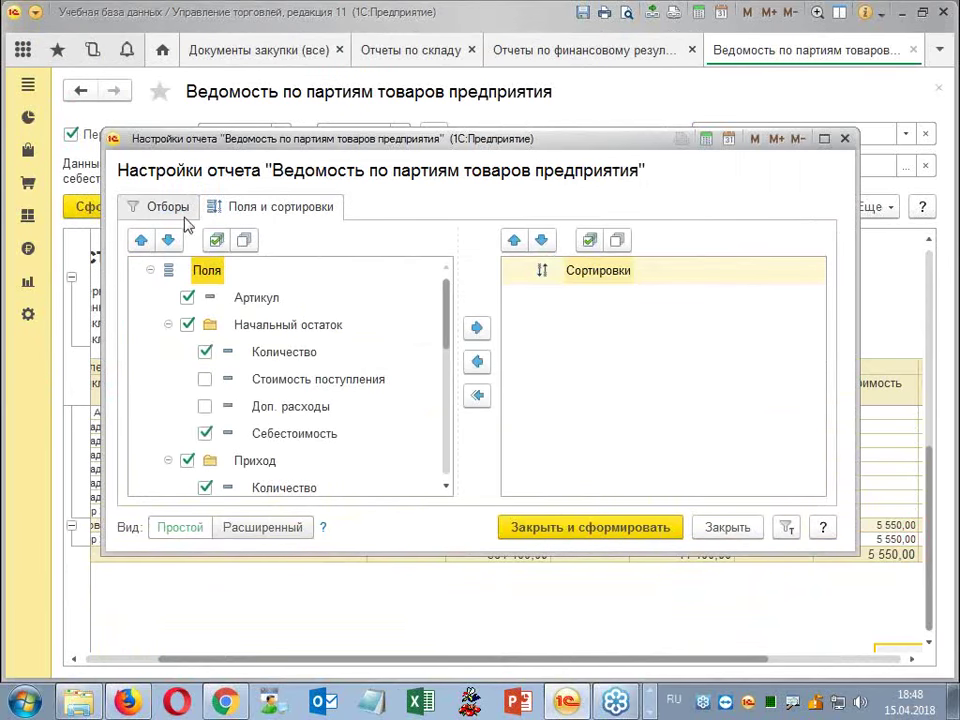
left_click(280, 527)
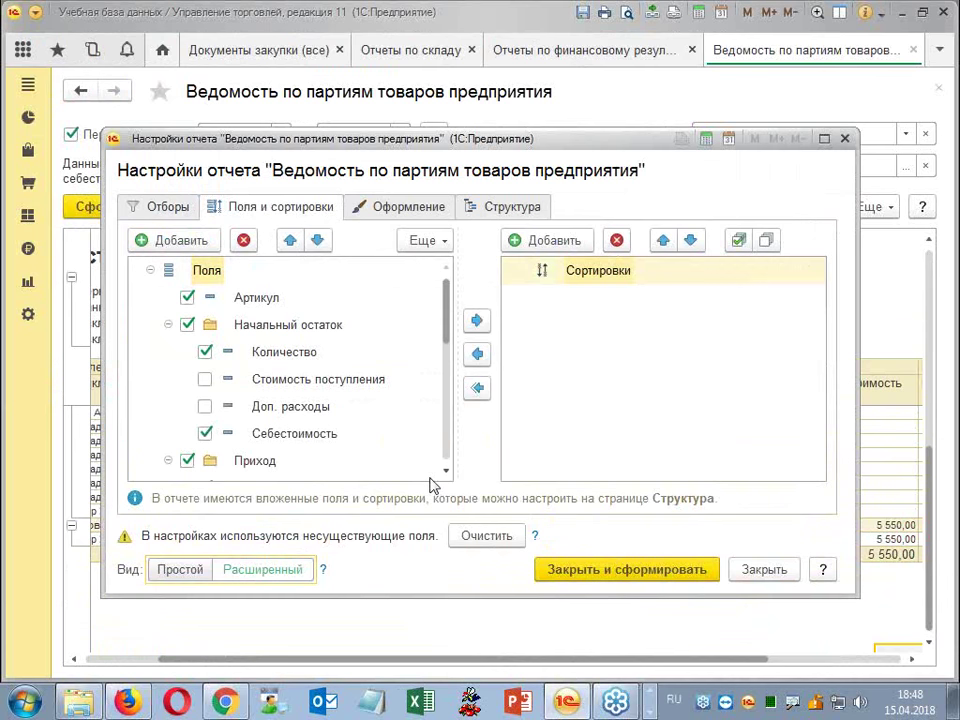
left_click(510, 210)
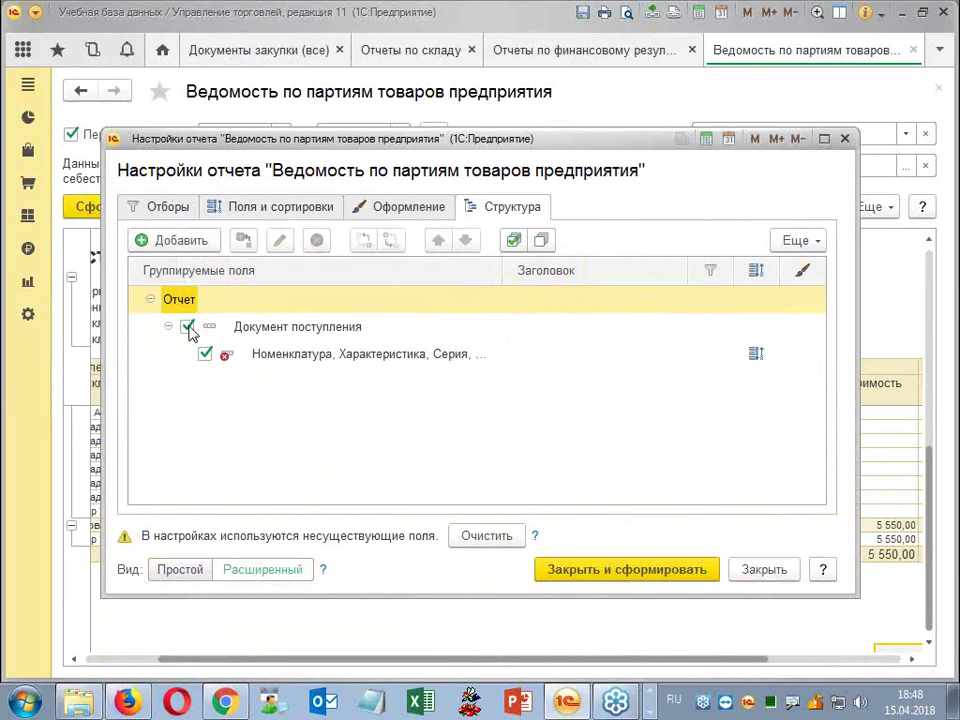
left_click(845, 138)
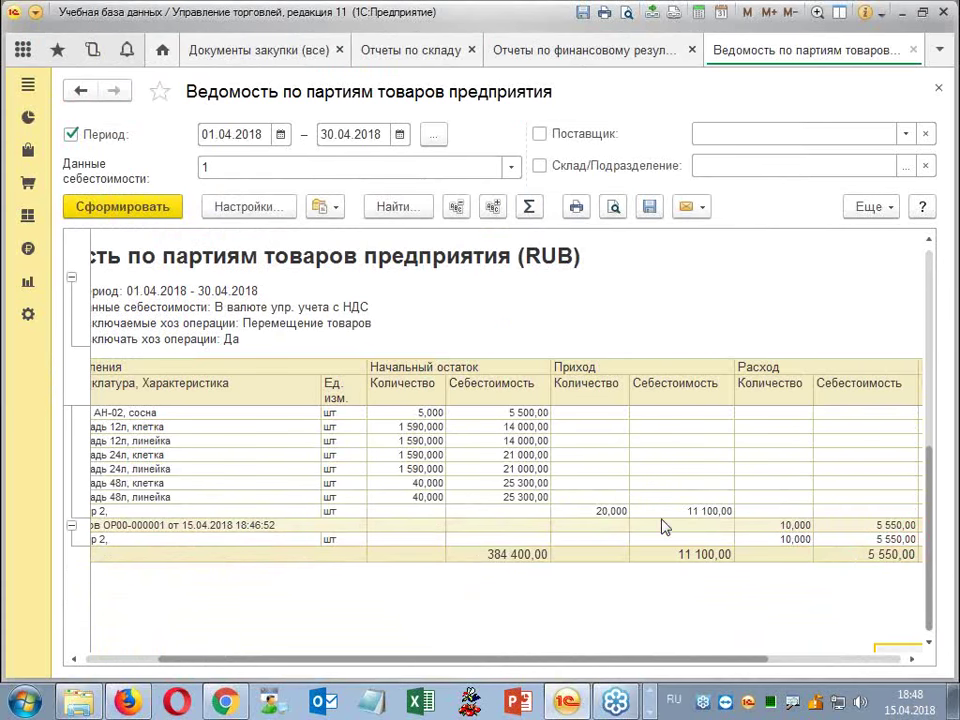
Compare the Товар 2 receipt quantity and cost with the expense cost on the Поступление товаров line of the batch report.
left_click(664, 526)
key("Right")
scroll(664, 527, "right", 5)
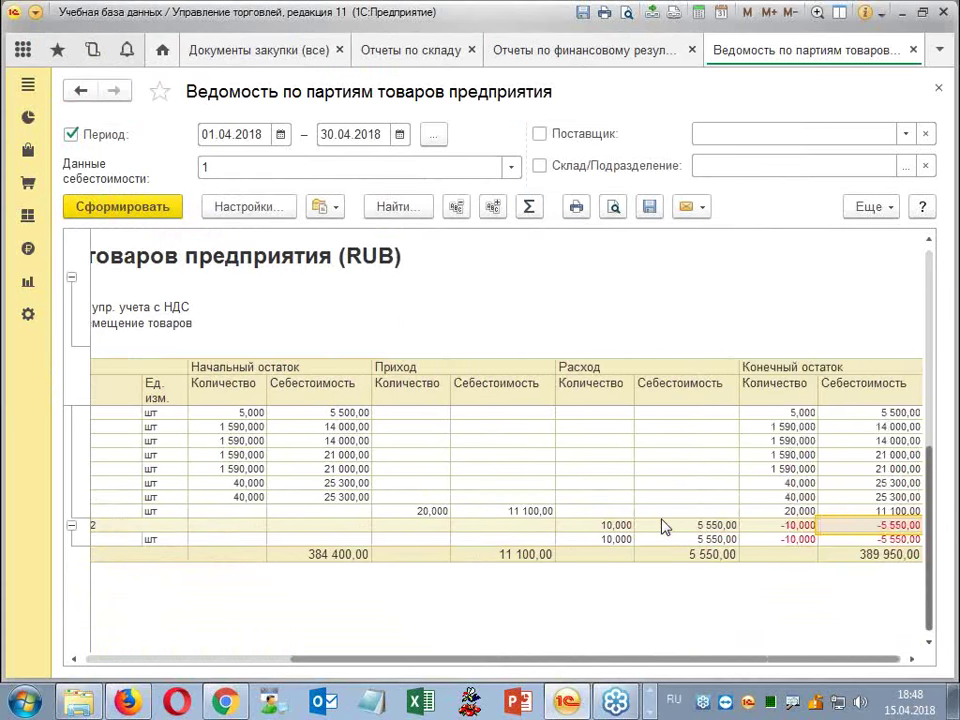
key("Home")
key("Up")
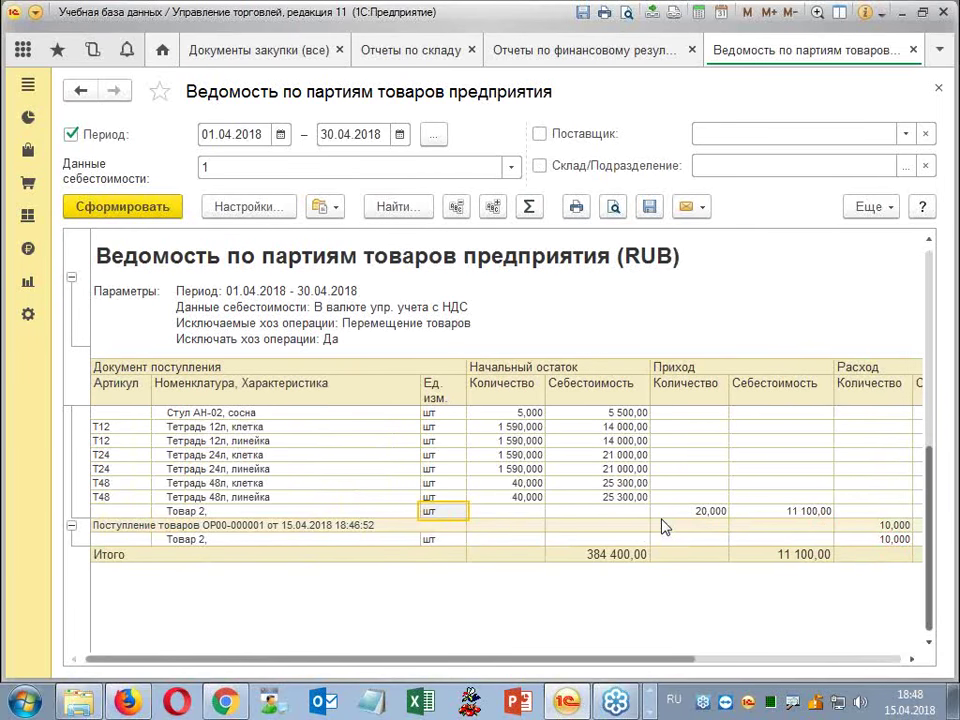
key("Right")
key("Right")
key("Right")
key("Right")
key("Left")
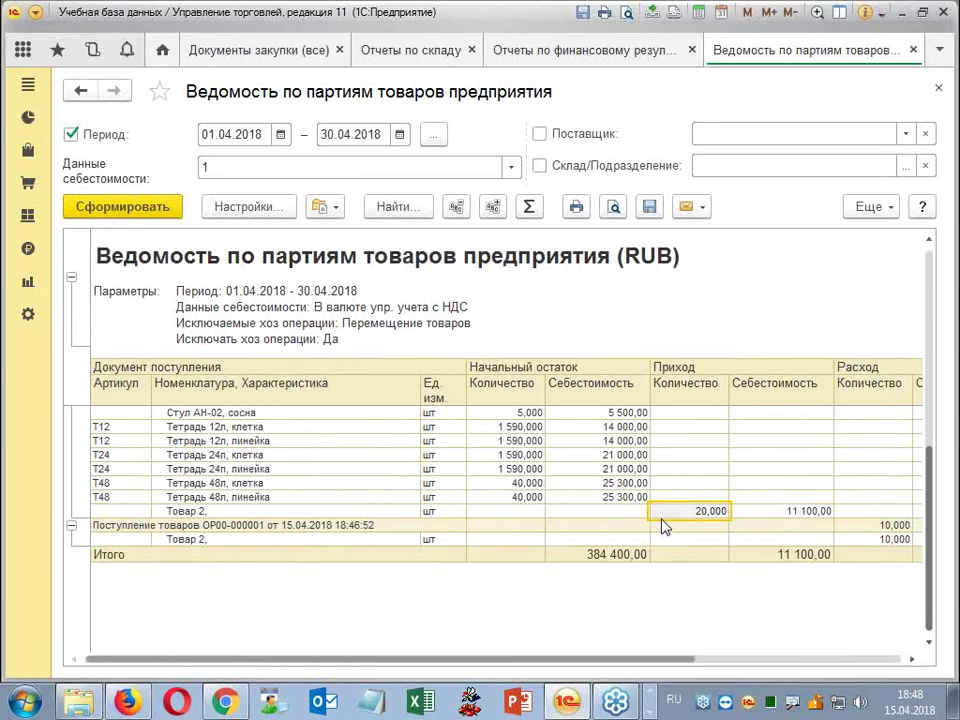
key("Right")
key("Right")
key("Right")
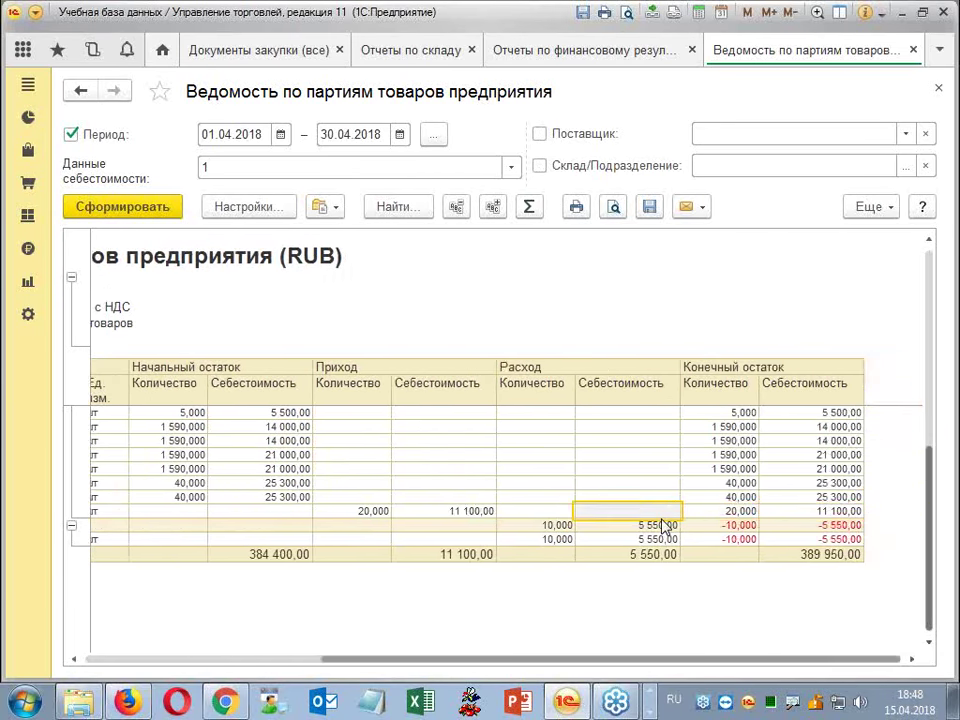
key("Down")
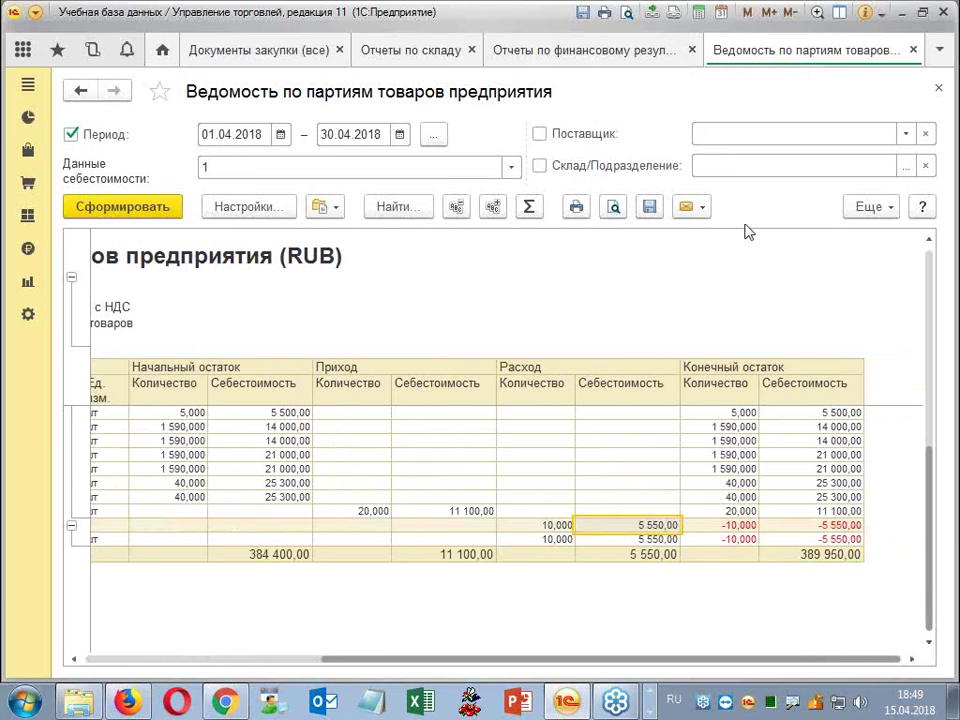
Close the batch report and both report lists to return to the Документы закупки (все) list.
left_click(913, 52)
left_click(833, 50)
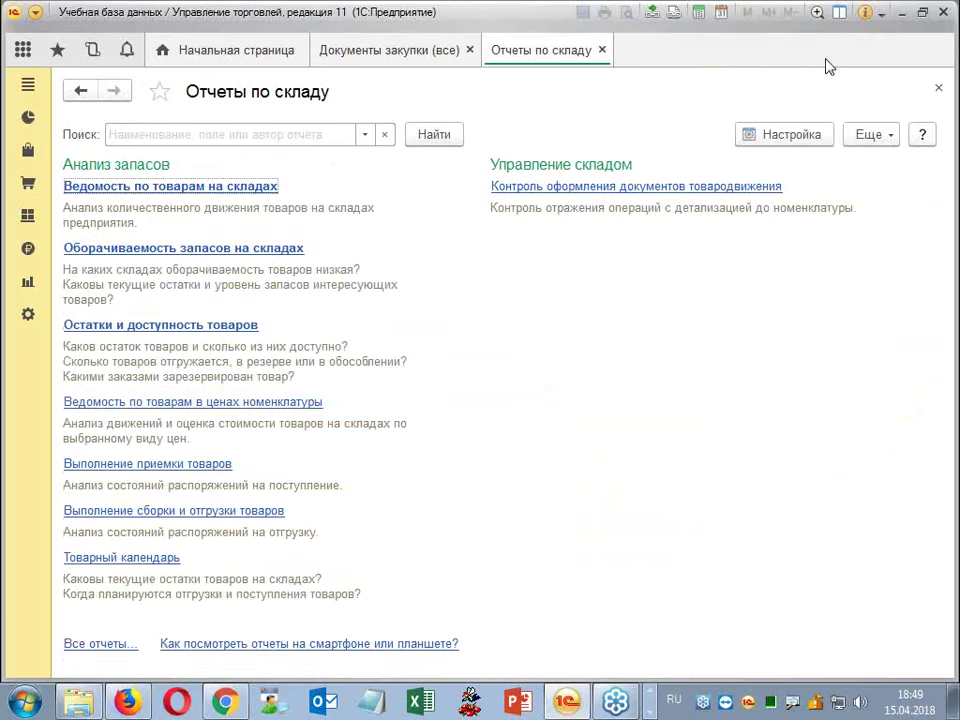
left_click(602, 50)
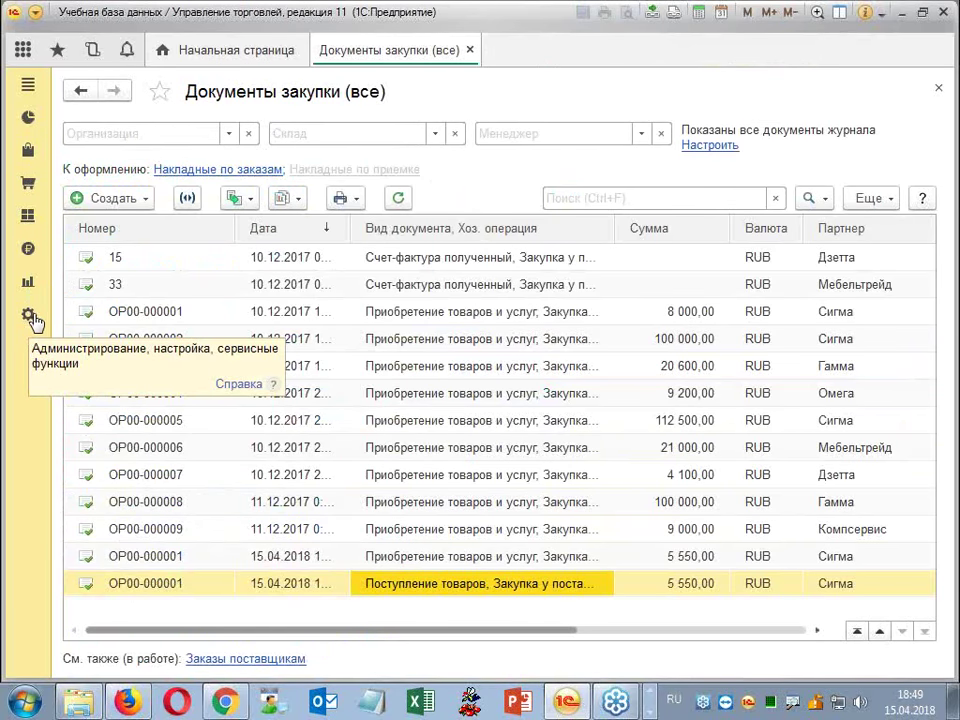
Create a Поступление товаров document with the operation Закупка у поставщика (поступление из товаров в пути).
left_click(108, 198)
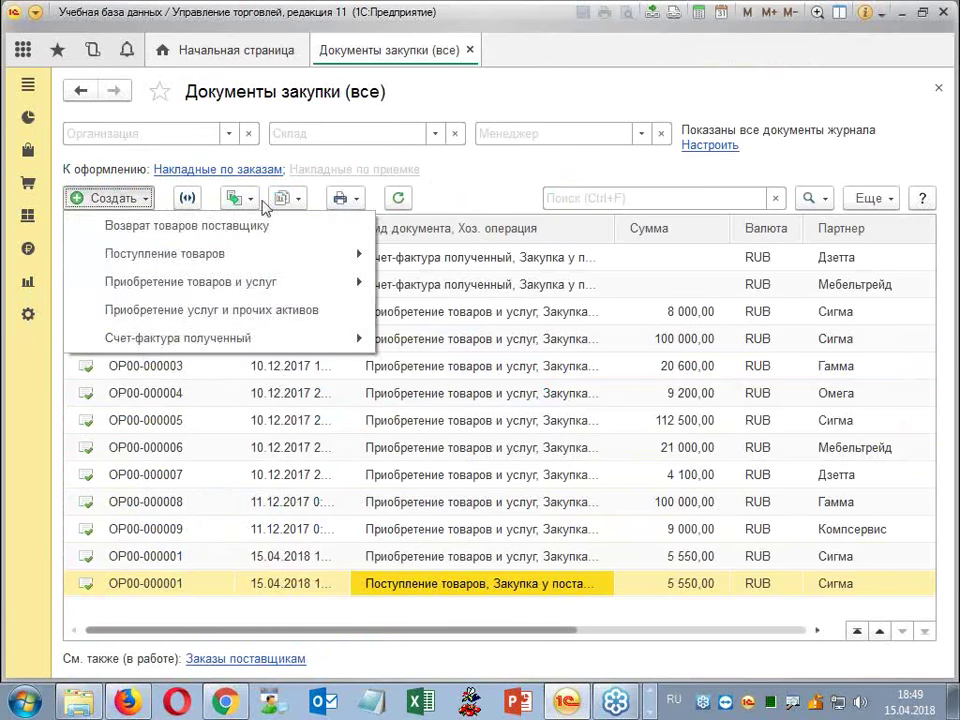
mouse_move(315, 258)
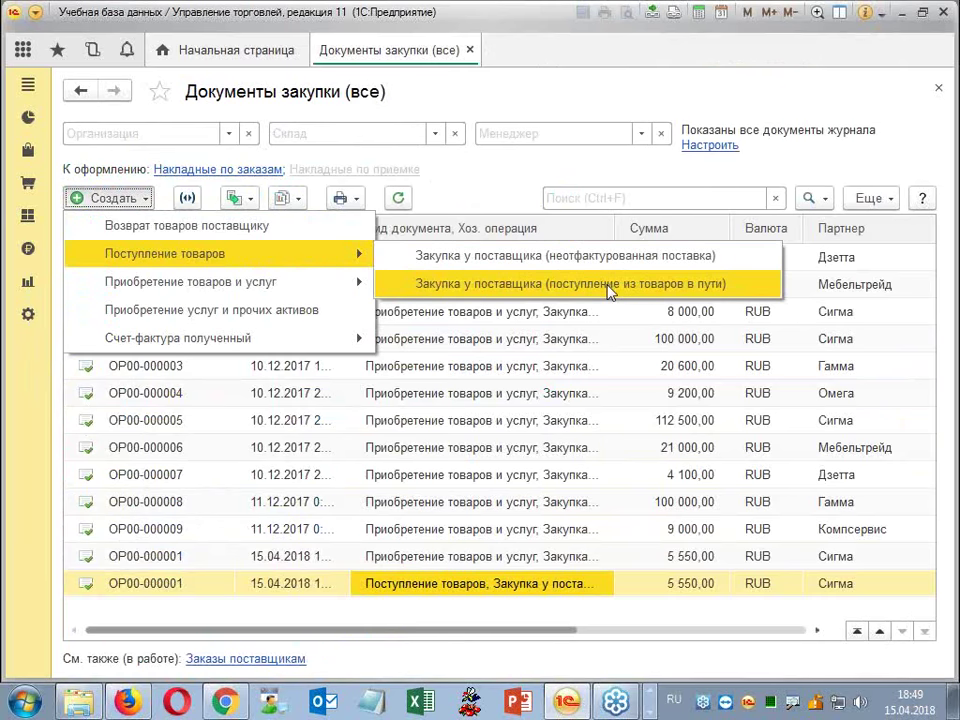
left_click(555, 285)
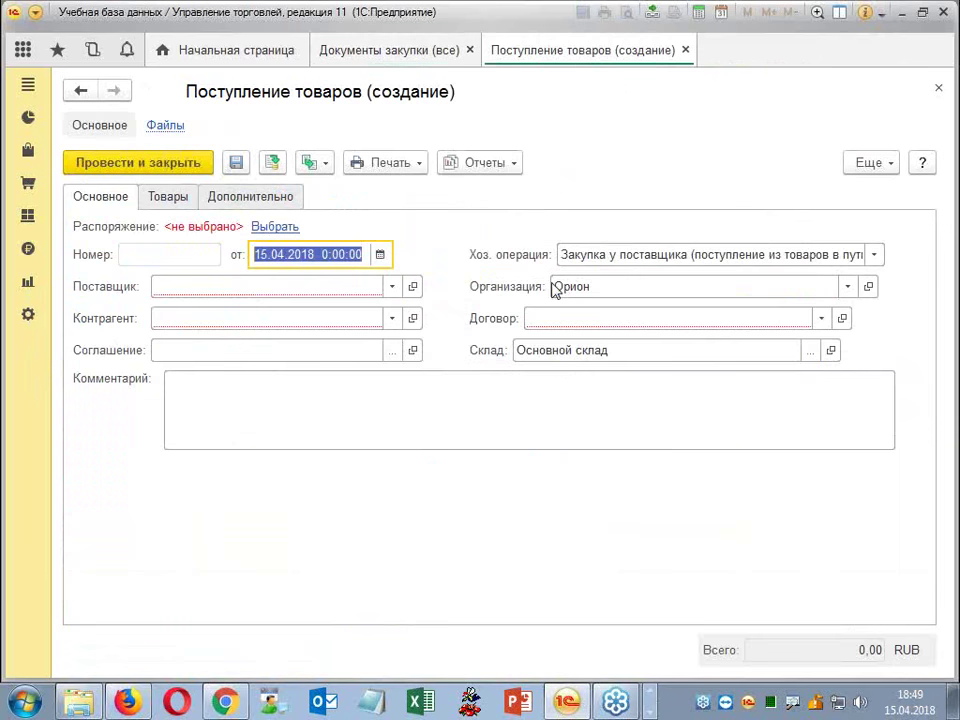
Set the receipt's supplier to Сигма and choose Соглашение с Сигма (по договорам) as its Распоряжение.
left_click(391, 288)
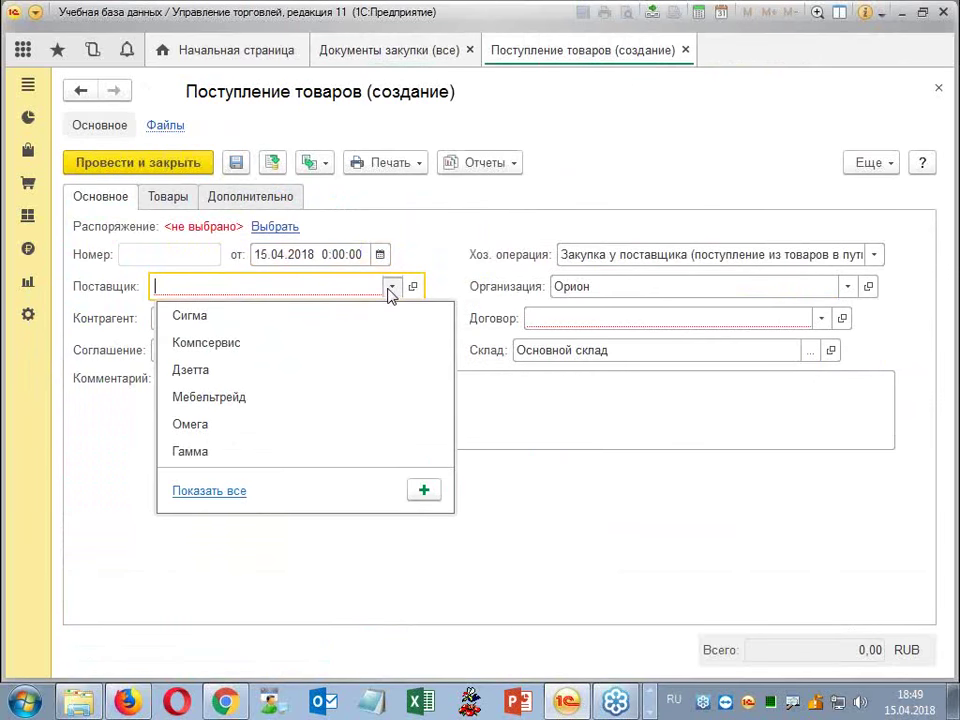
left_click(295, 318)
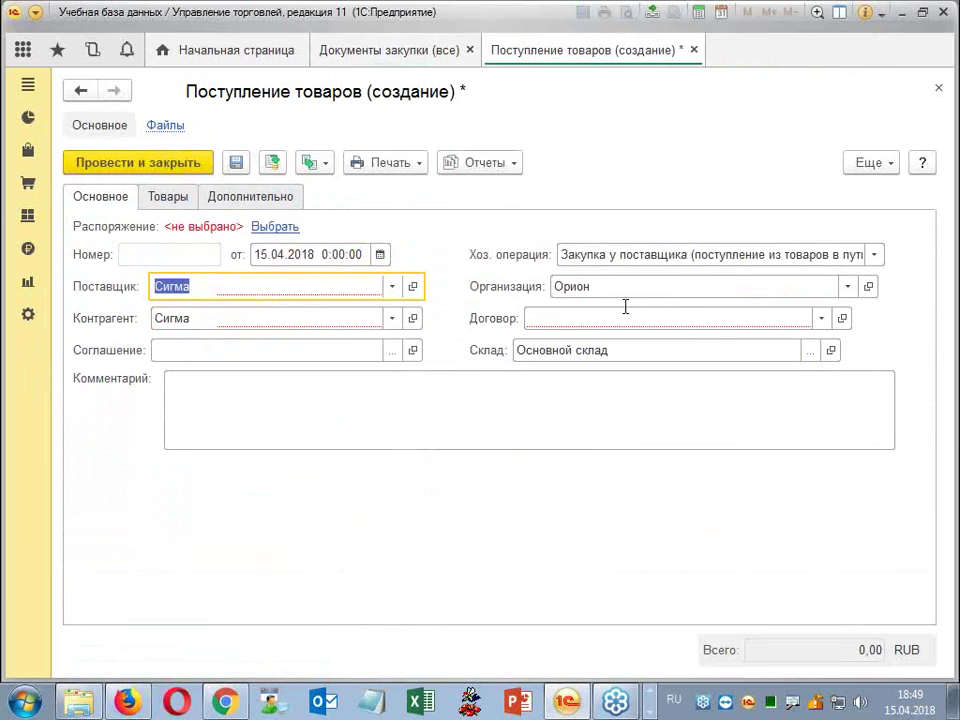
left_click(270, 227)
double_click(280, 190)
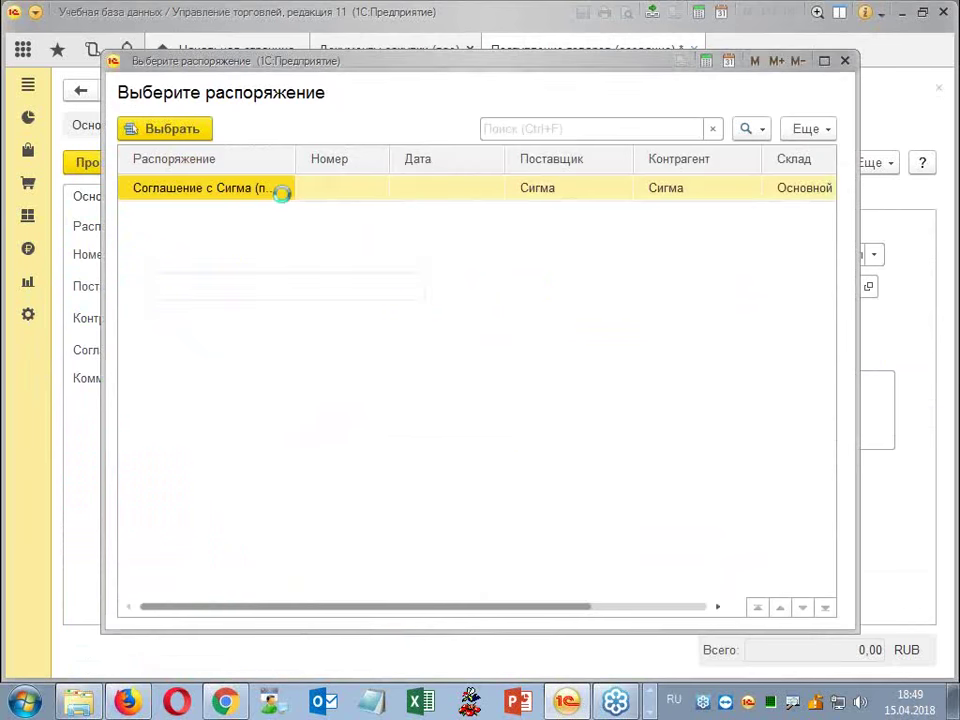
Set the receipt's contract to Сигма (товары в пути) from the full contract list, and switch to its goods list.
left_click(822, 318)
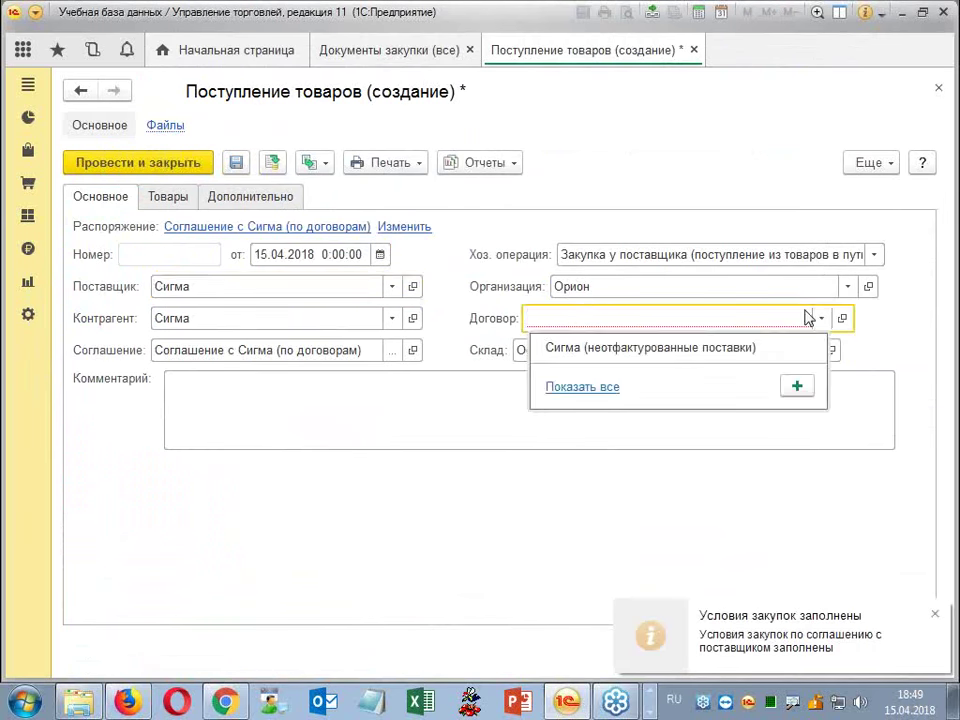
left_click(594, 393)
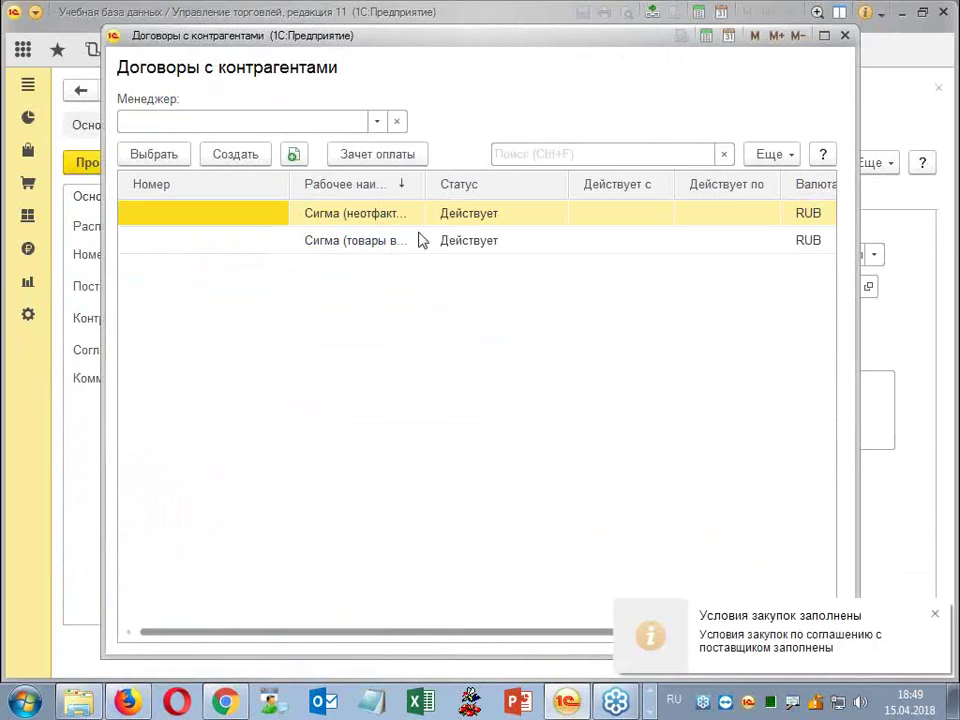
double_click(420, 240)
left_click(553, 377)
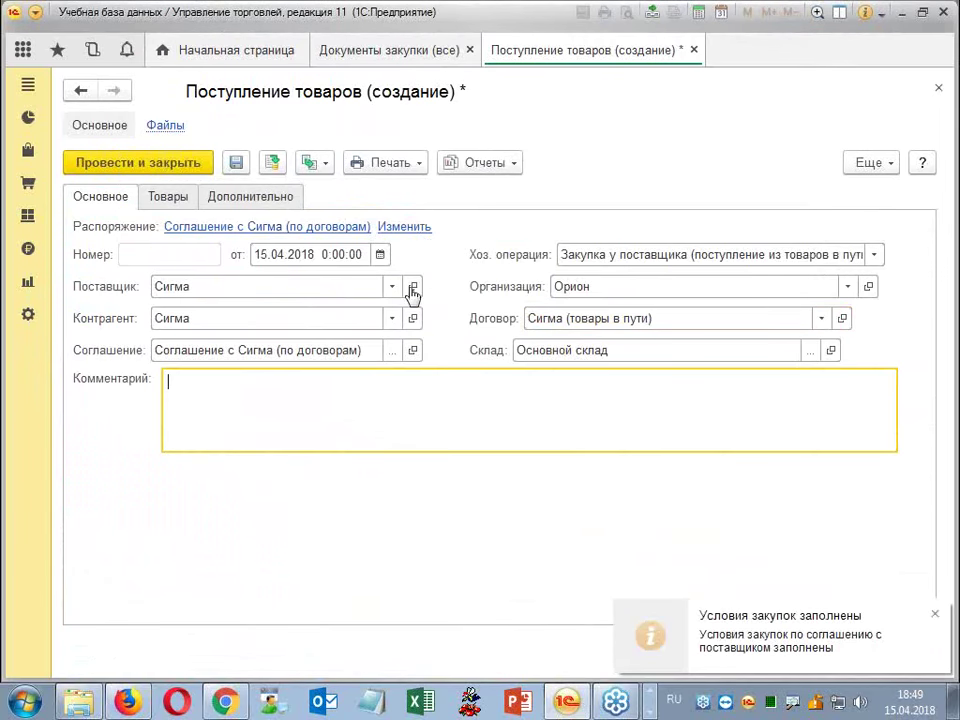
left_click(172, 197)
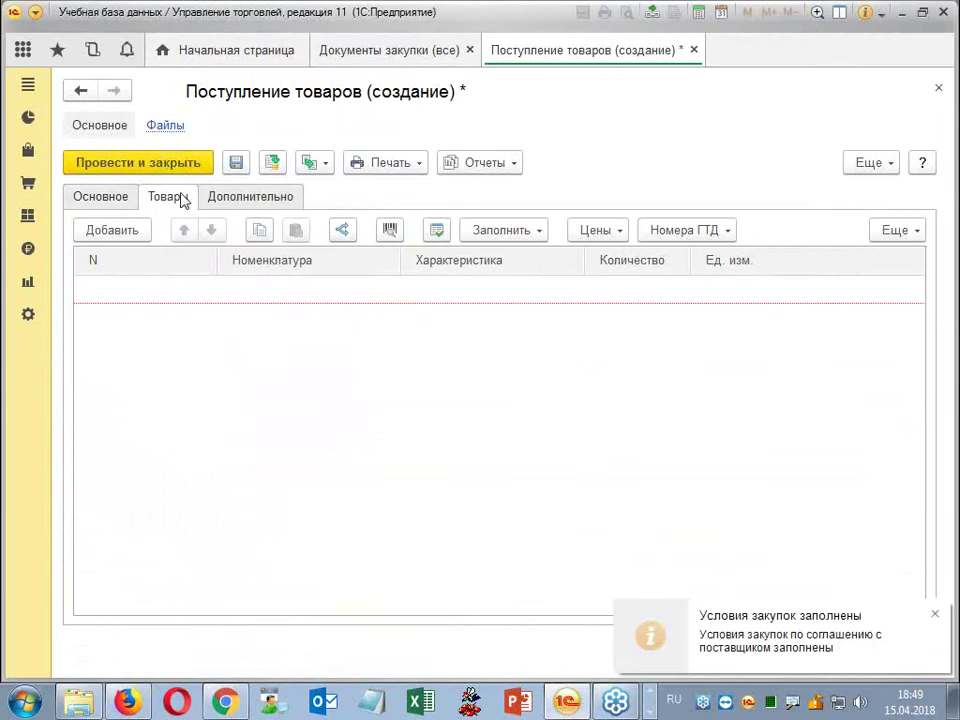
Add a row to the receipt's goods and start a new item as a copy of Товар 2 from the full Номенклатура list.
left_click(100, 232)
left_click(358, 298)
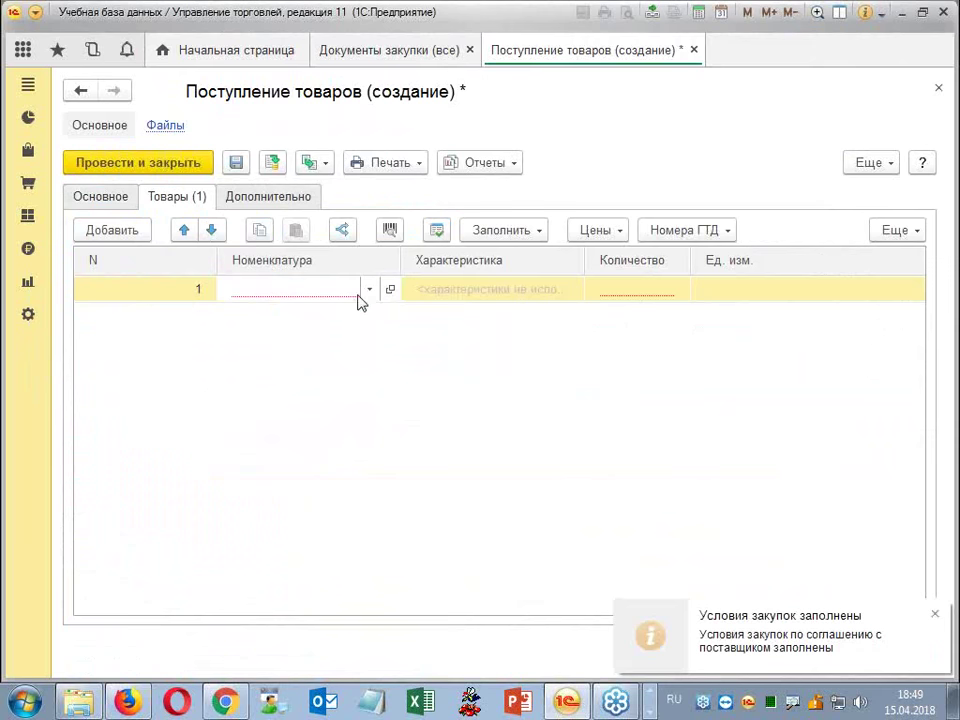
left_click(369, 289)
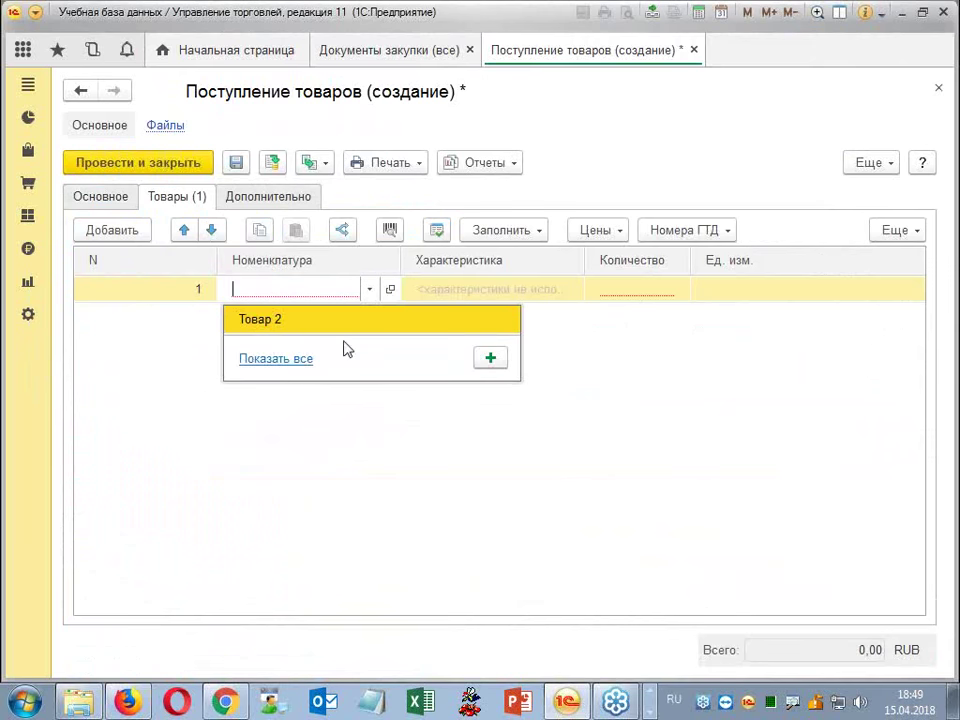
left_click(299, 366)
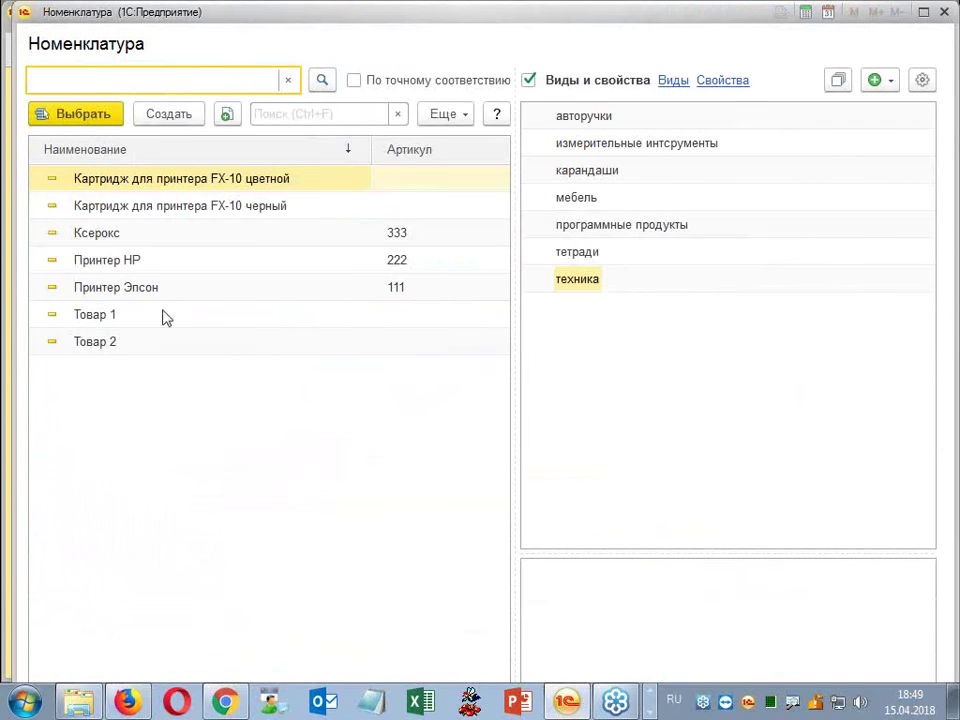
right_click(163, 348)
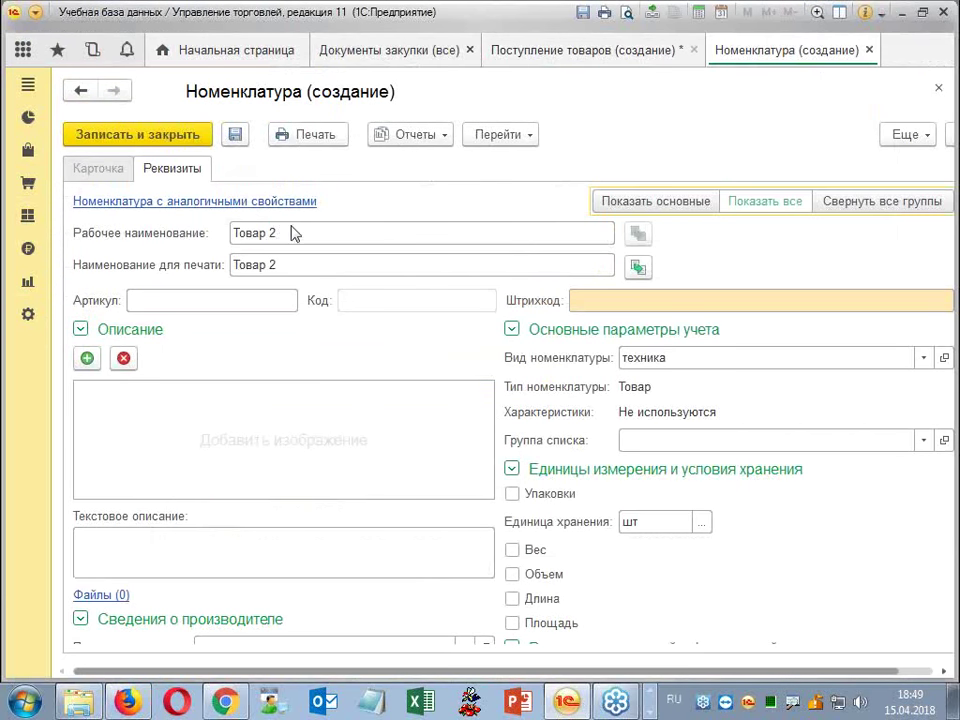
Set the new item's working name and print name to Товар 3 and save it into the goods row.
left_click(297, 230)
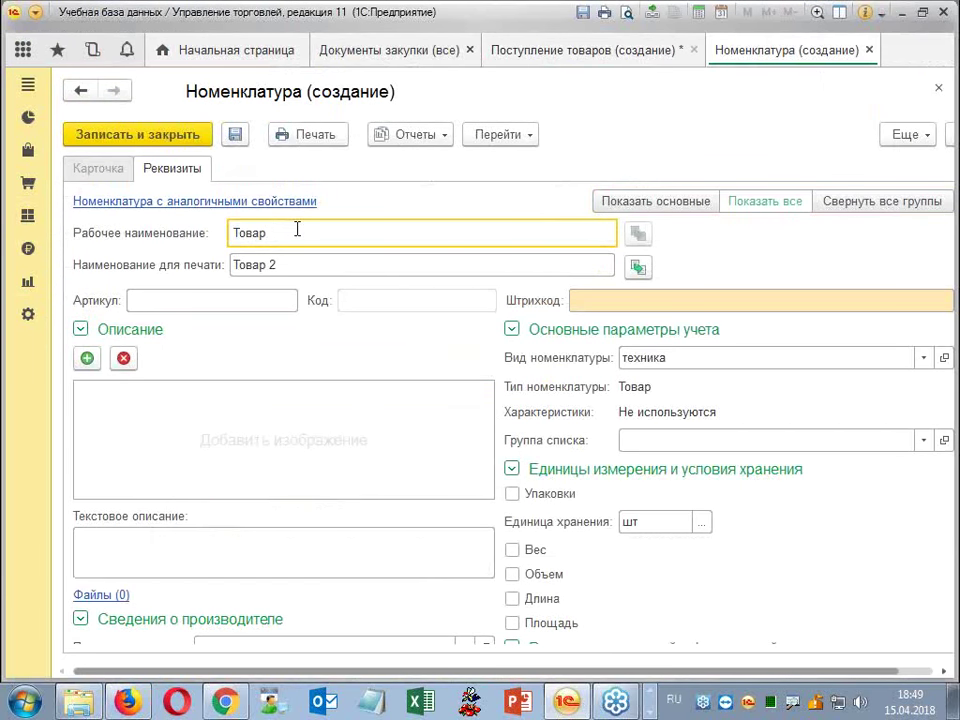
type("3")
left_click(637, 267)
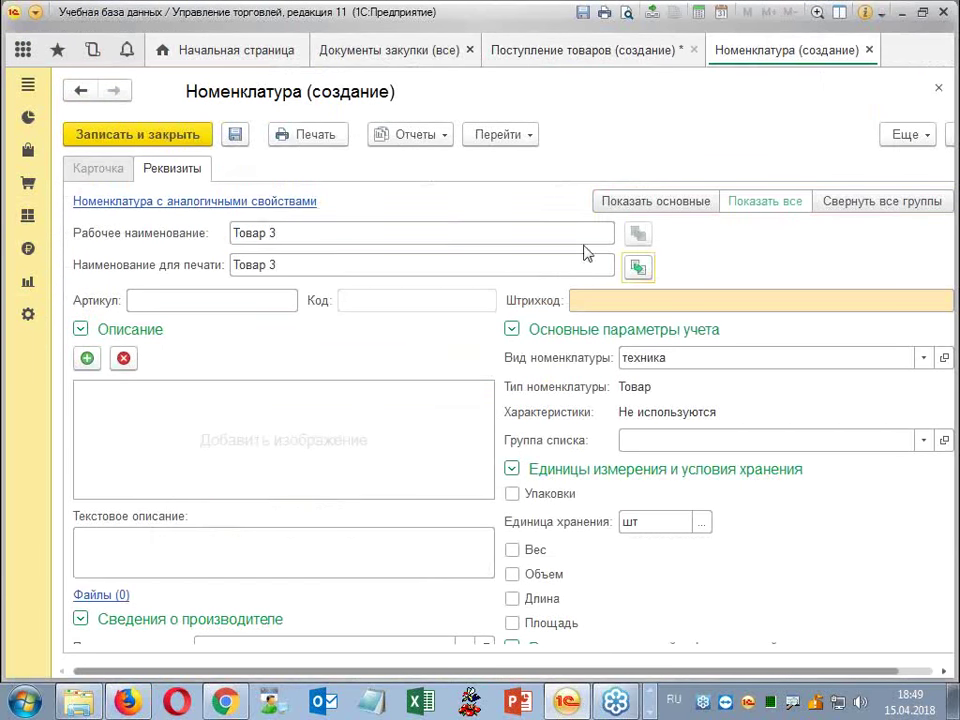
left_click(157, 131)
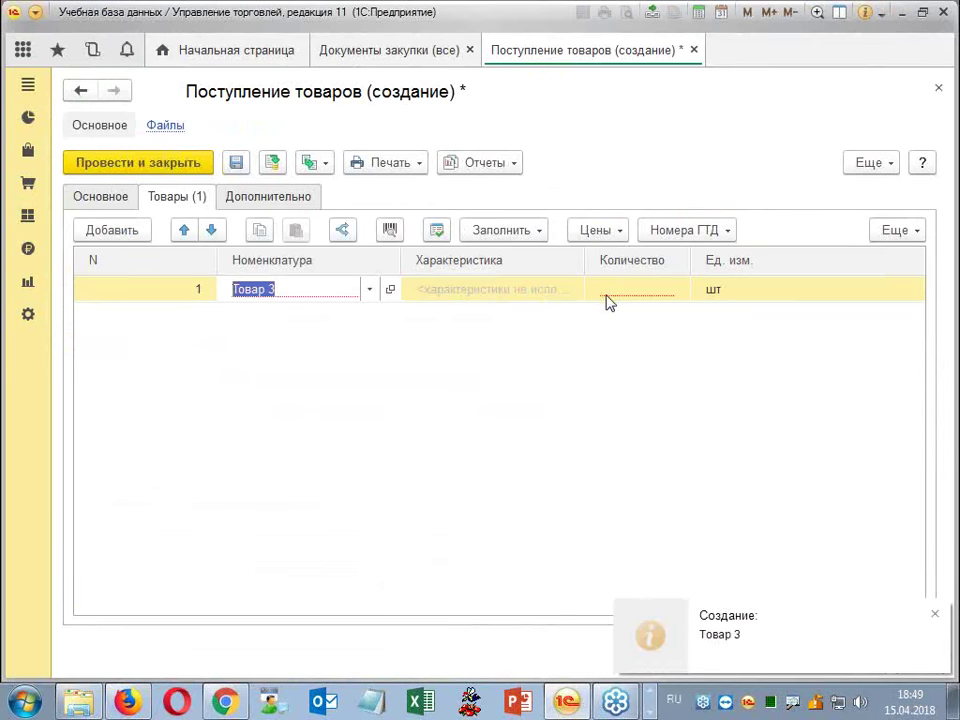
Set the quantity of Товар 3 to 10 and post and close the goods-in-transit receipt.
left_click(610, 292)
type("10,000")
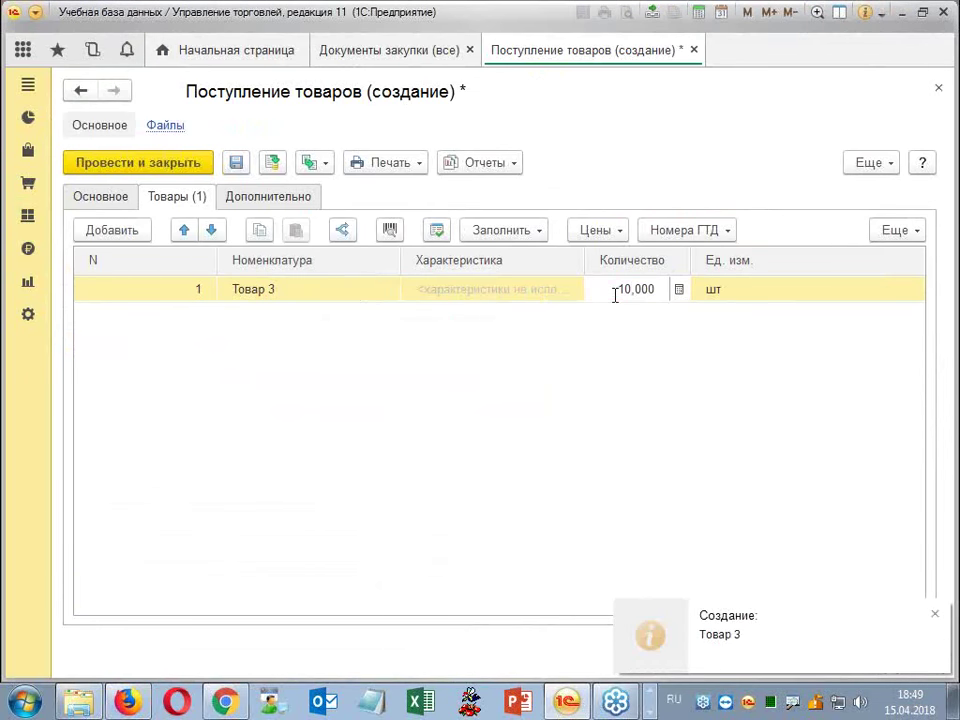
key("Return")
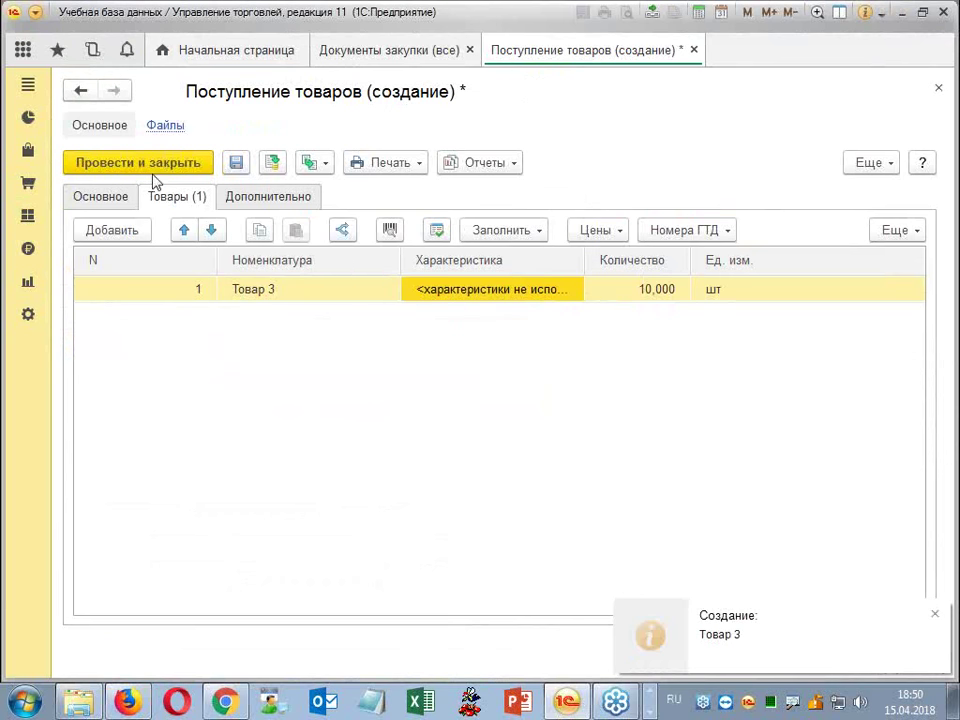
left_click(130, 195)
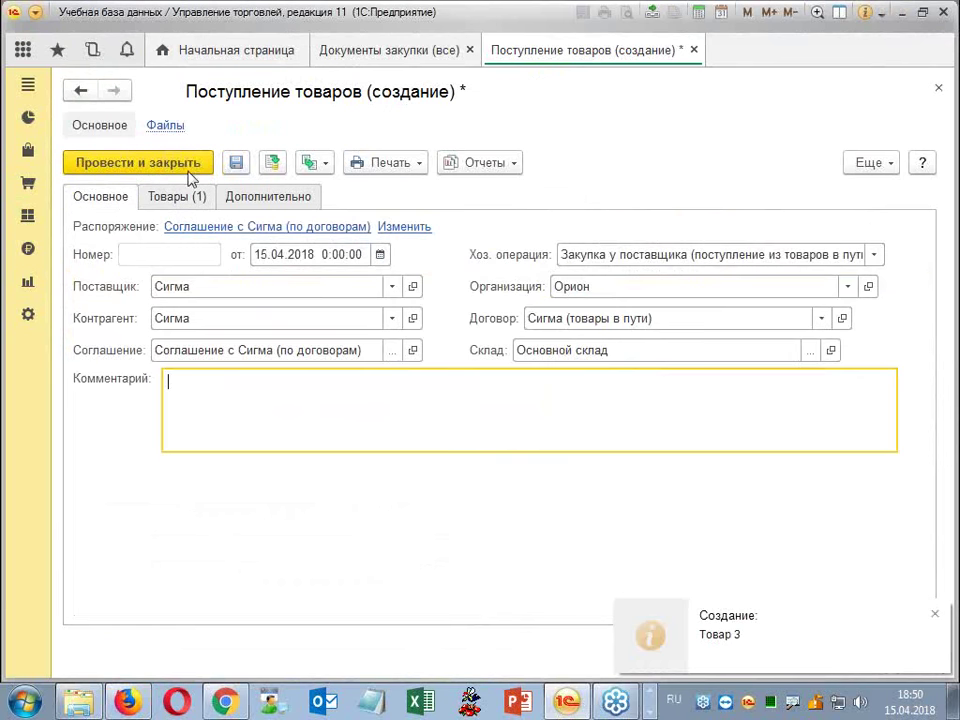
left_click(188, 170)
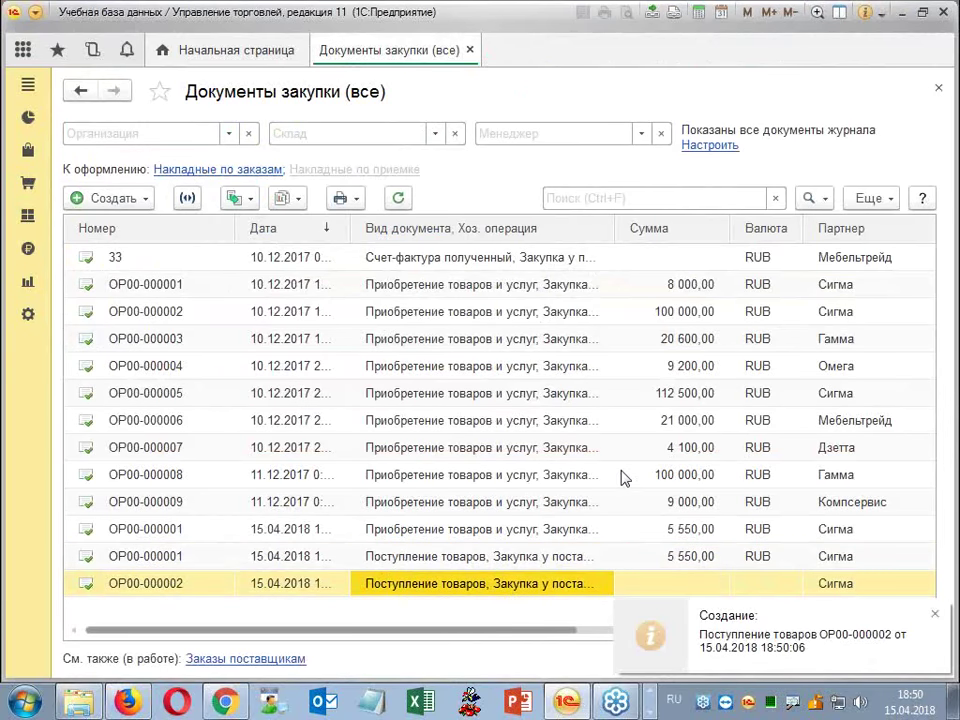
Generate the warehouse report Ведомость по товарам на складах and examine the receipt and closing balance of Товар 3.
left_click(681, 587)
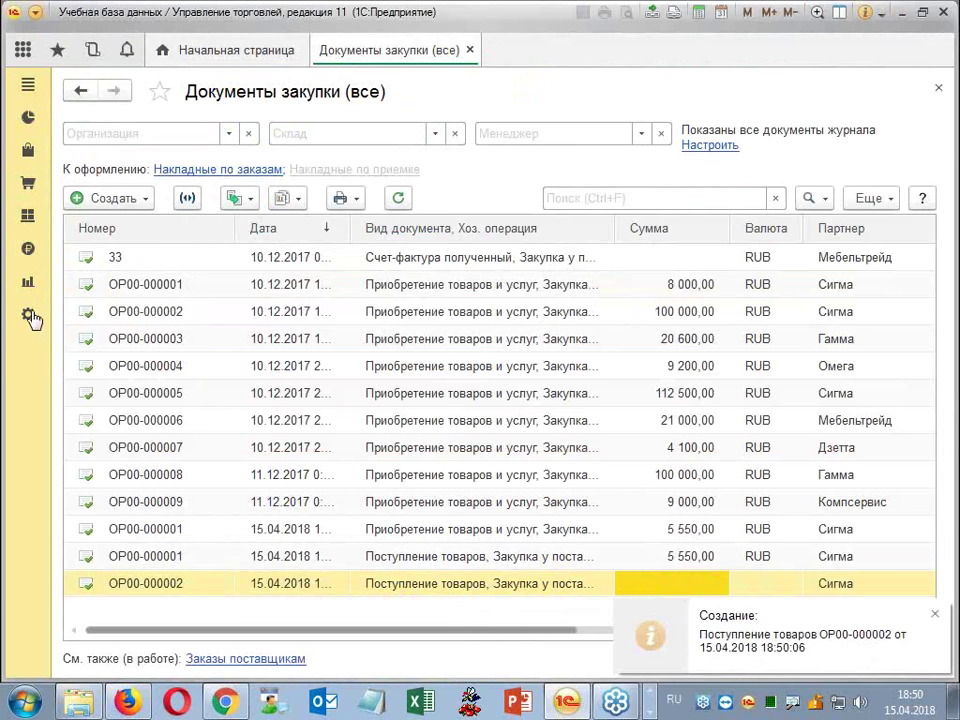
left_click(30, 217)
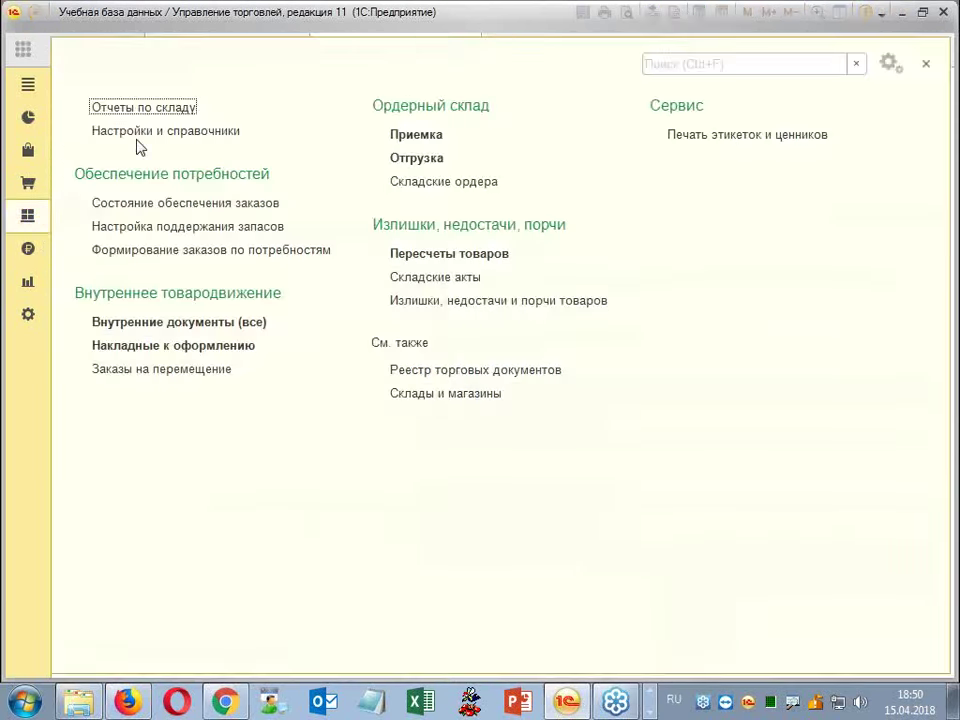
left_click(187, 107)
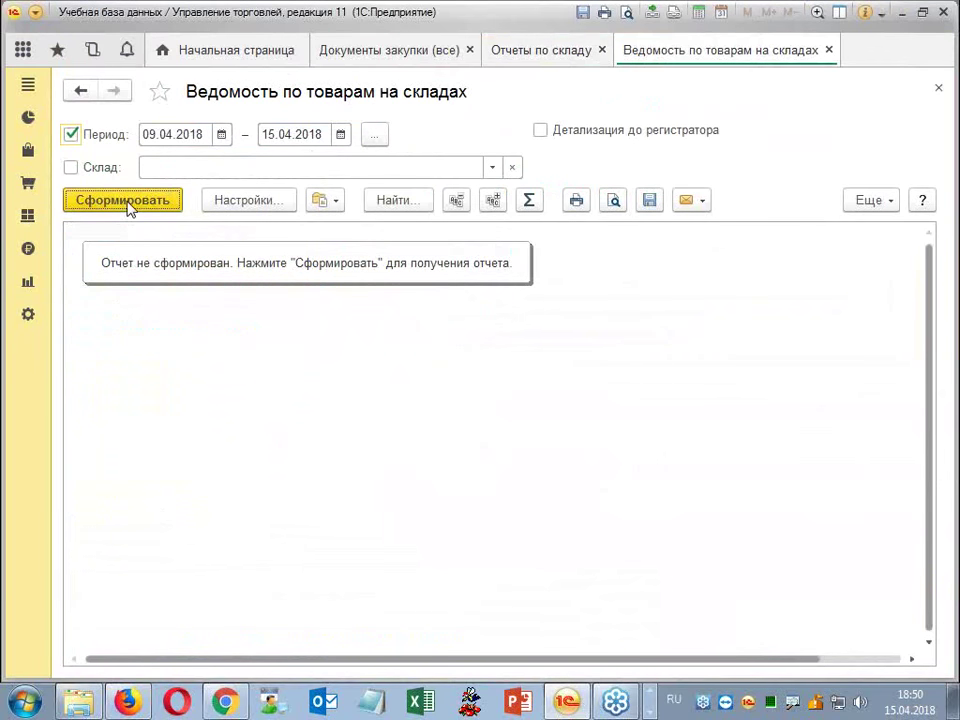
left_click(124, 203)
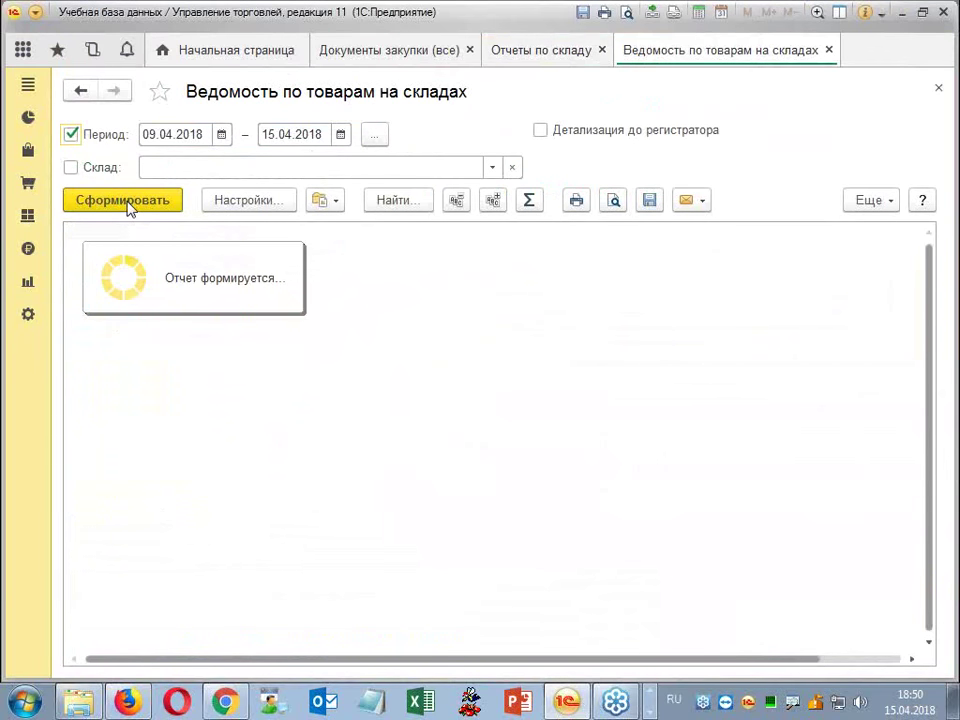
scroll(213, 287, "down", 4)
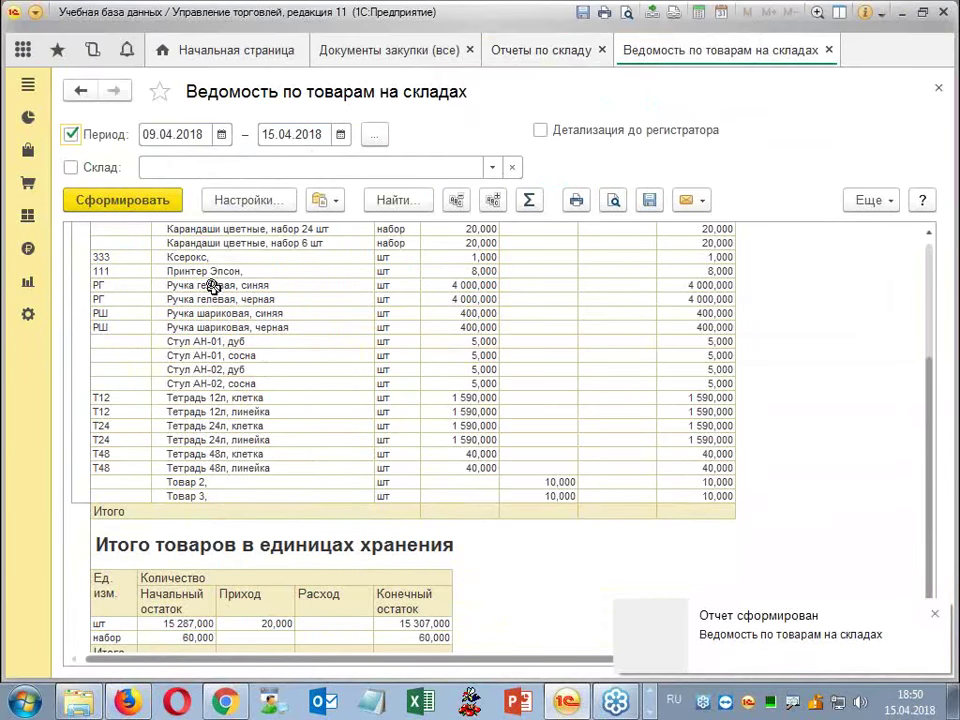
left_click(684, 497)
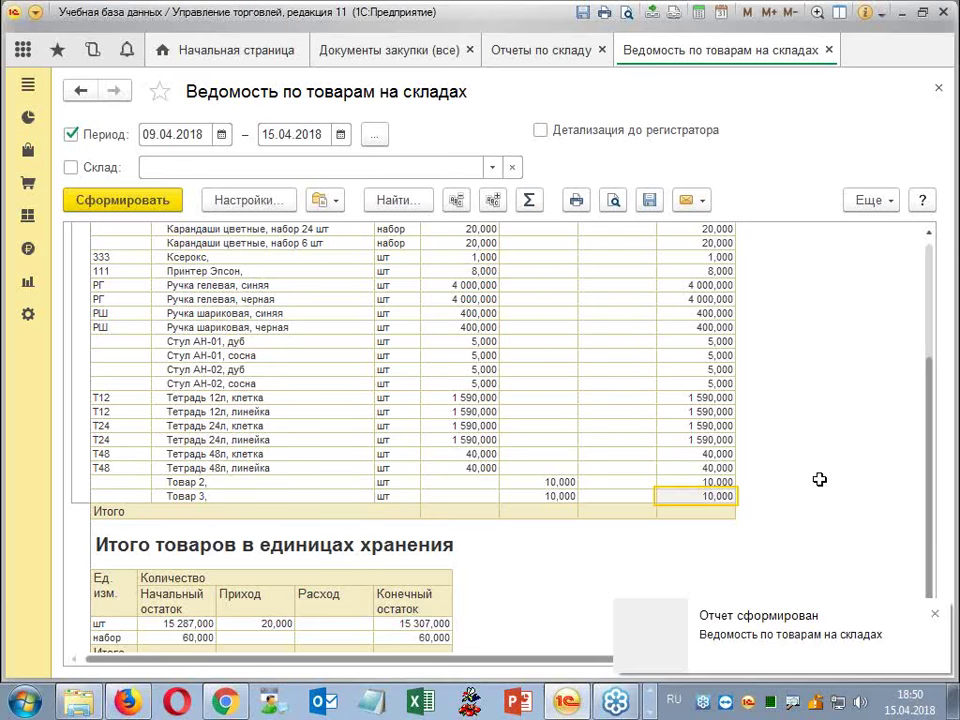
scroll(819, 479, "up", 5)
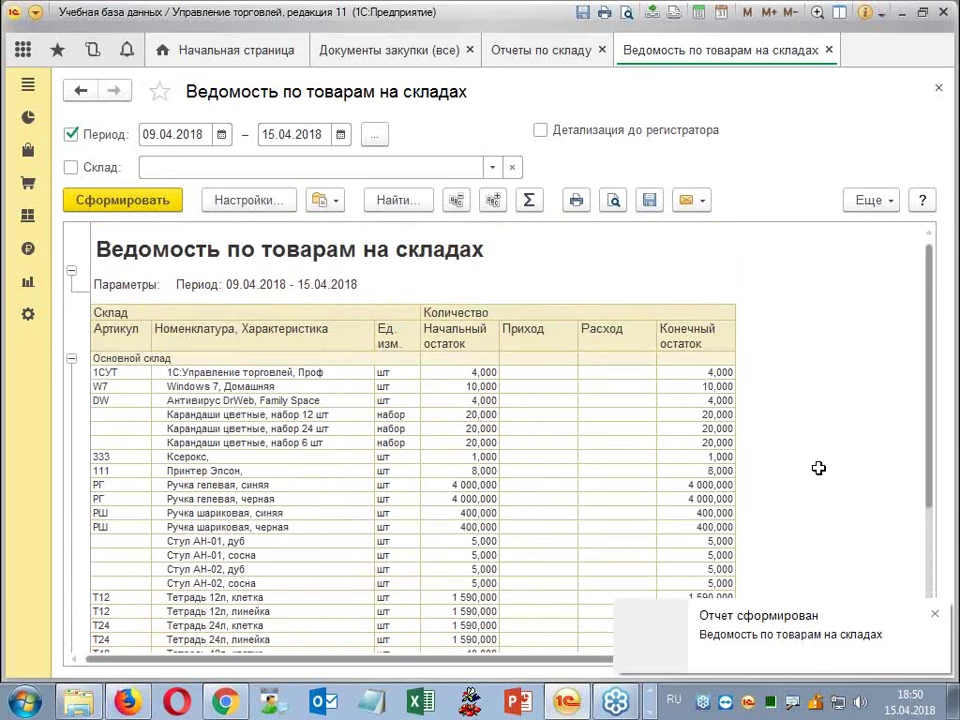
scroll(818, 468, "down", 4)
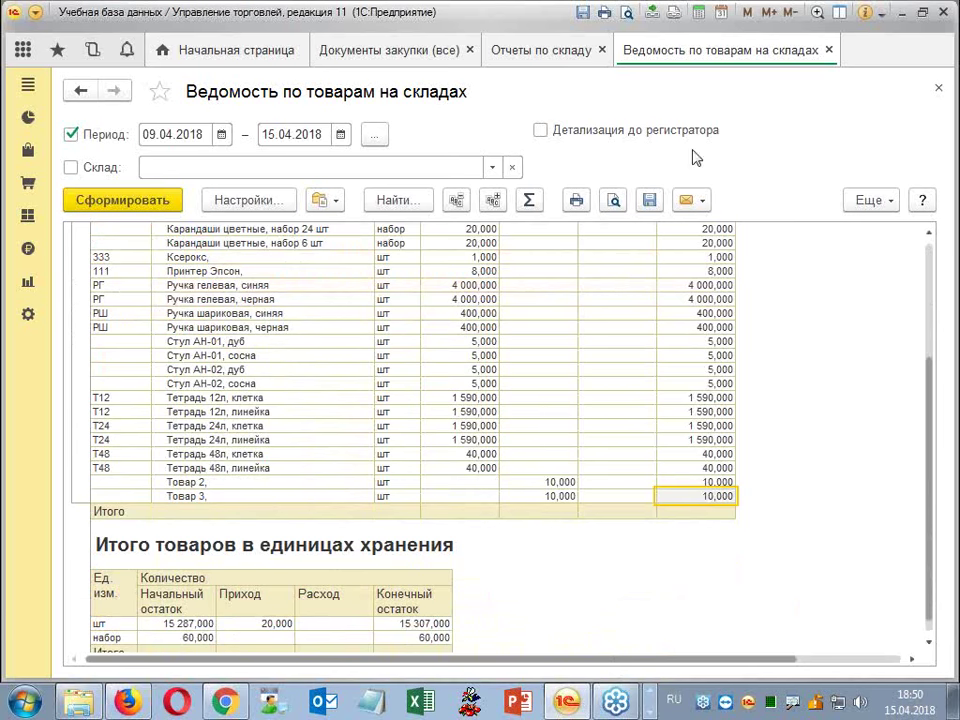
Close the stock report and the warehouse report list, and reopen the Документы закупки (все) list.
left_click(829, 49)
left_click(602, 50)
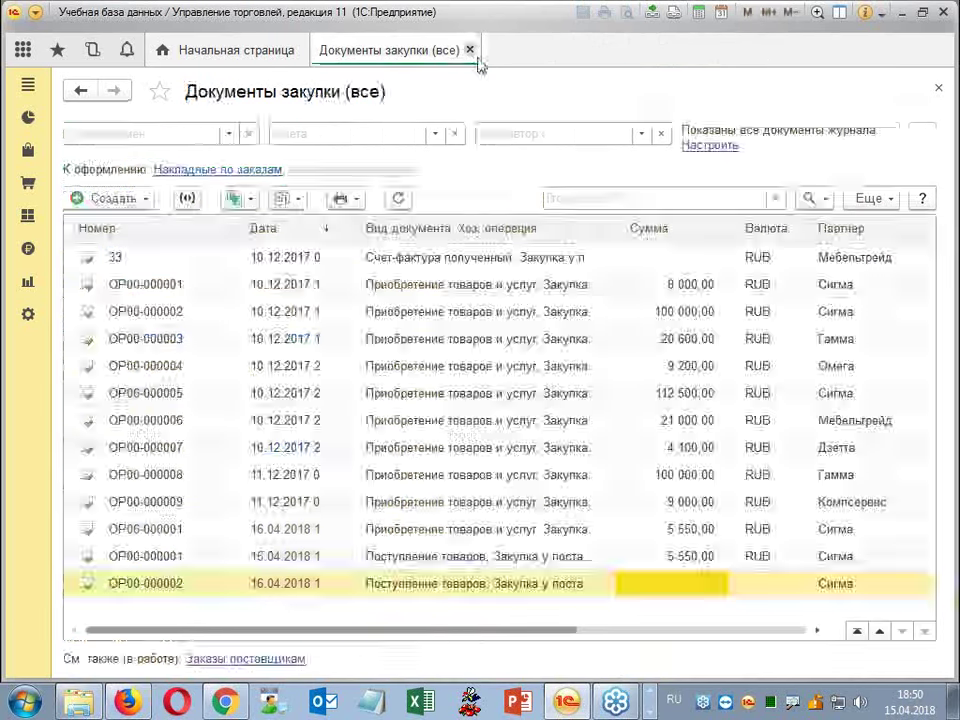
left_click(469, 50)
left_click(28, 314)
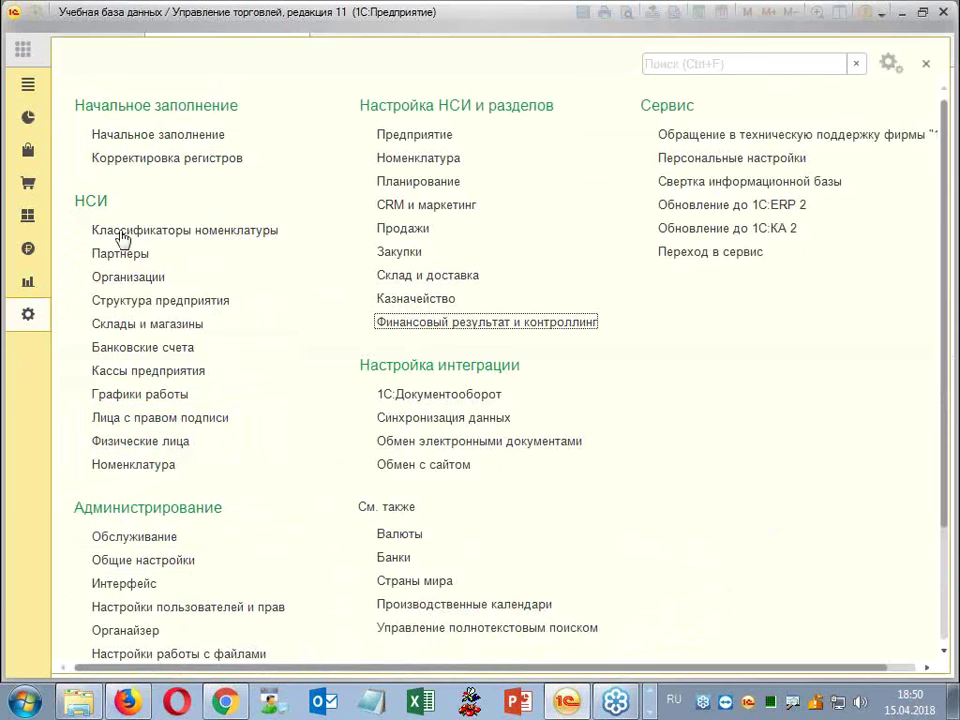
left_click(28, 216)
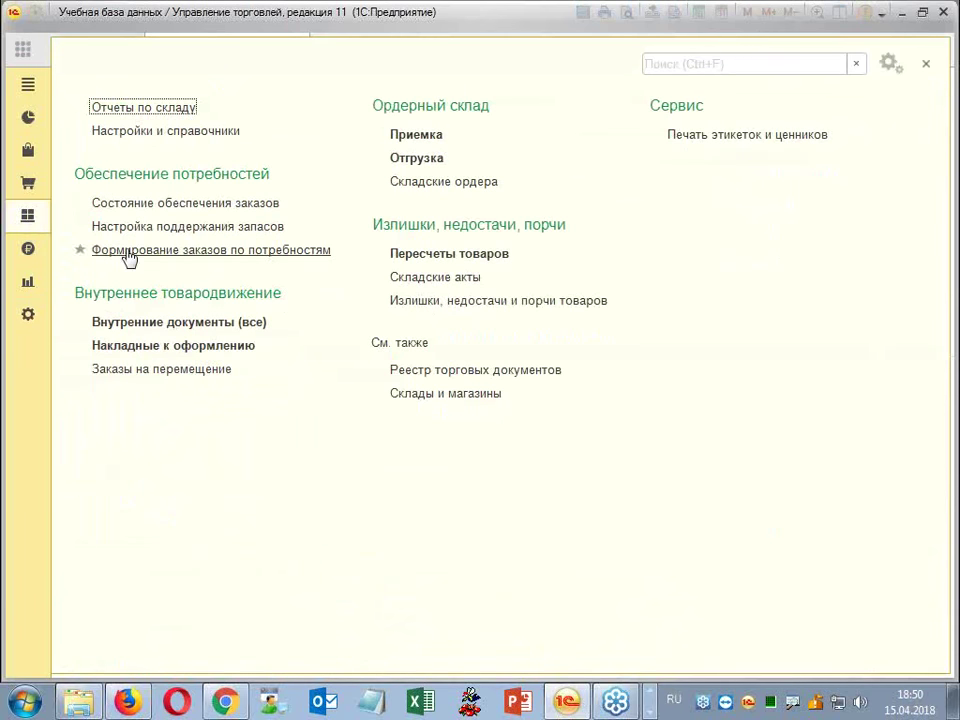
left_click(30, 185)
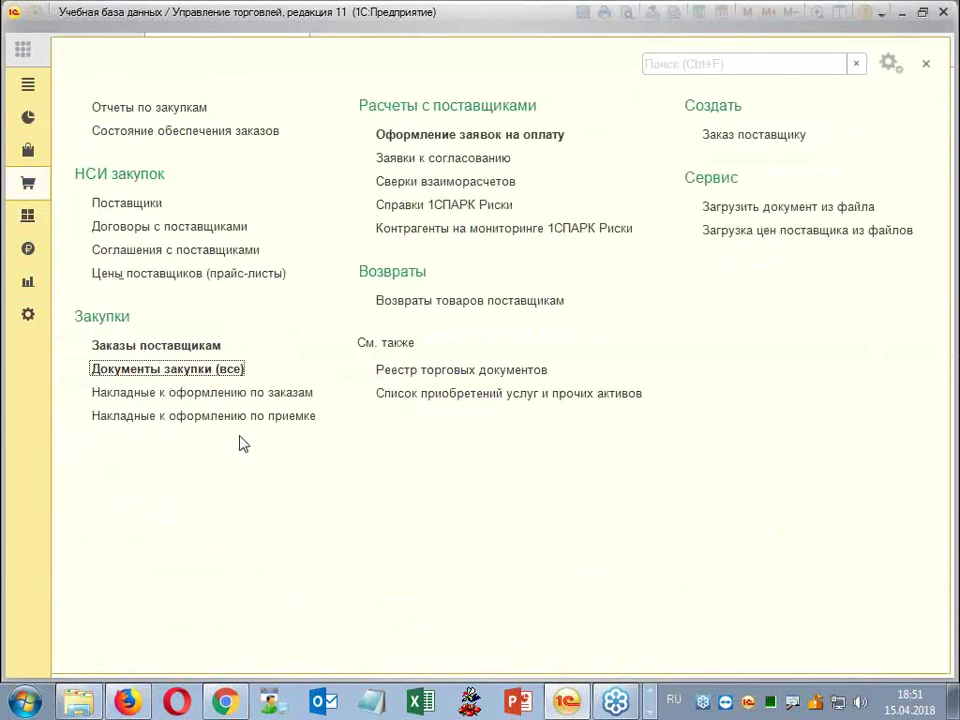
left_click(197, 369)
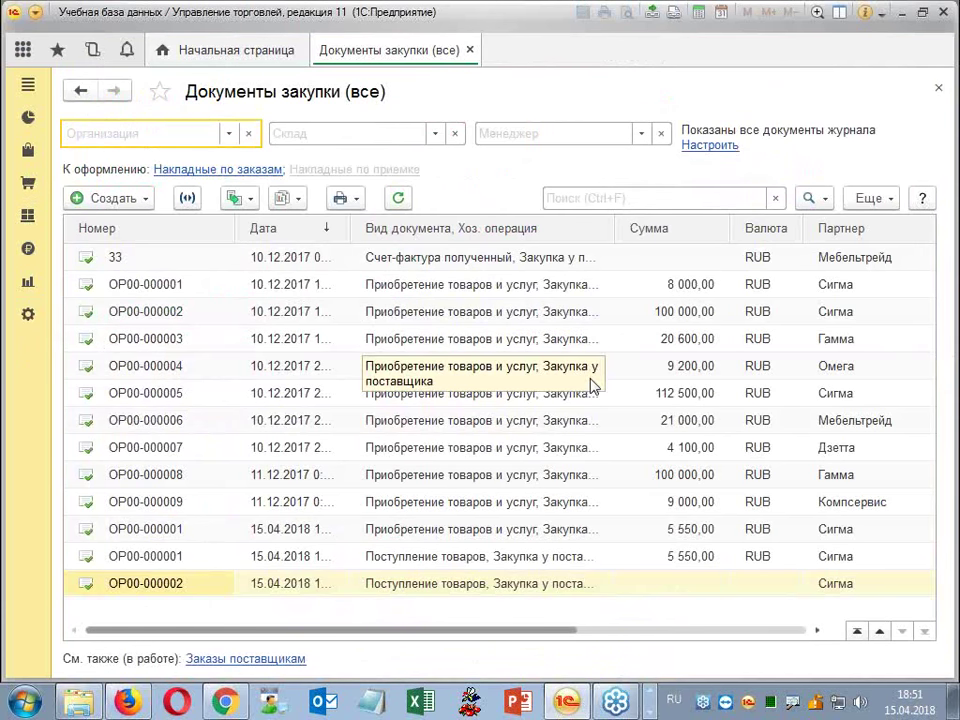
Mark the latest Поступление товаров document from Сигма for deletion.
left_click(503, 584)
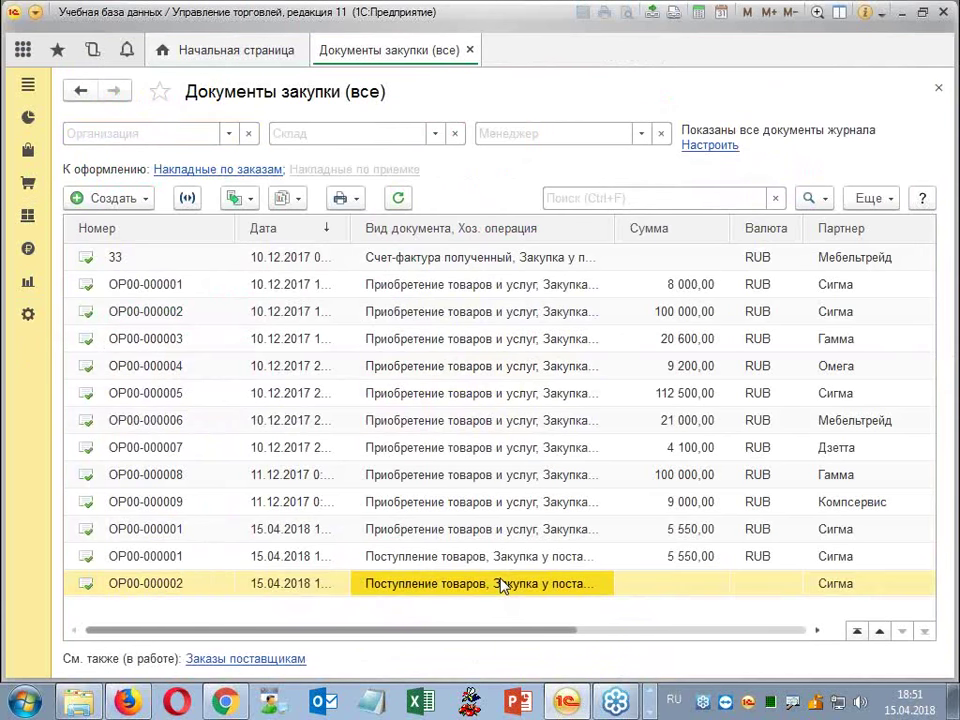
key("Delete")
key("Return")
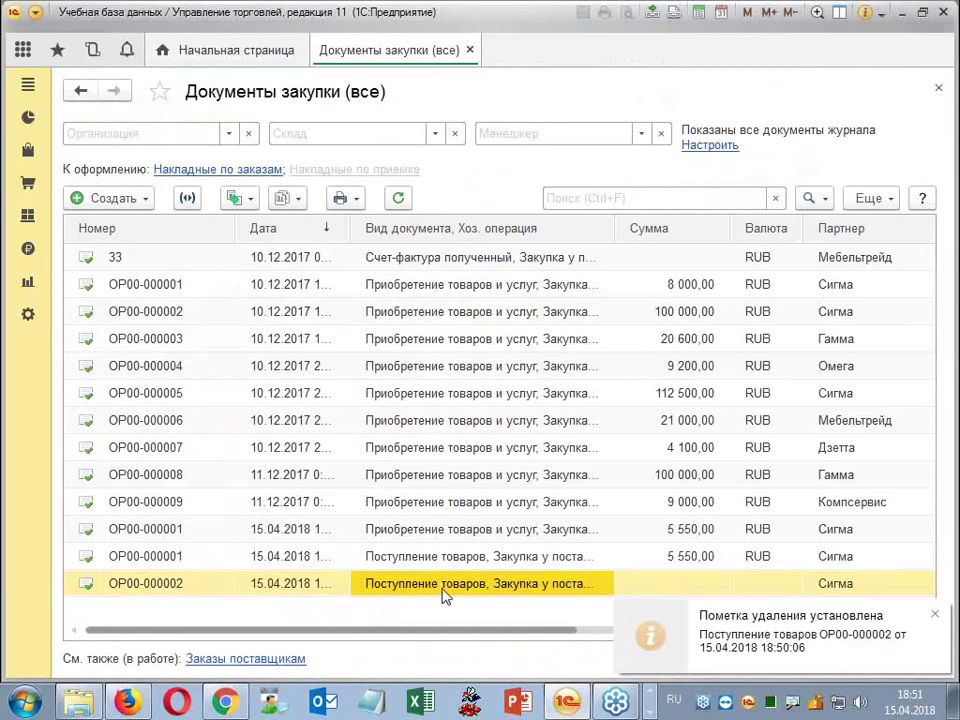
Create a Приобретение товаров и услуг document with the operation Закупка у поставщика (товары в пути).
left_click(100, 198)
mouse_move(298, 298)
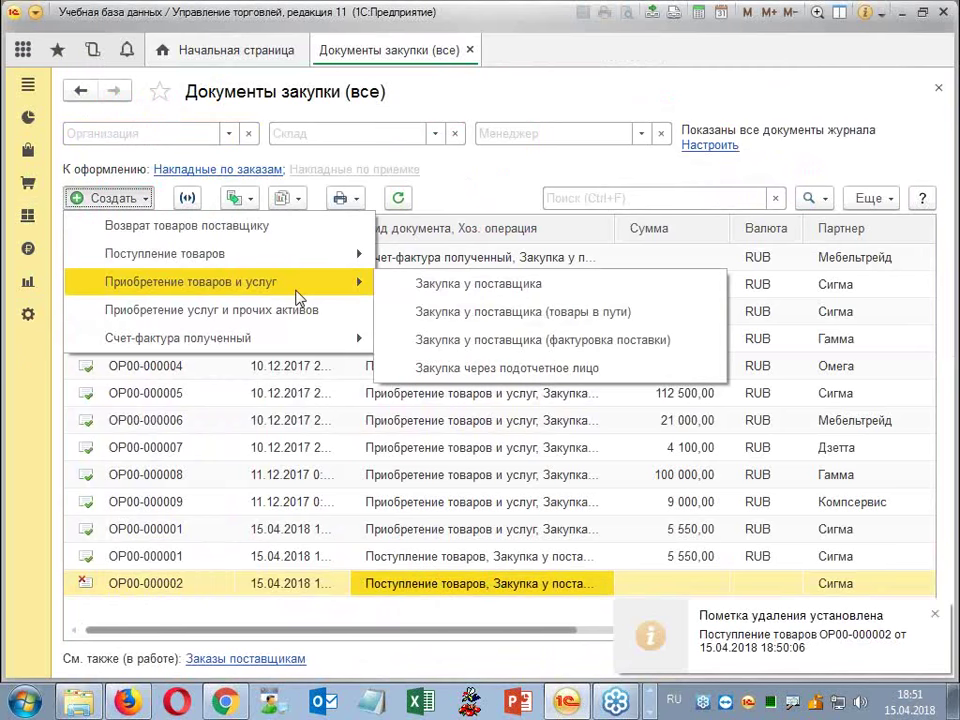
left_click(557, 313)
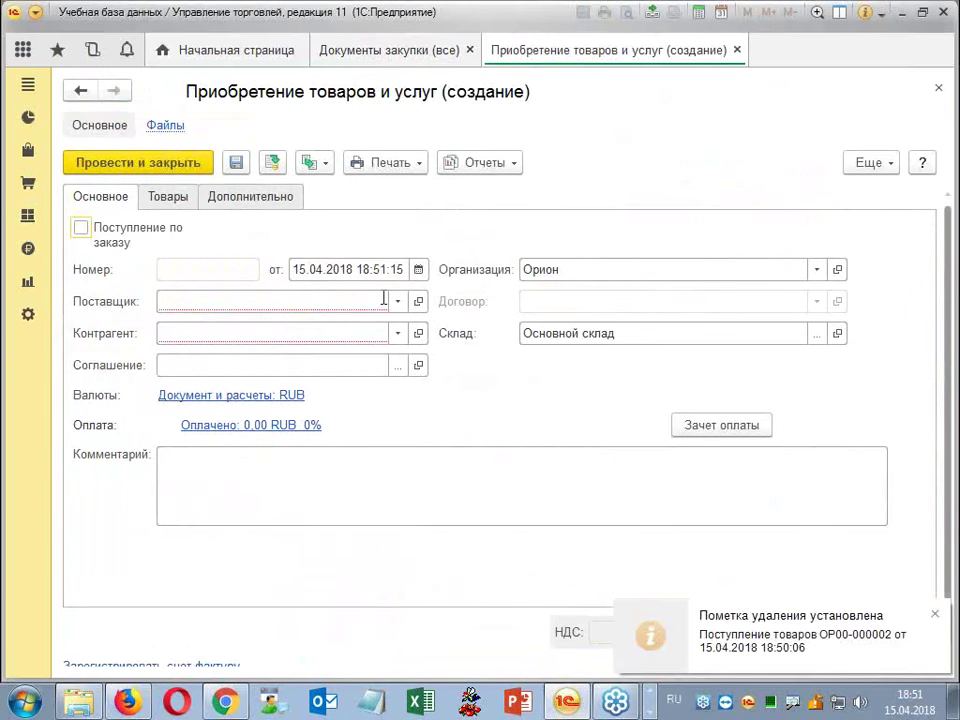
Set the purchase's supplier to Сигма and its contract to Сигма (товары в пути) from the full contract list.
left_click(398, 301)
left_click(447, 333)
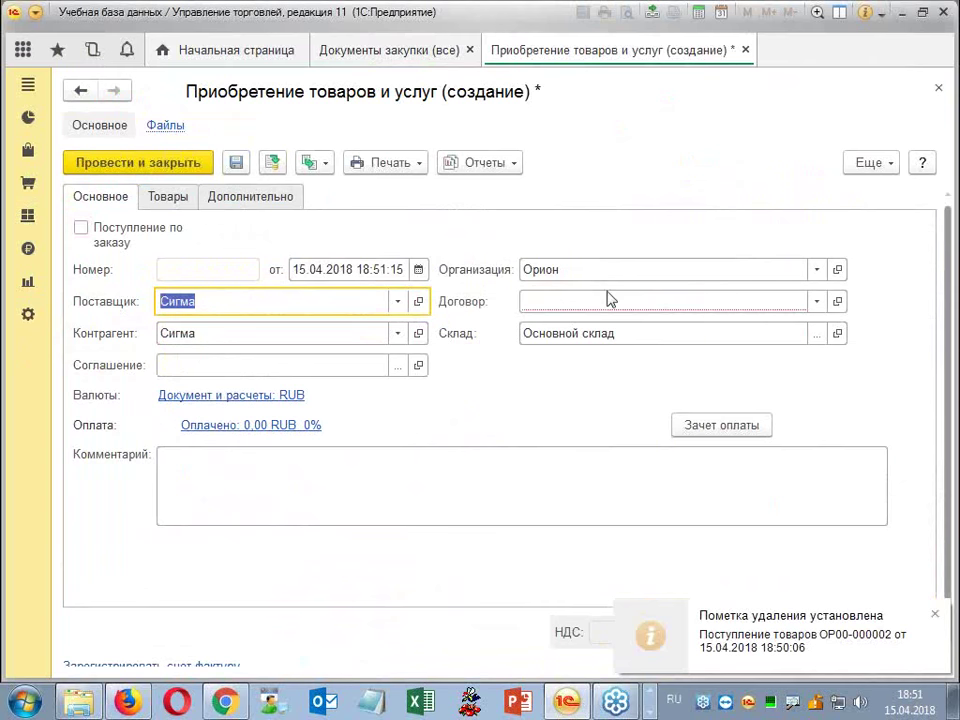
left_click(817, 301)
left_click(655, 356)
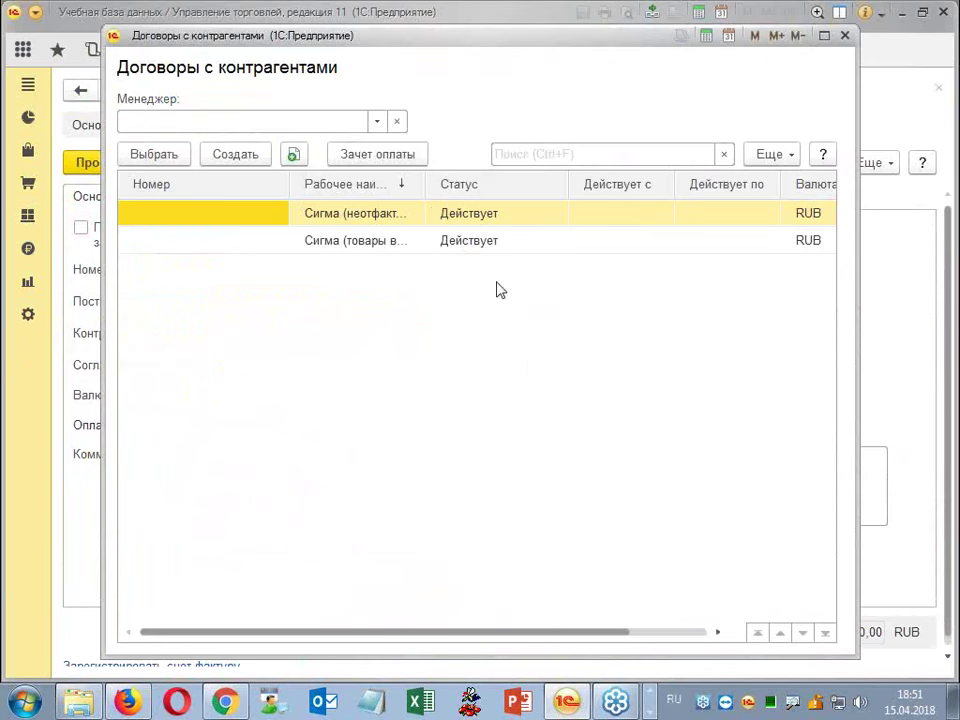
double_click(420, 240)
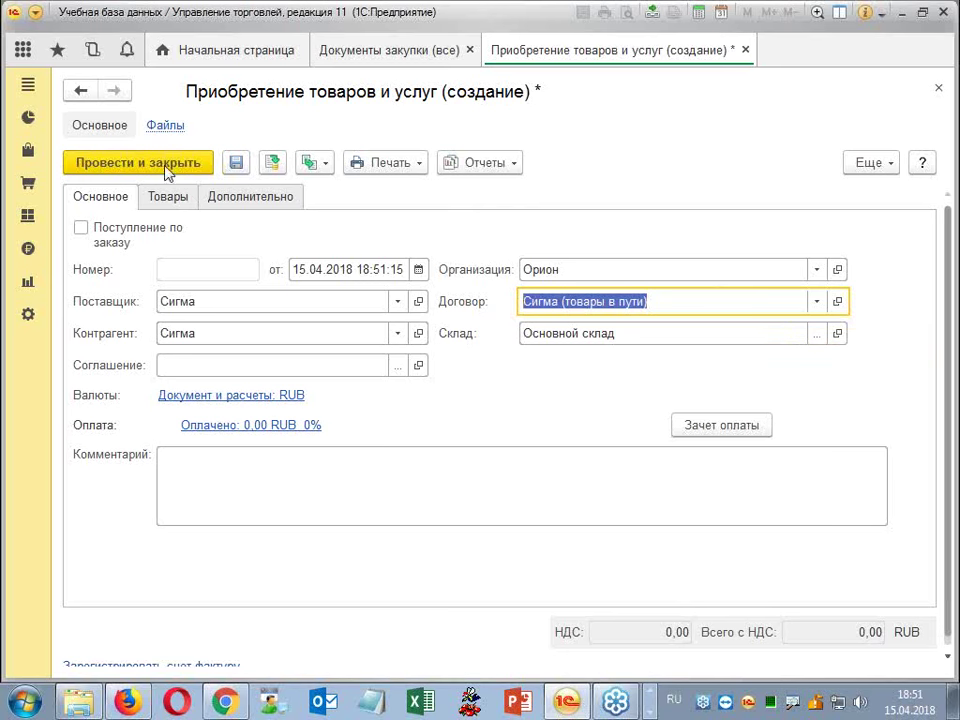
Add Товар 3 to the purchase's goods with a quantity of 10.
left_click(167, 203)
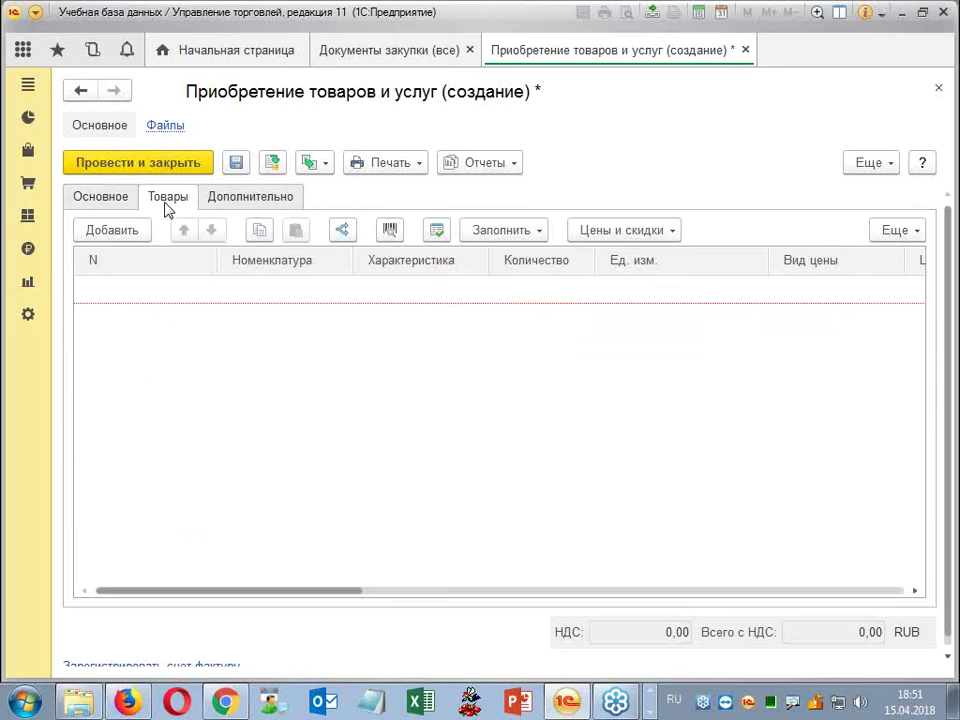
left_click(114, 236)
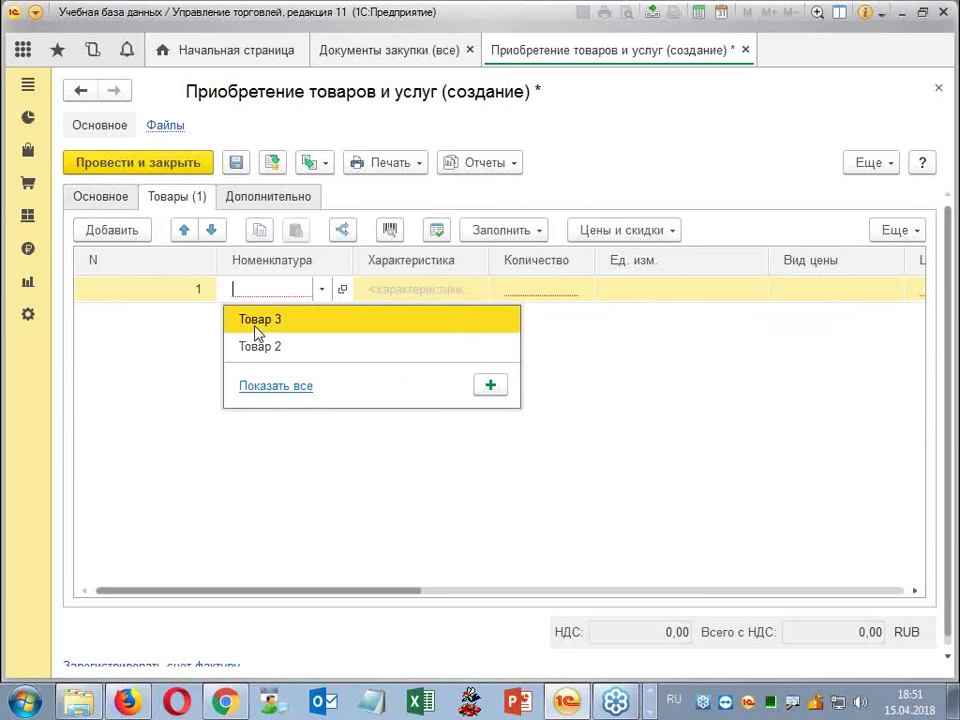
left_click(474, 318)
type("10")
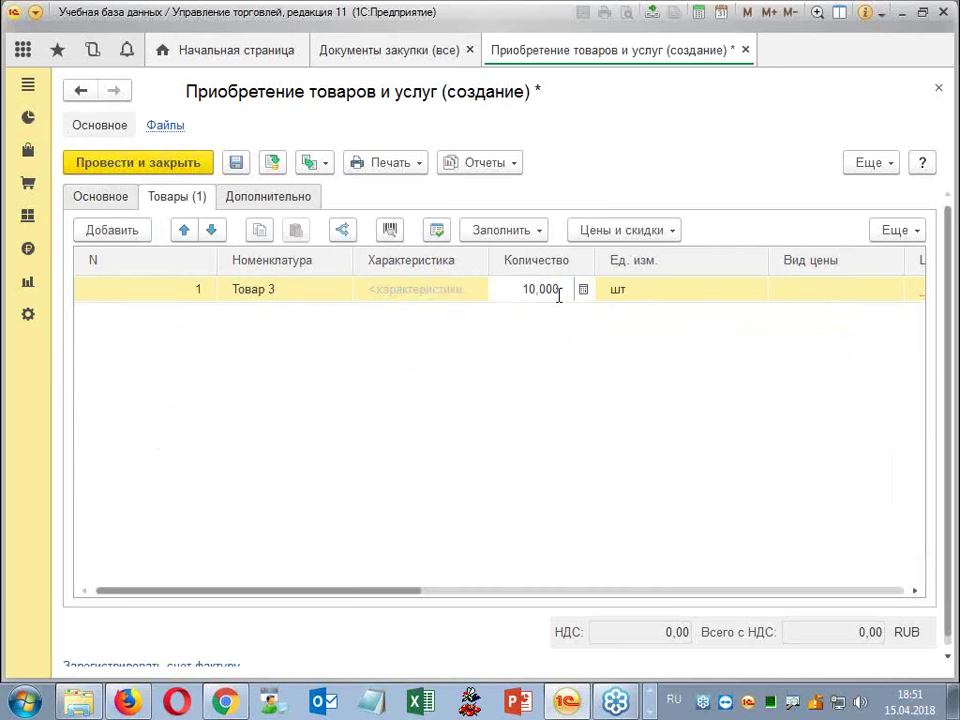
left_click(681, 422)
left_click_drag(364, 591, 549, 533)
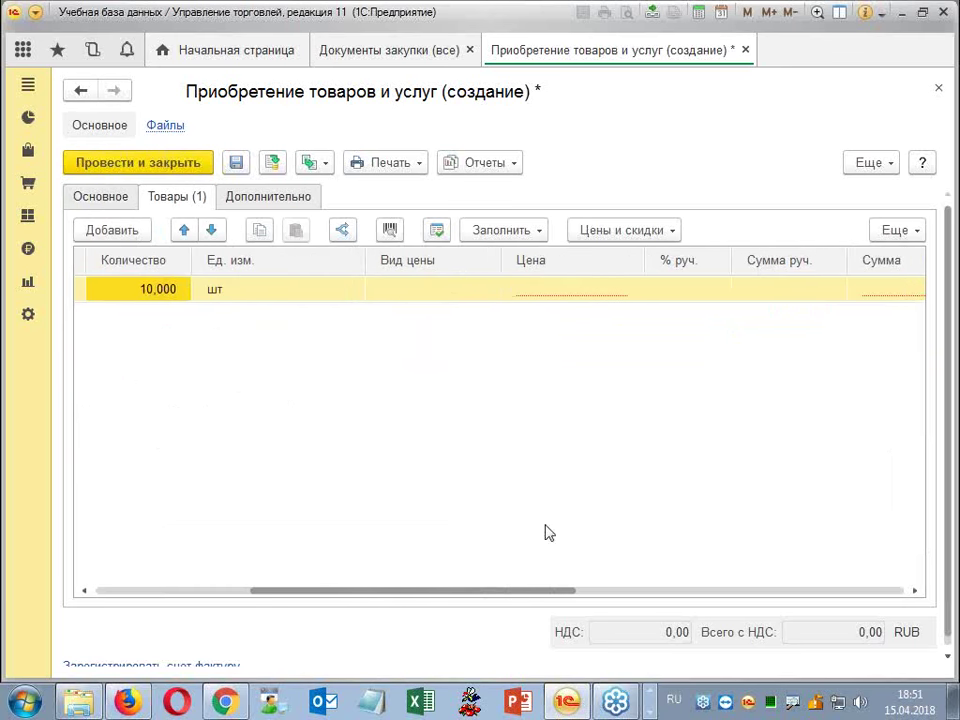
Set the price of Товар 3 in the purchase's goods to 777.
left_click(584, 289)
type("555")
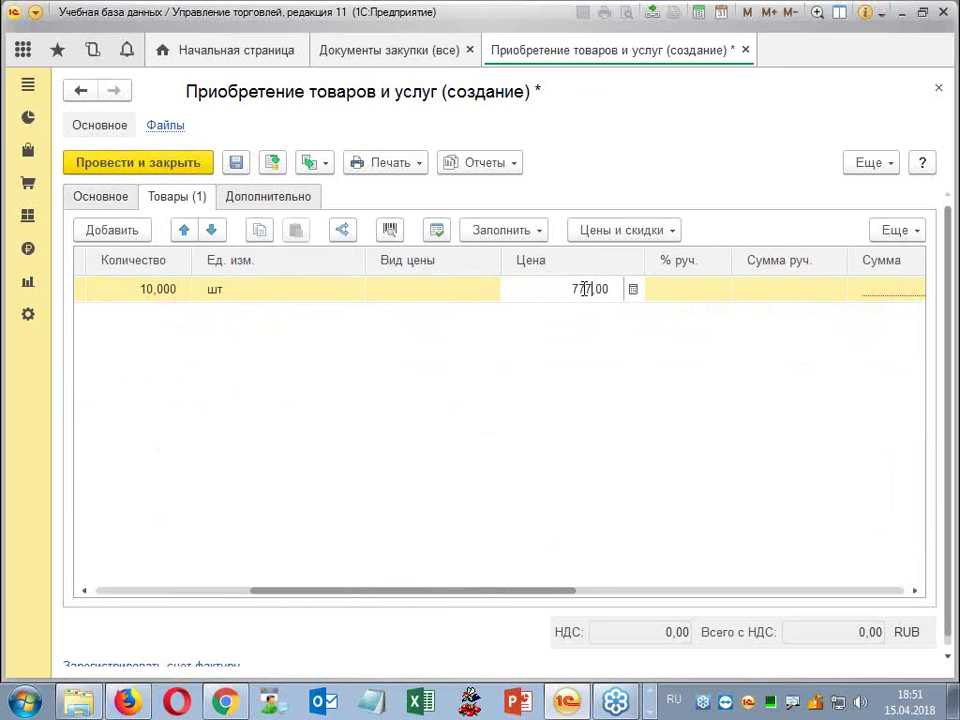
left_click(536, 377)
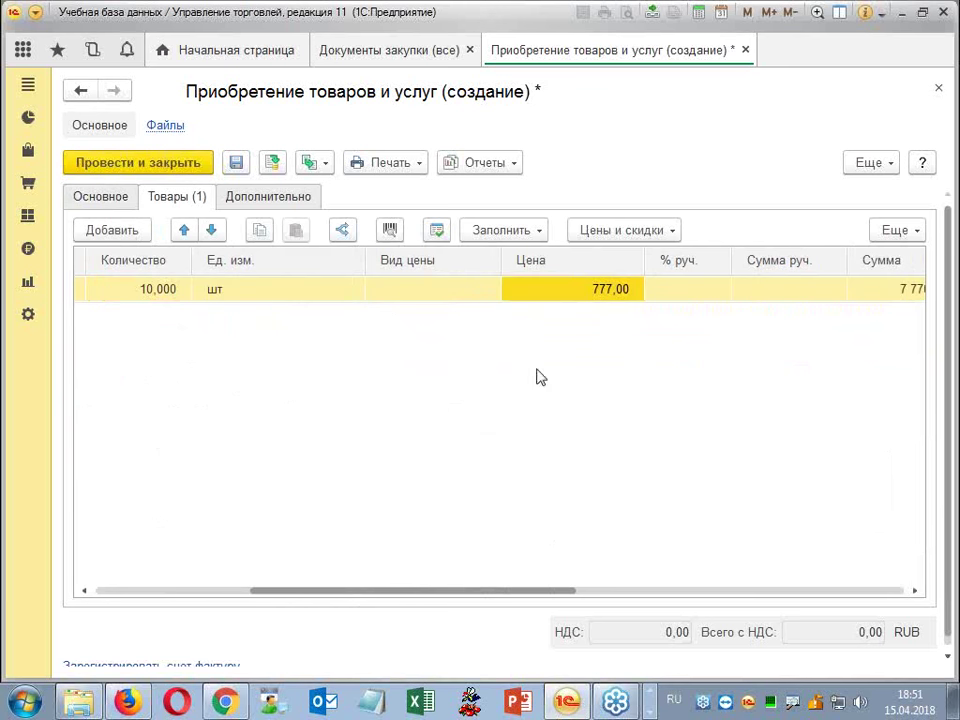
Set the purchase's agreement to Соглашение с Сигма (по договорам) without refilling the prices from it.
left_click(82, 203)
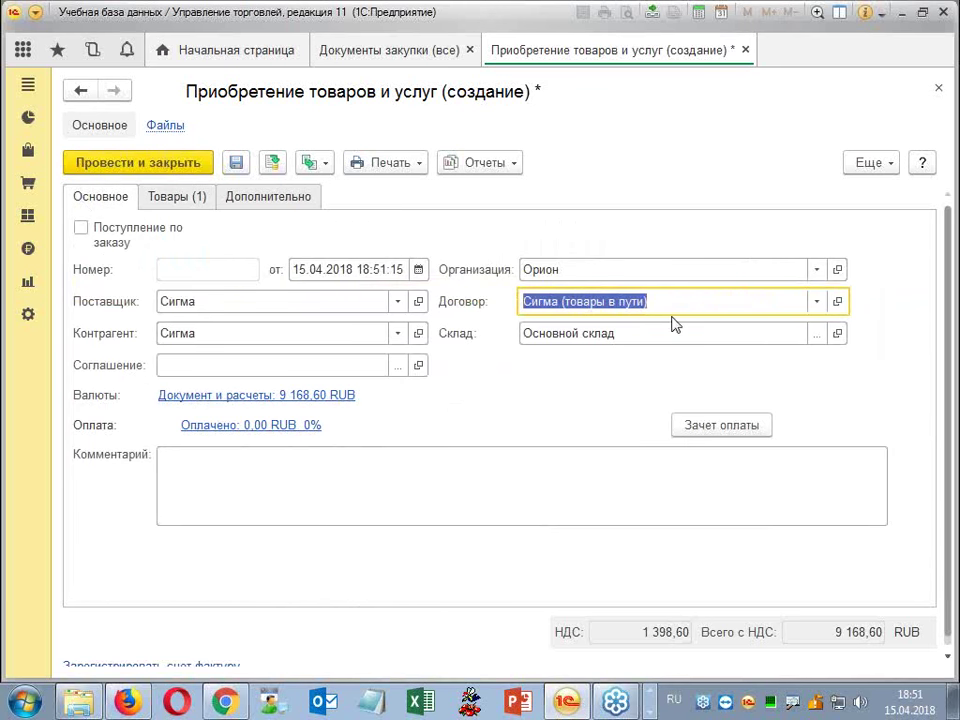
left_click(397, 365)
left_click(399, 368)
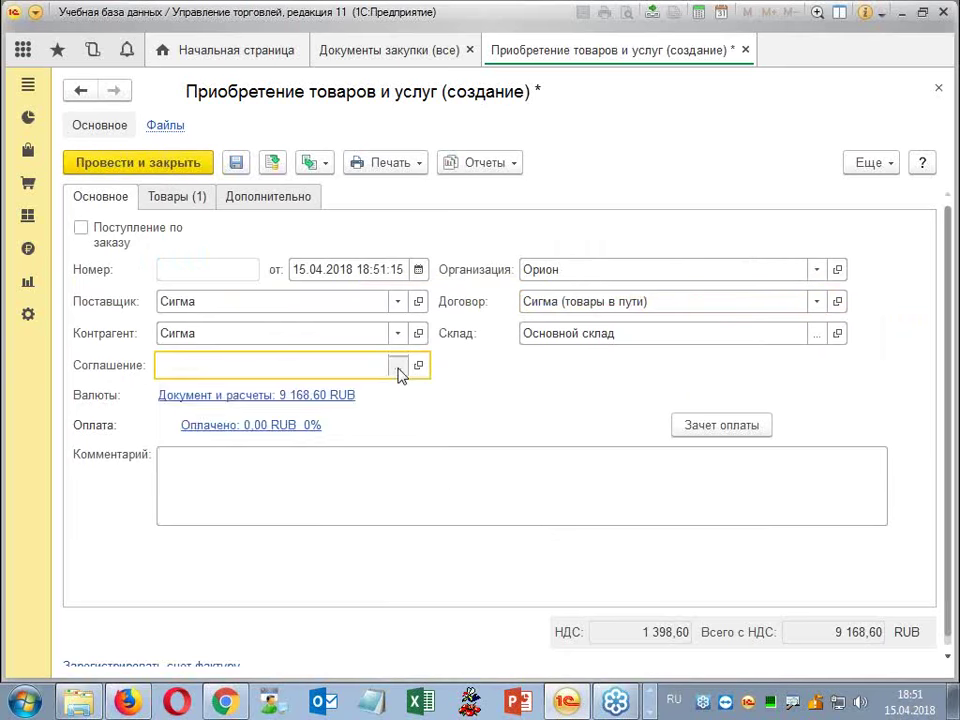
double_click(328, 317)
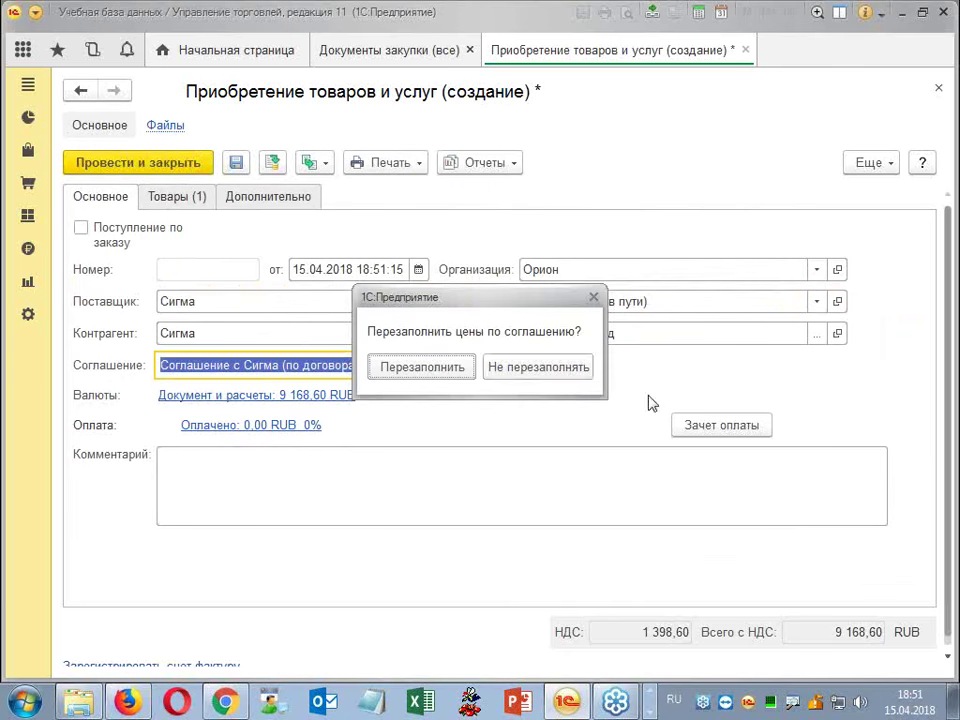
left_click(518, 370)
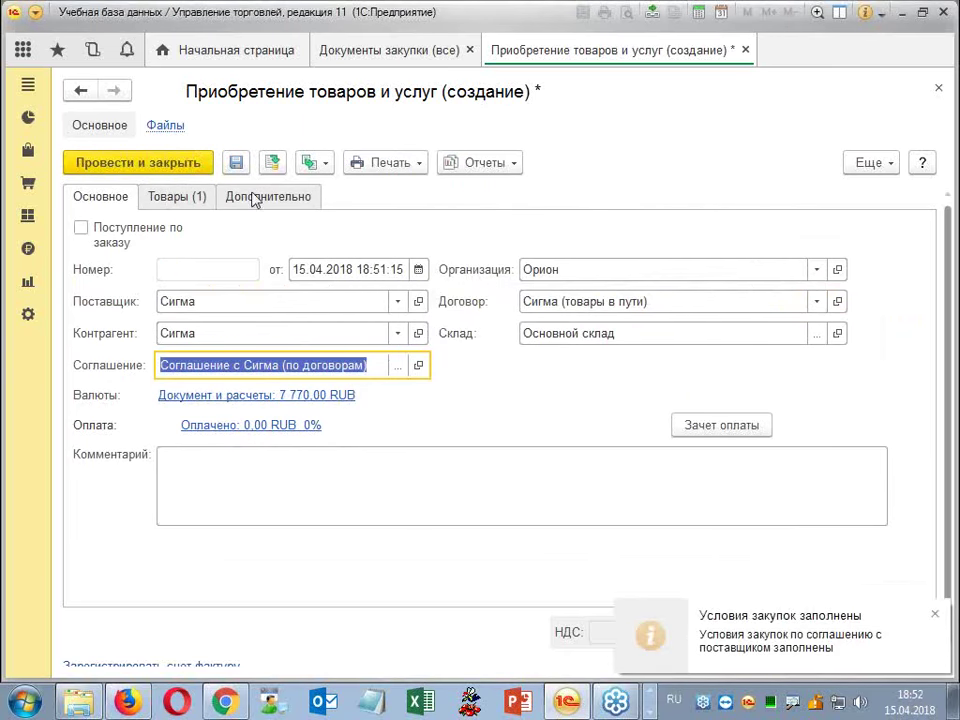
Post and close the in-transit purchase, select it in the purchase documents journal and dismiss the notifications.
left_click(170, 163)
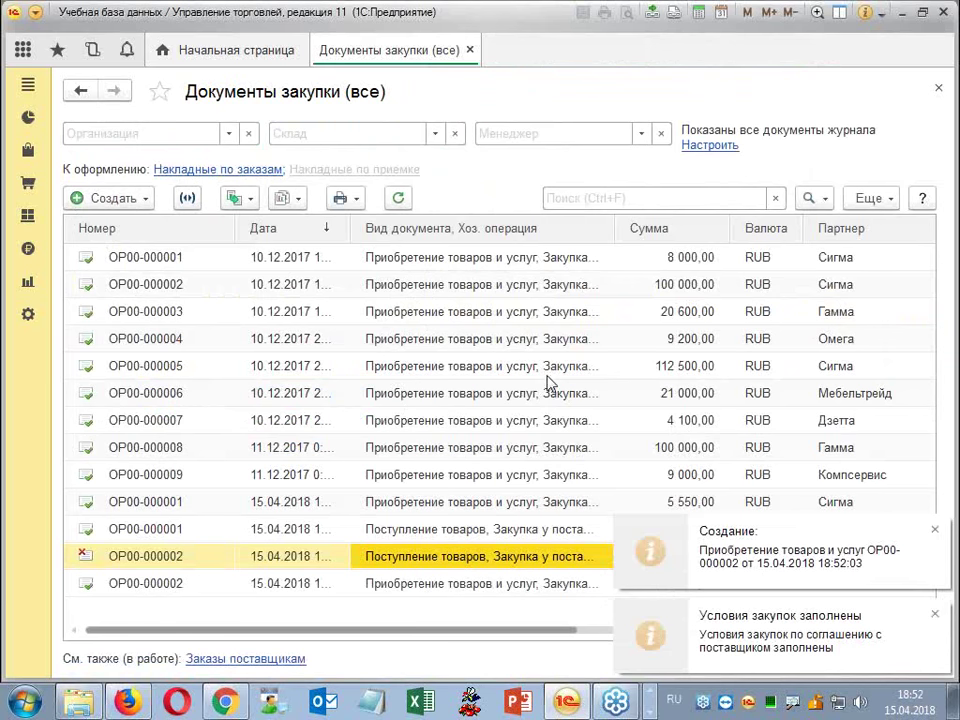
left_click(520, 592)
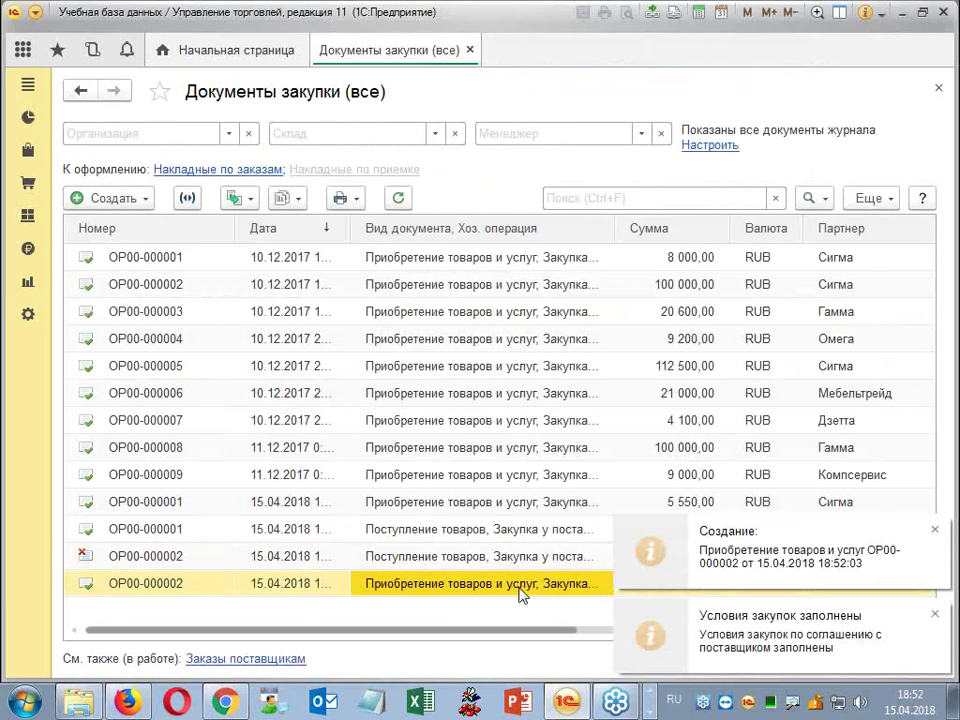
left_click(935, 531)
left_click(934, 614)
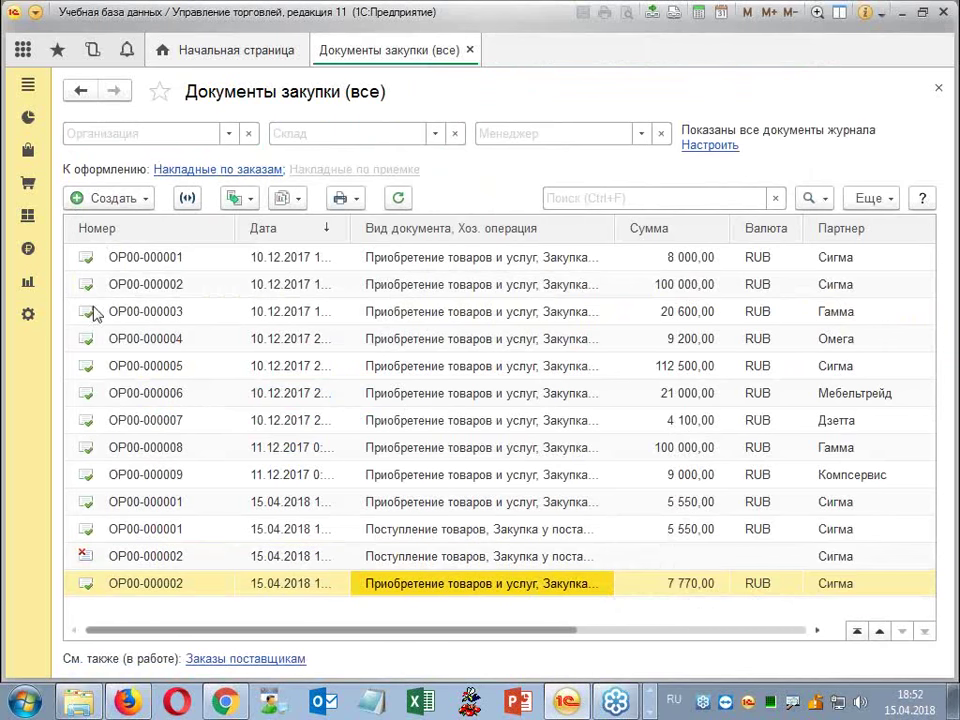
left_click(25, 216)
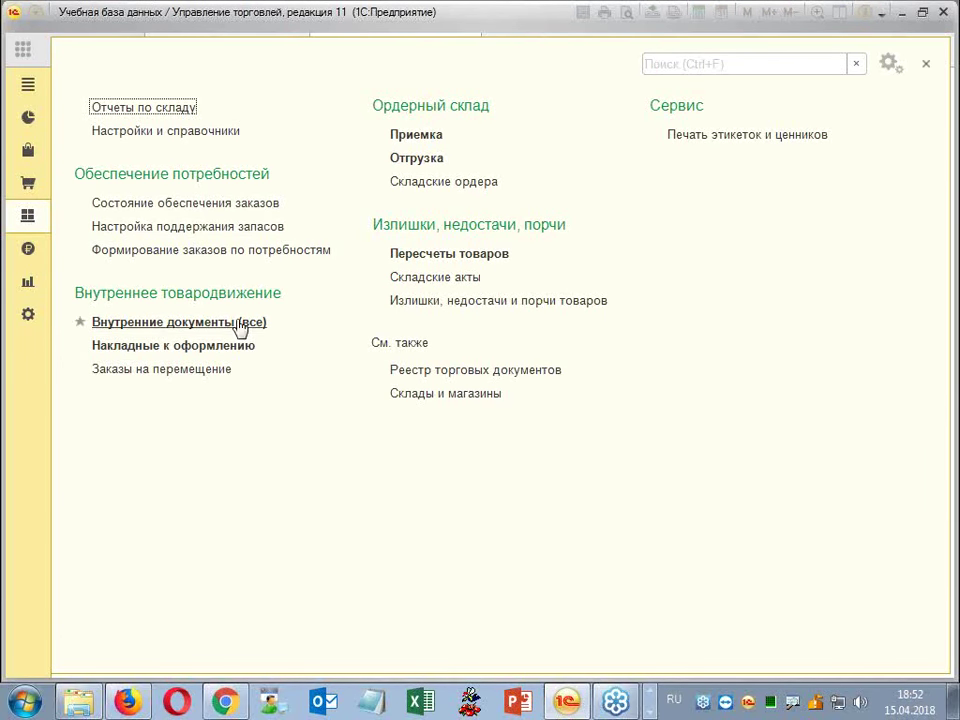
left_click(203, 204)
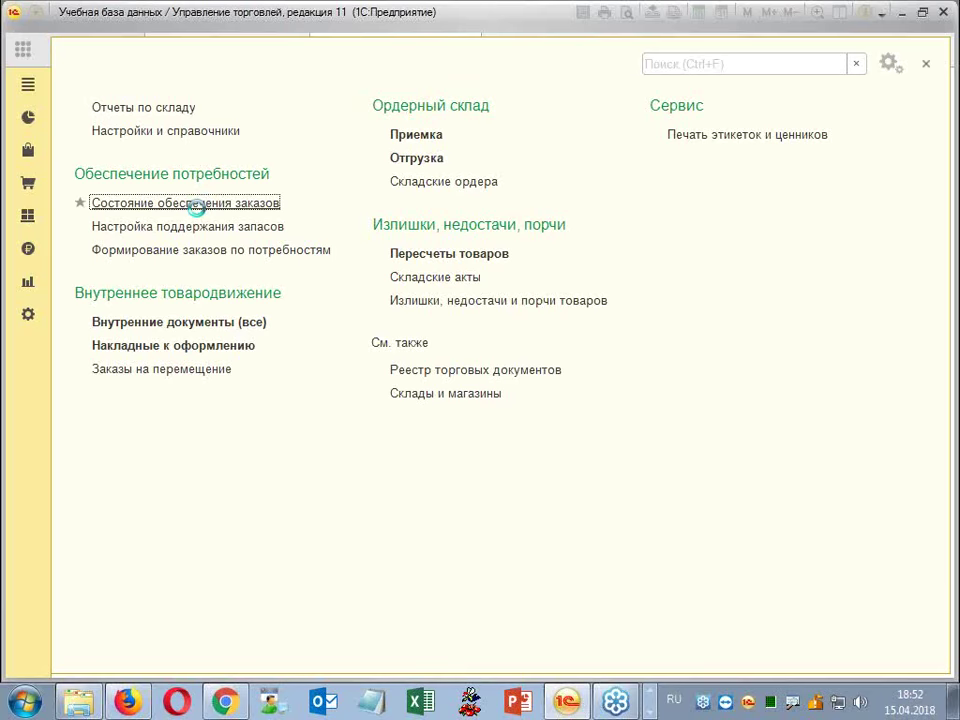
left_click(28, 314)
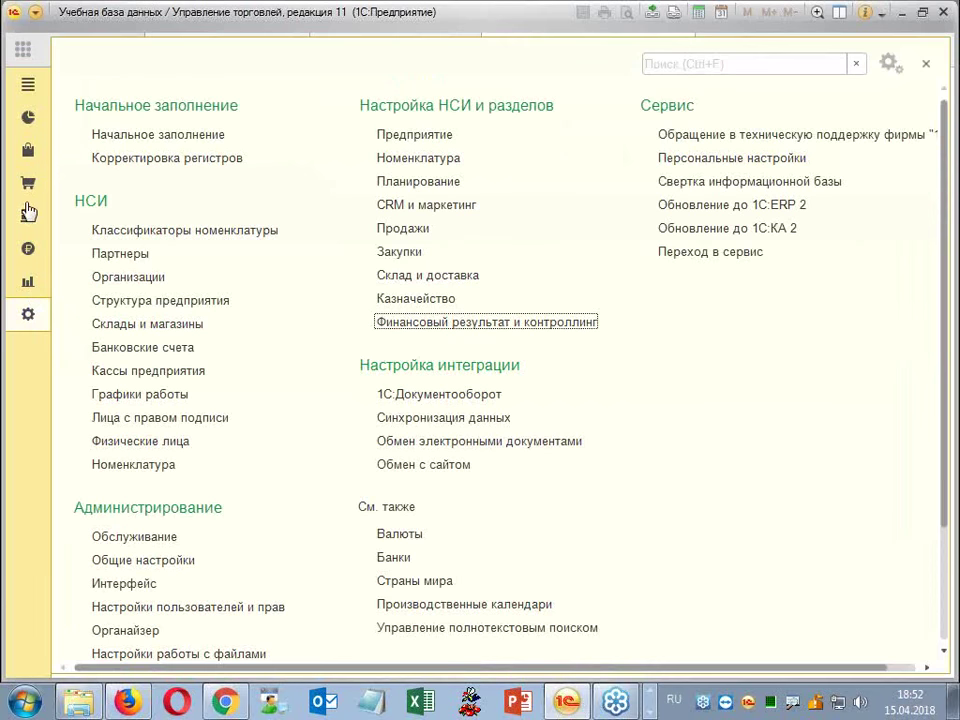
left_click(28, 213)
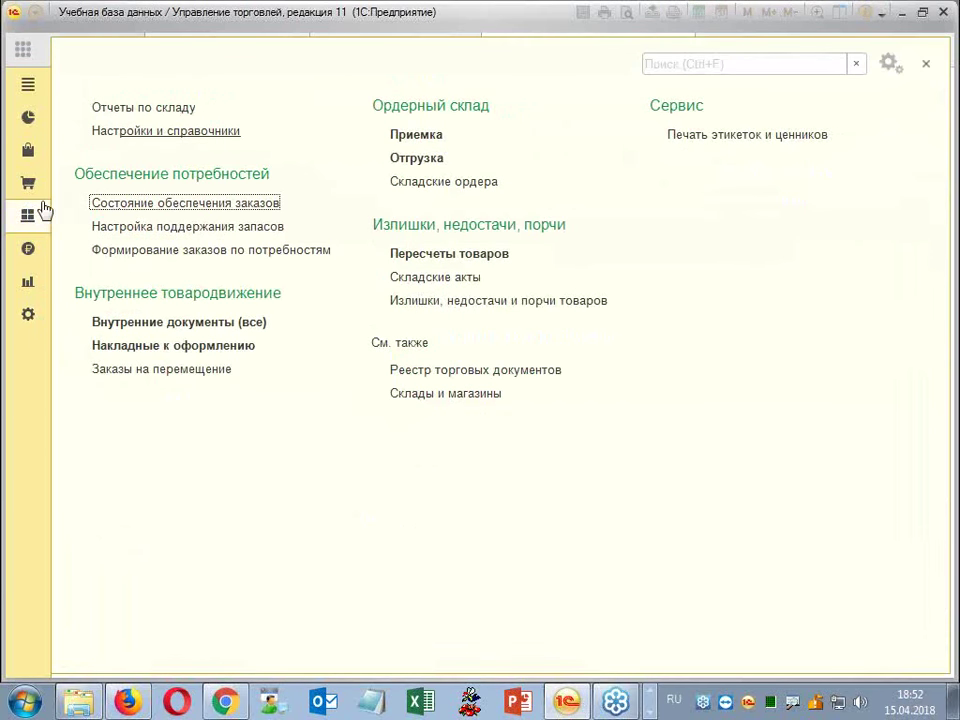
left_click(38, 192)
left_click(197, 131)
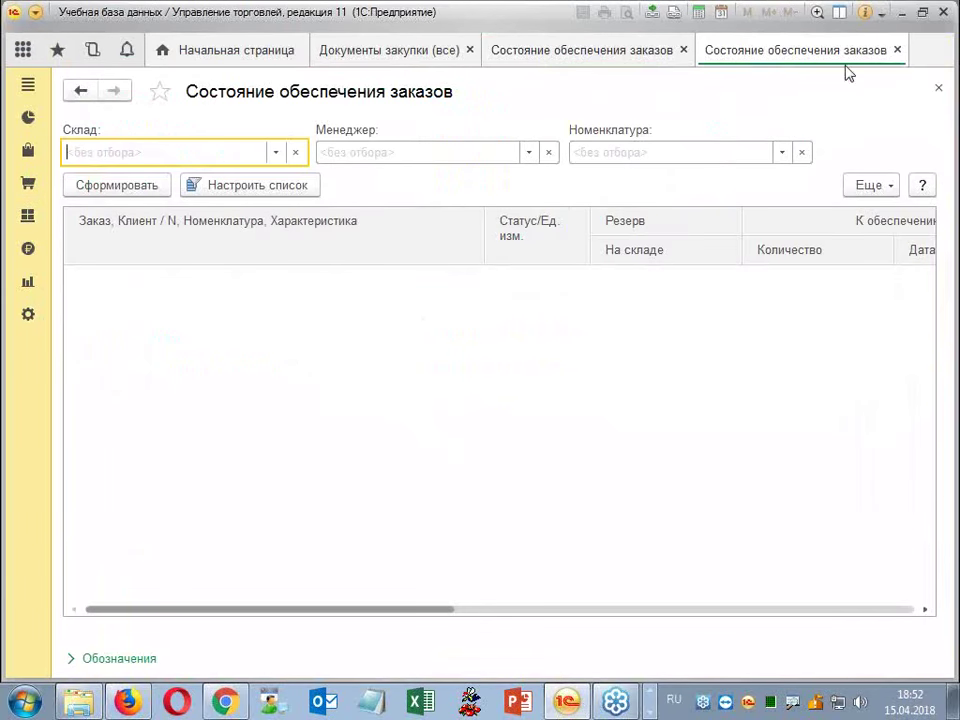
left_click(896, 52)
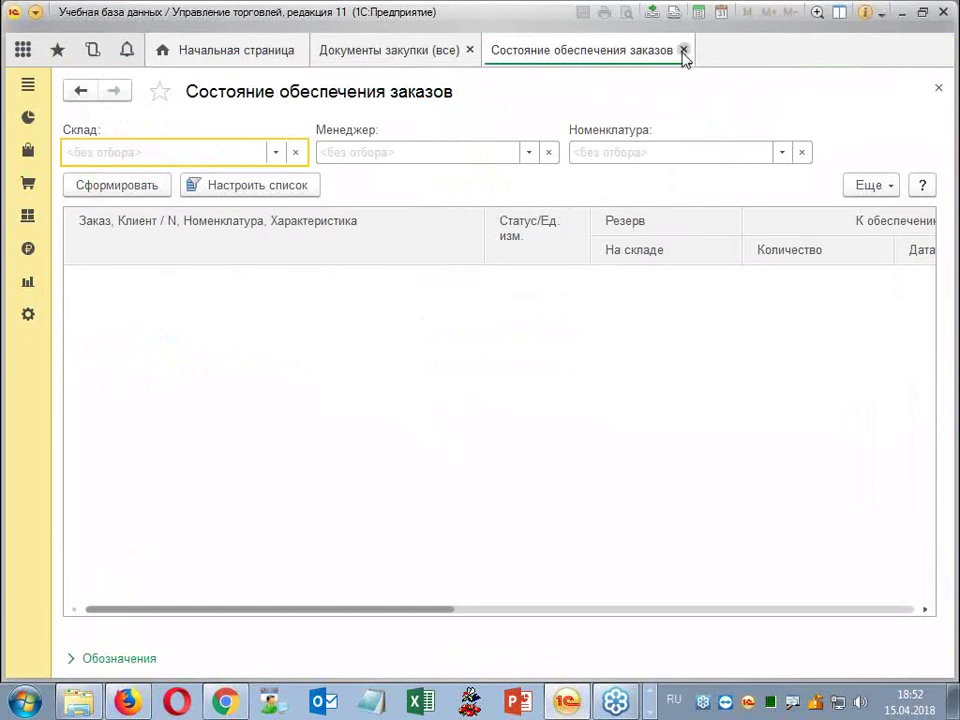
left_click(684, 50)
Open Отчеты по закупкам and look through the available purchase reports.
left_click(28, 216)
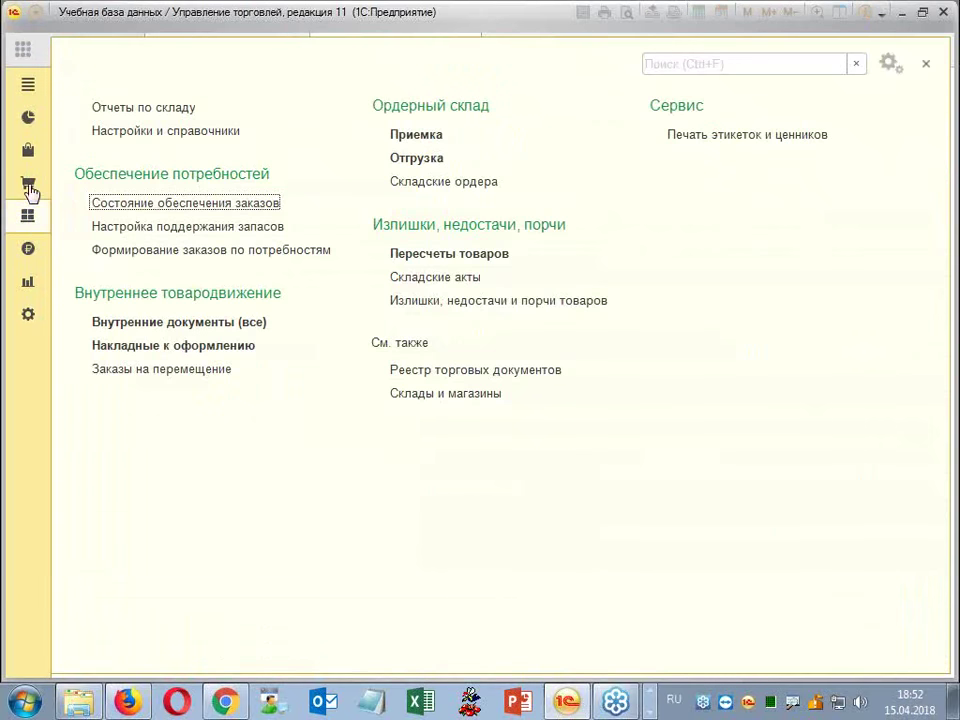
left_click(28, 184)
left_click(143, 107)
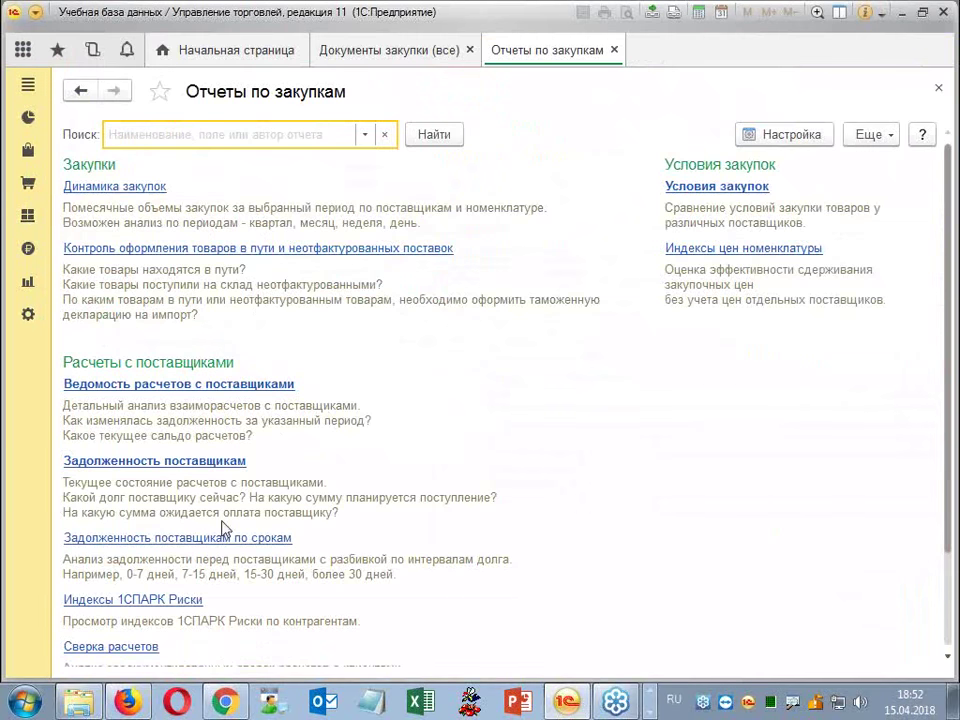
scroll(197, 618, "down", 2)
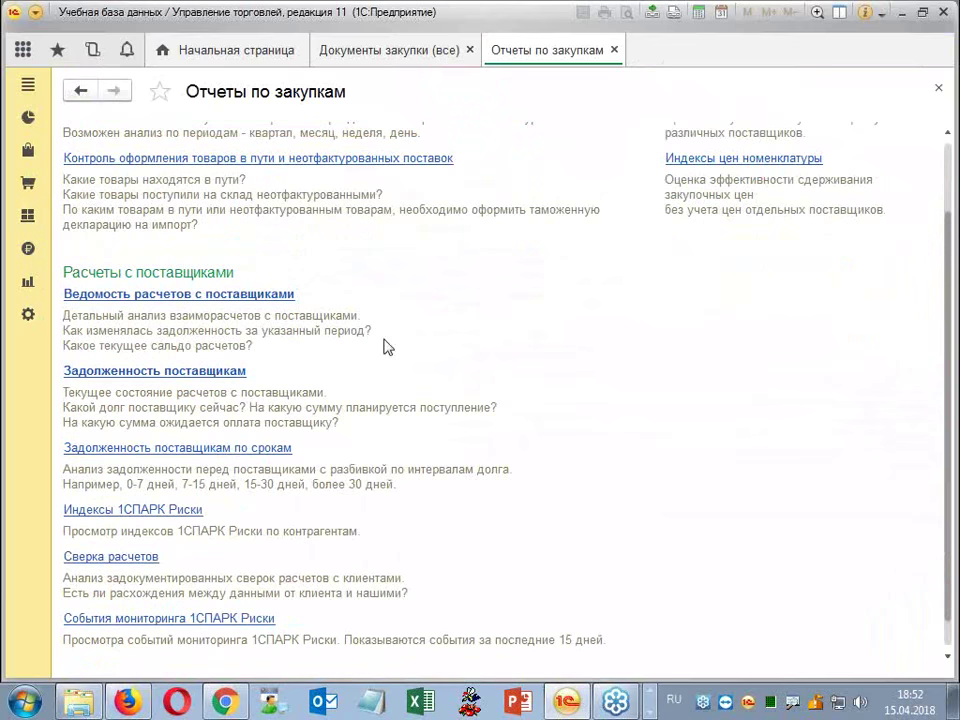
scroll(388, 392, "up", 2)
Generate the warehouse report Ведомость по товарам на складах, check it for goods in transit, and close it with the warehouse report list.
left_click(28, 215)
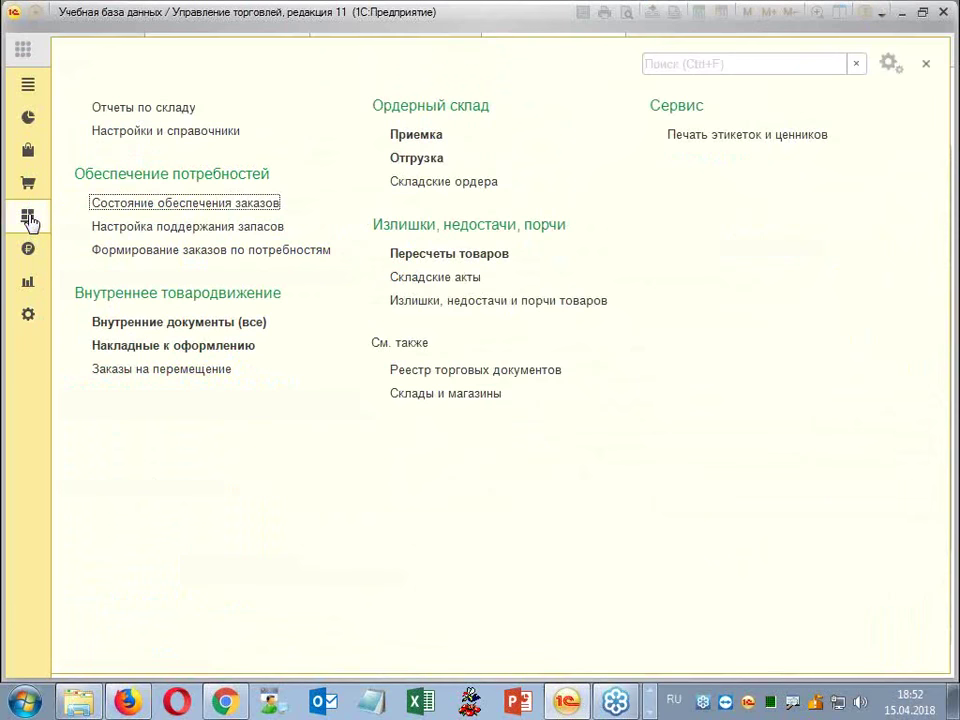
left_click(180, 112)
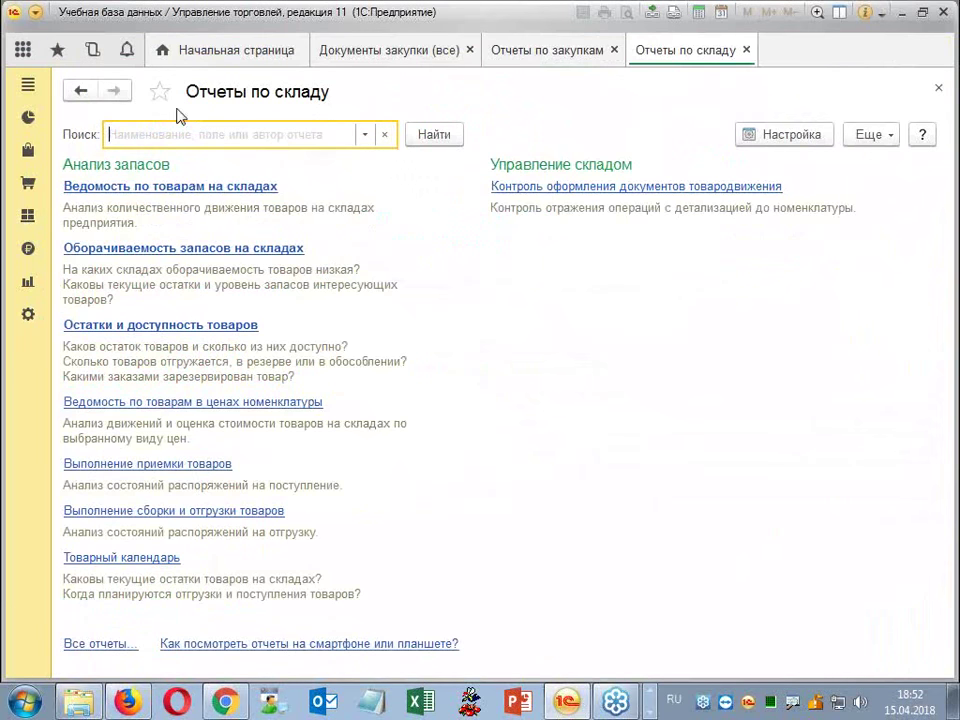
left_click(208, 186)
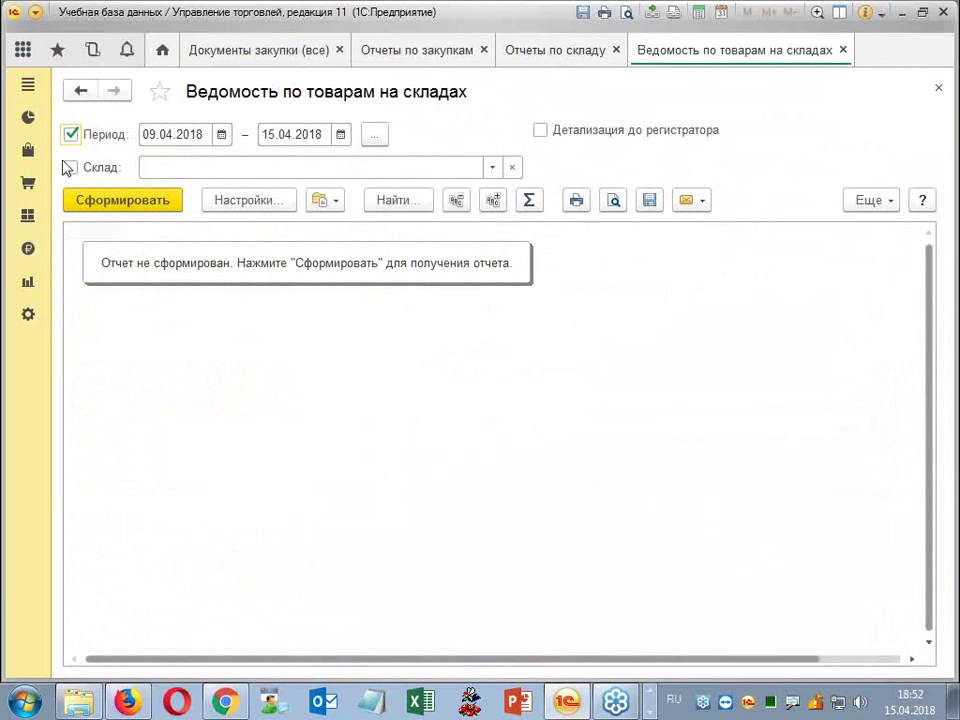
left_click(104, 205)
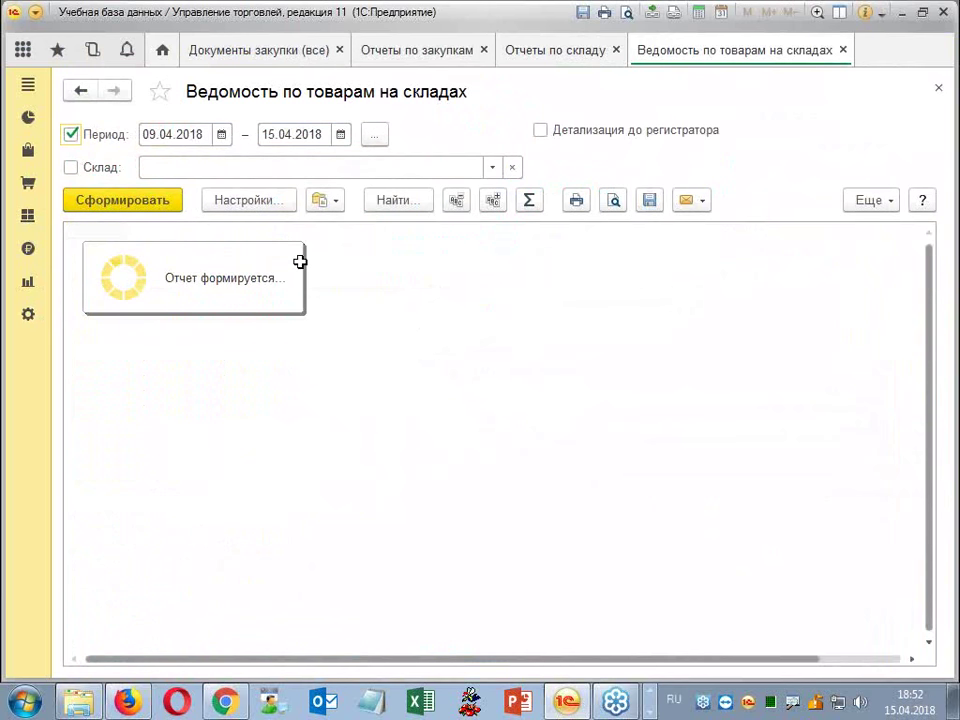
scroll(326, 249, "down", 5)
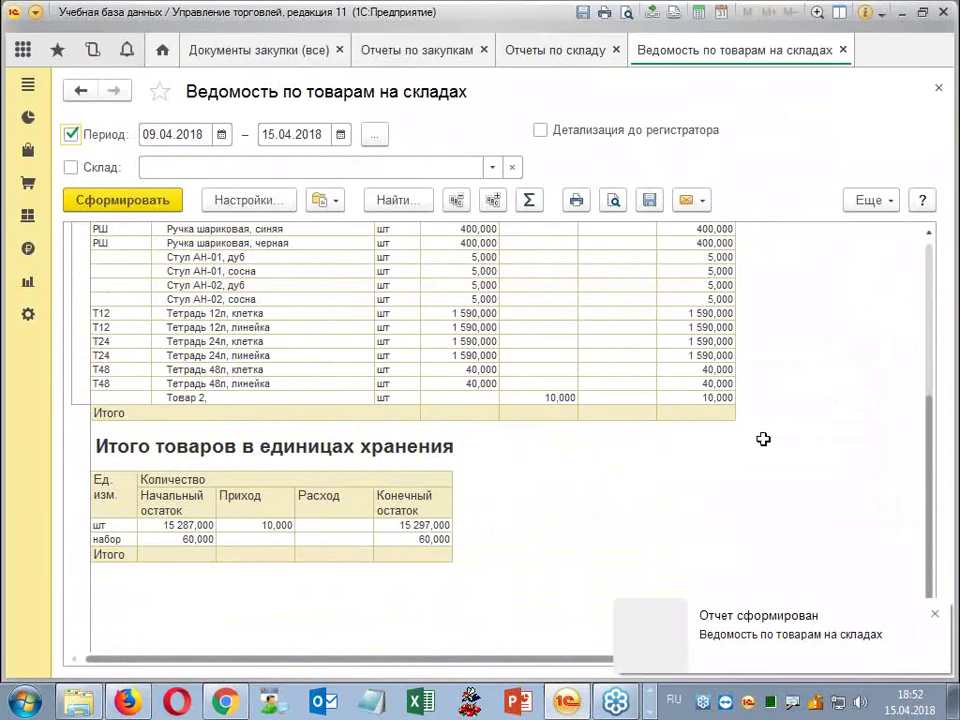
scroll(763, 439, "up", 5)
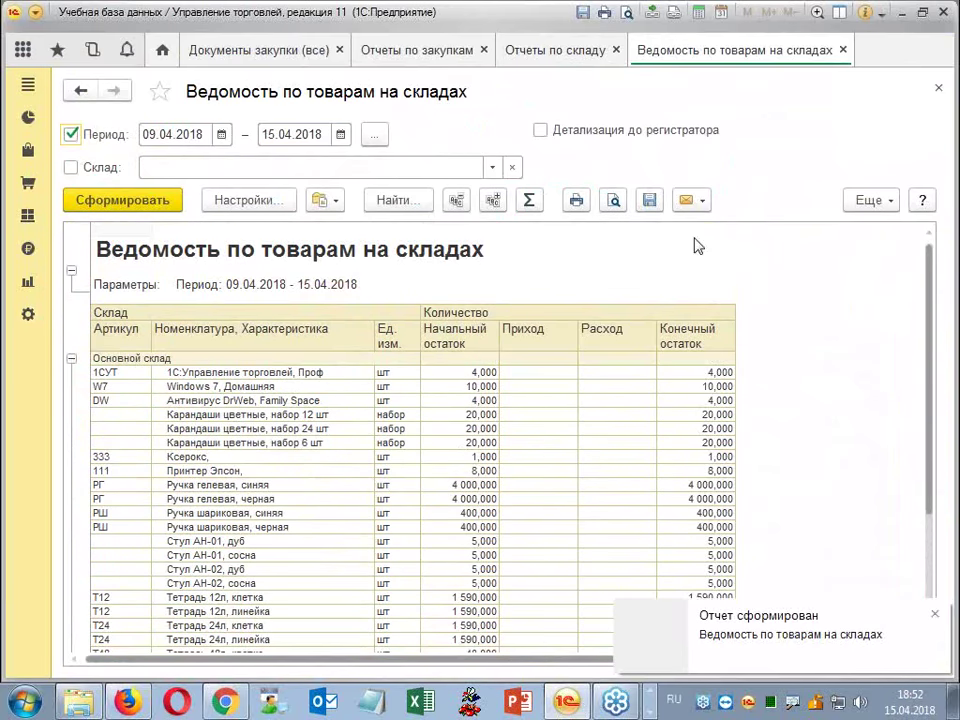
left_click(843, 50)
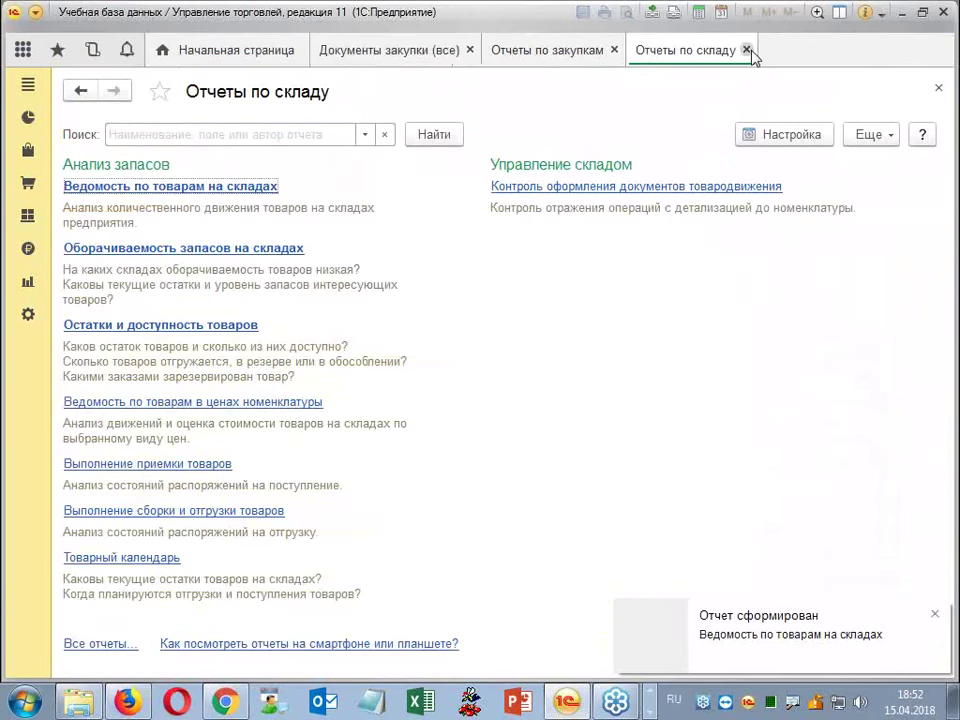
left_click(748, 50)
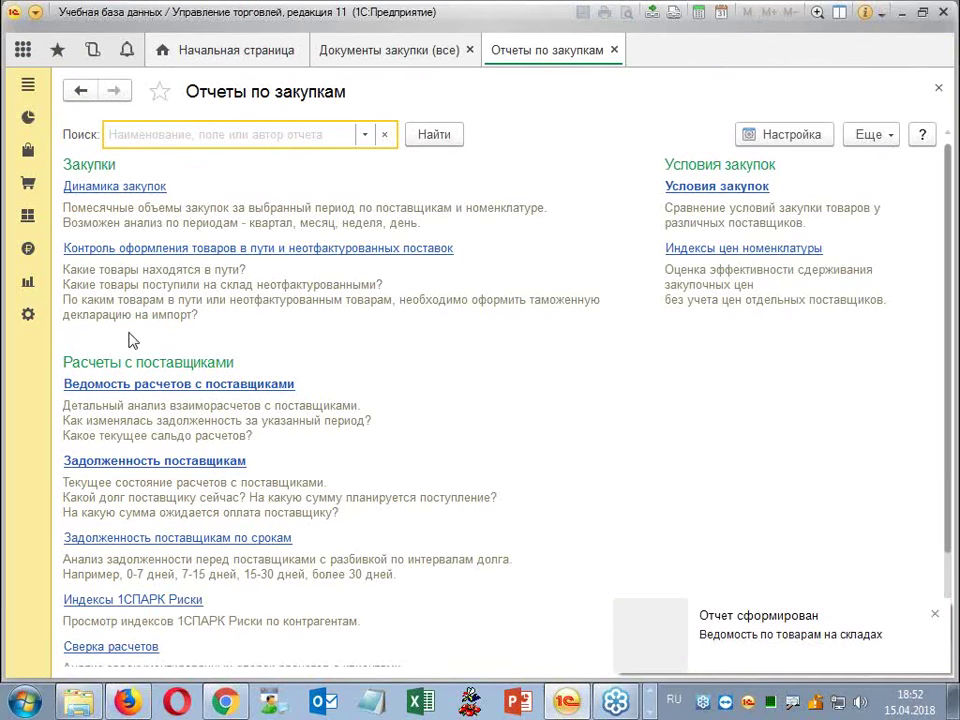
Open the Заказы поставщикам list to view the orders placed with suppliers.
left_click(28, 215)
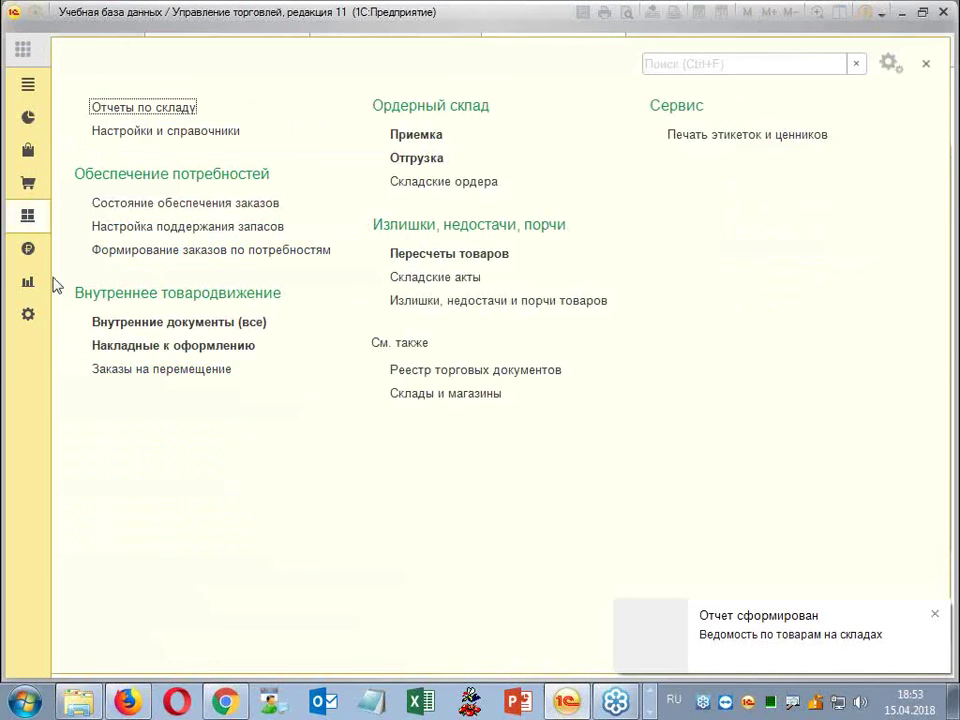
left_click(30, 185)
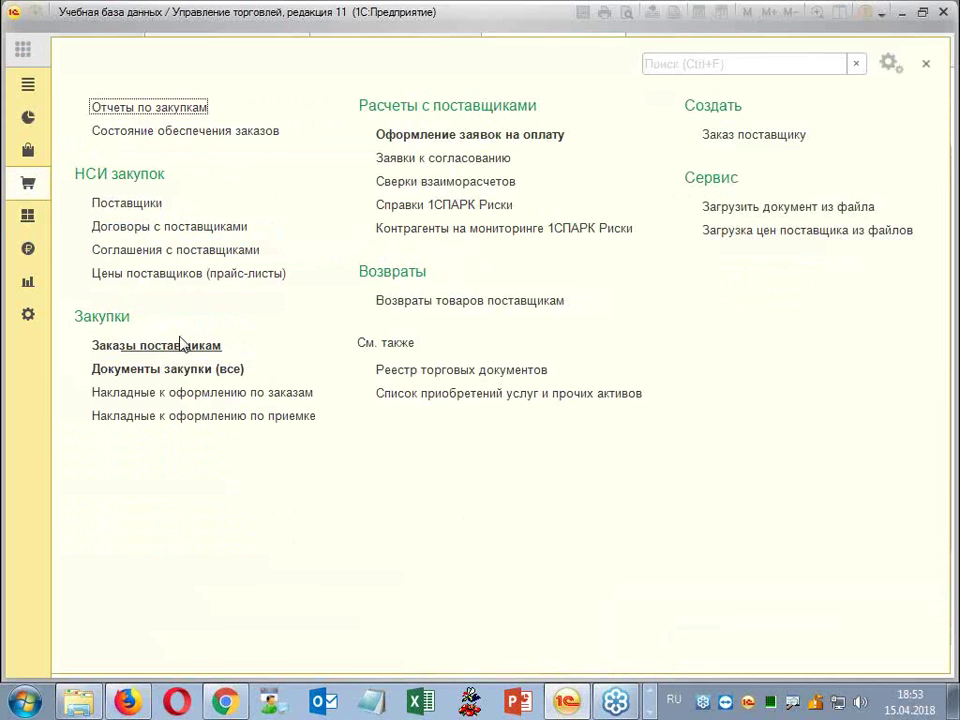
left_click(30, 222)
left_click(28, 184)
left_click(165, 345)
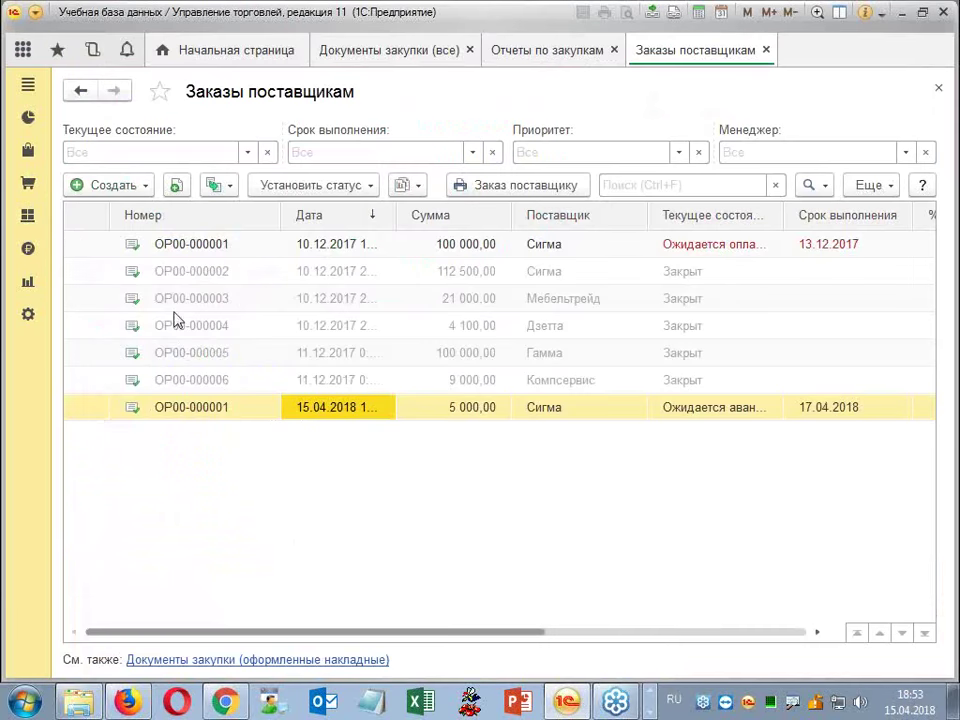
left_click(46, 230)
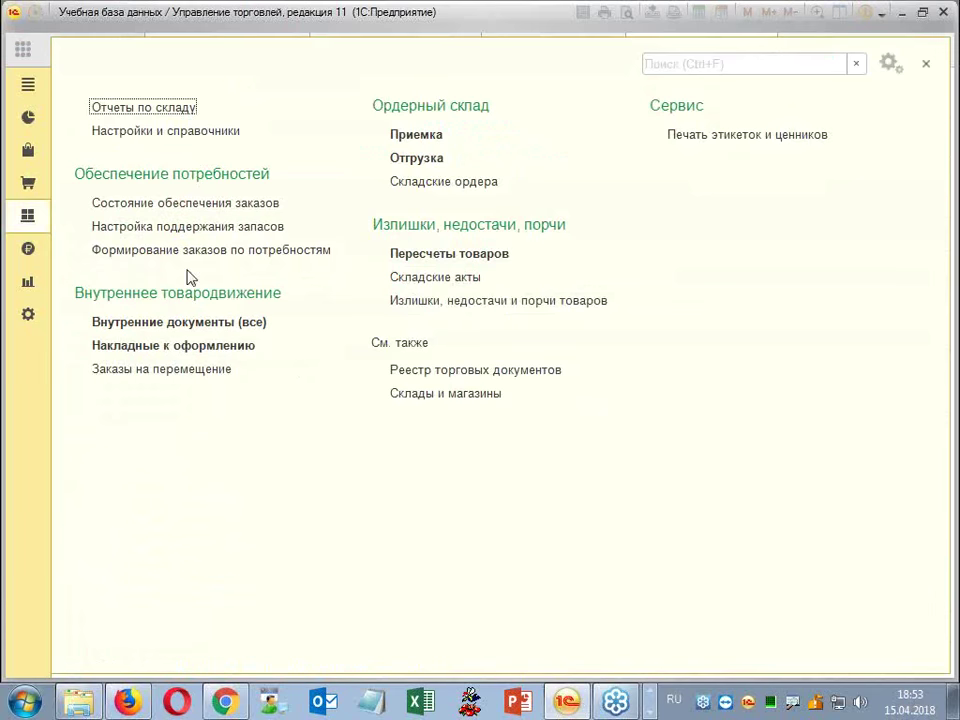
Create a Поступление товаров document from the purchase documents journal with the operation Закупка у поставщика (поступление из товаров в пути).
left_click(29, 185)
left_click(212, 368)
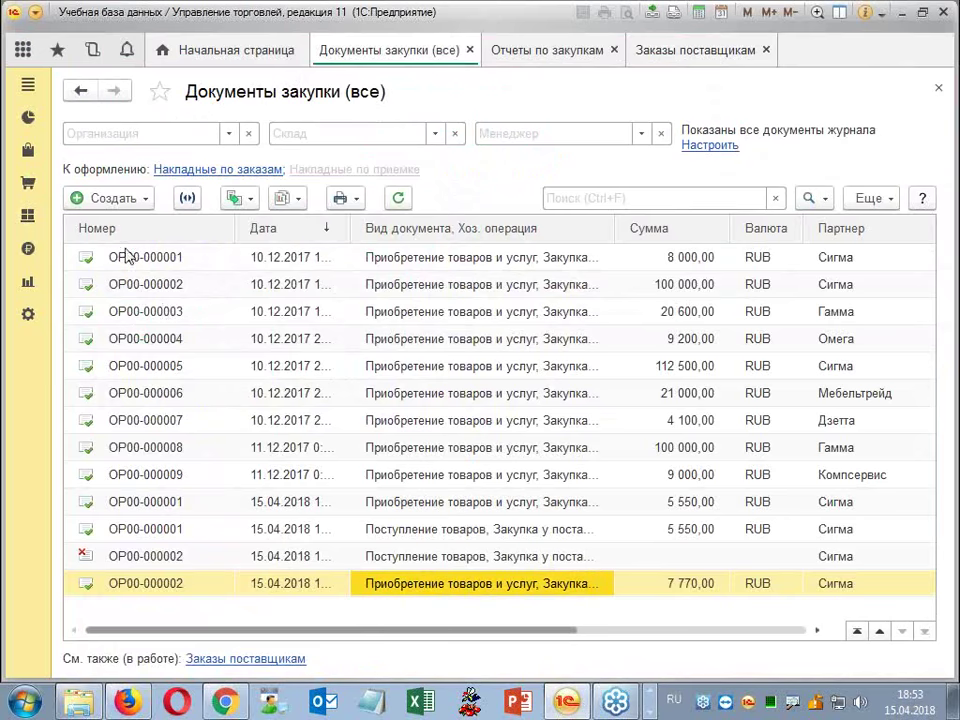
left_click(95, 197)
mouse_move(230, 256)
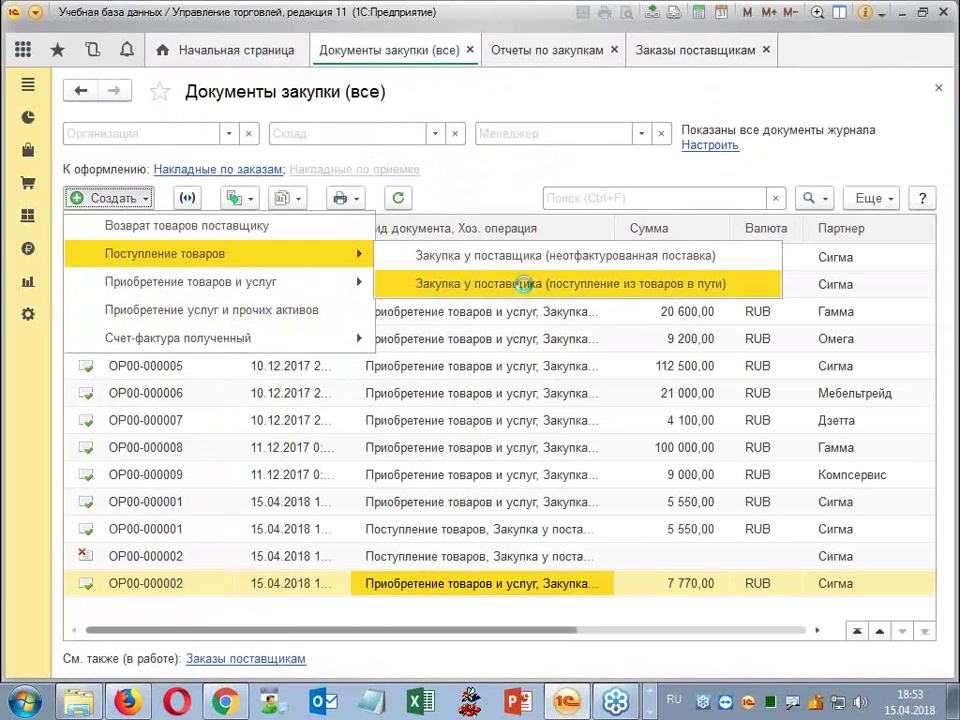
left_click(527, 286)
Base the receipt on Соглашение с Сигма (по договорам) and set its contract to Сигма (товары в пути).
left_click(284, 231)
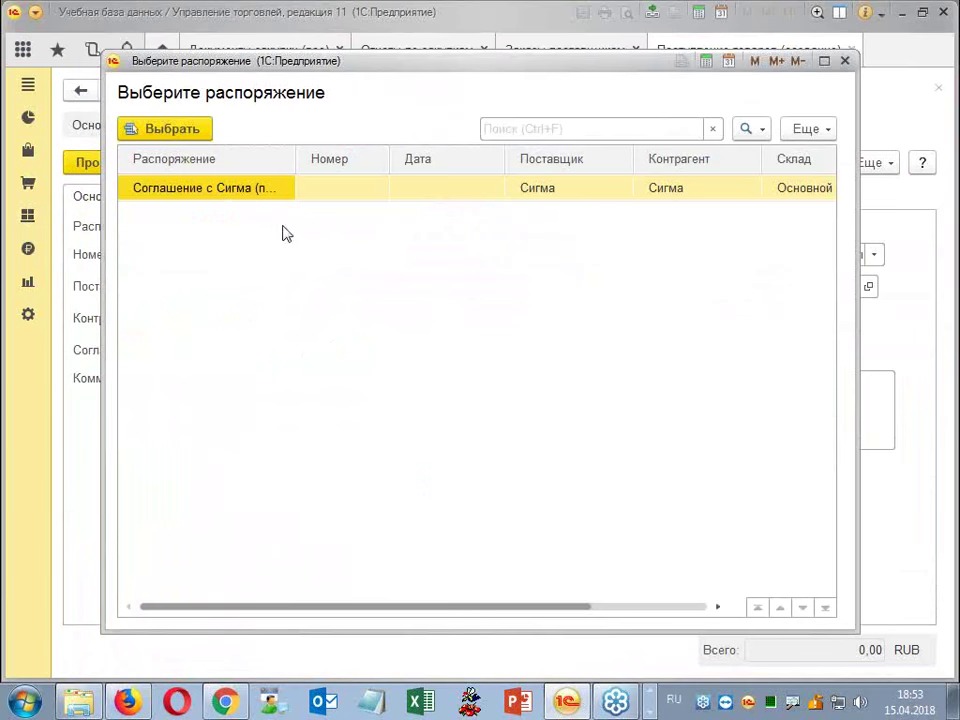
double_click(240, 193)
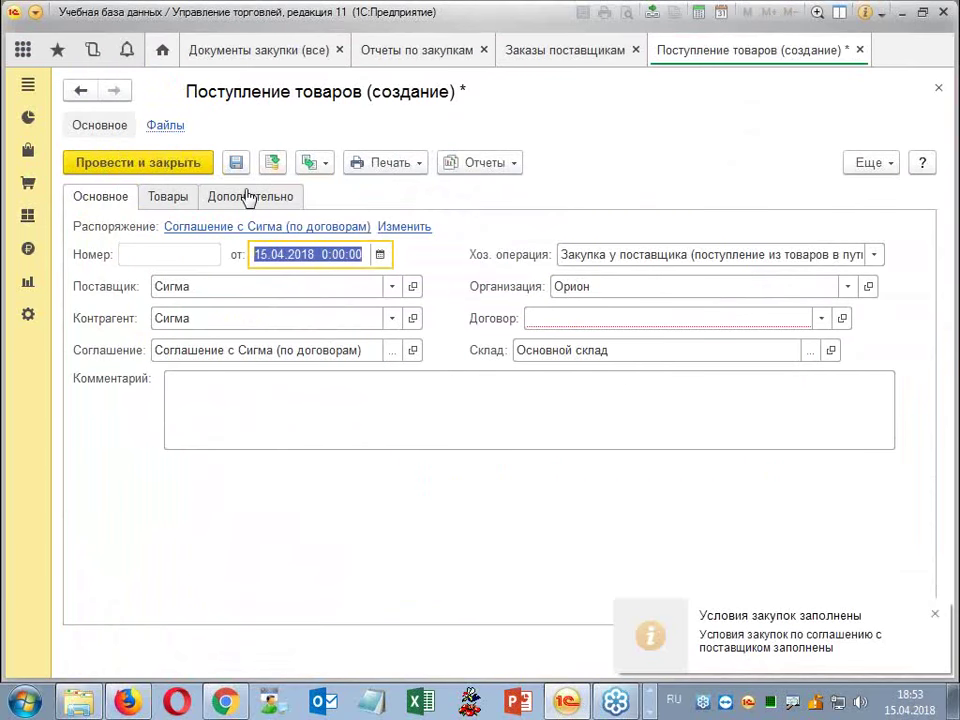
left_click(711, 316)
left_click(669, 352)
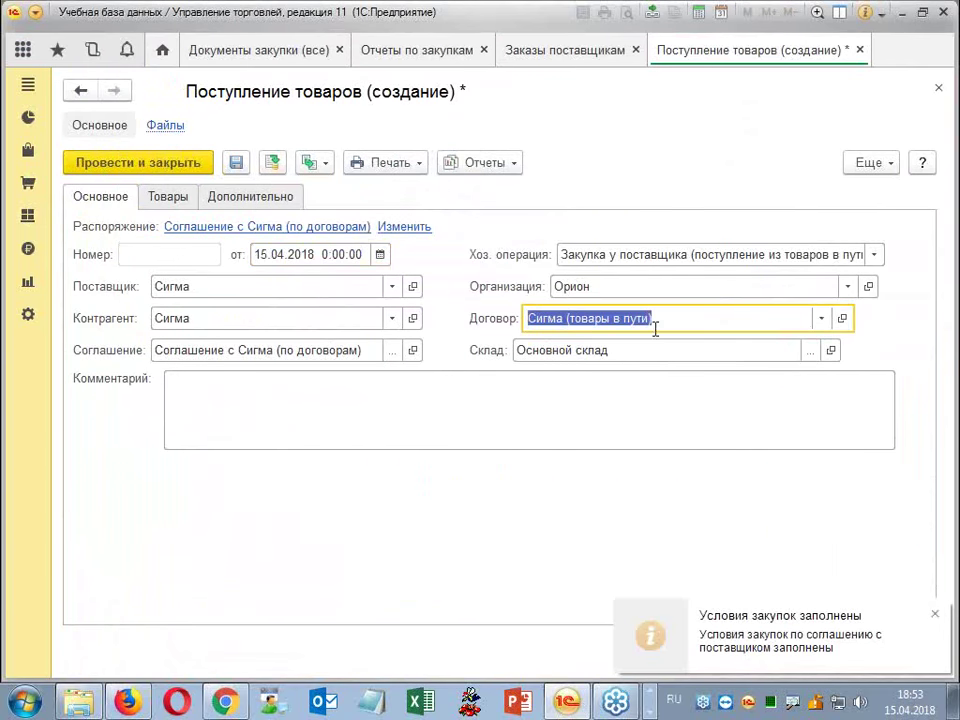
Add Товар 3 with a quantity of 10 to the receipt's goods and post the document.
left_click(170, 197)
left_click(113, 231)
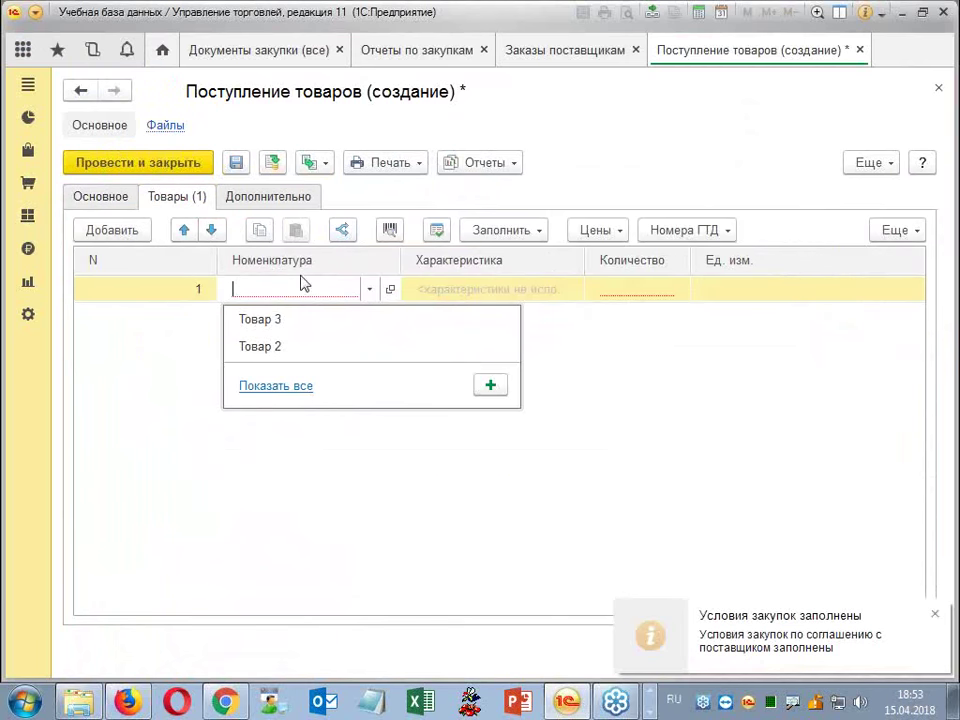
left_click(305, 327)
type("10")
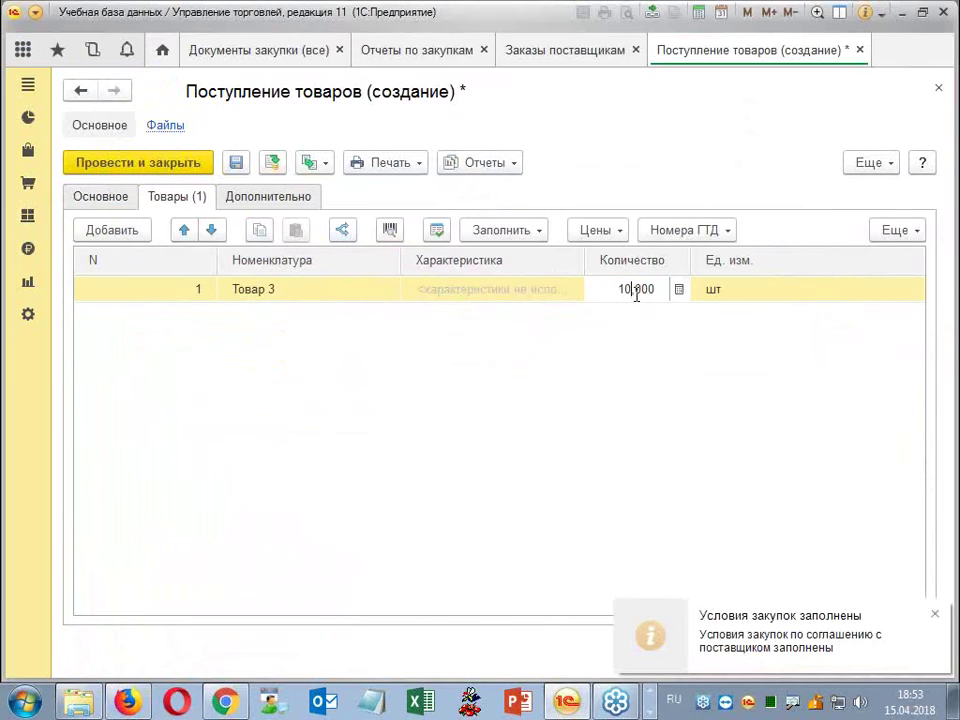
left_click(664, 386)
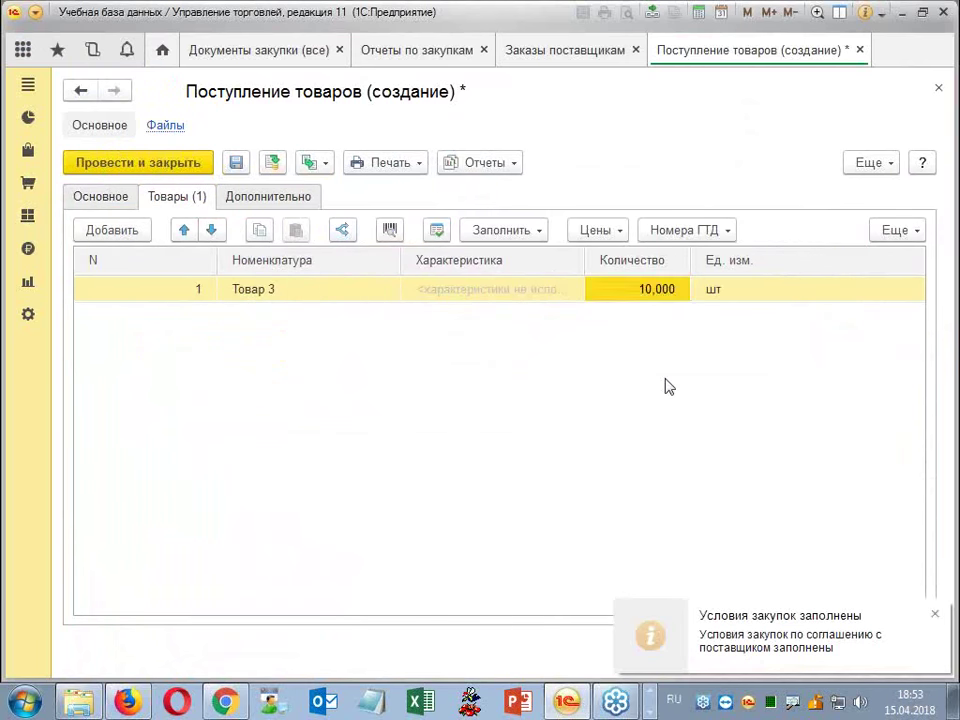
left_click(932, 615)
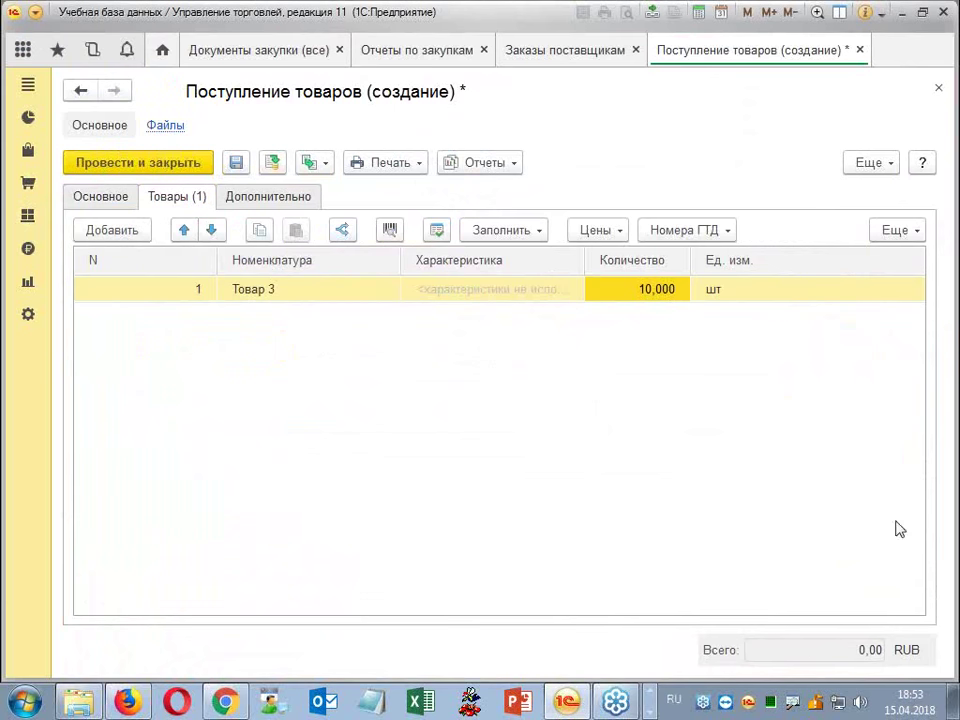
left_click(273, 165)
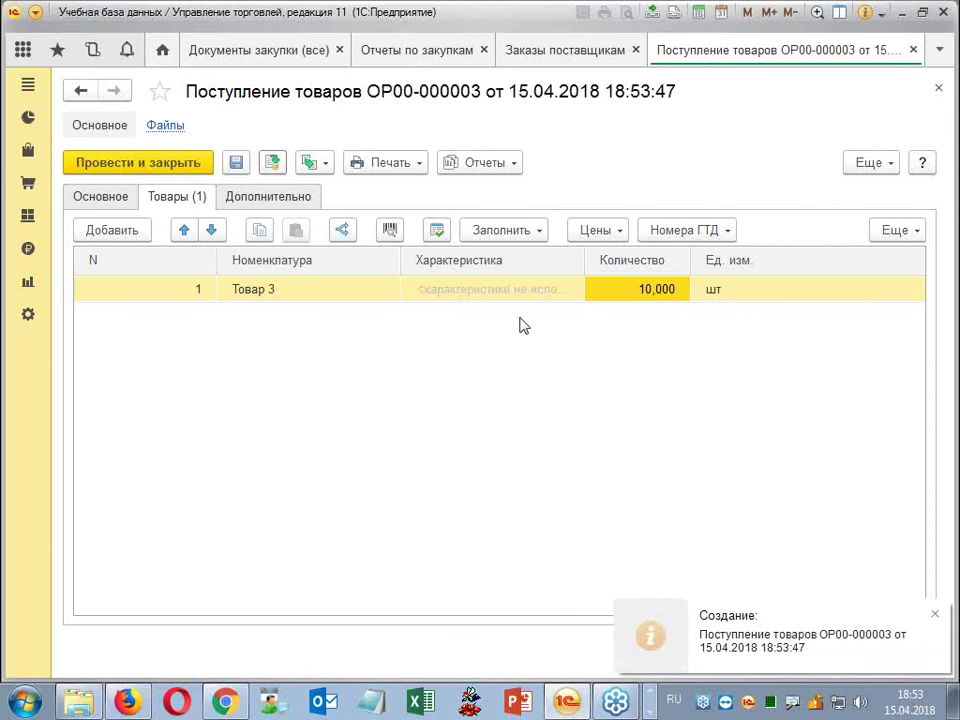
left_click(932, 615)
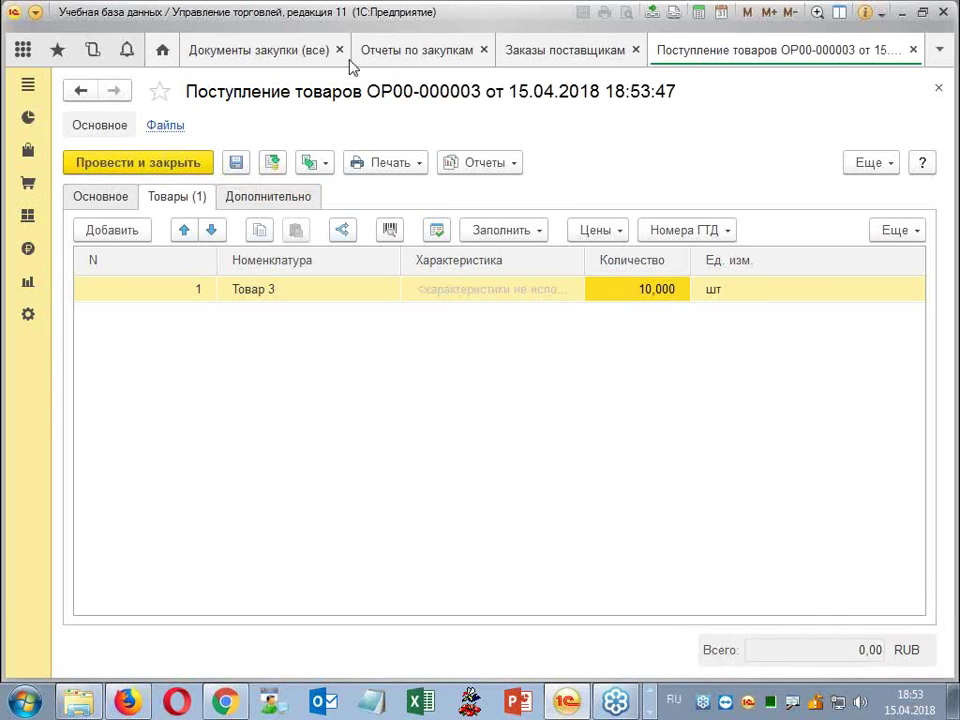
Try to post and close the goods receipt, close it without saving the changes, and select it in the purchase documents journal.
left_click(168, 170)
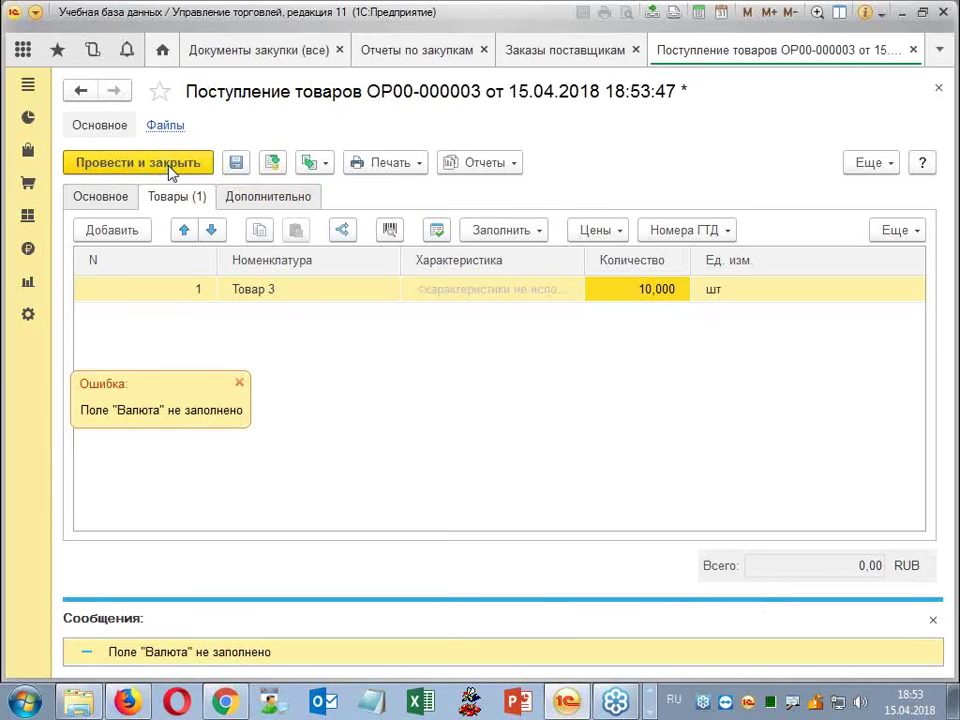
left_click(933, 619)
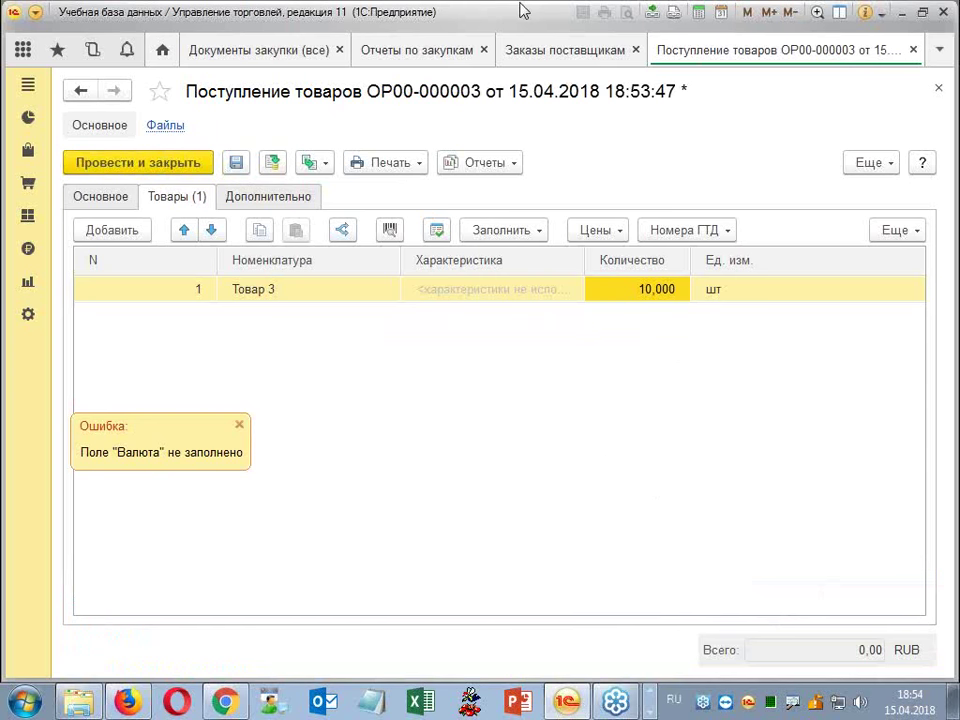
left_click(913, 49)
left_click(512, 369)
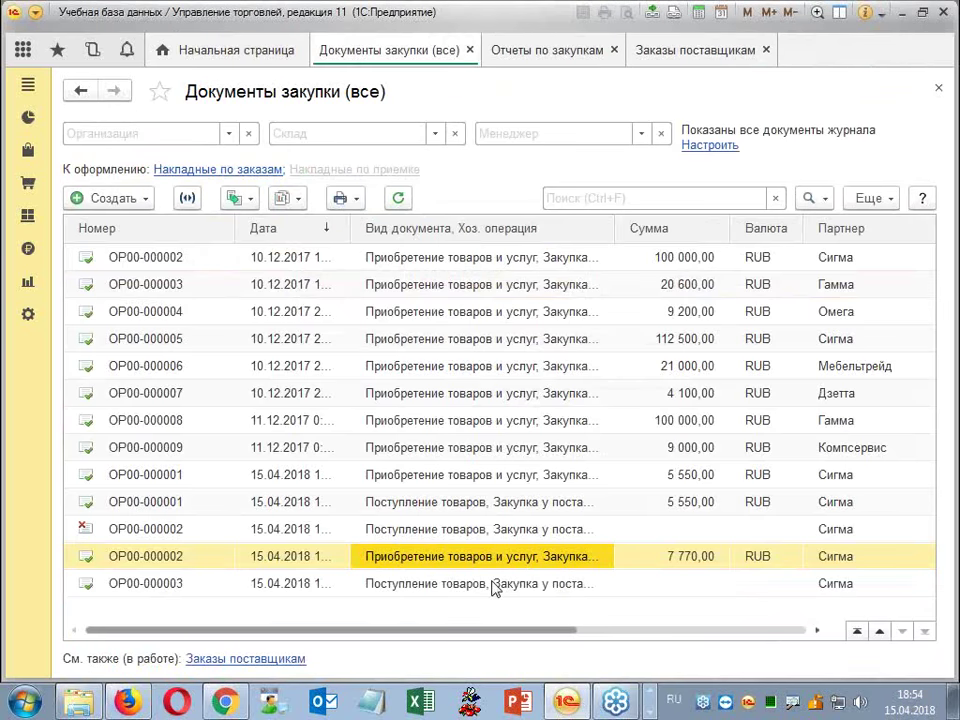
left_click(489, 583)
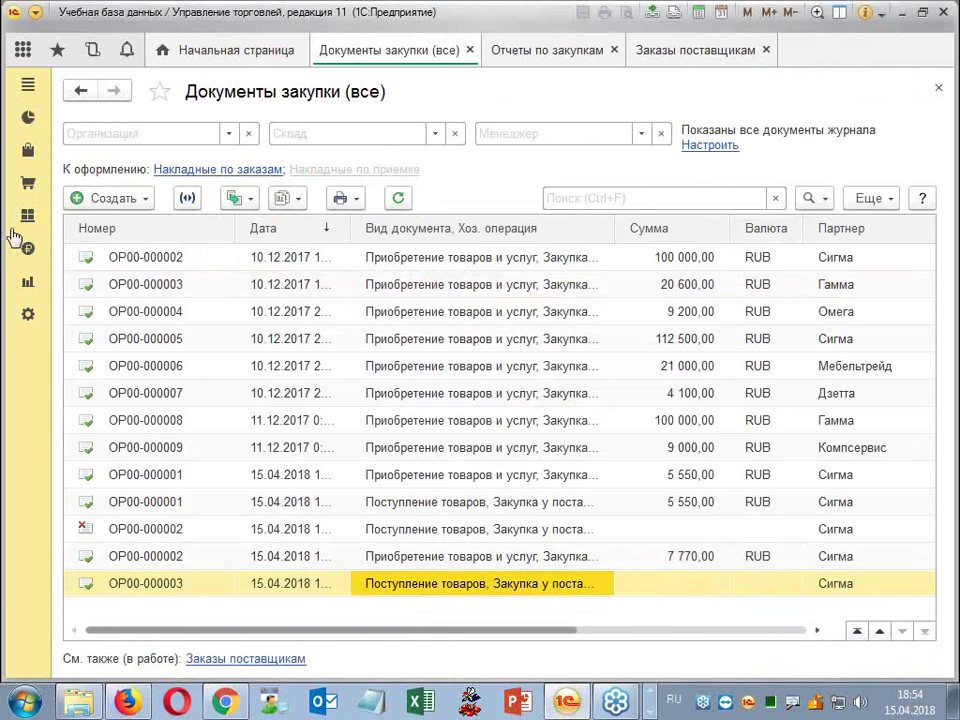
Generate the warehouse report Ведомость по товарам на складах and check the movements of Товар 3.
left_click(28, 183)
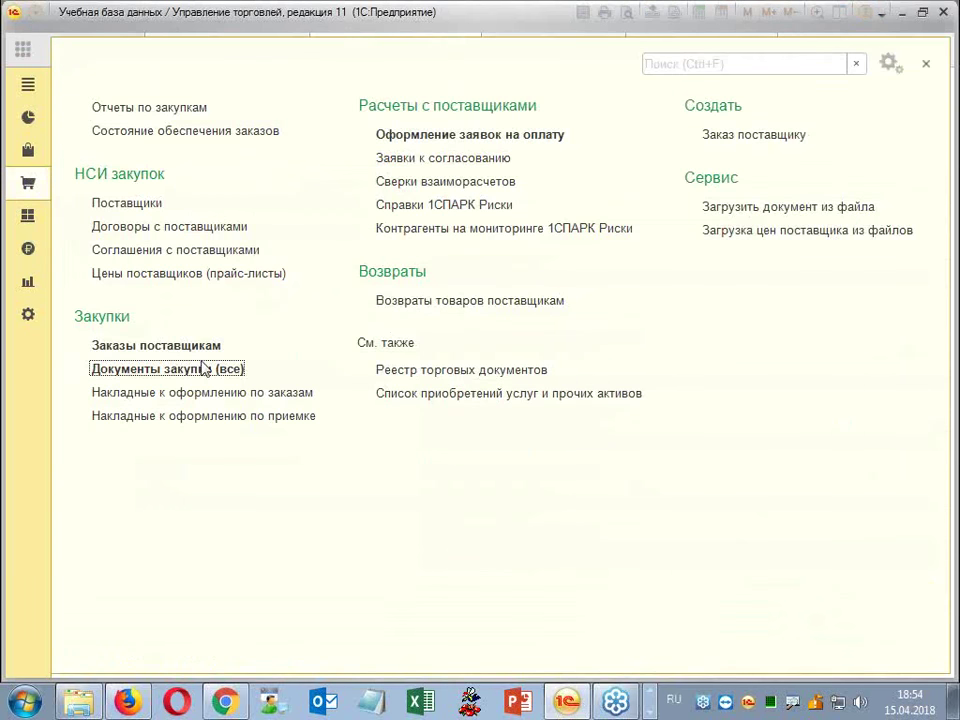
left_click(28, 215)
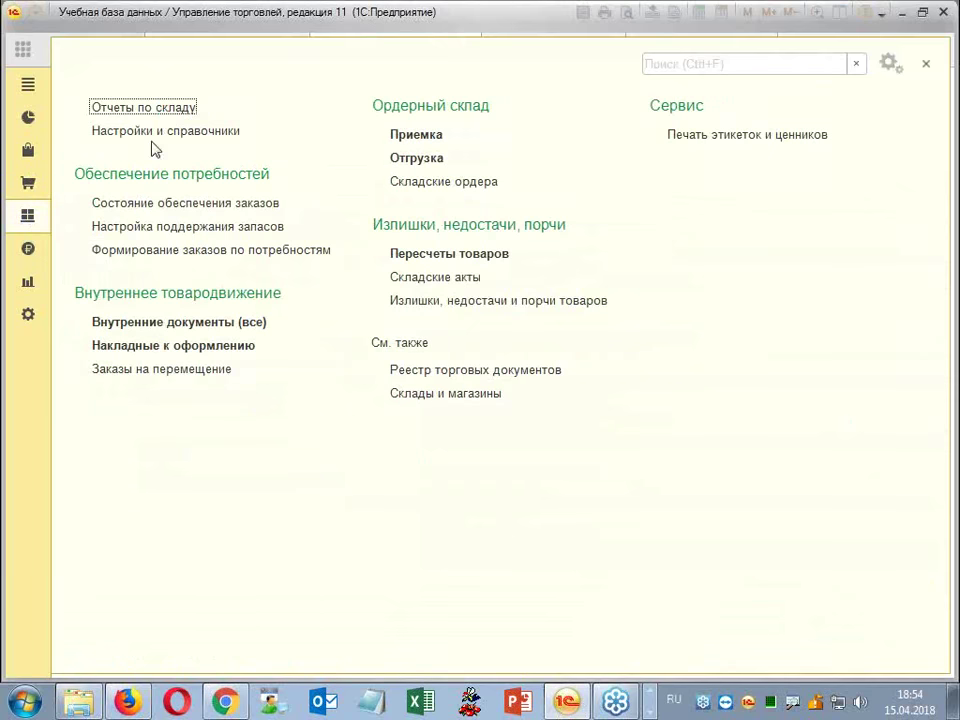
left_click(165, 109)
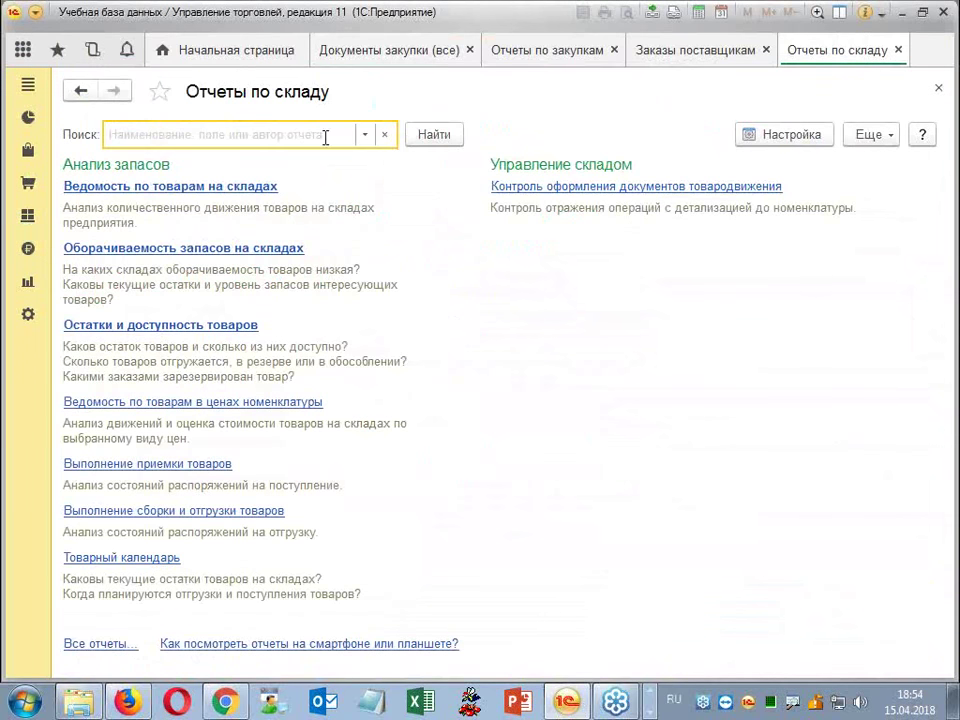
left_click(188, 187)
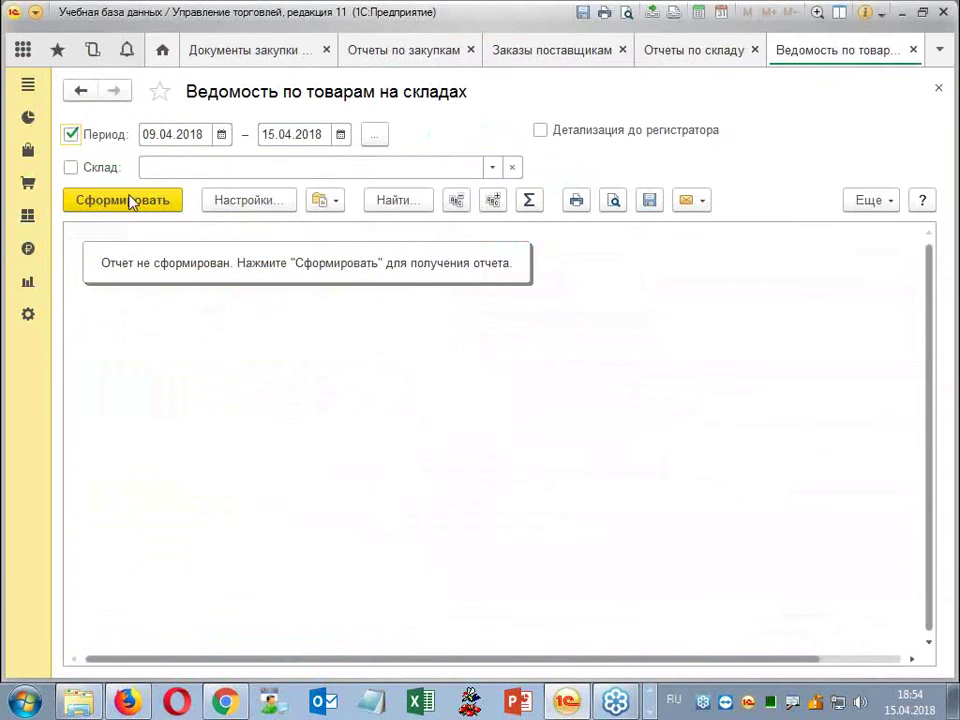
left_click(129, 199)
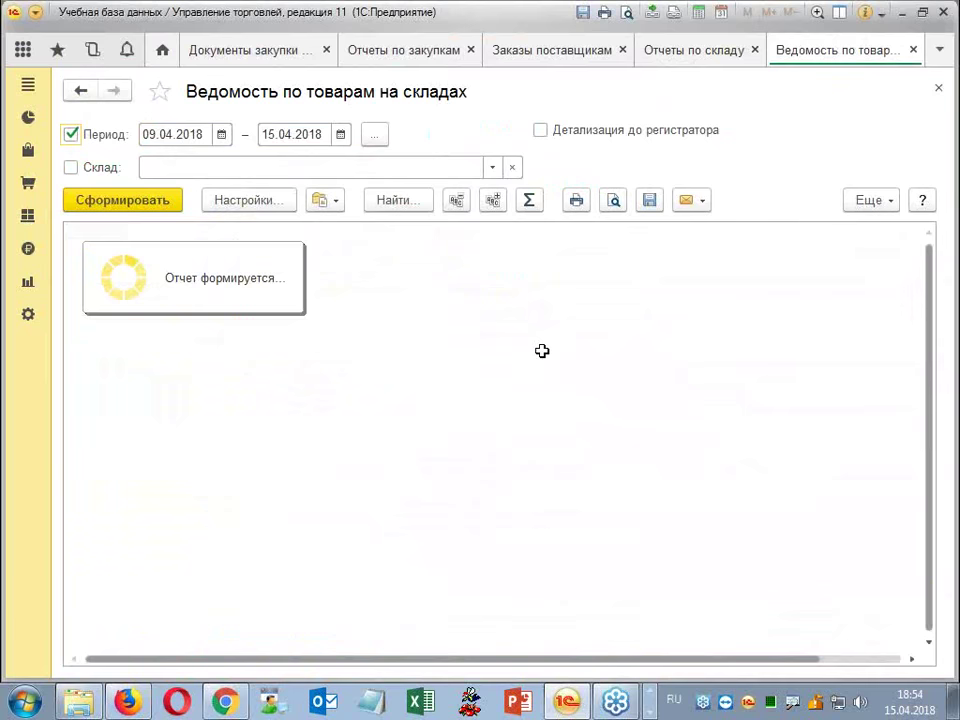
scroll(546, 358, "down", 5)
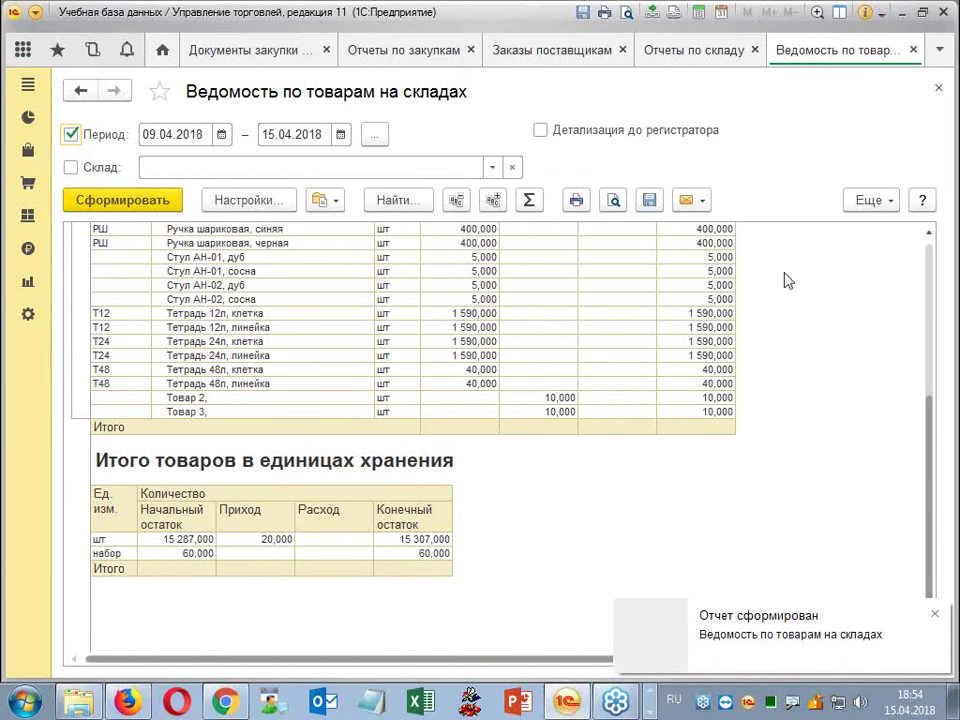
Close the stock report, the warehouse and purchase report lists, the supplier orders list and the purchase documents journal.
left_click(913, 49)
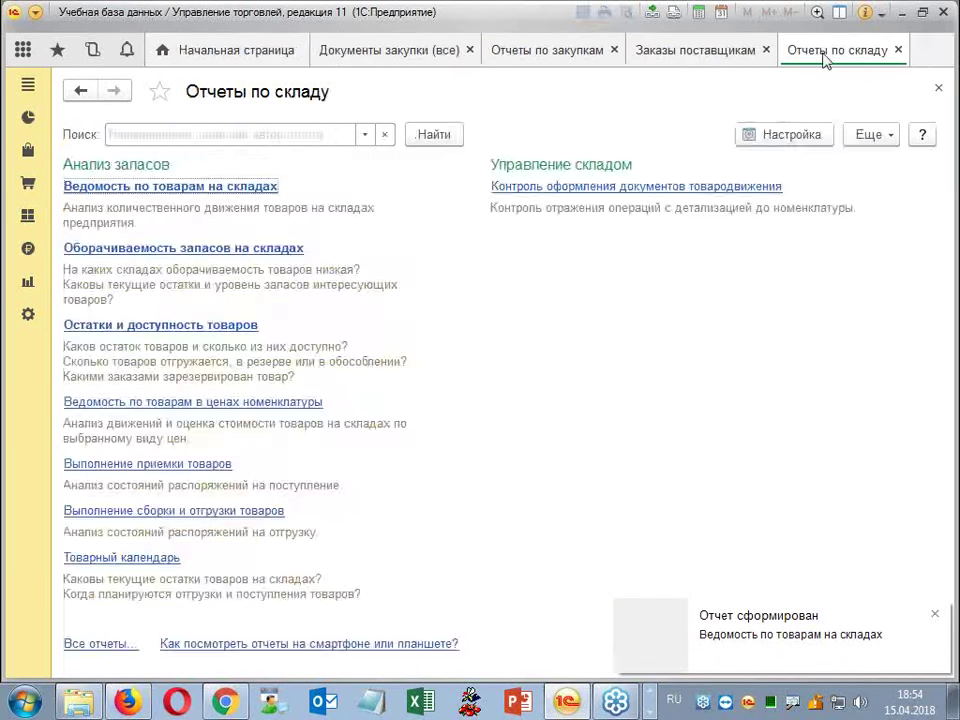
left_click(898, 49)
left_click(766, 49)
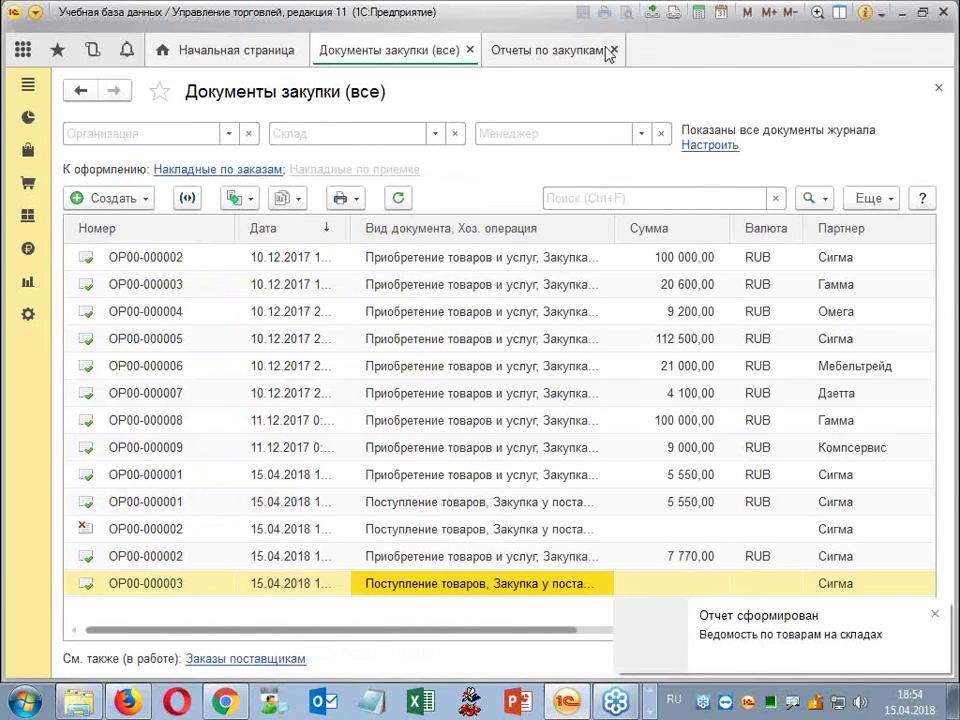
left_click(614, 49)
left_click(469, 50)
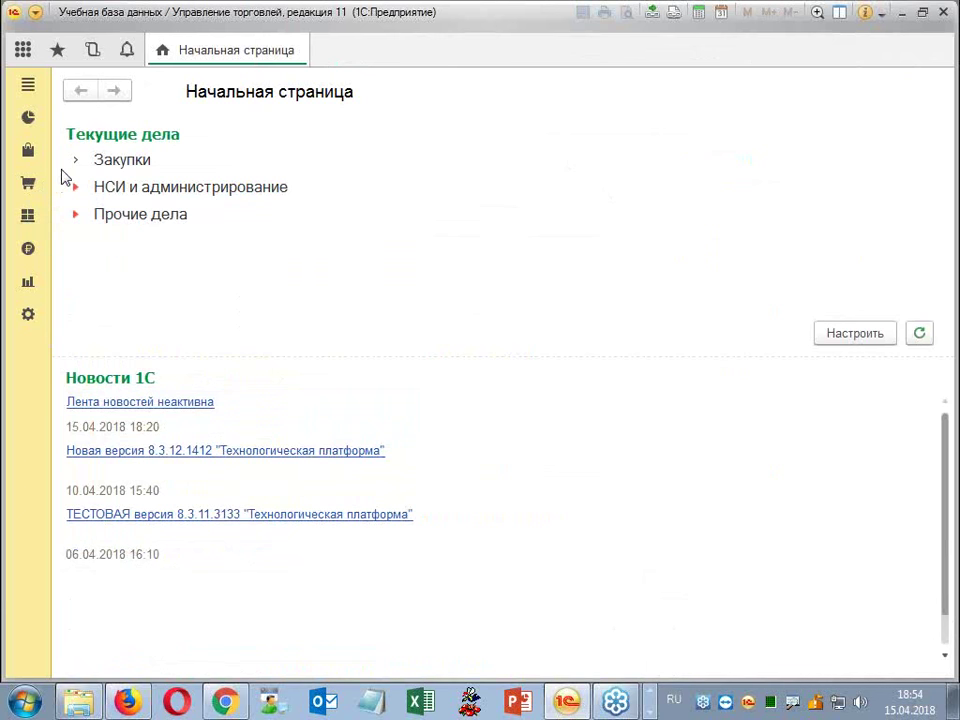
Reopen the journal Документы закупки (все) and mark the latest Поступление товаров from Сигма for deletion.
left_click(30, 217)
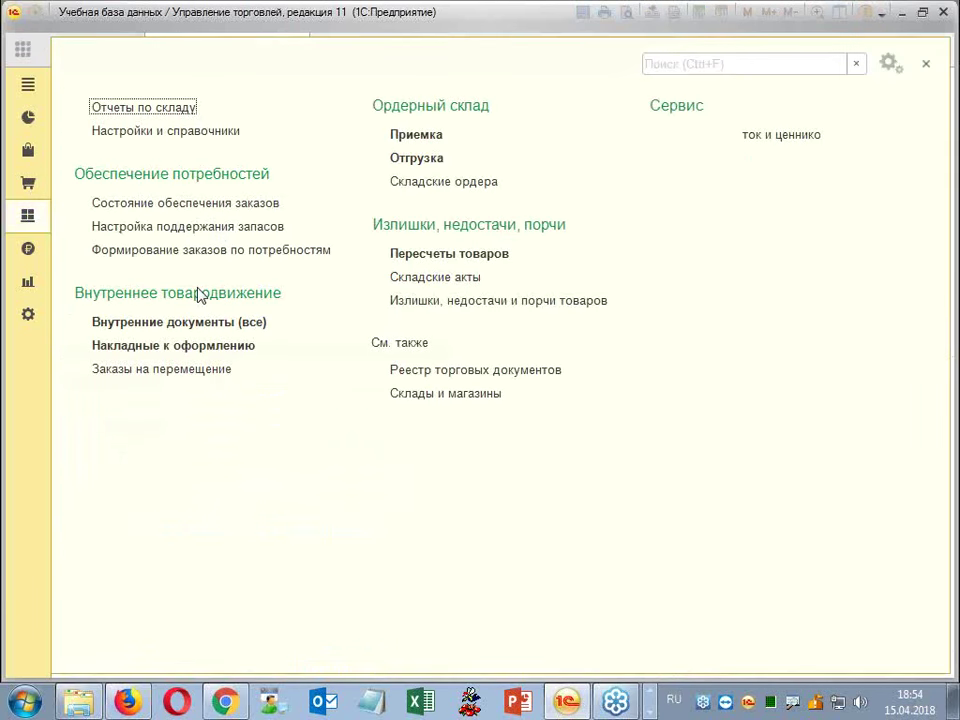
left_click(28, 188)
left_click(23, 155)
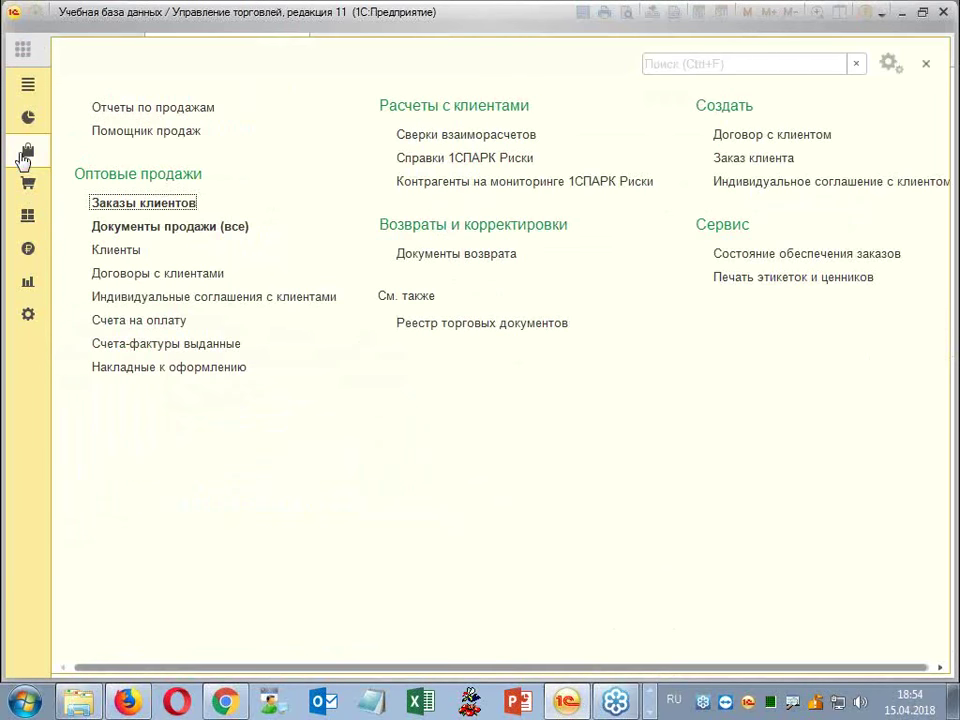
left_click(27, 186)
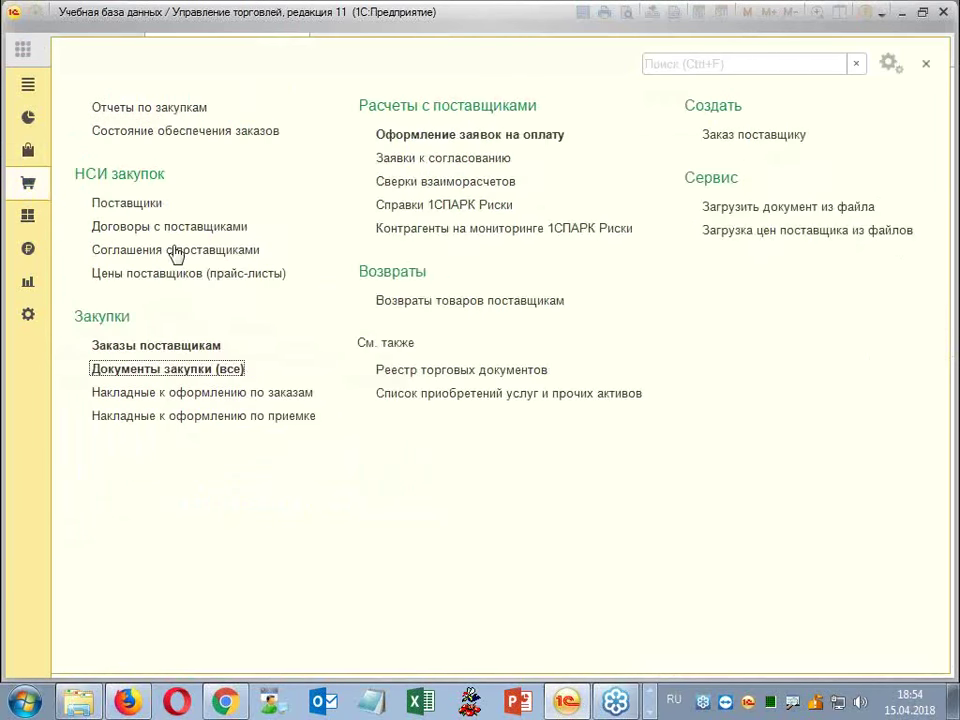
left_click(200, 369)
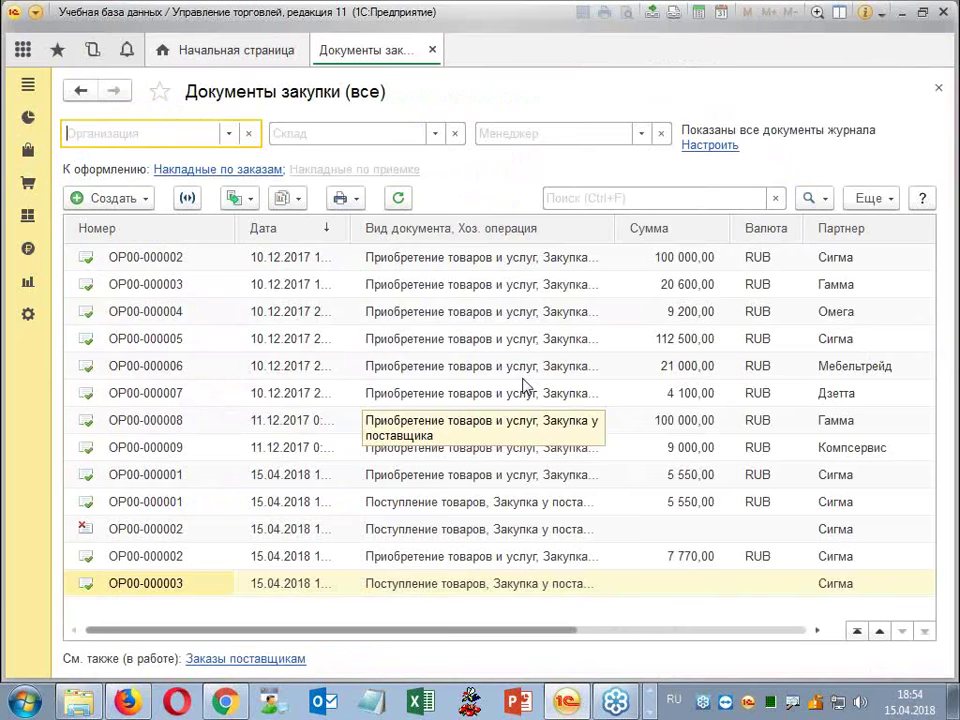
left_click(448, 590)
key("Delete")
key("Return")
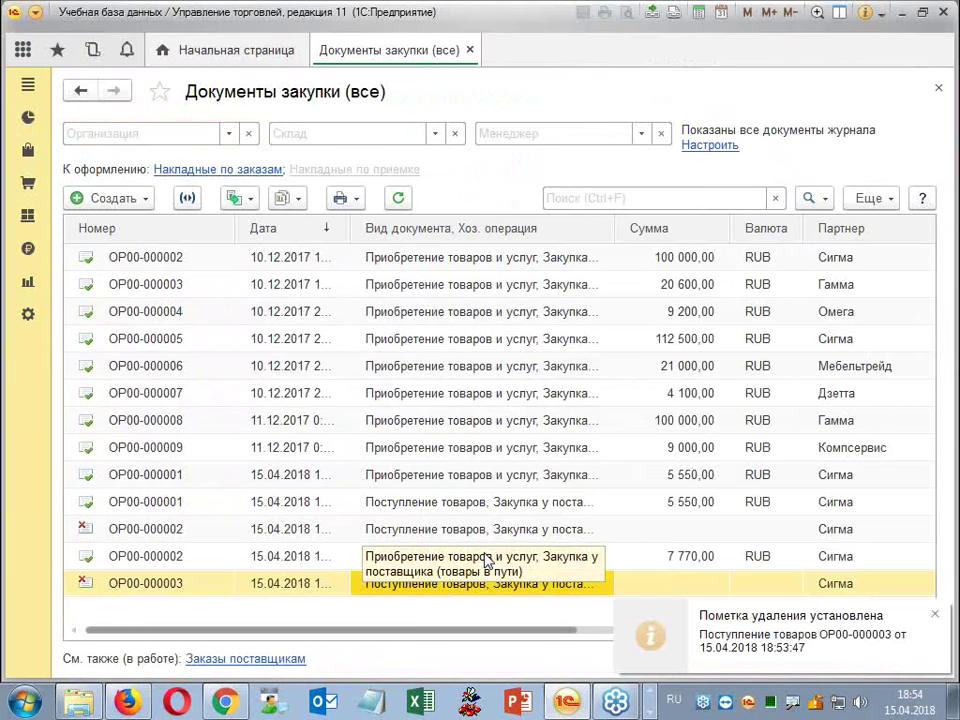
Create a new Поступление товаров with the operation Закупка у поставщика (поступление из товаров в пути) and supplier Сигма.
left_click(105, 199)
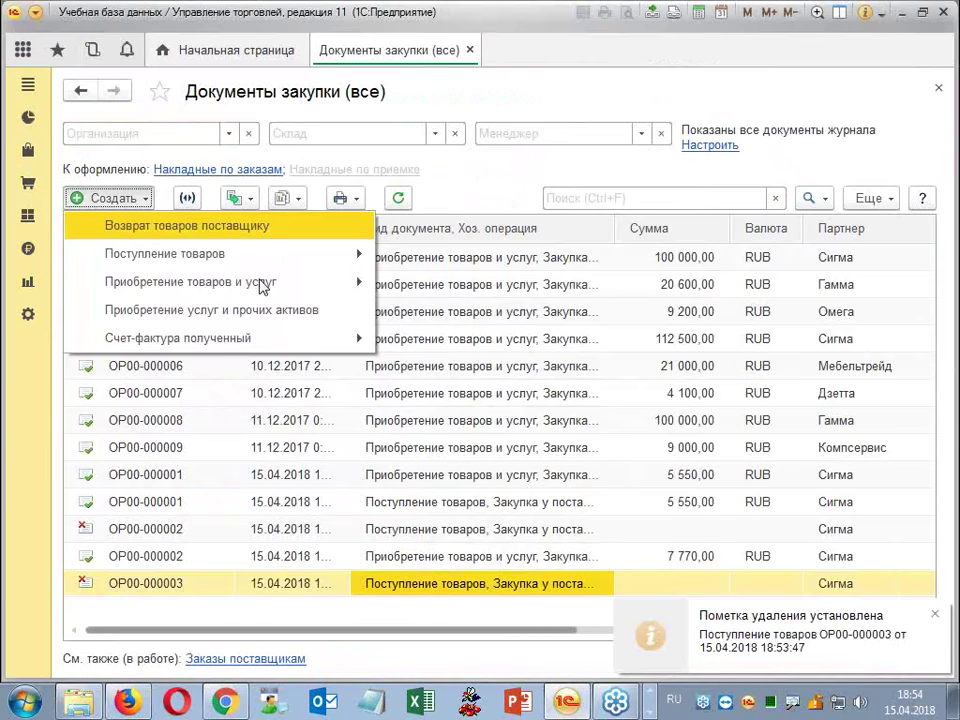
mouse_move(274, 253)
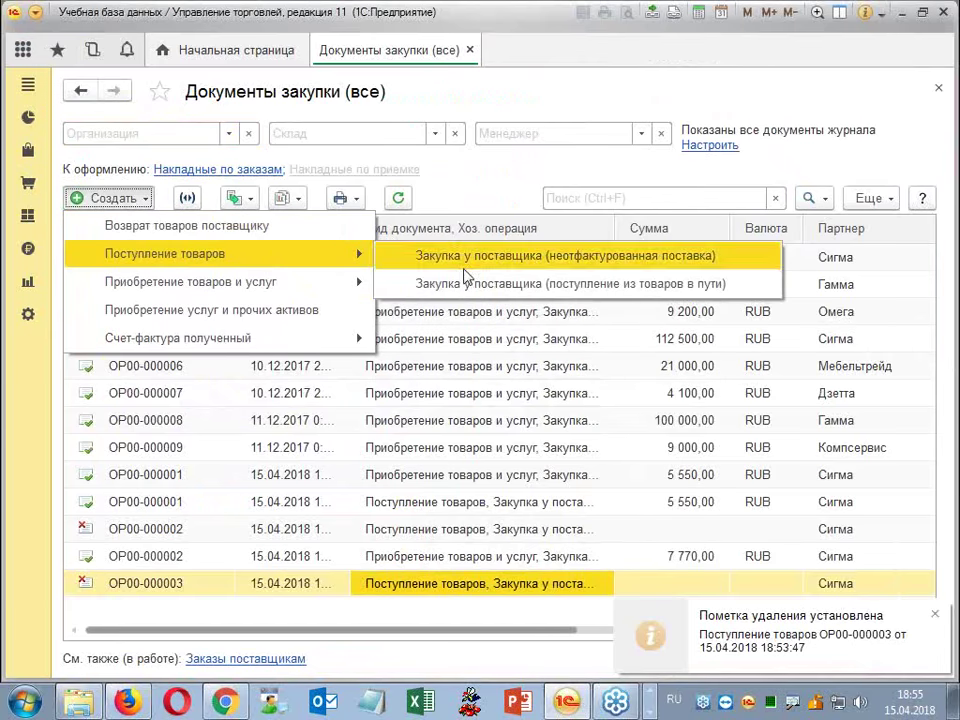
left_click(471, 284)
left_click(287, 284)
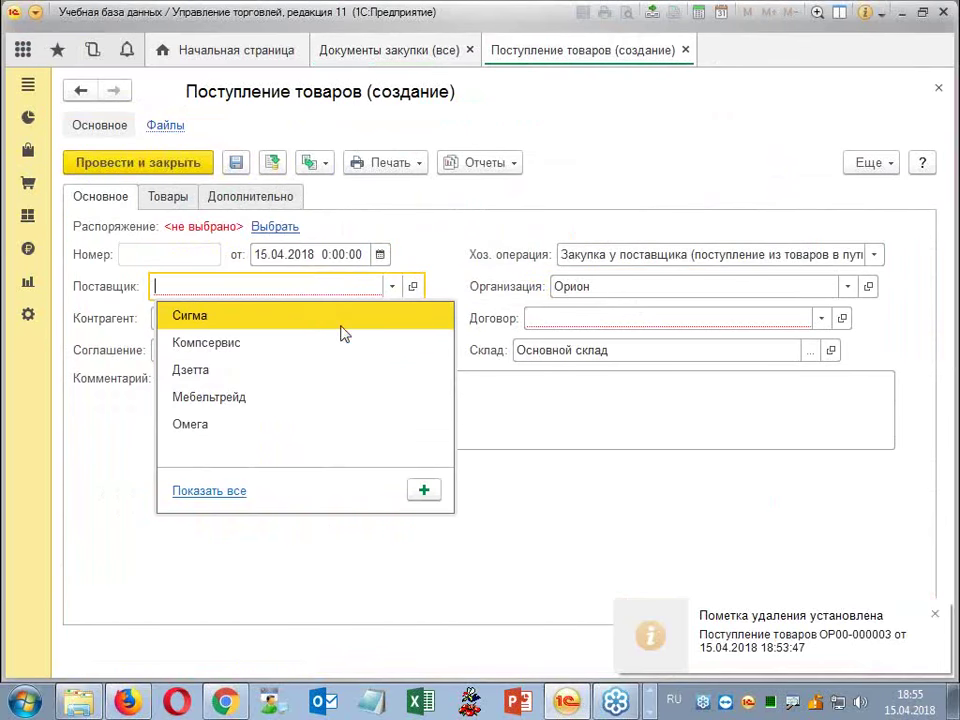
left_click(338, 318)
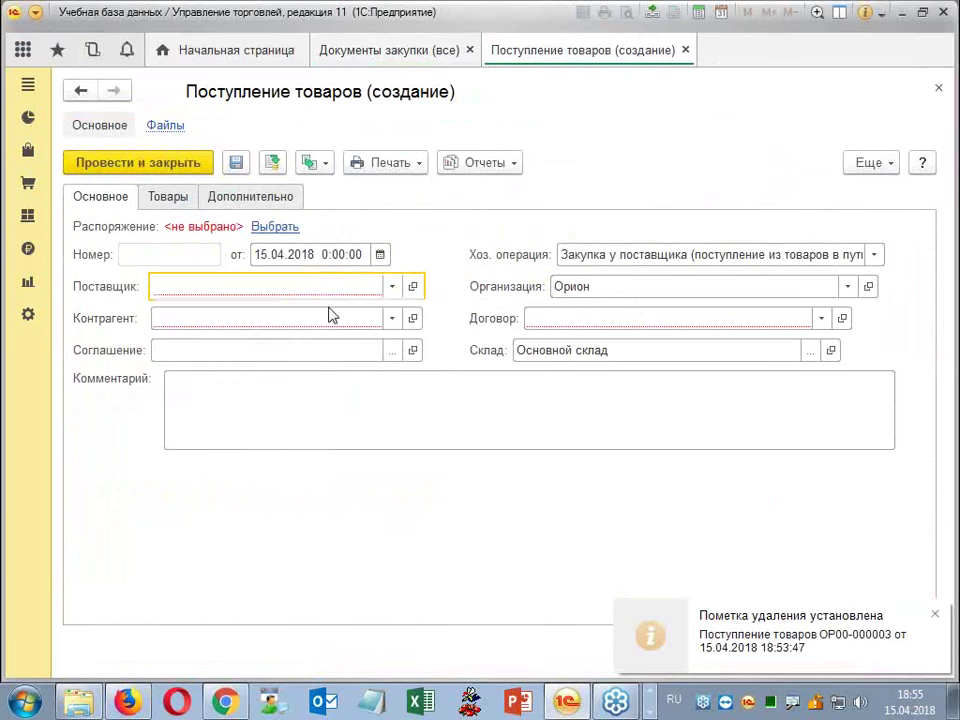
Choose Соглашение с Сигма (по договорам) as the new receipt's basis and Сигма (товары в пути) as its contract.
left_click(392, 354)
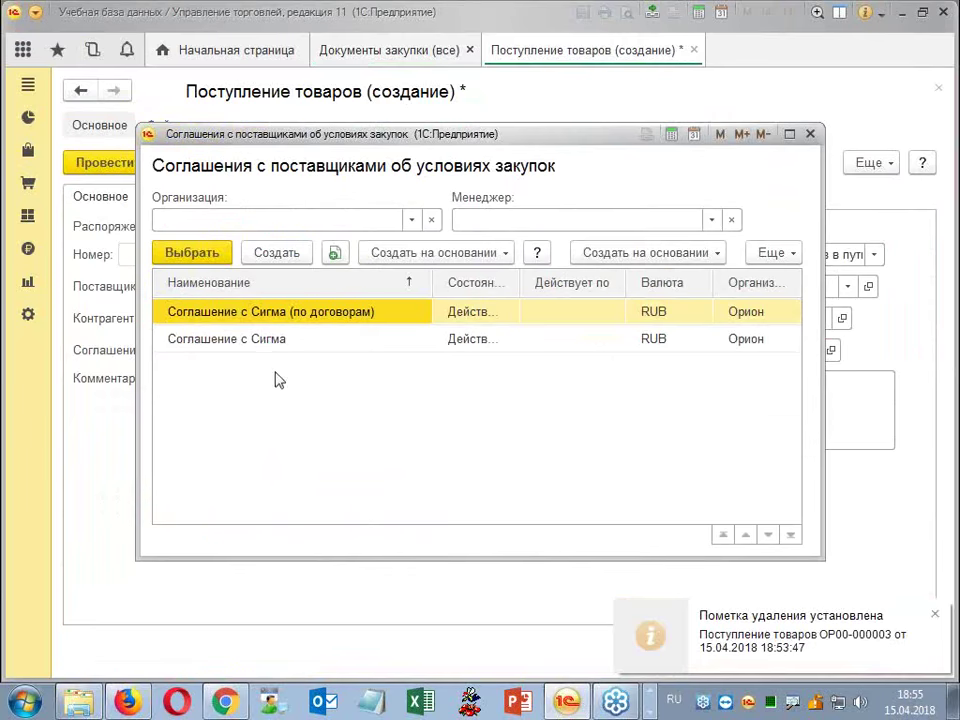
left_click(808, 135)
left_click(287, 228)
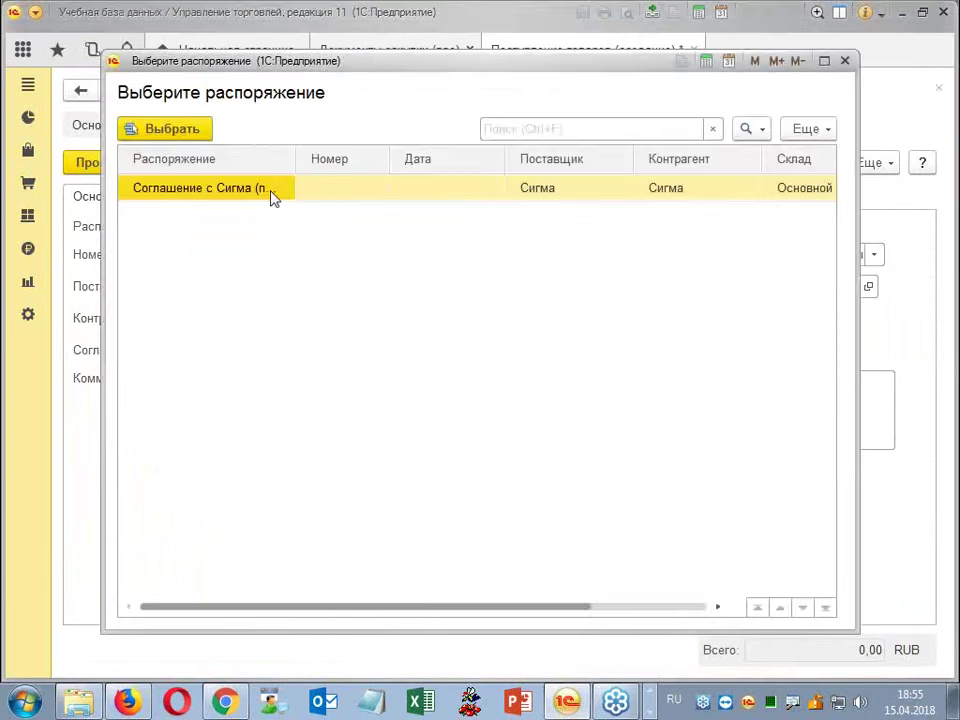
double_click(272, 190)
left_click(701, 318)
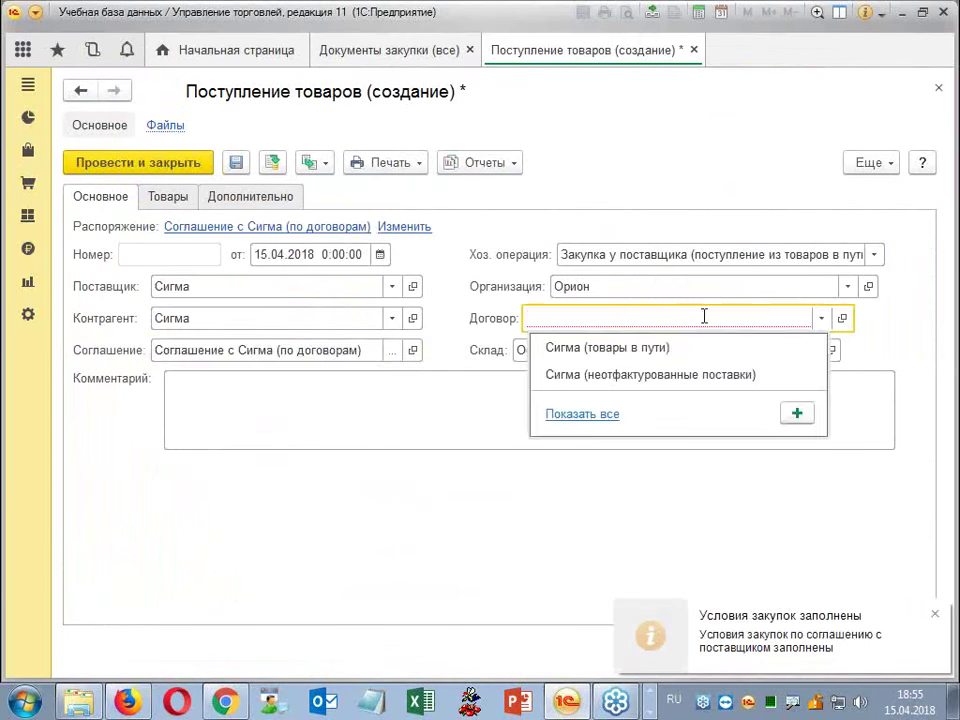
left_click(651, 354)
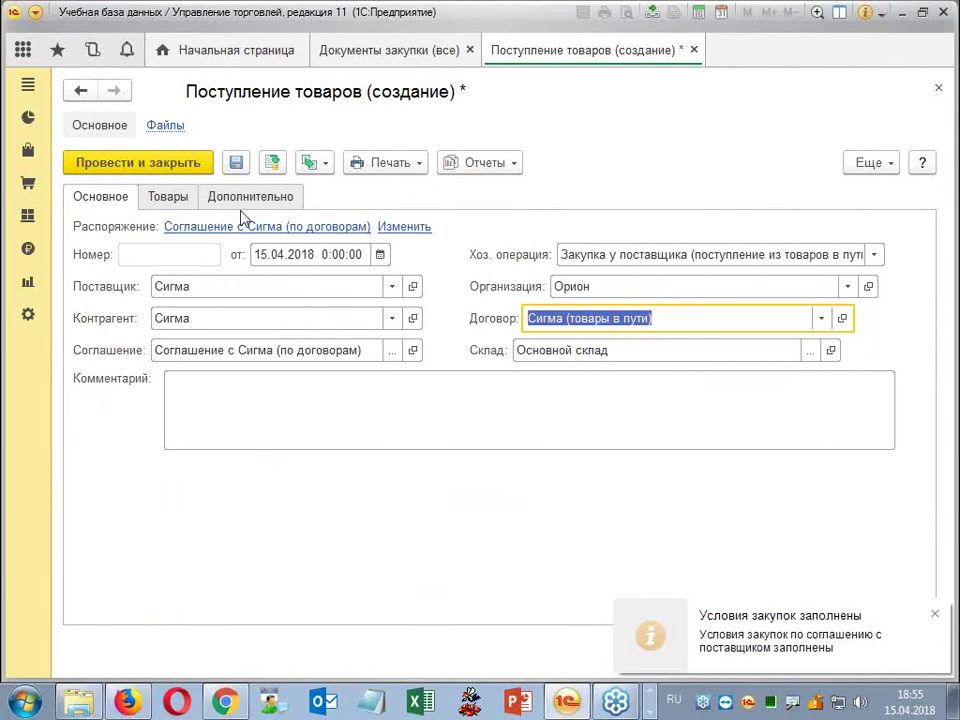
Add Товар 3 with a quantity of 10 to the new receipt's goods.
left_click(168, 196)
left_click(88, 230)
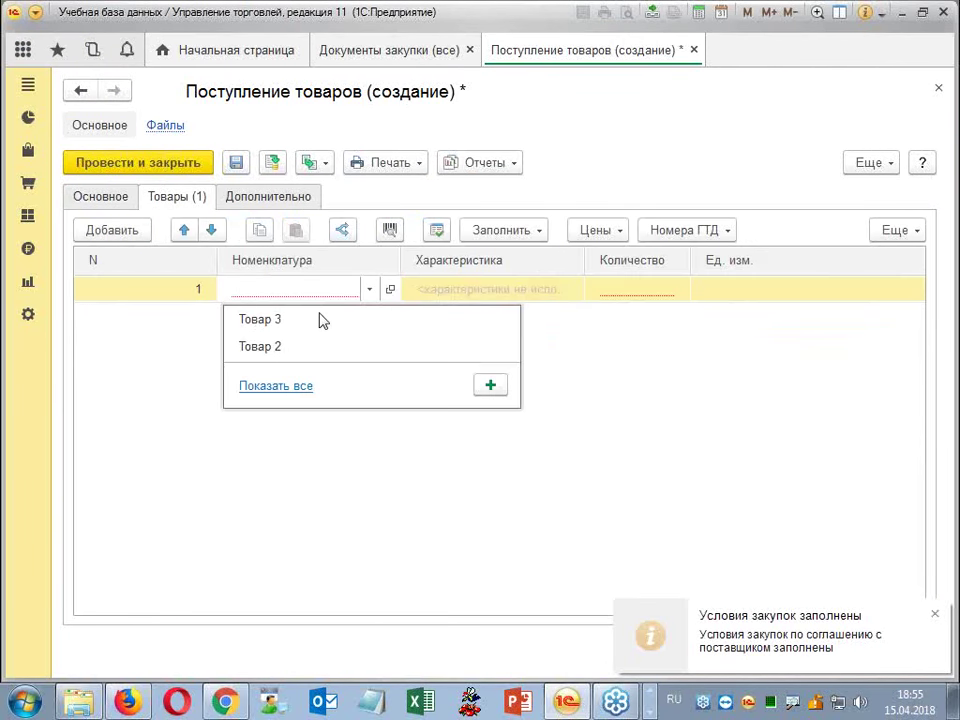
left_click(323, 320)
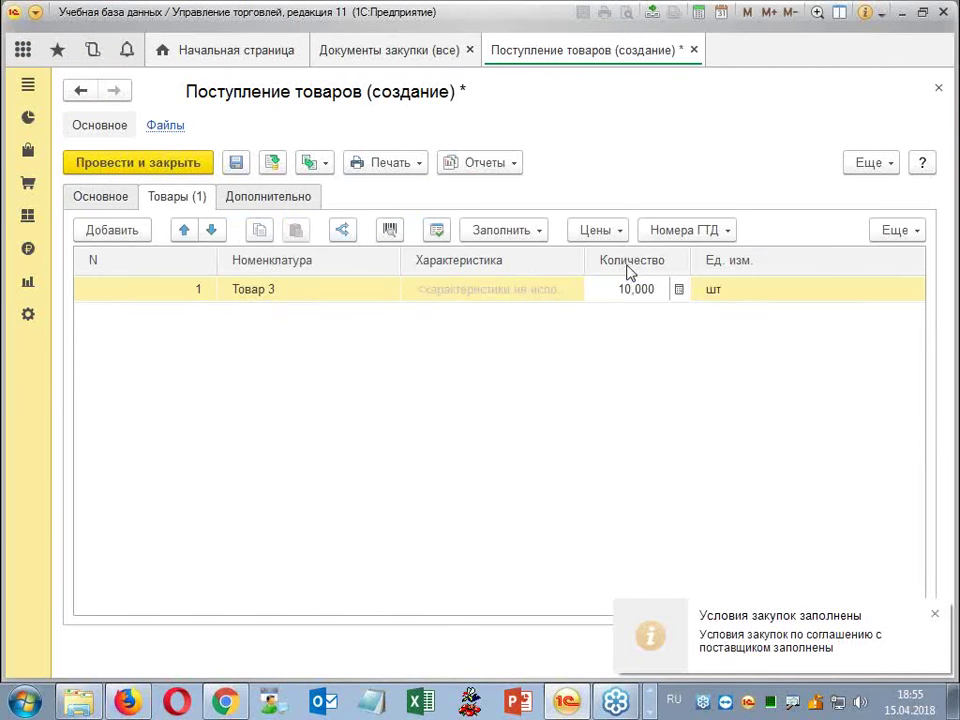
key("Return")
left_click(935, 617)
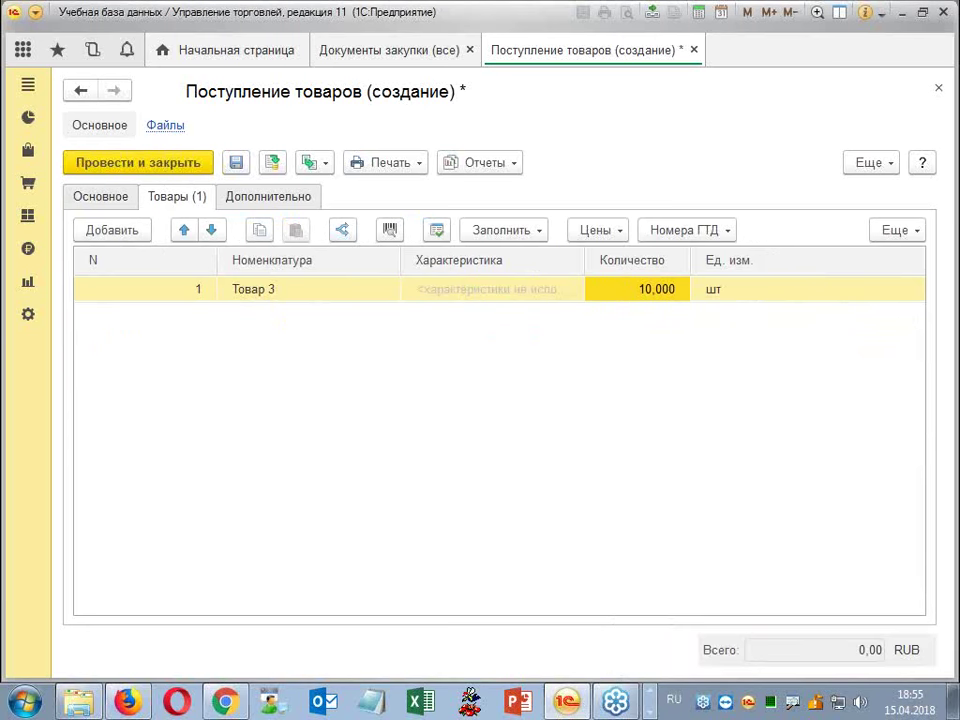
Post and close the new receipt of Товар 3, and reopen it from the purchase documents journal.
left_click(189, 160)
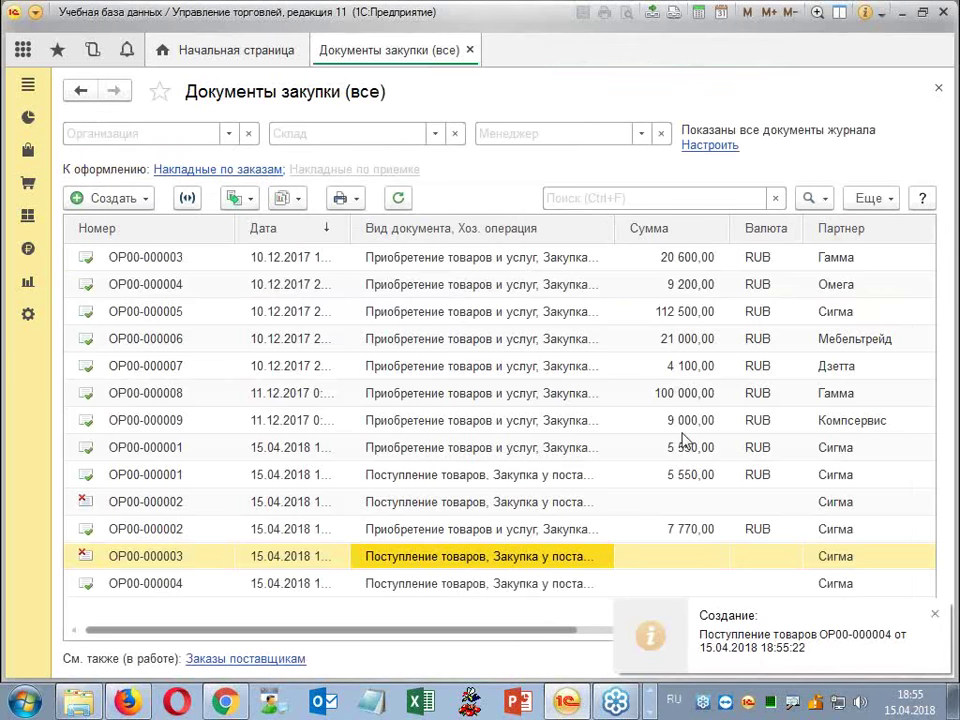
left_click(935, 614)
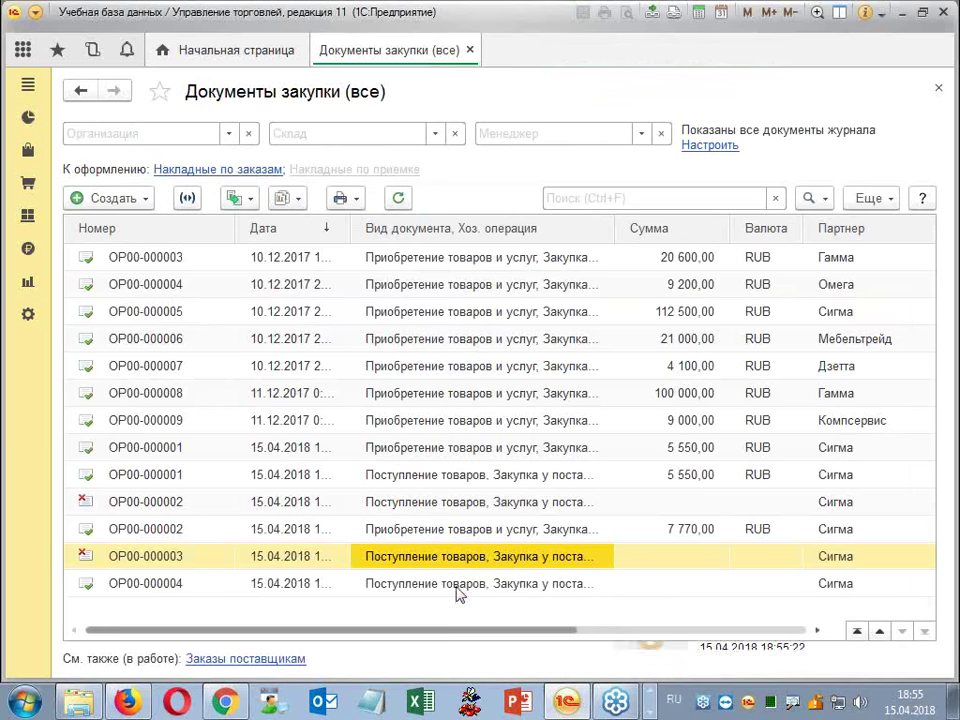
left_click(463, 590)
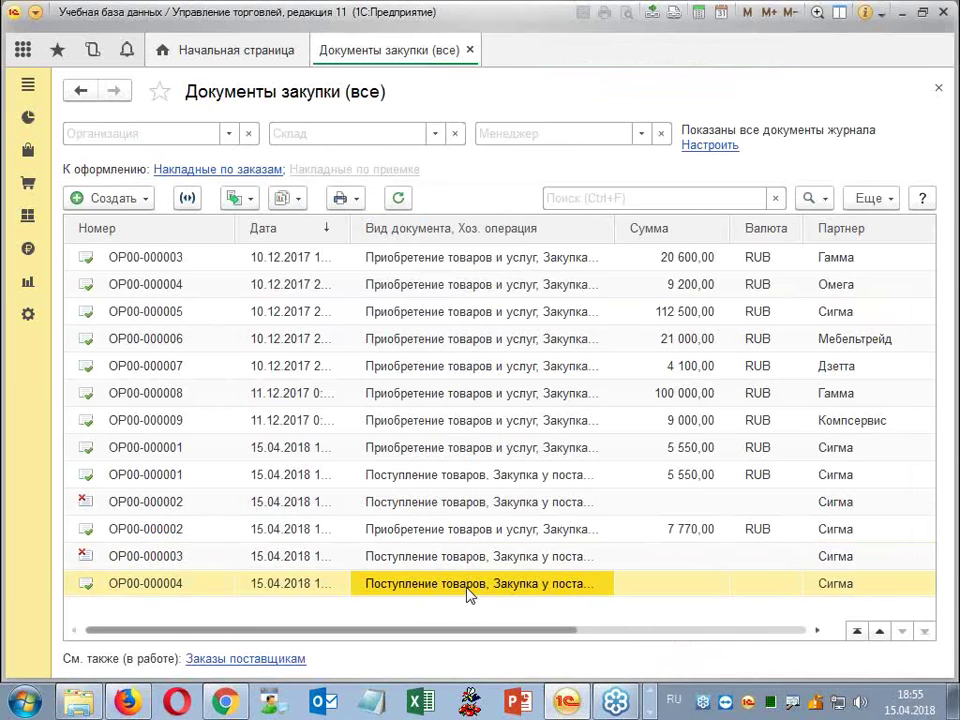
double_click(467, 590)
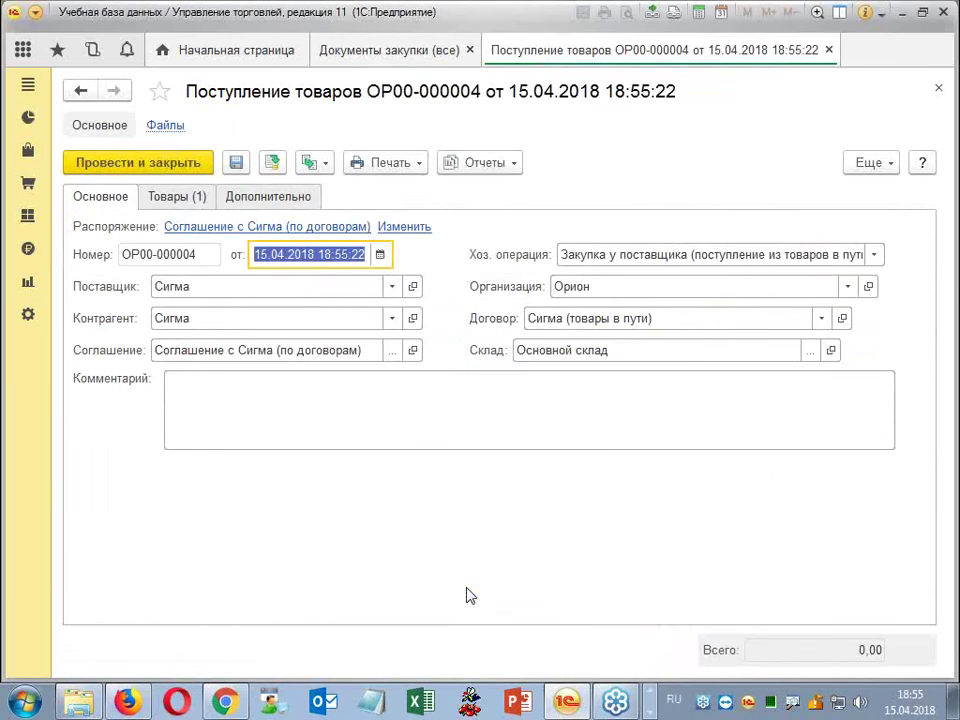
Try to post the reopened Поступление товаров again, dismiss the messages and check its goods list.
left_click(272, 162)
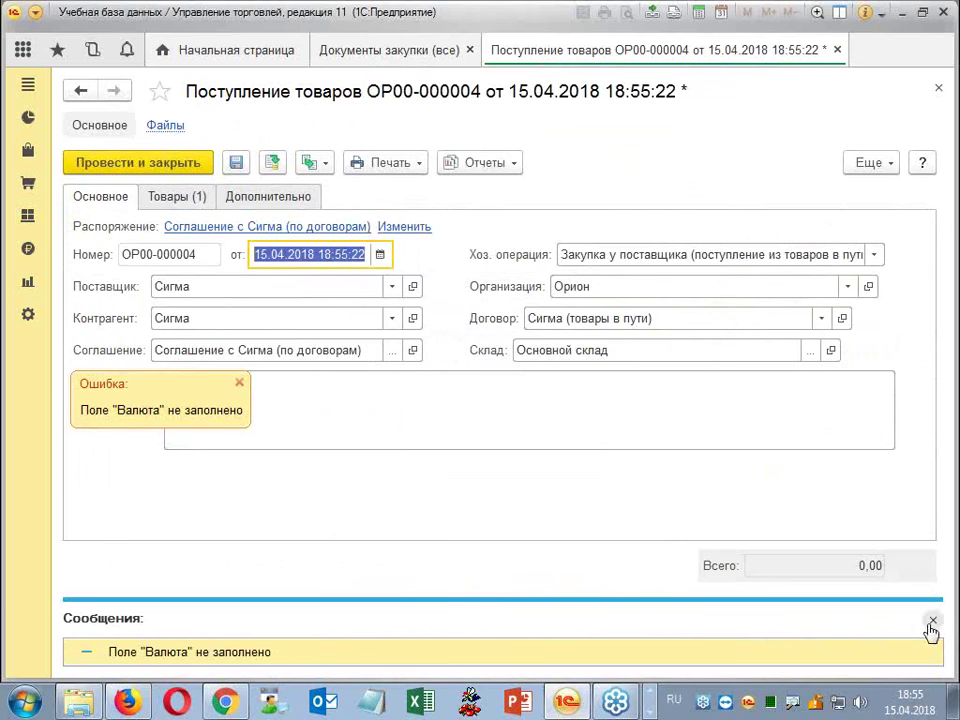
left_click(932, 620)
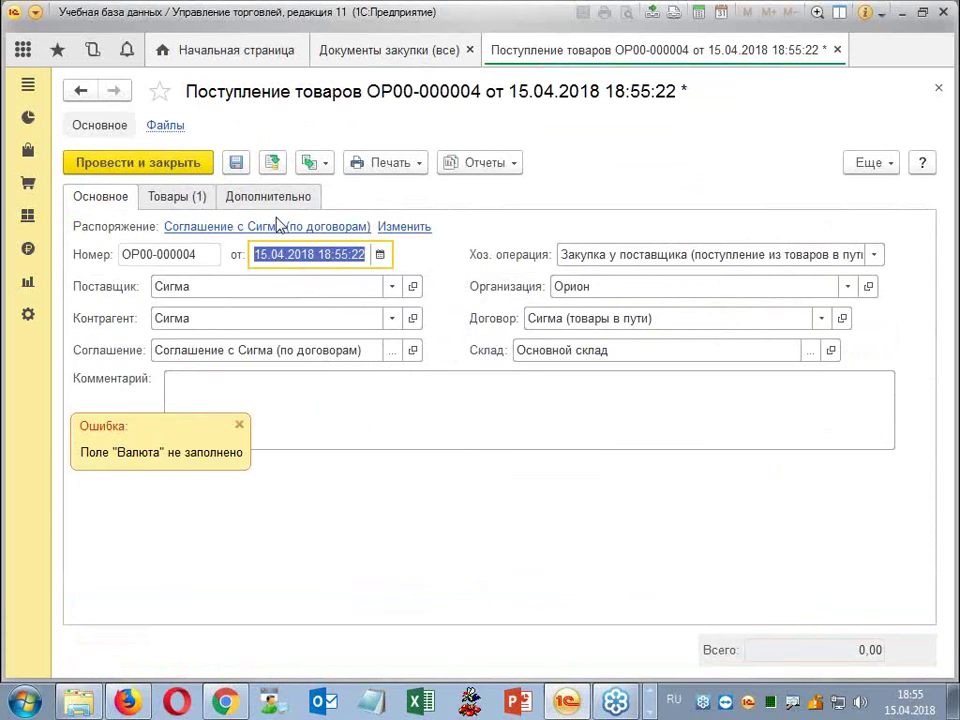
left_click(185, 205)
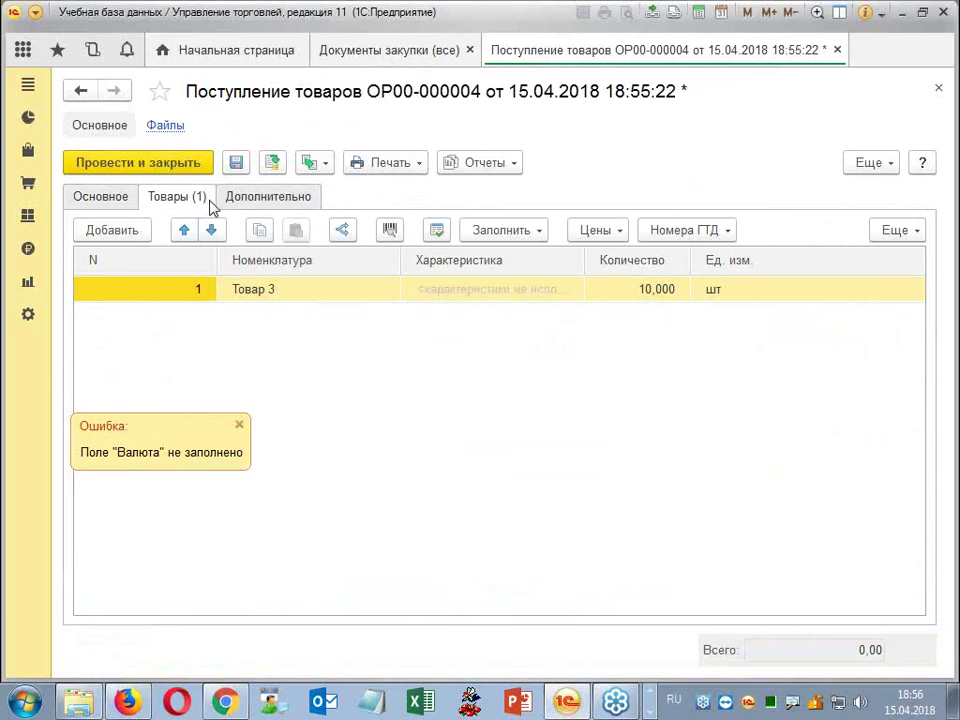
left_click(596, 230)
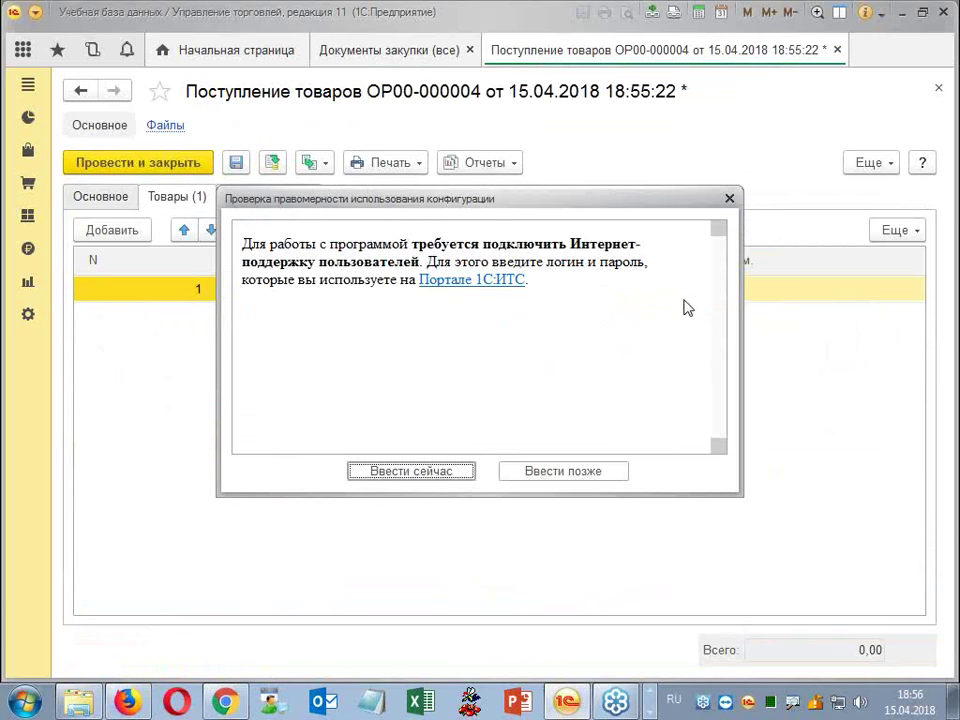
left_click(729, 198)
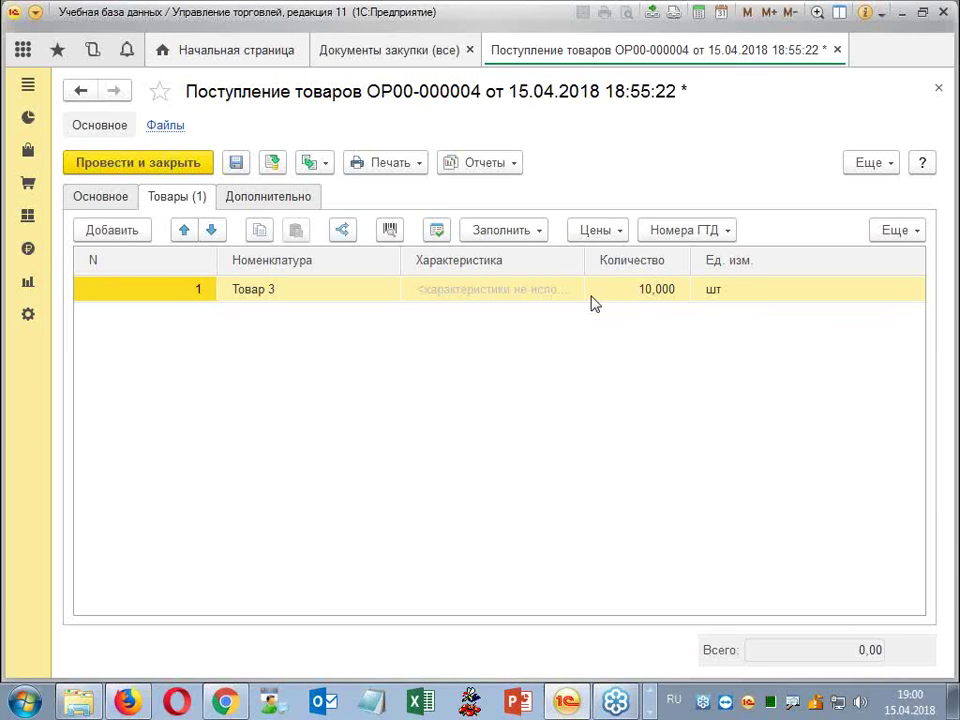
Start a new Заказ поставщику and examine the documents that can be based on it and its available business operations.
left_click(28, 184)
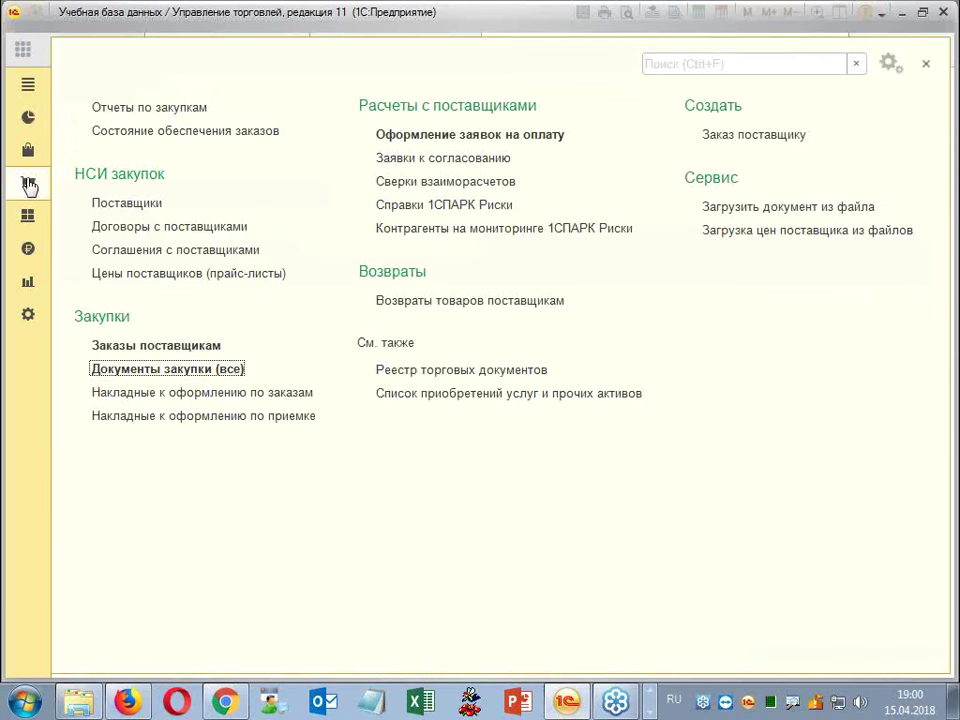
left_click(189, 344)
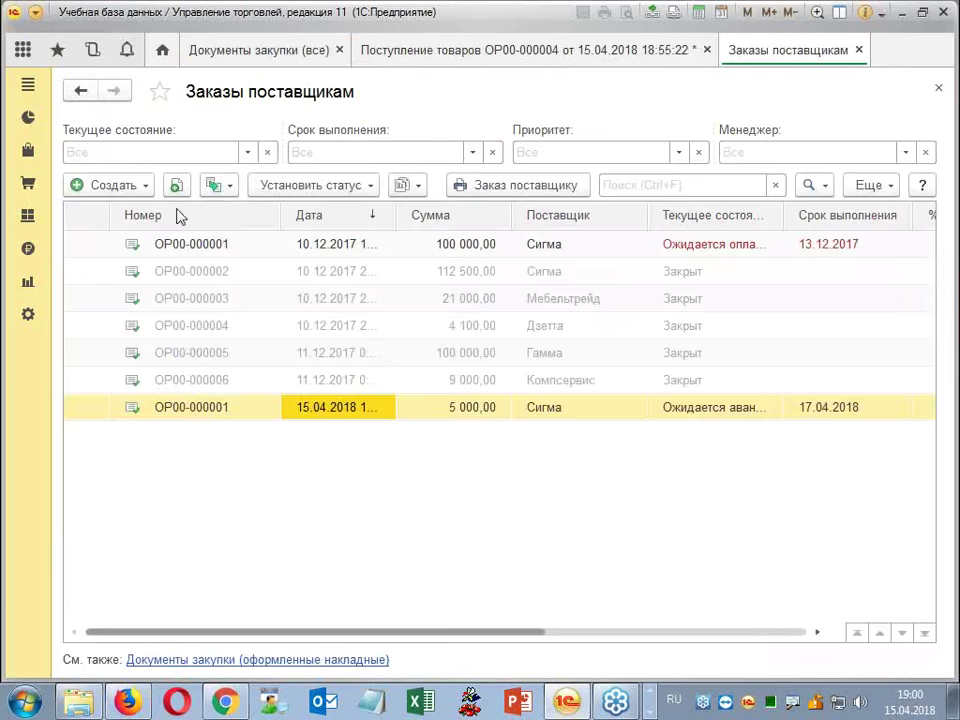
left_click(130, 185)
left_click(163, 211)
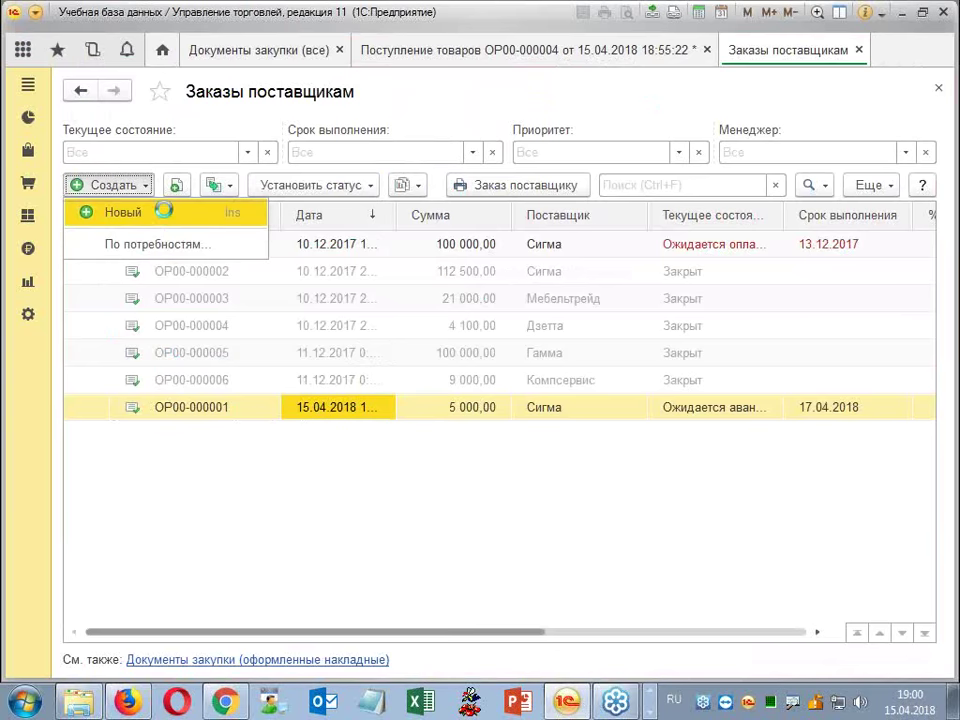
left_click(313, 162)
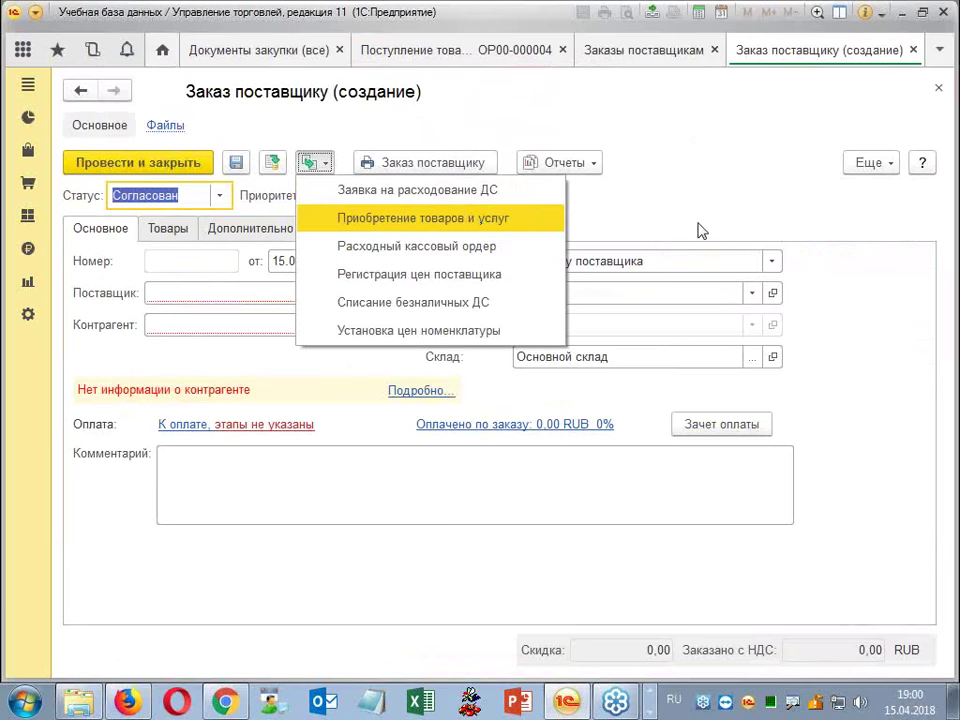
left_click(730, 235)
left_click(770, 263)
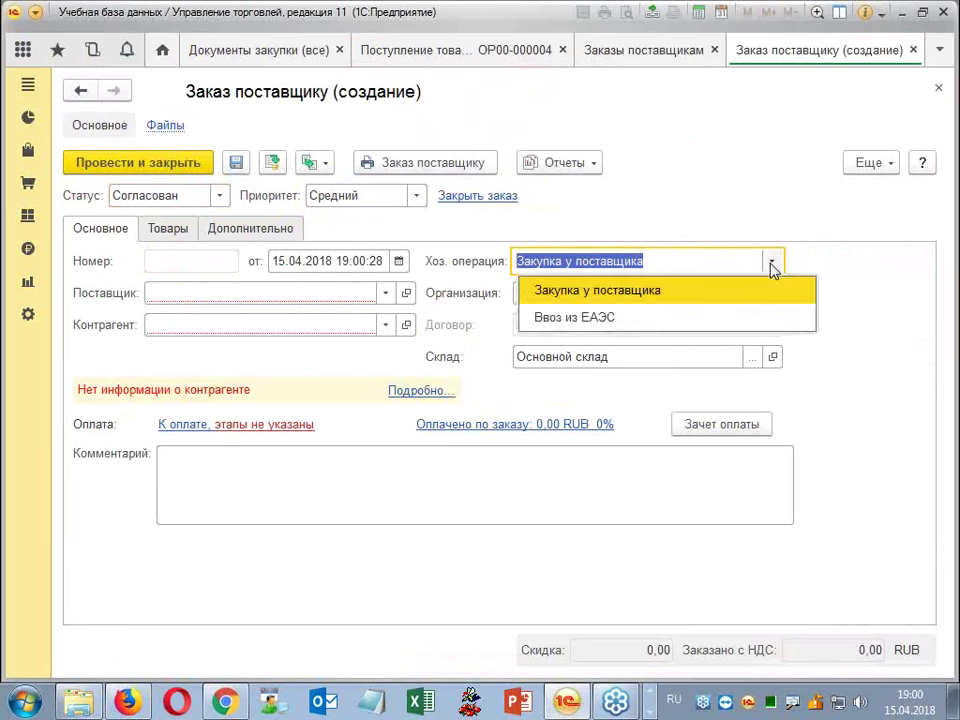
left_click(771, 264)
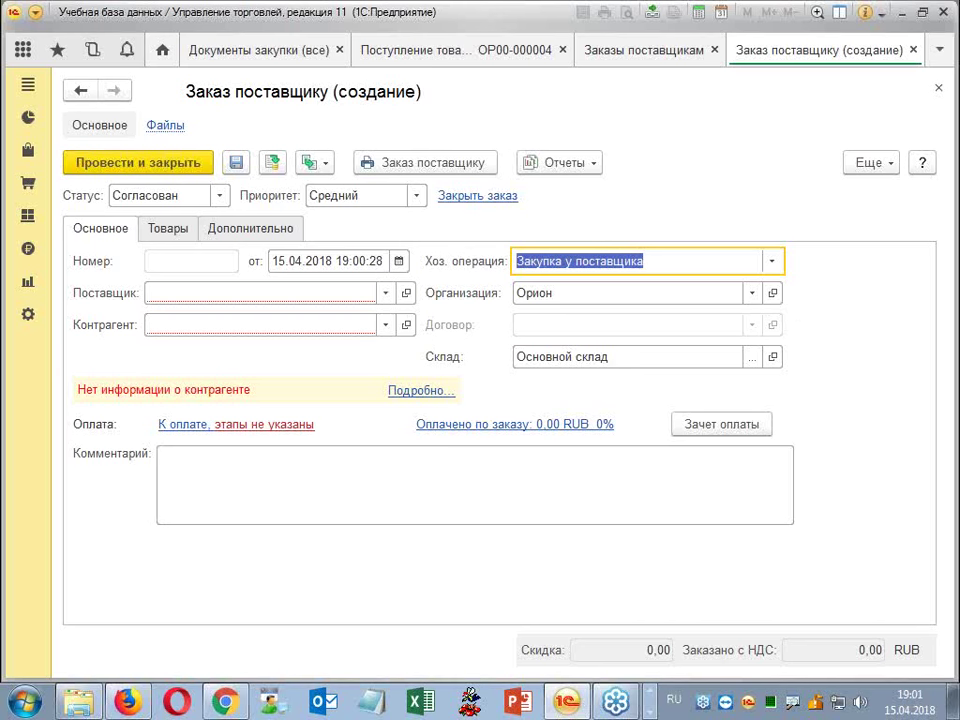
key("alt+shift")
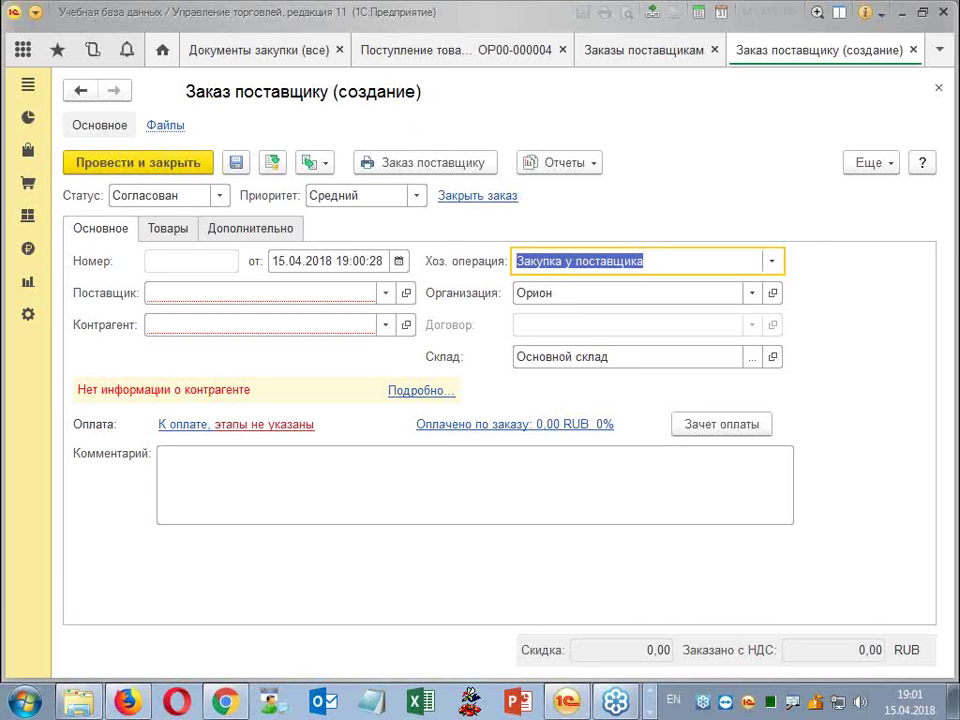
key("alt+shift")
key("alt+shift")
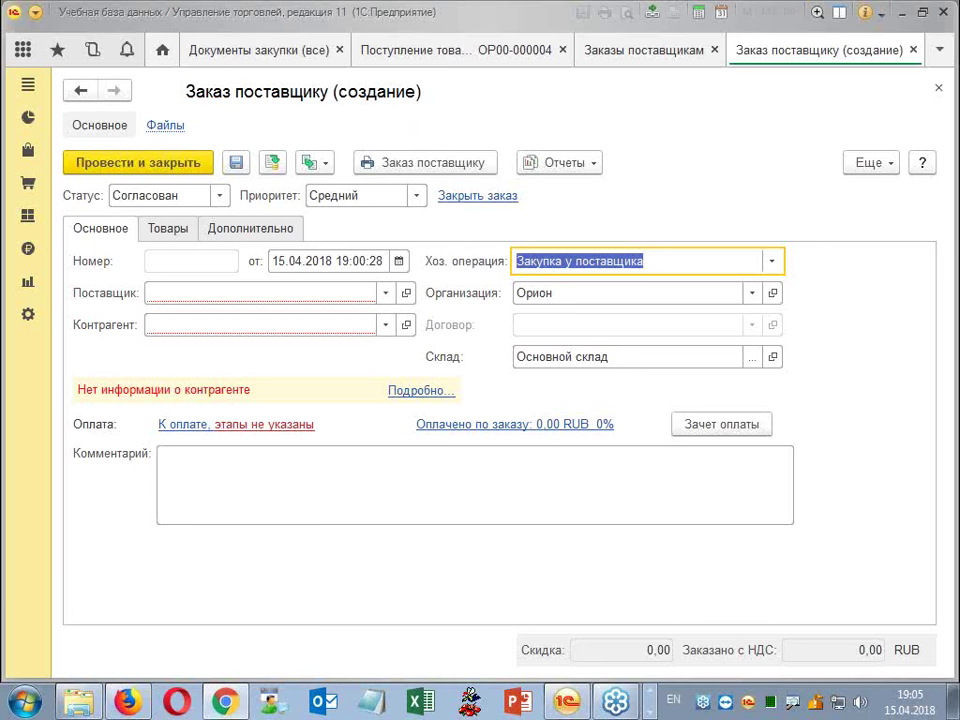
Exit the trade management database, discarding the unsaved changes in the open Поступление товаров.
left_click(942, 13)
left_click(425, 366)
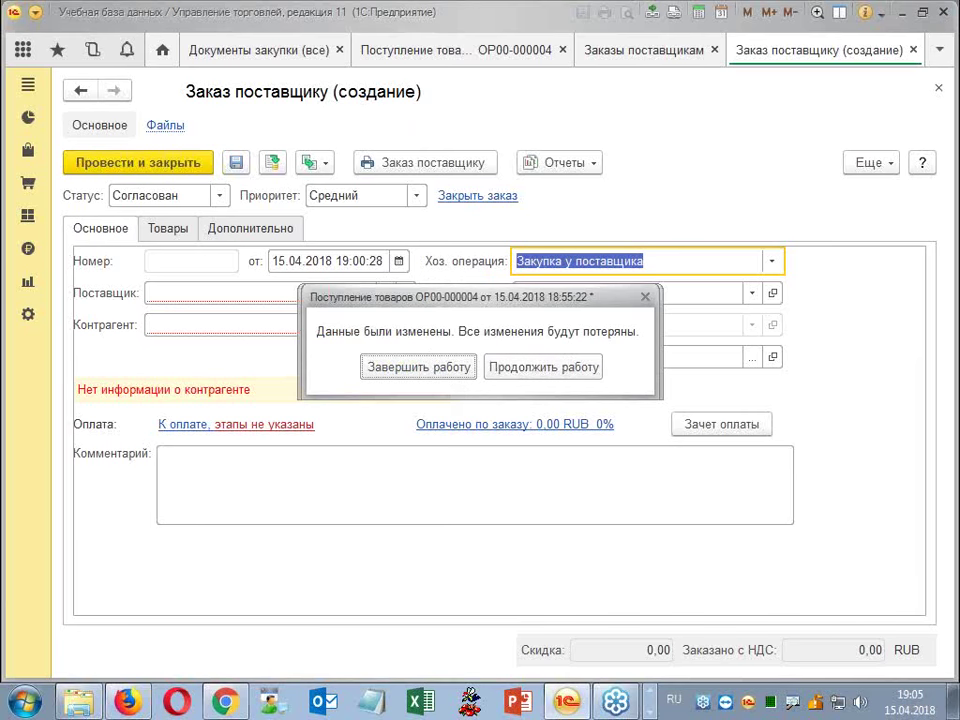
left_click(452, 372)
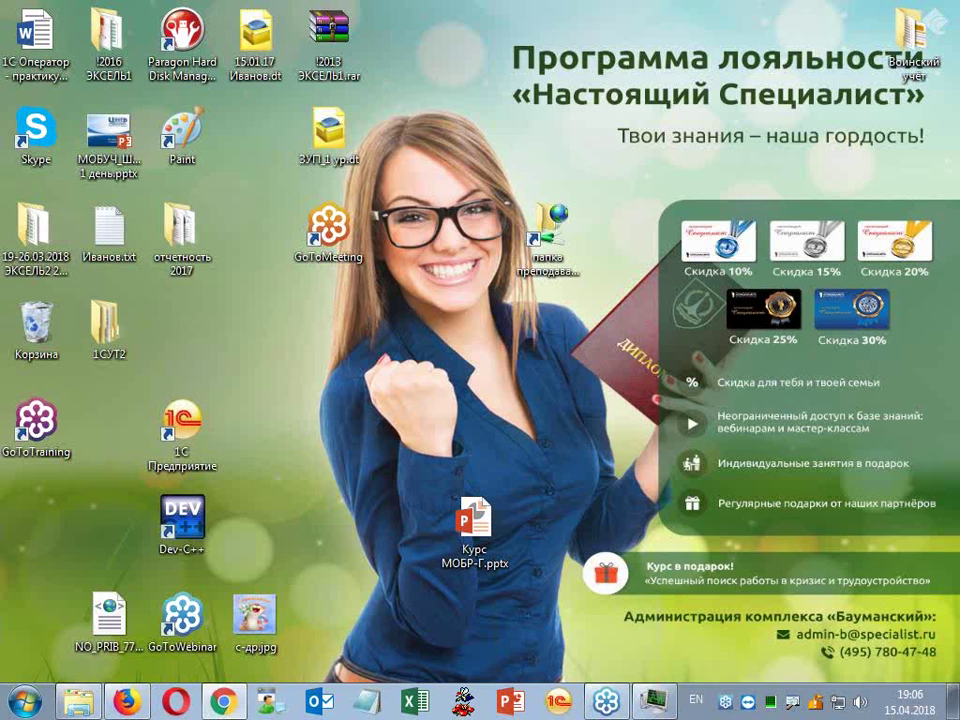
key("alt+shift")
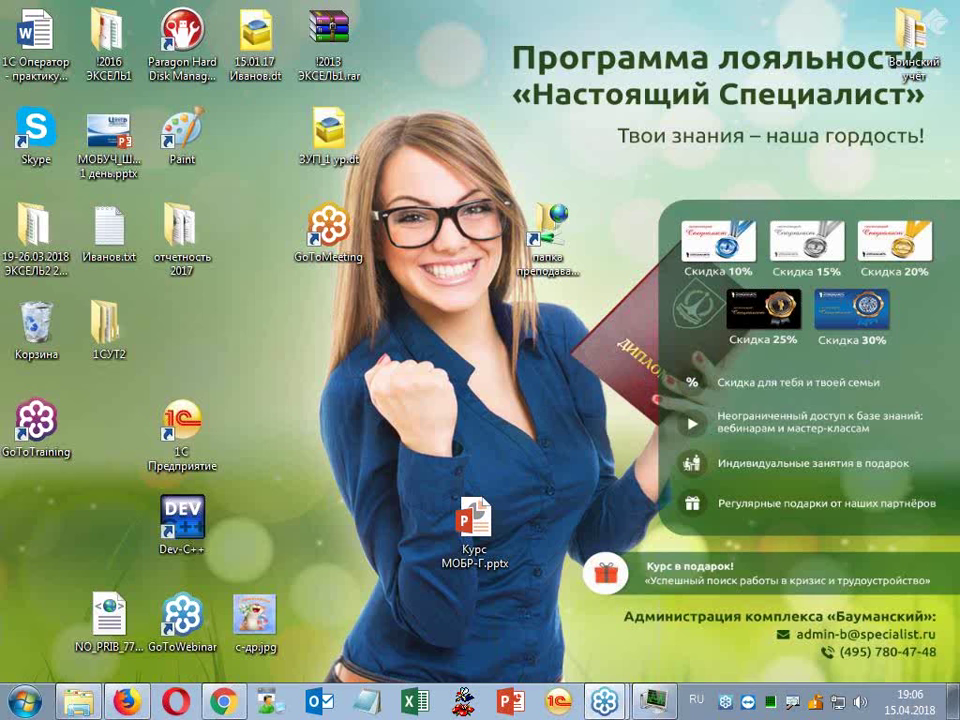
key("alt+shift")
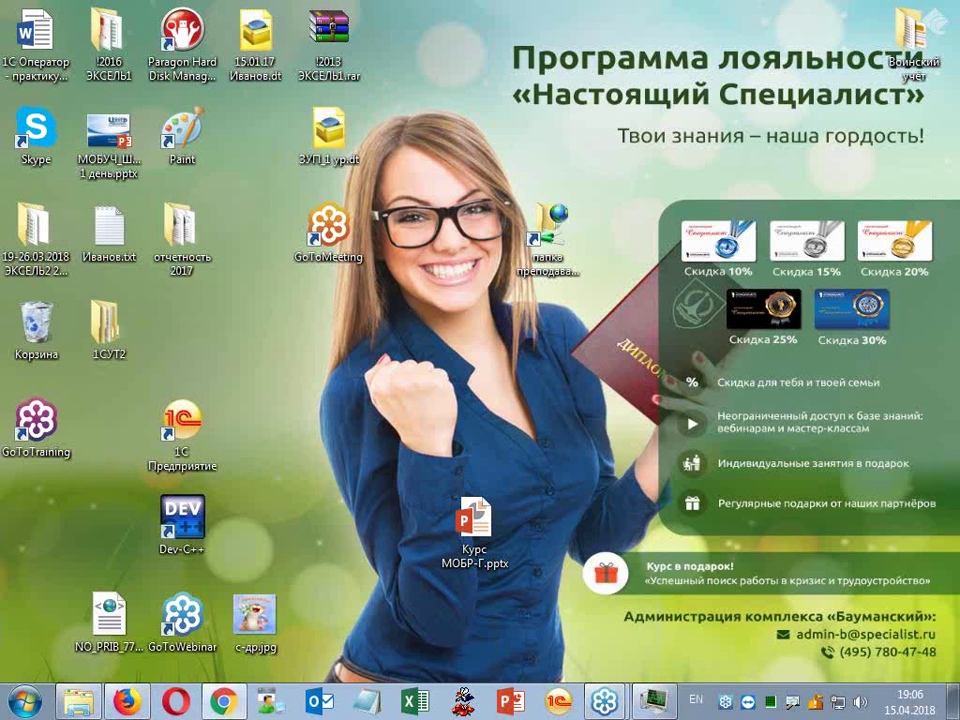
key("alt+shift")
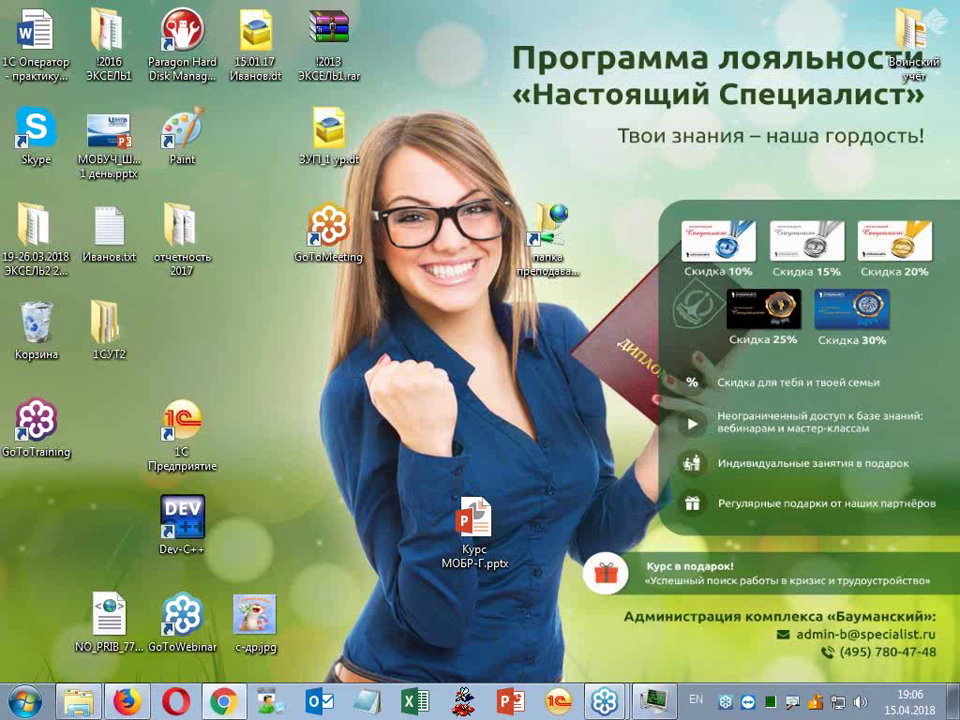